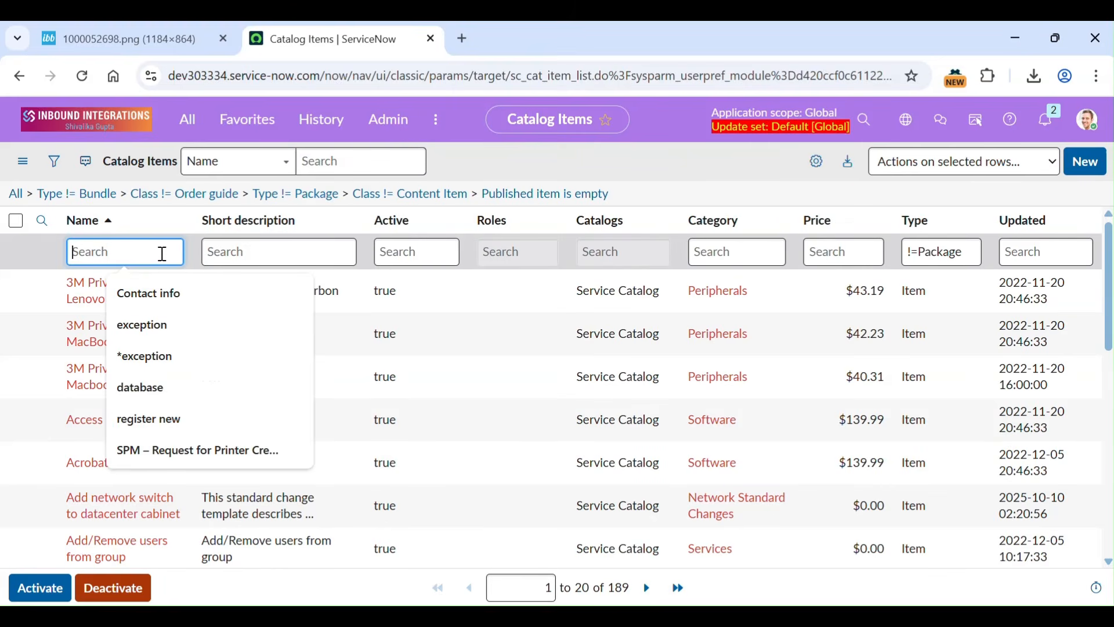
Filter the catalog items by the name "request access" and open the Request Access to Application group item
text(request access)
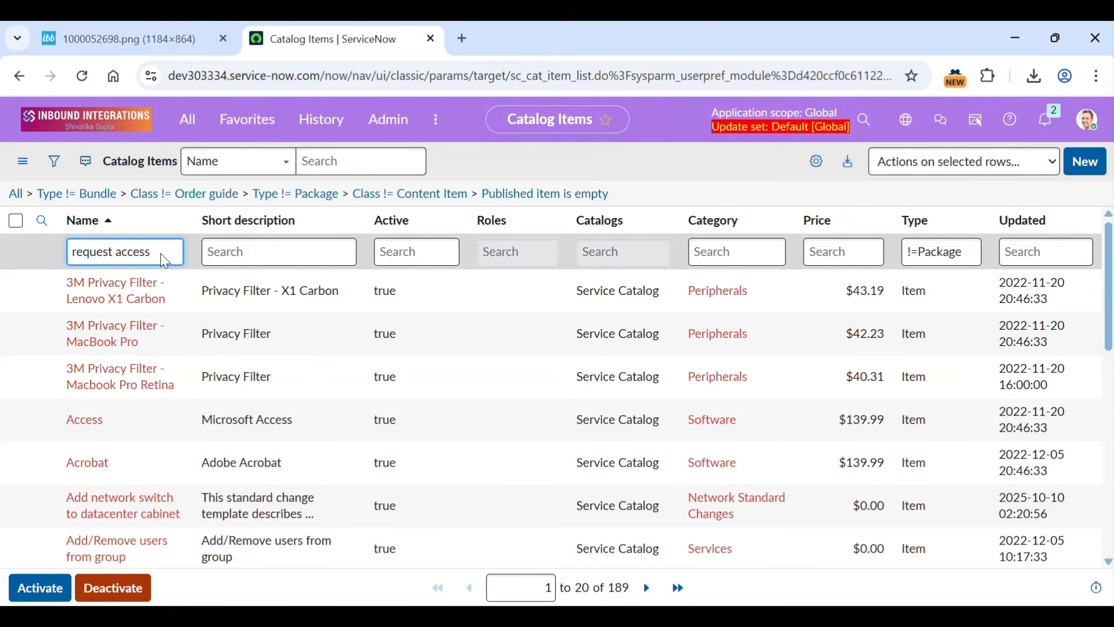
key(Return)
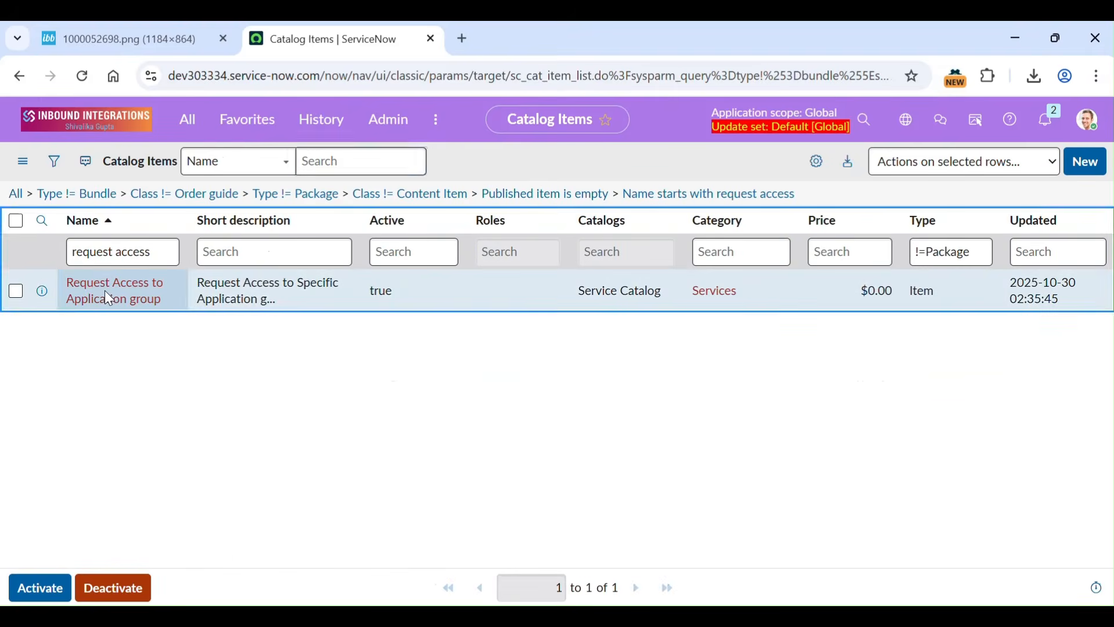
click(106, 292)
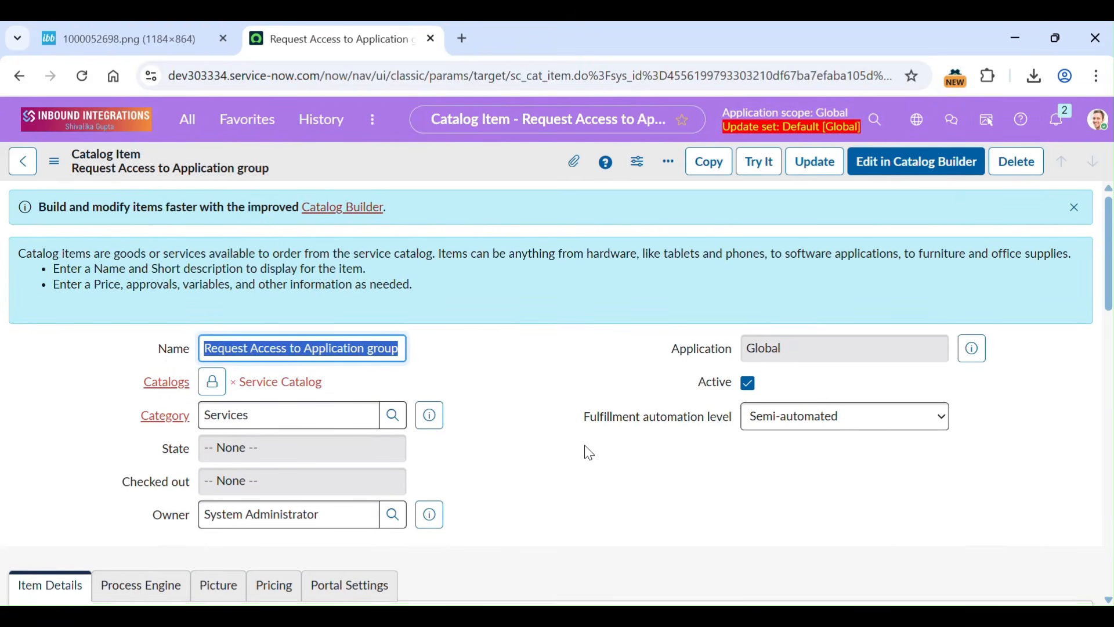
Preview the catalog item with Try It and review its description and the Requested For, Group and Group Manager fields
scroll(589, 453, down, 5)
scroll(587, 450, down, 13)
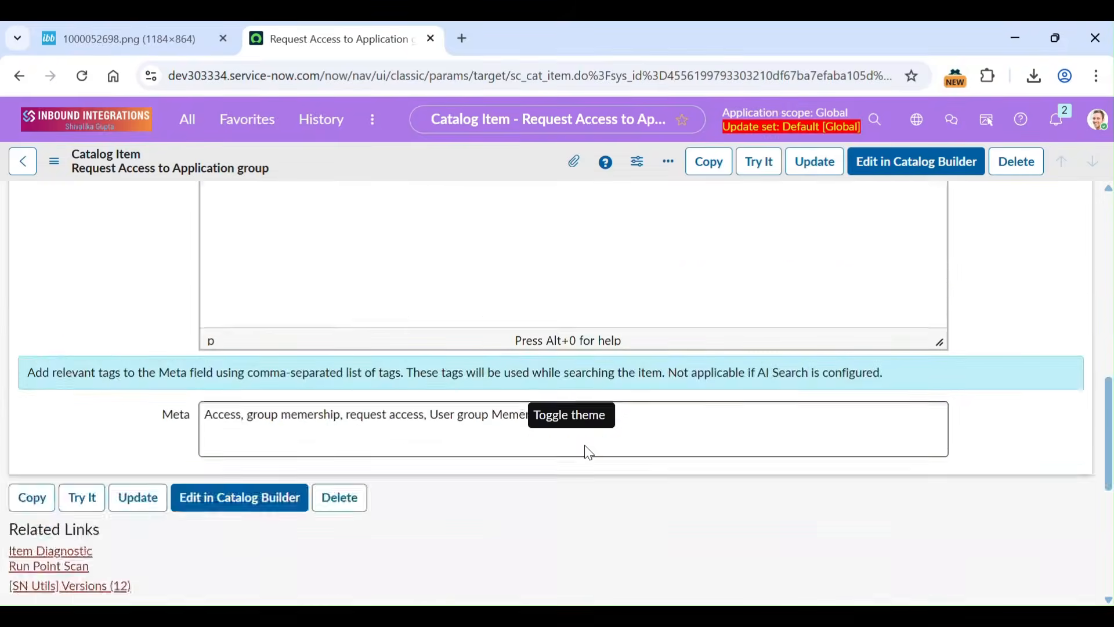
click(758, 163)
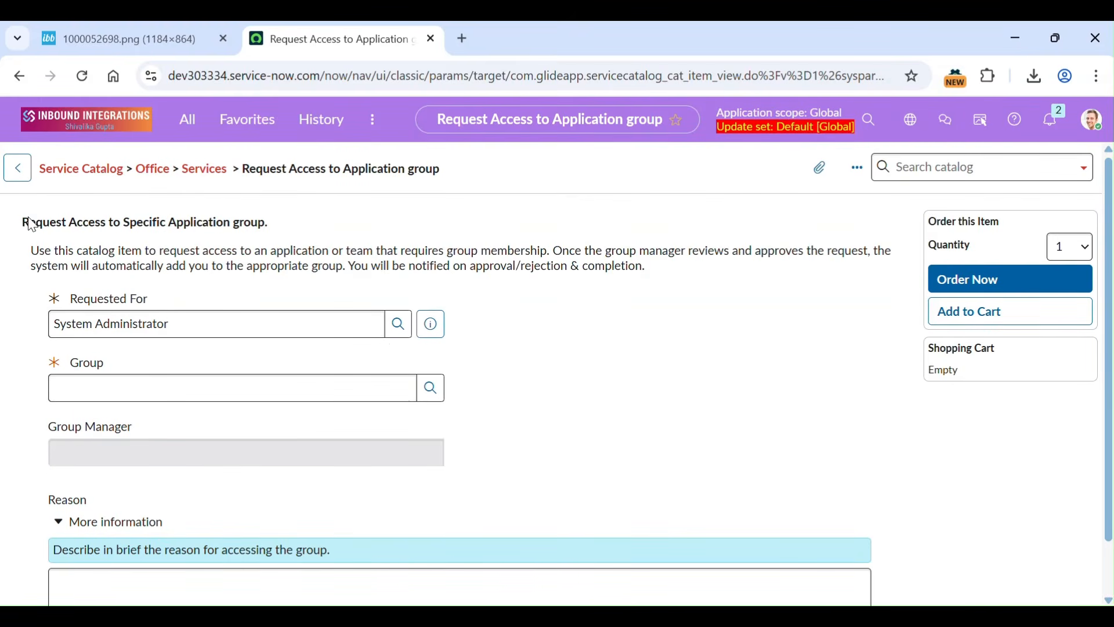
drag(23, 219, 380, 223)
click(379, 219)
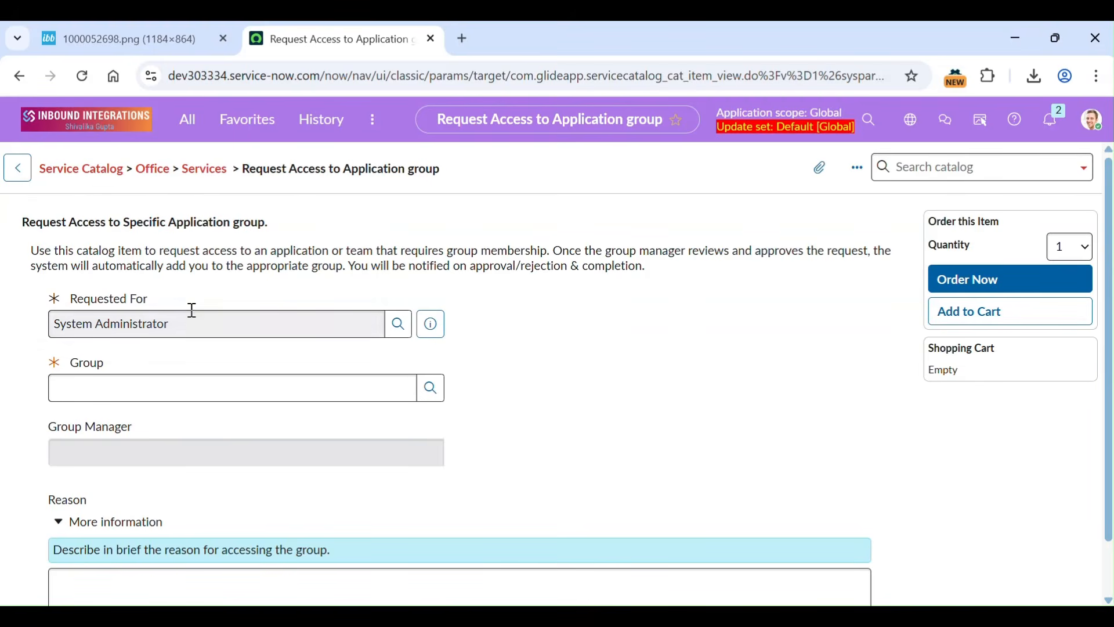
scroll(238, 304, down, 1)
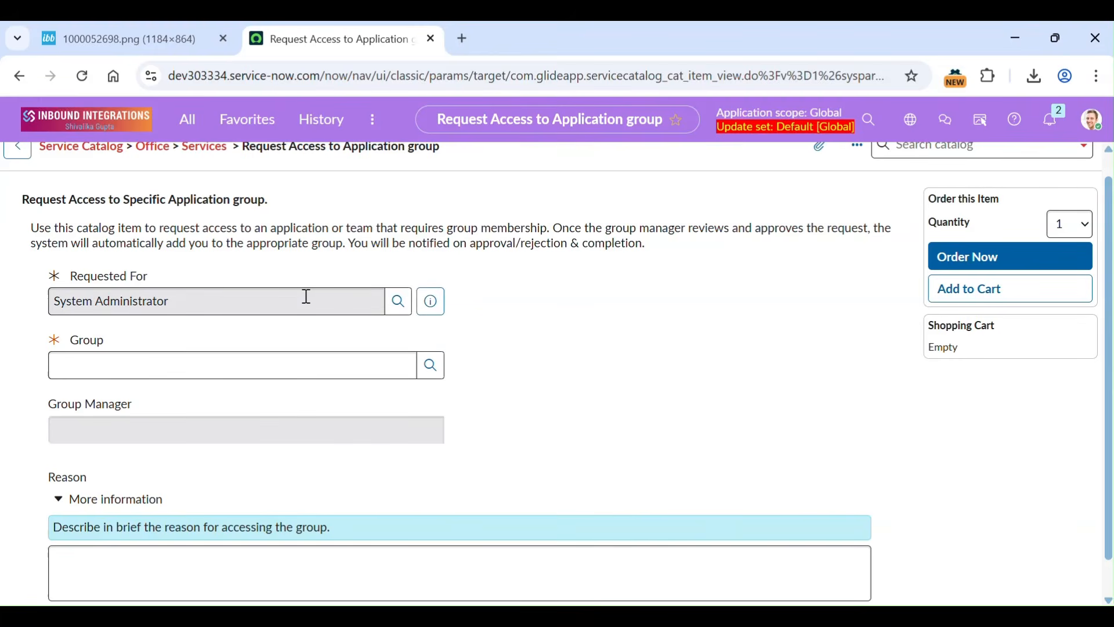
click(245, 300)
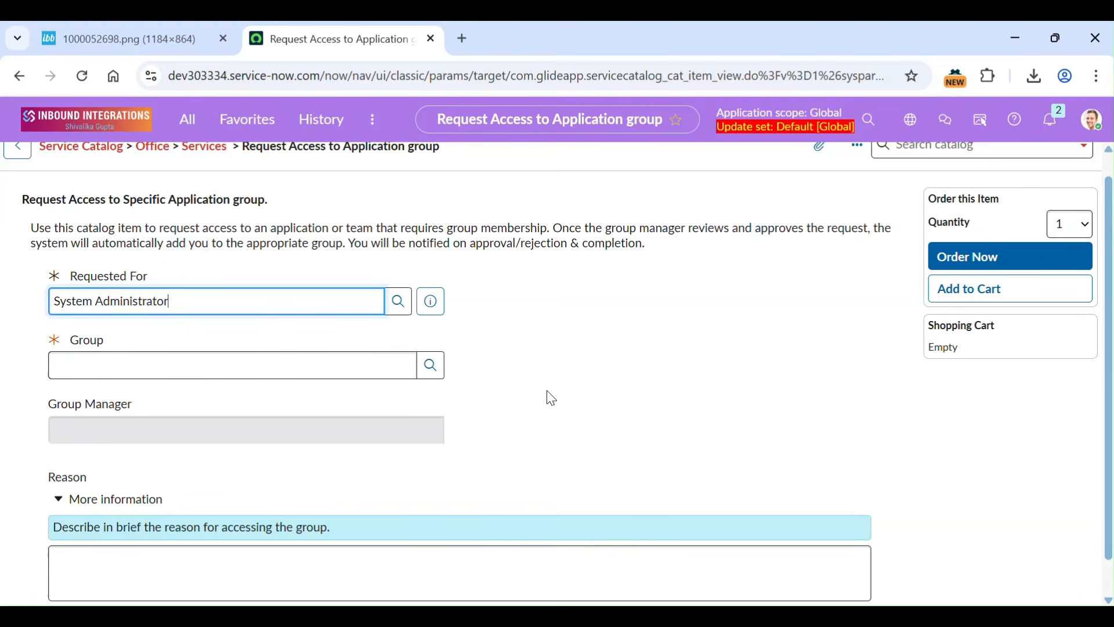
scroll(552, 399, down, 1)
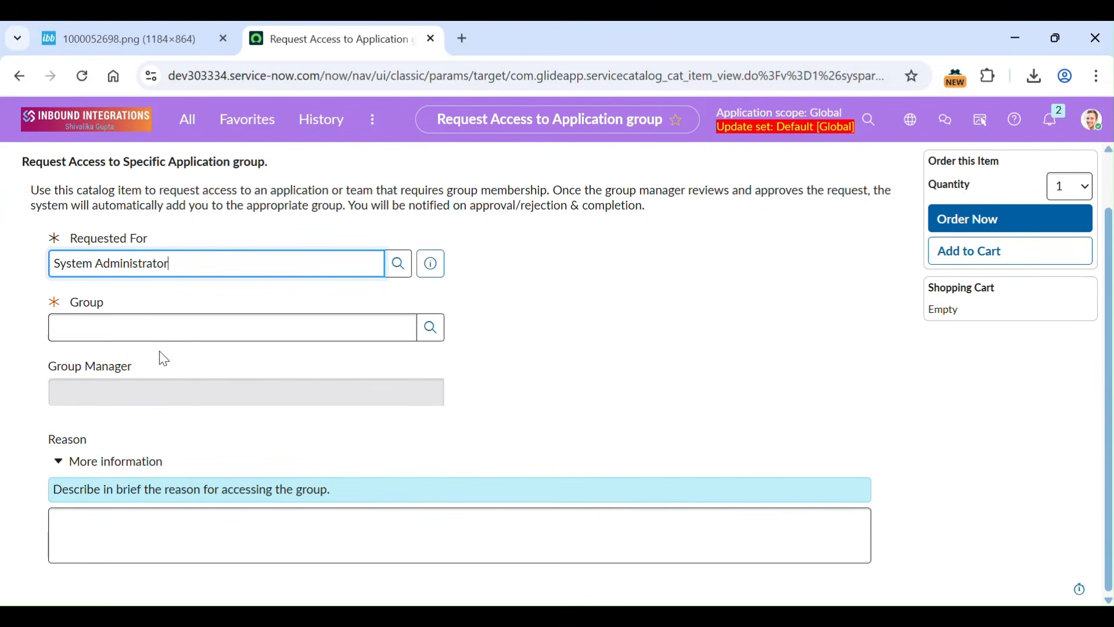
click(111, 328)
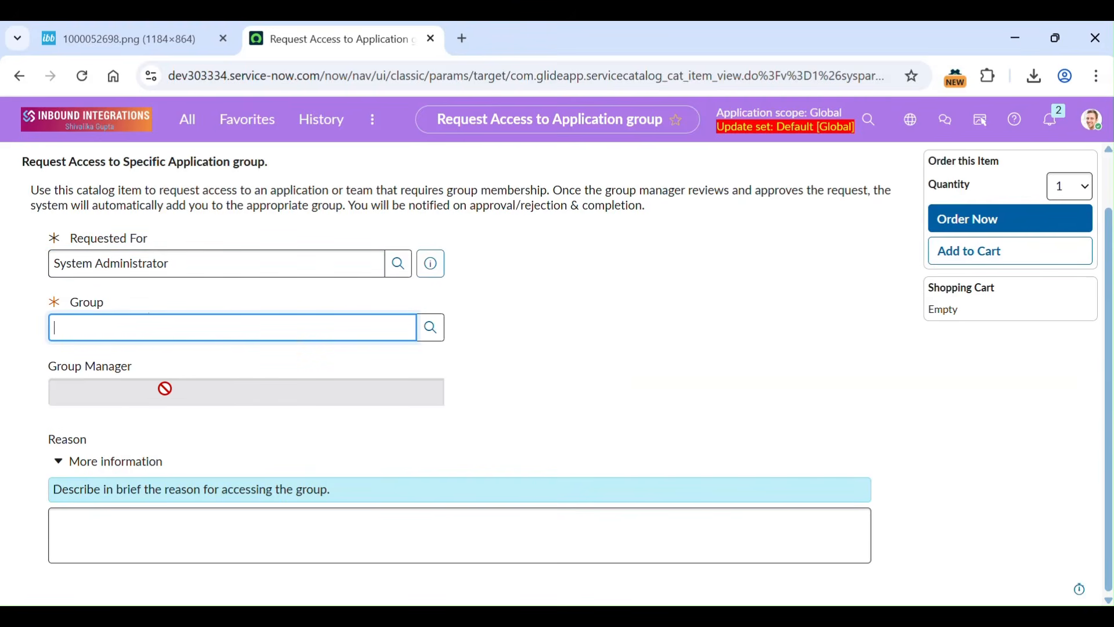
click(117, 391)
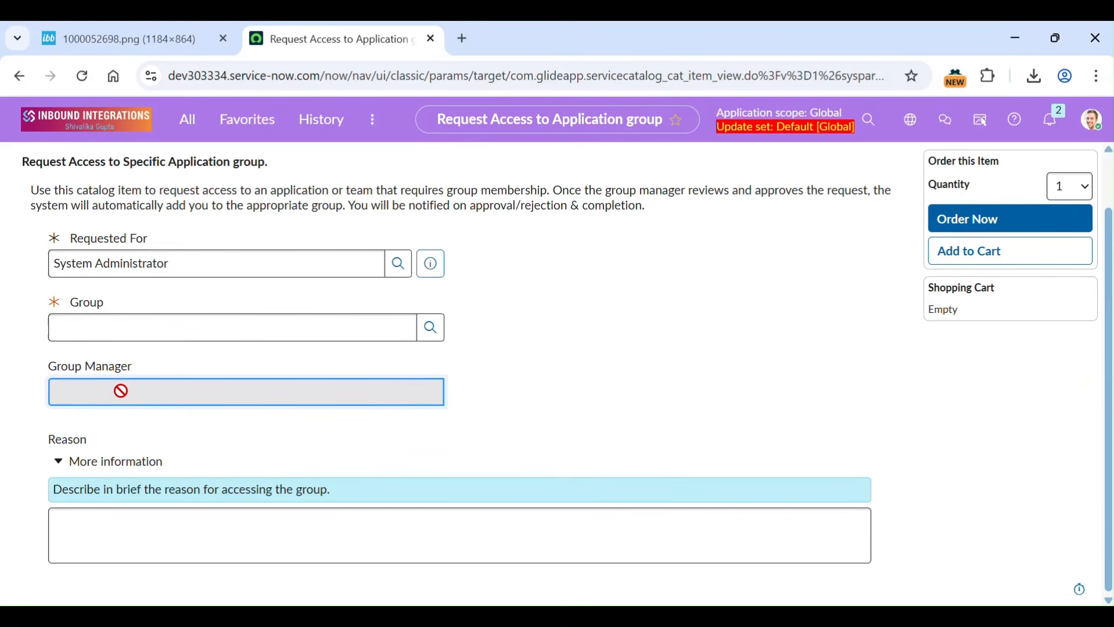
click(149, 429)
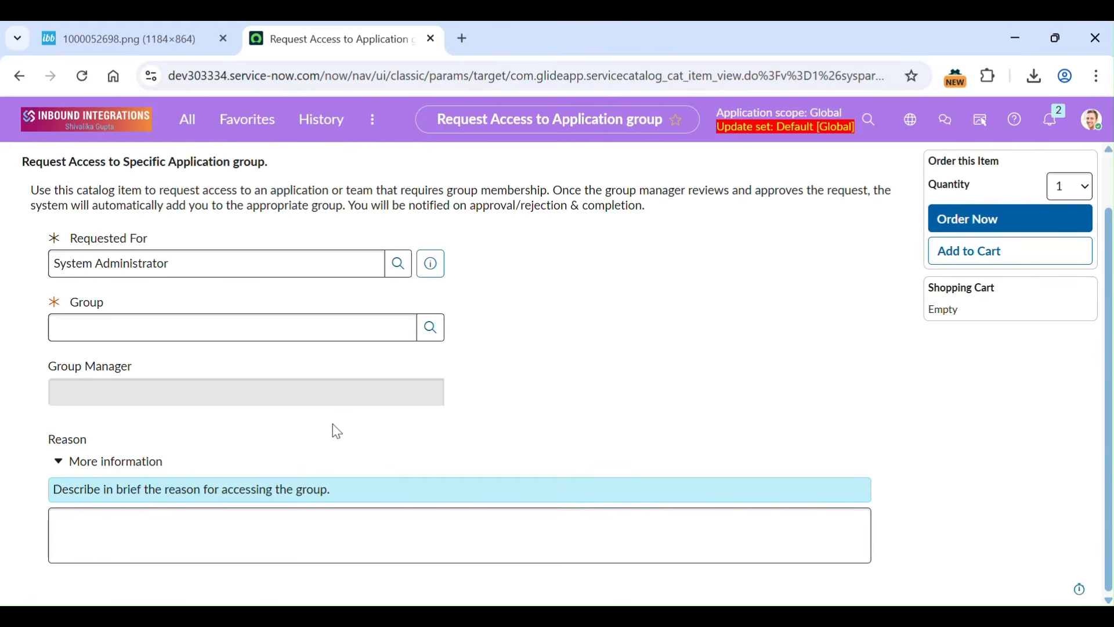
Examine the Reason field's help text by collapsing and expanding its More information section, and check the text area
drag(50, 490, 373, 487)
click(295, 470)
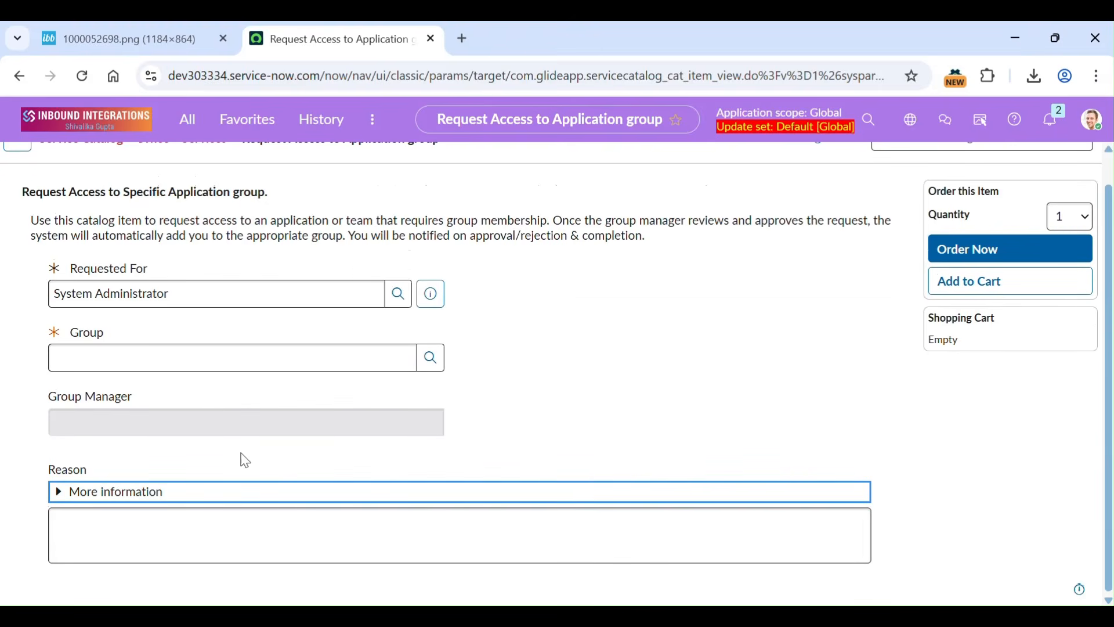
click(60, 495)
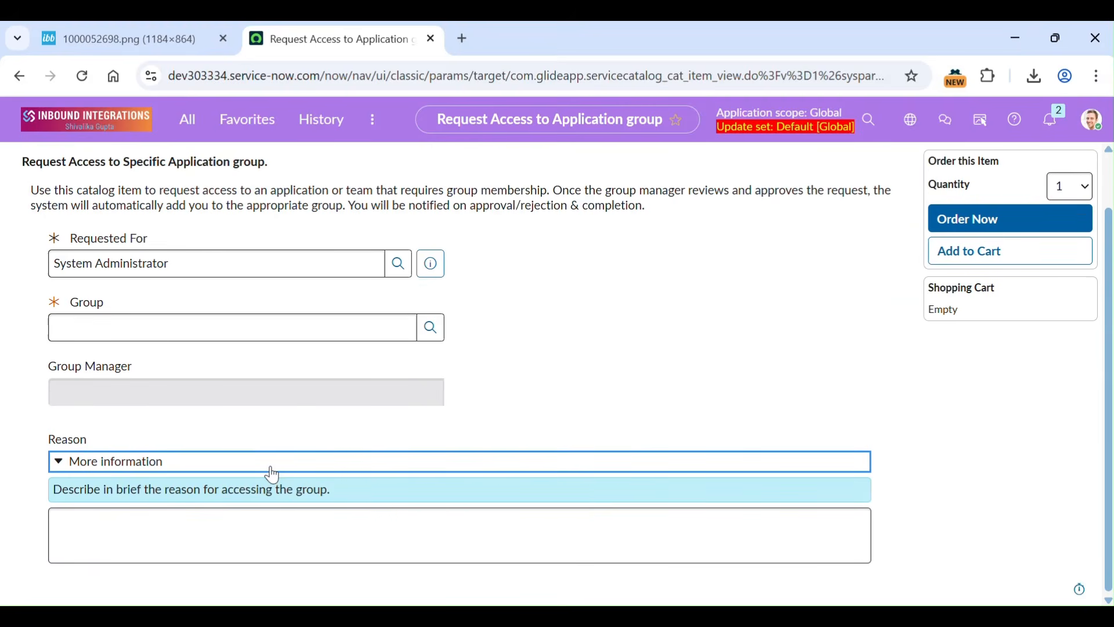
click(61, 467)
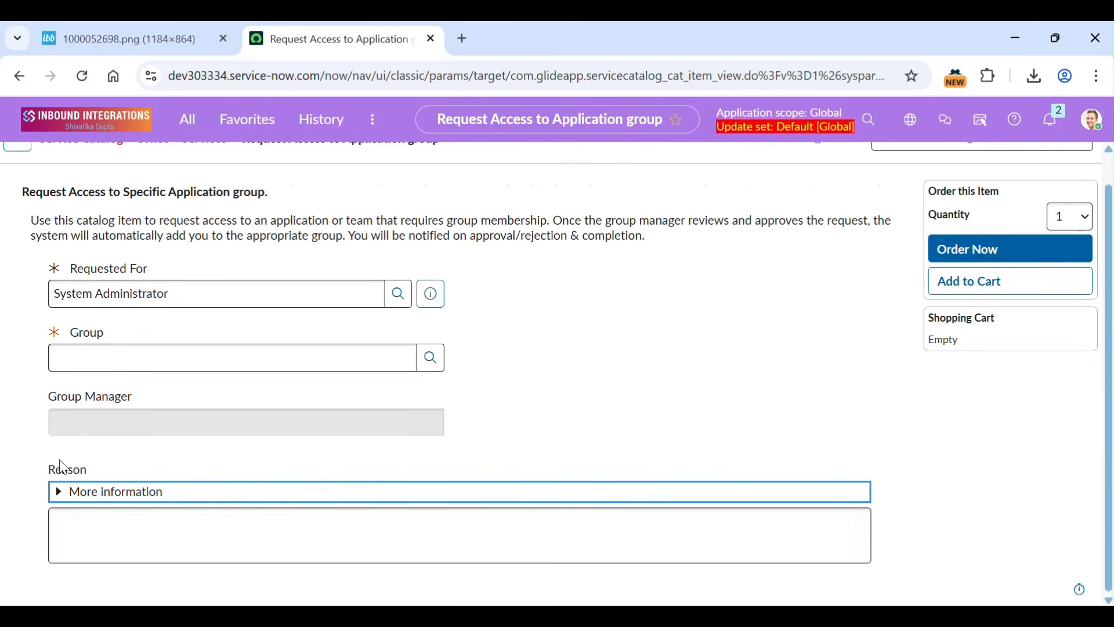
click(57, 464)
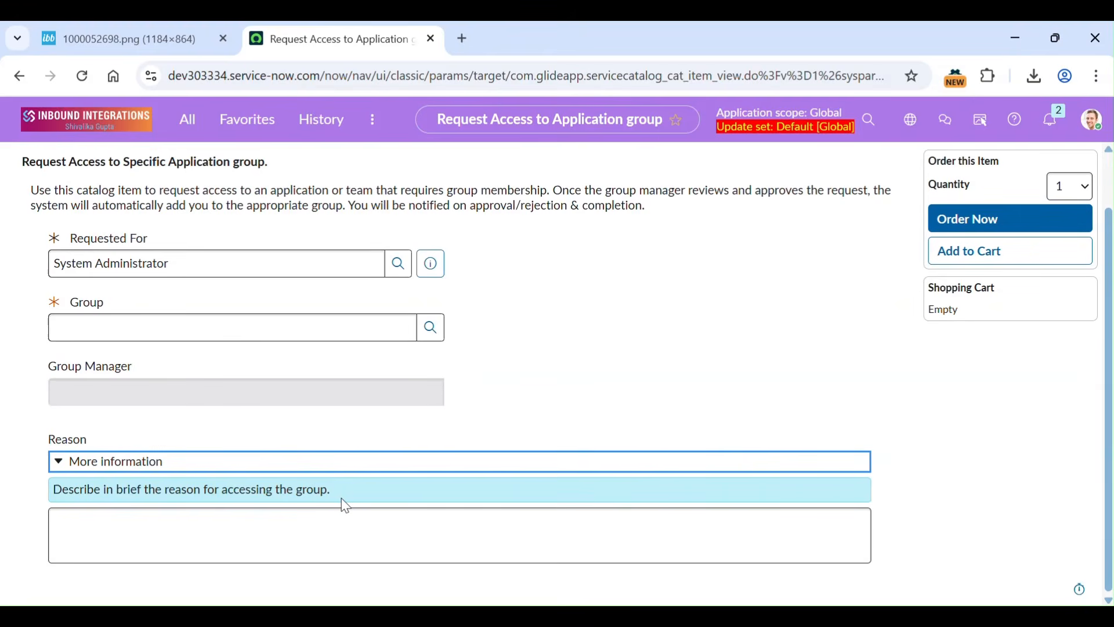
click(294, 518)
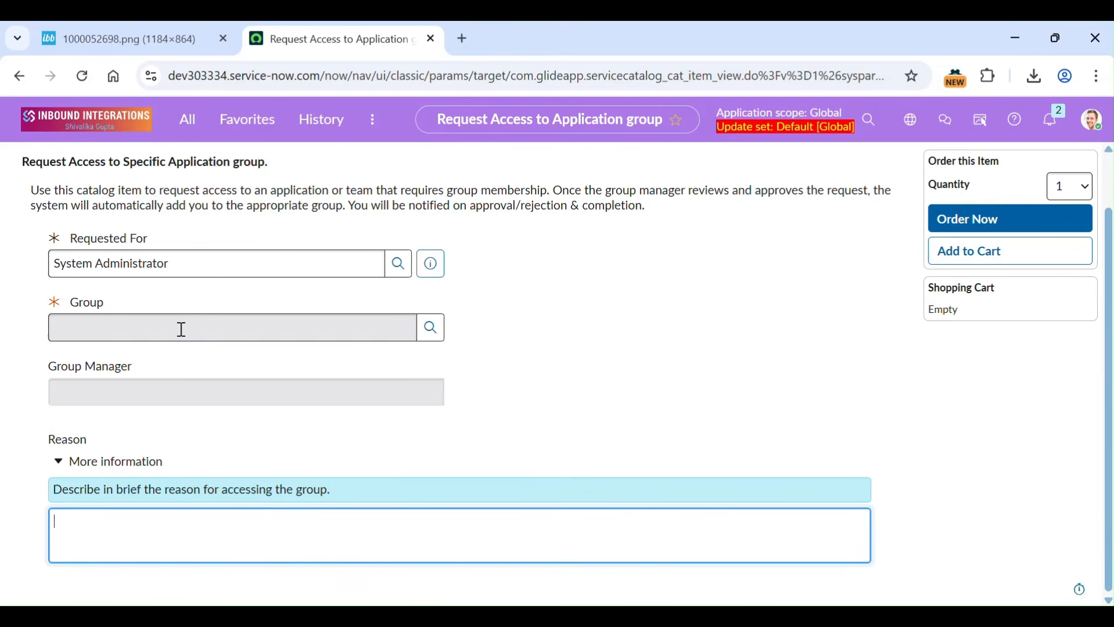
click(221, 525)
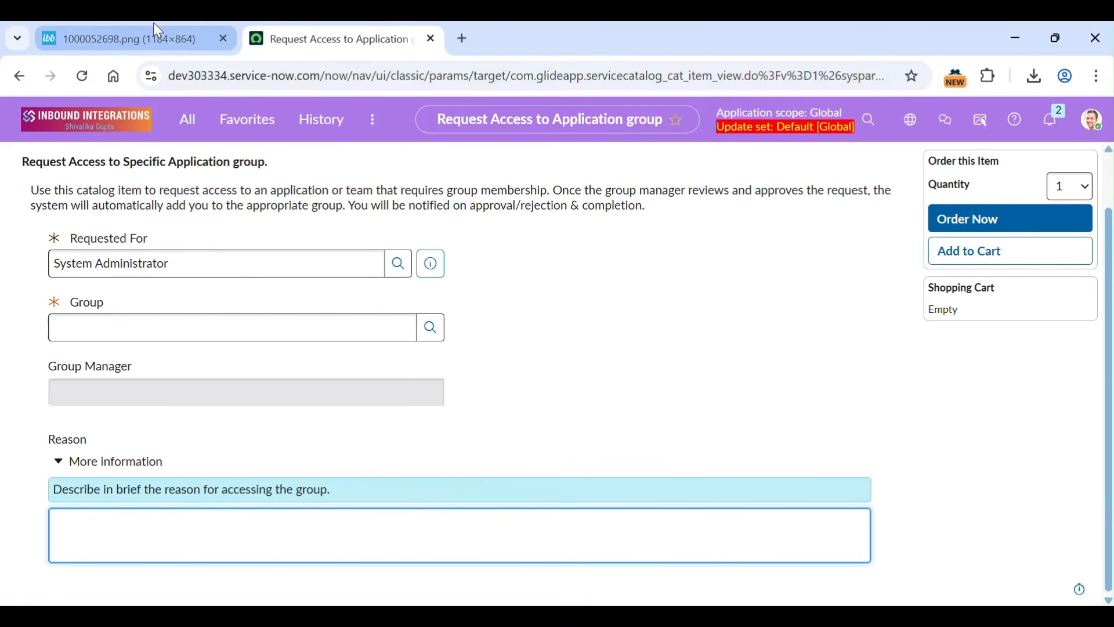
Return to the catalog item record and examine the Flow, Workflow and Execution Plan fields in its Process Engine settings
click(20, 77)
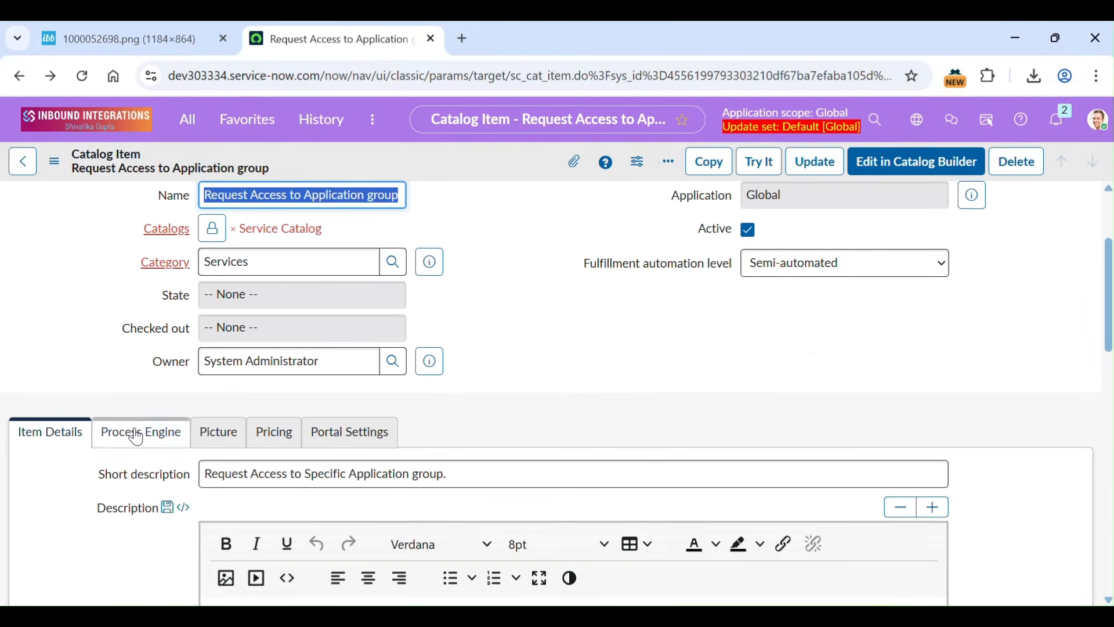
click(137, 436)
scroll(500, 406, down, 3)
click(423, 371)
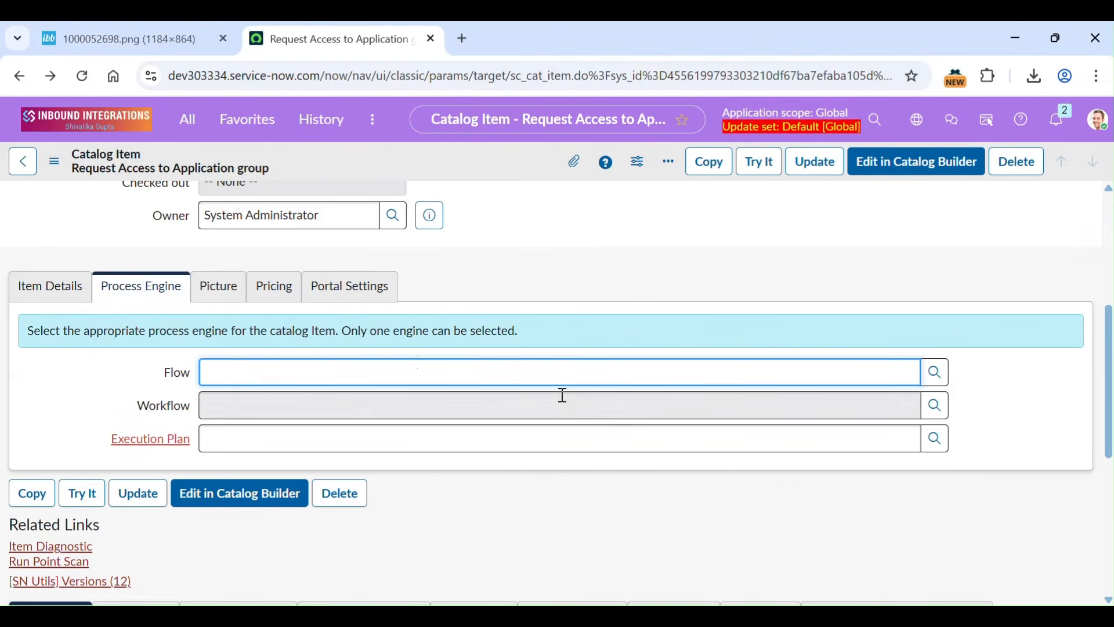
scroll(615, 500, up, 2)
scroll(615, 500, down, 6)
scroll(615, 501, up, 10)
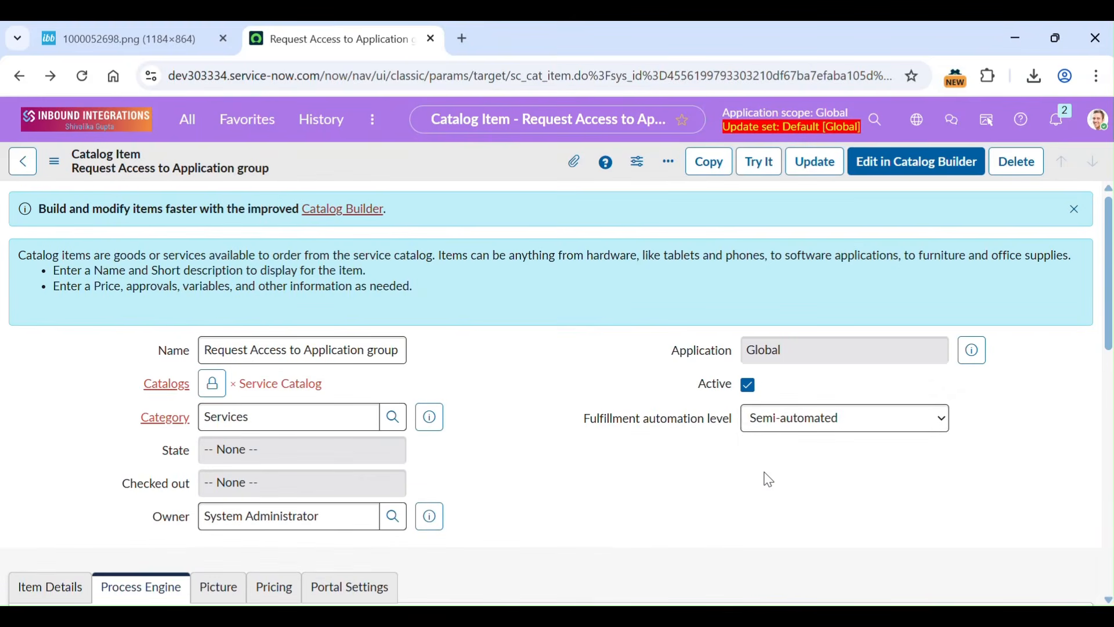
scroll(628, 496, down, 1)
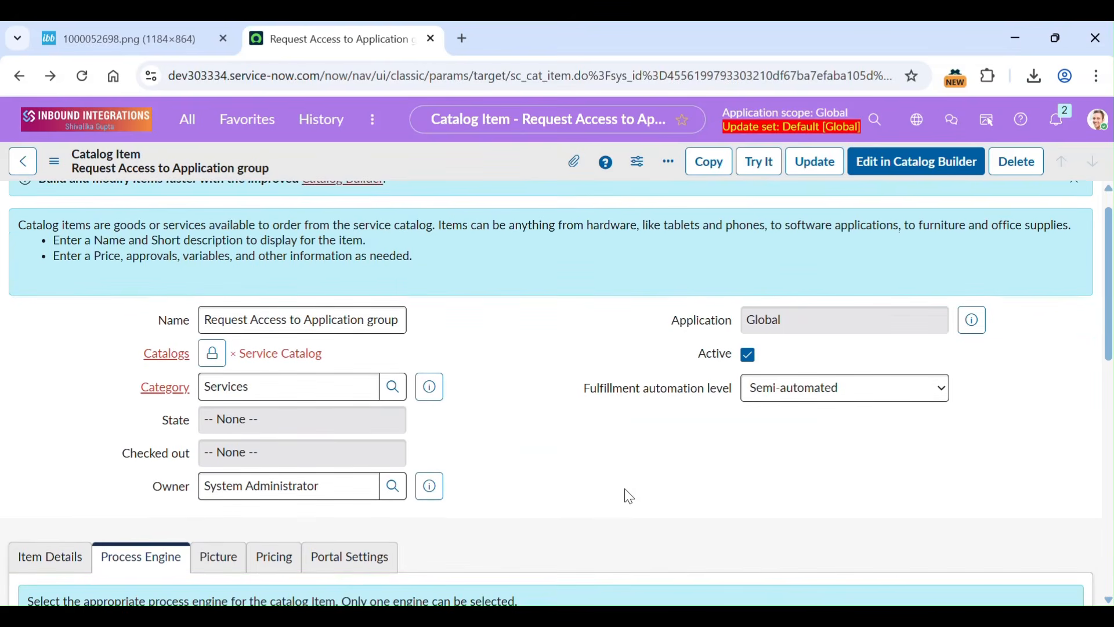
scroll(630, 498, down, 3)
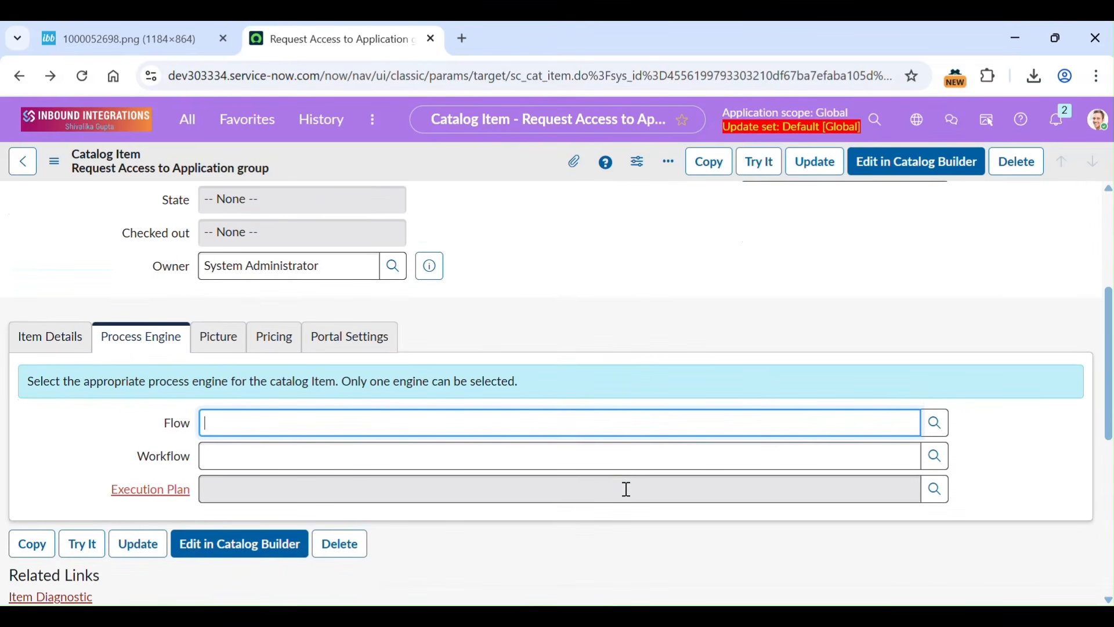
Review the access request flow diagram in 1000052698.png alongside the catalog item record
click(71, 23)
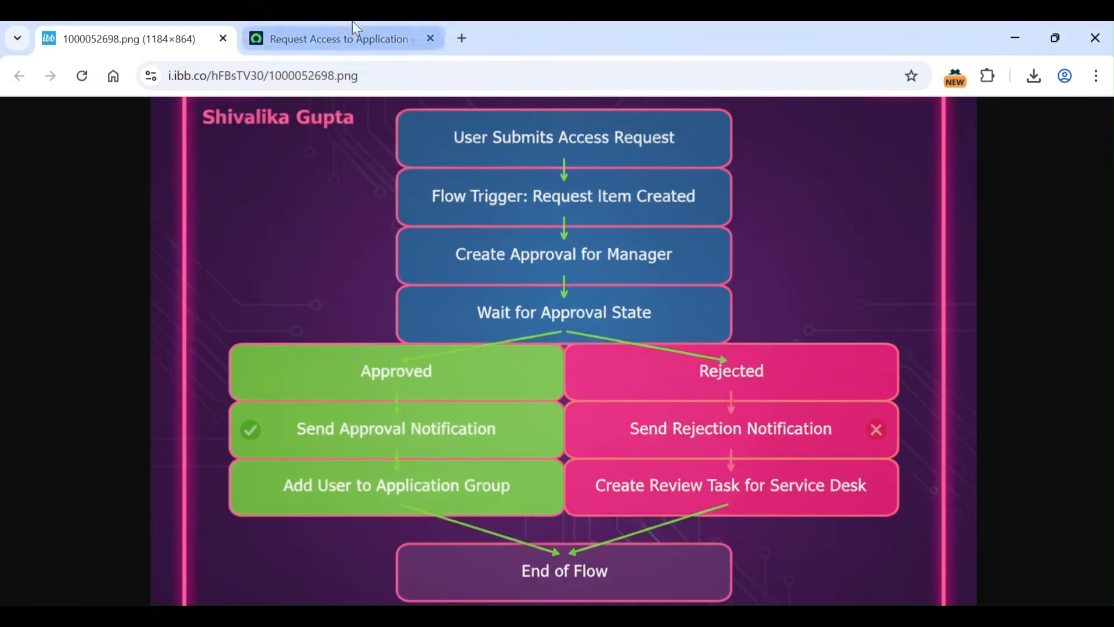
click(354, 38)
scroll(606, 308, up, 5)
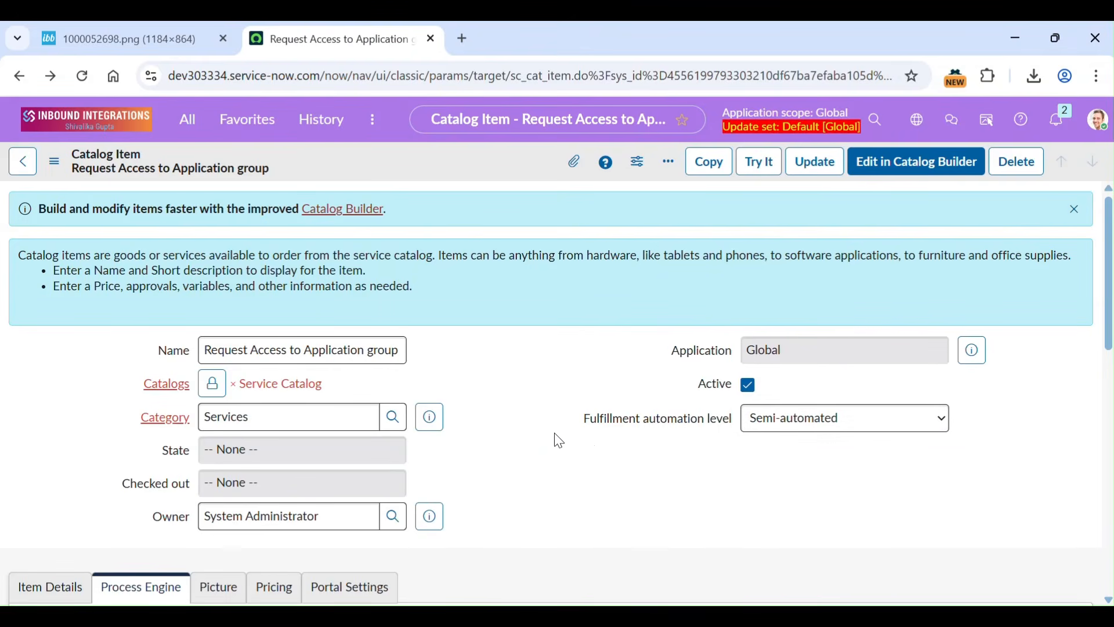
scroll(557, 440, down, 1)
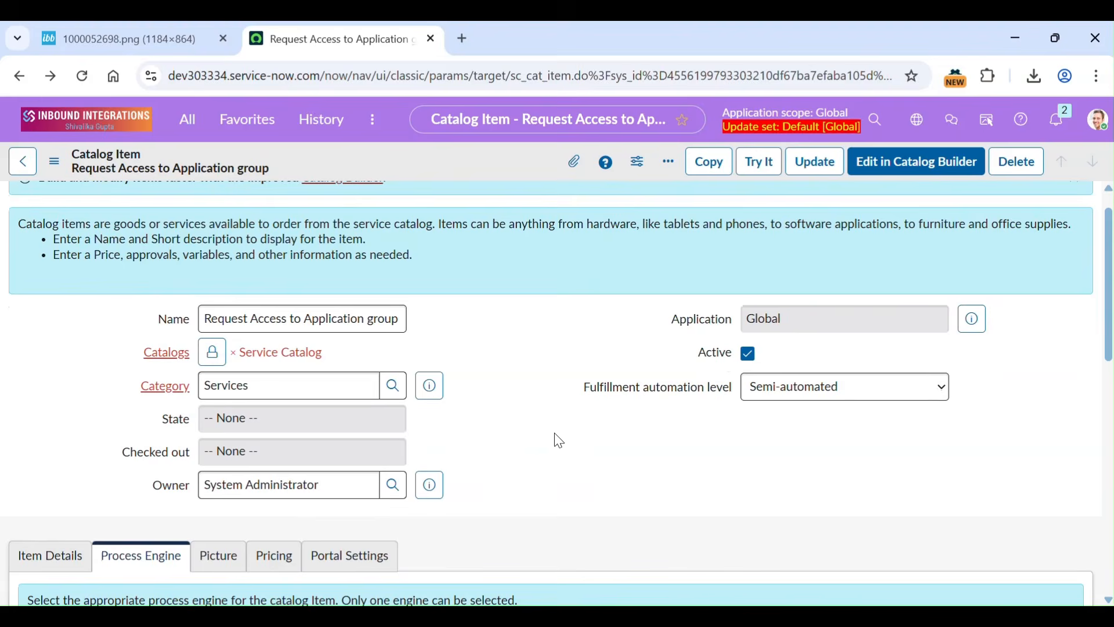
click(176, 26)
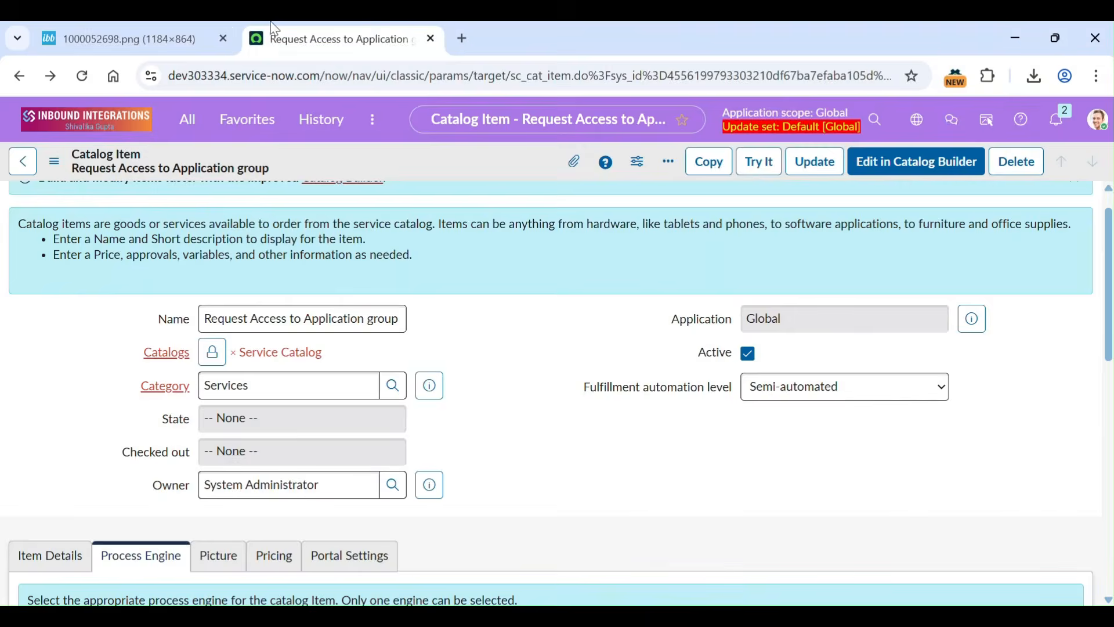
click(120, 29)
click(307, 32)
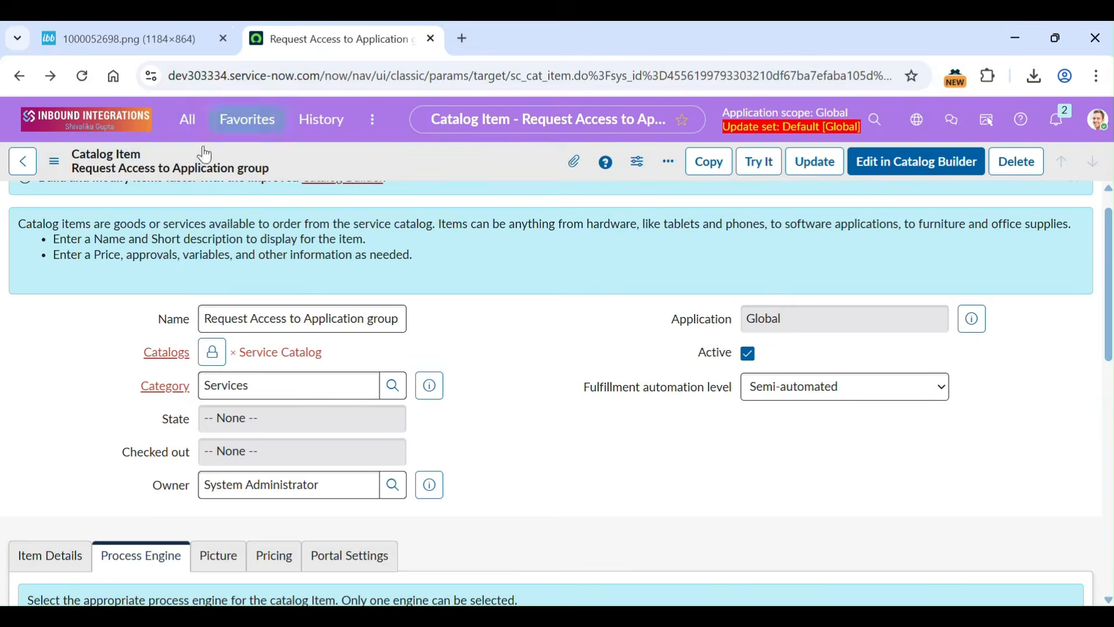
Search the application navigator for "flow designer", open Flow Designer, and close the 1000052698.png diagram page
click(186, 120)
key(BackSpace)
text(flo)
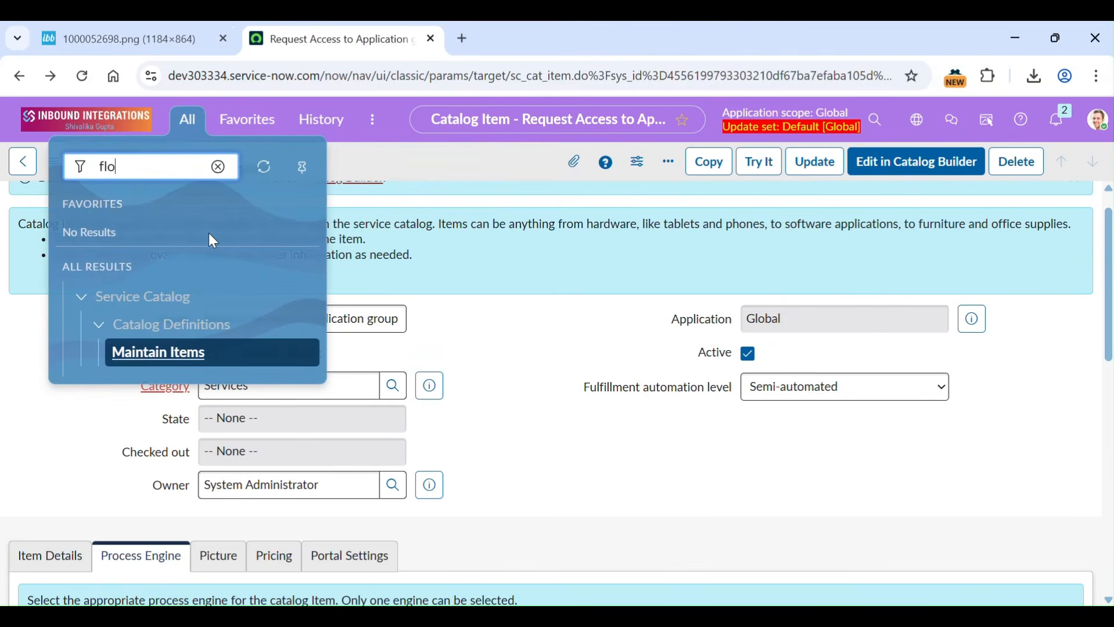
text(w designer)
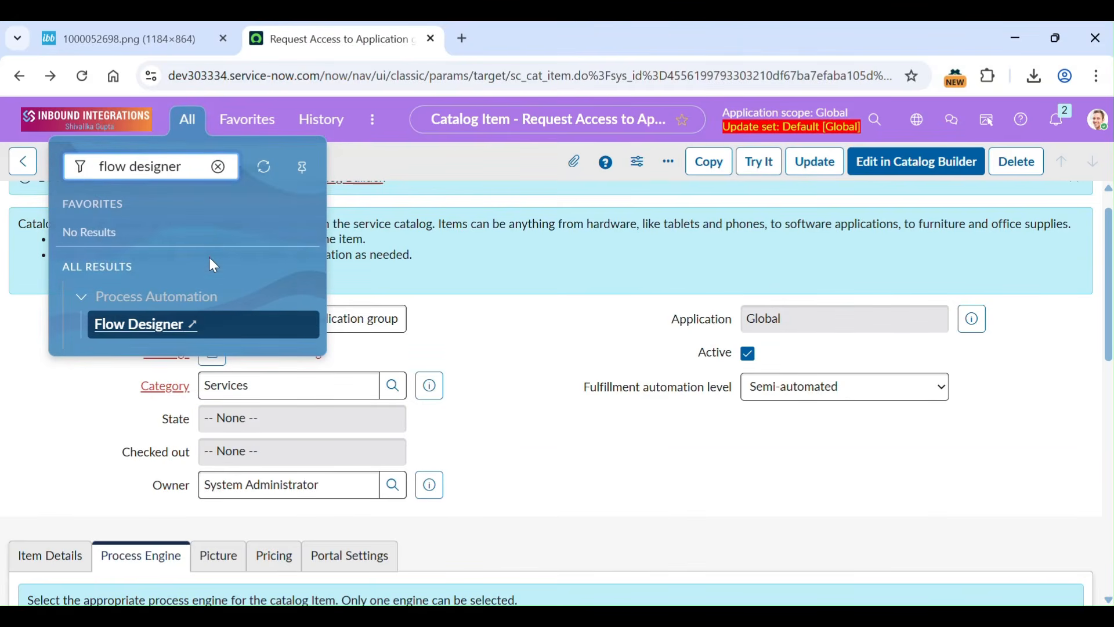
click(139, 328)
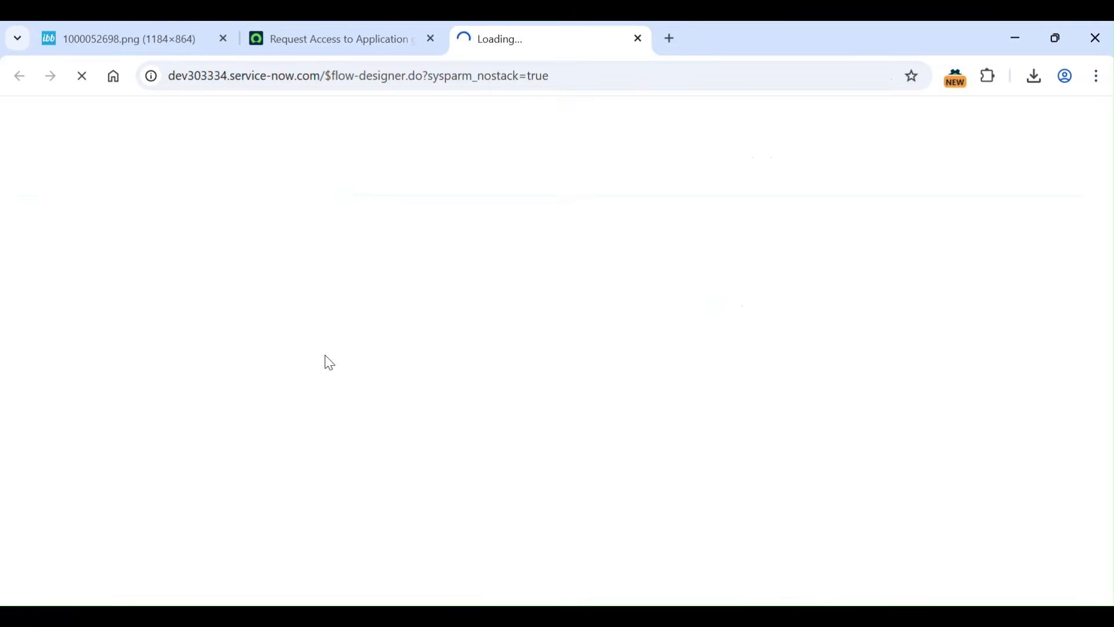
click(224, 39)
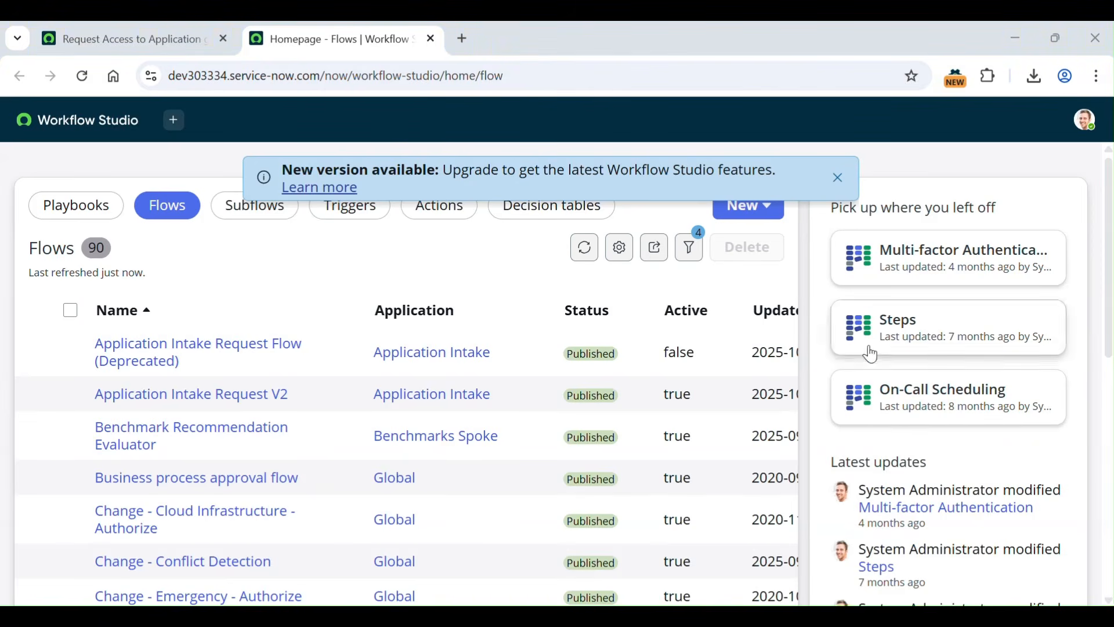
Dismiss the new-version notice and start creating a new flow in Workflow Studio
click(842, 181)
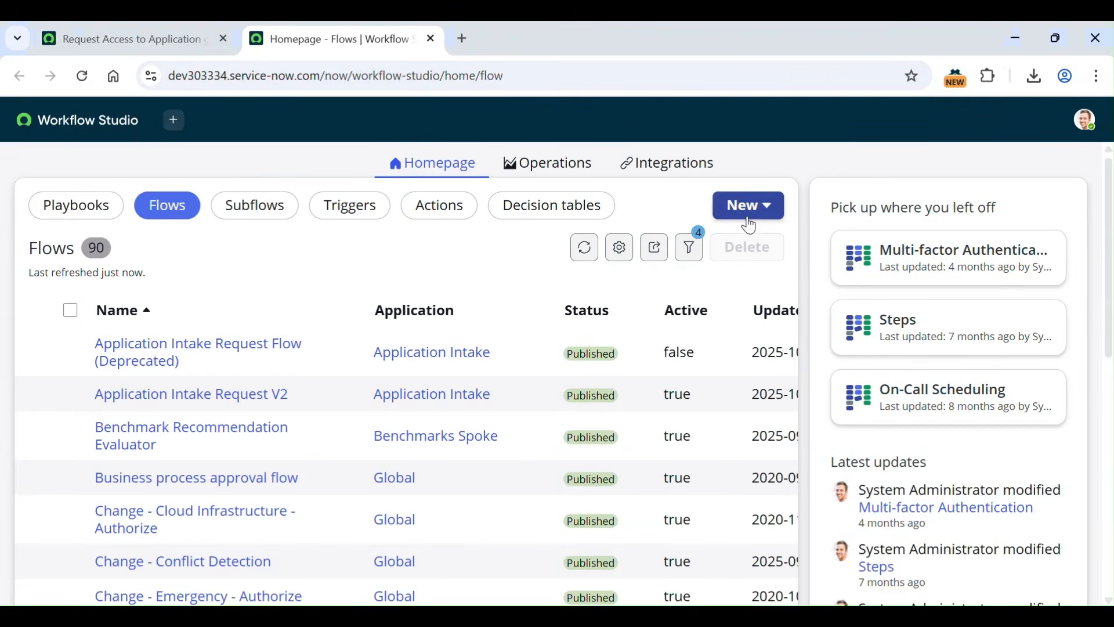
click(746, 216)
click(795, 267)
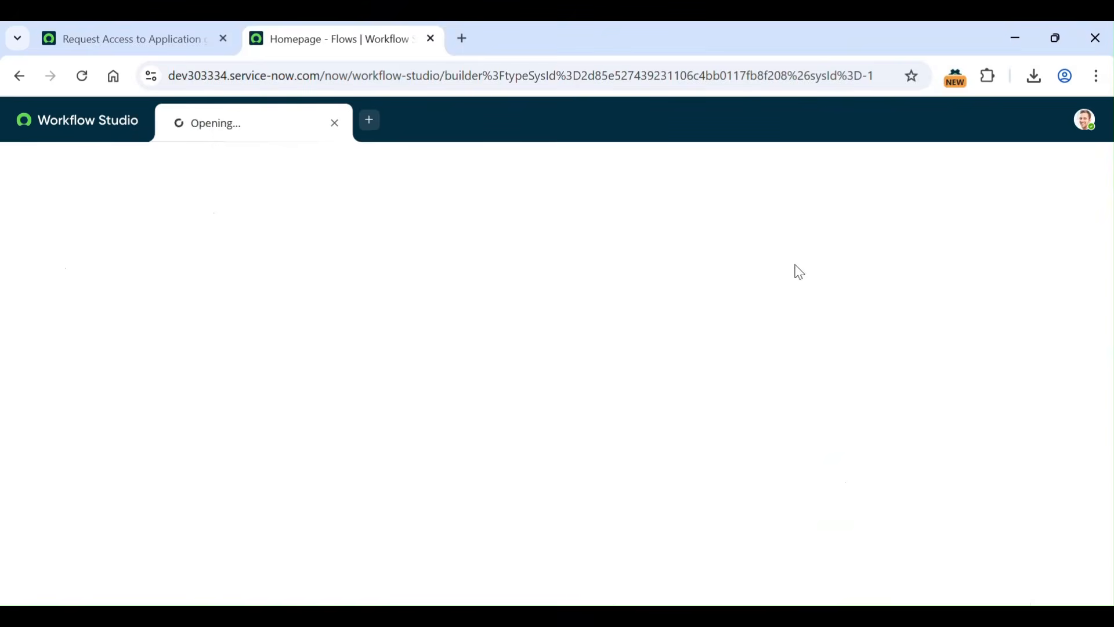
Copy "Request Access" from the catalog item's name, name the new flow "SG - Request Access Flow", and build it in the Global application
click(186, 37)
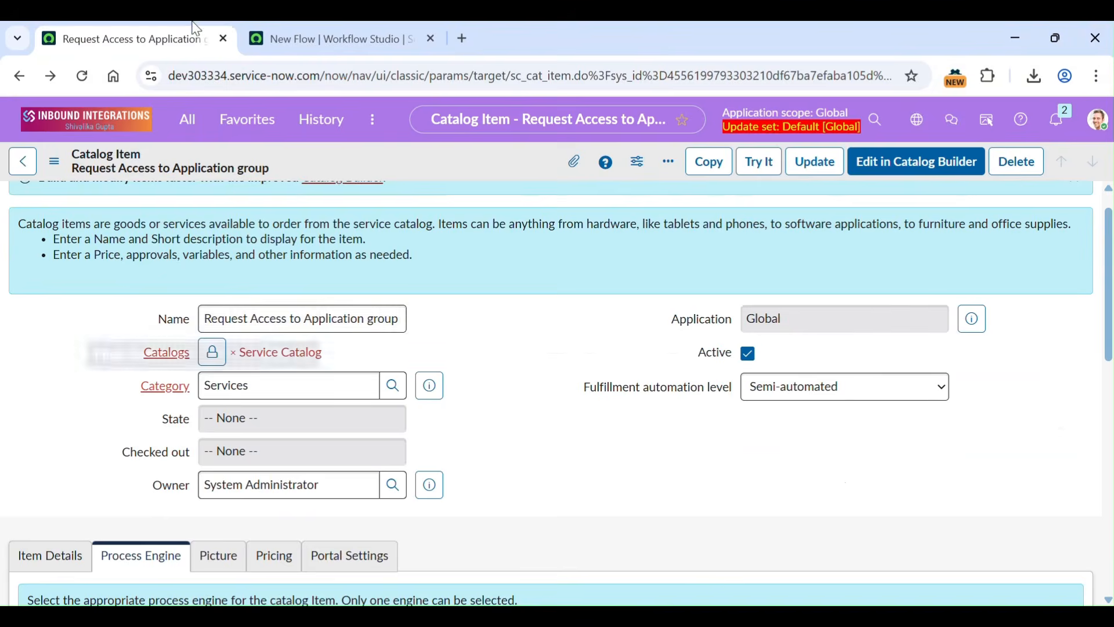
drag(202, 319, 287, 322)
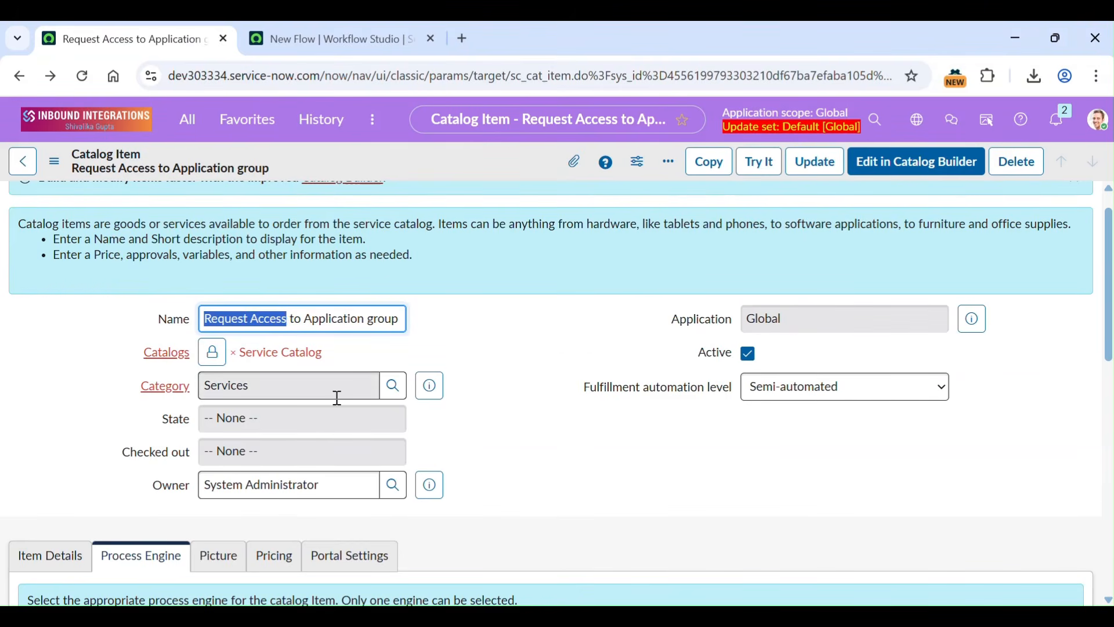
key(ctrl+c)
click(295, 26)
key(ctrl+v)
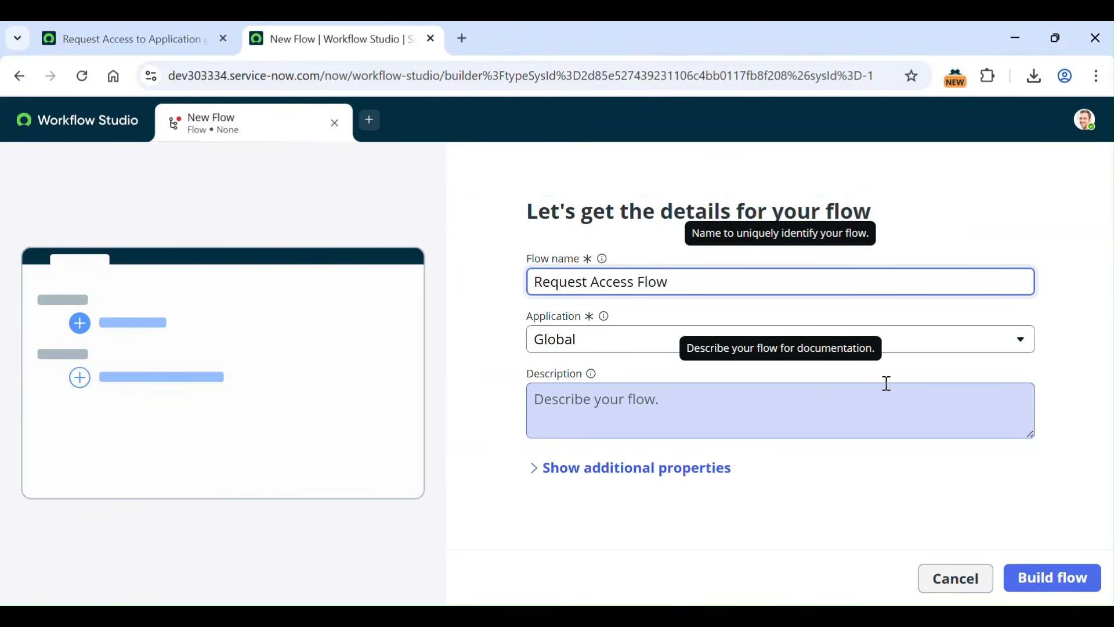
click(535, 281)
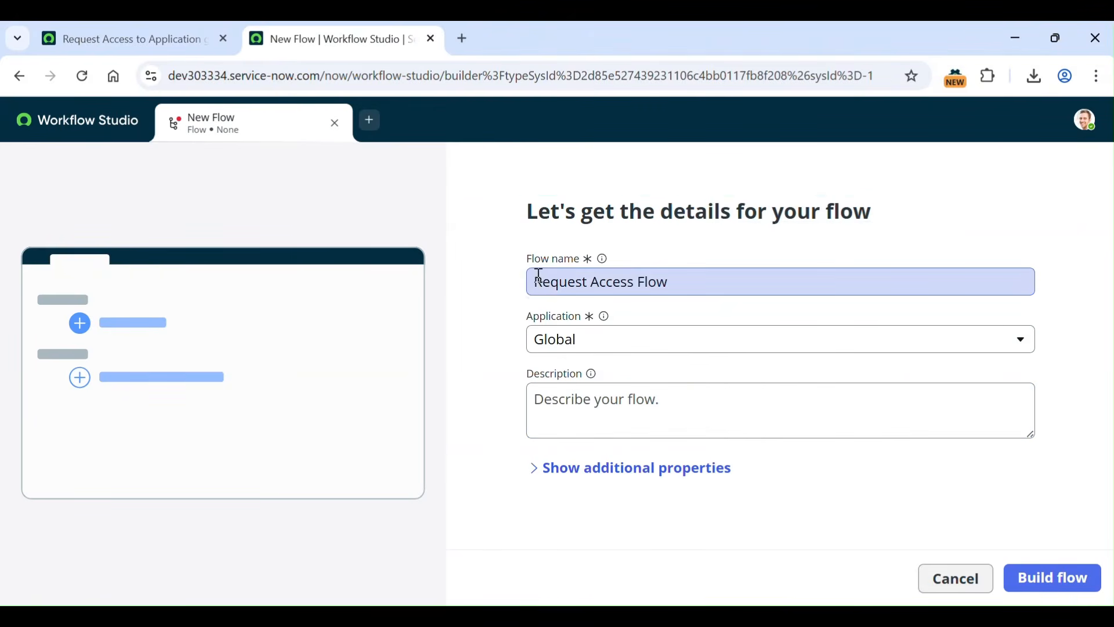
text(SG -)
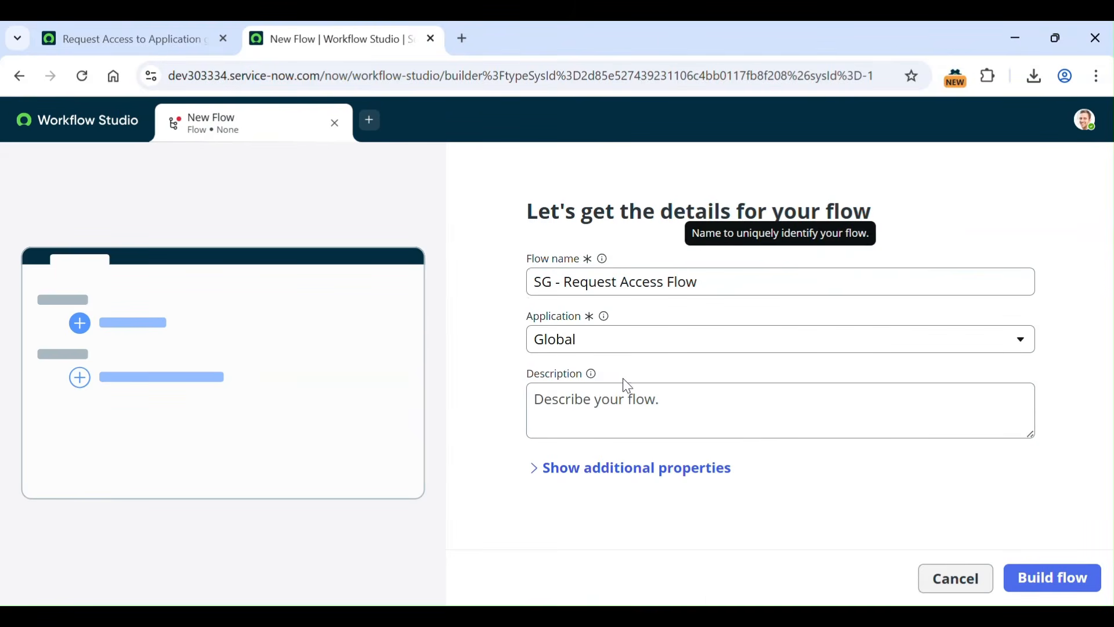
click(1065, 578)
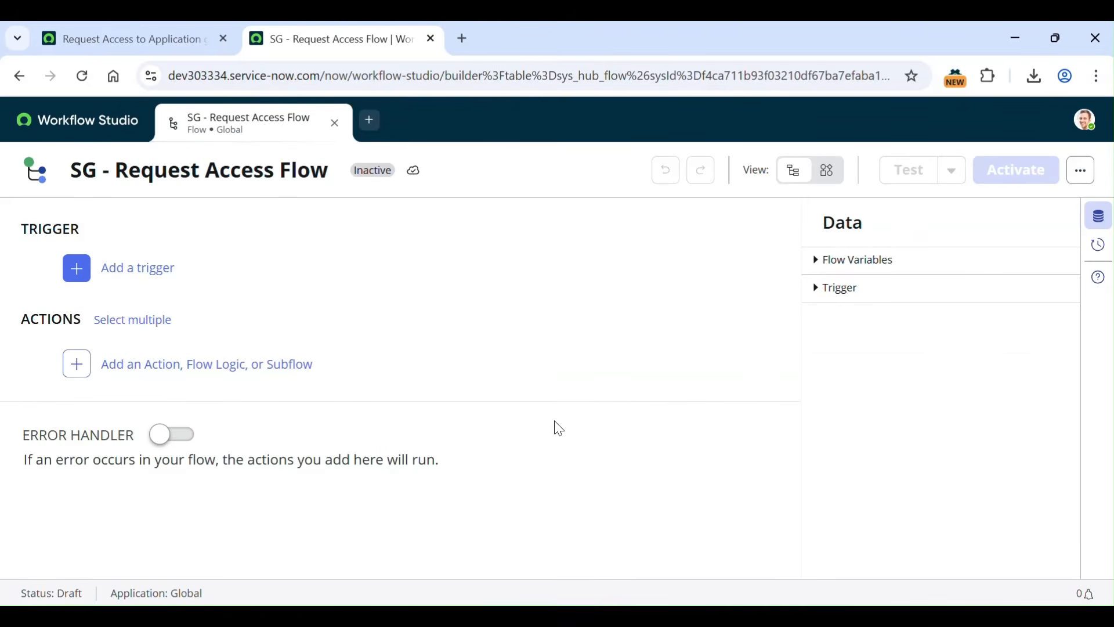
Add the Service Catalog application trigger to the flow, keeping its default advanced options
click(132, 270)
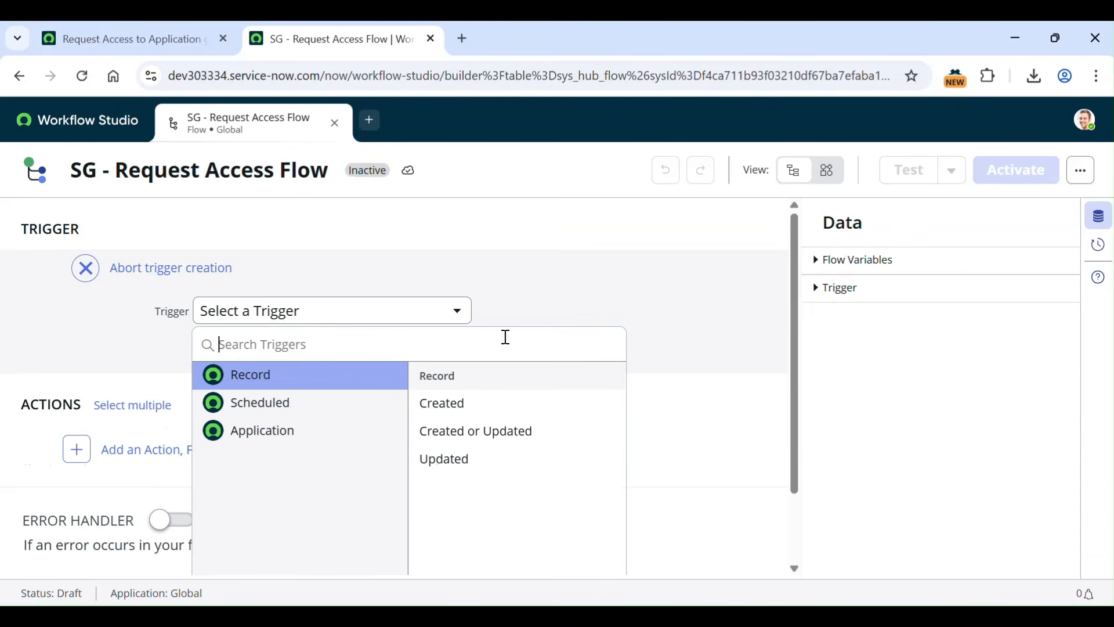
click(159, 30)
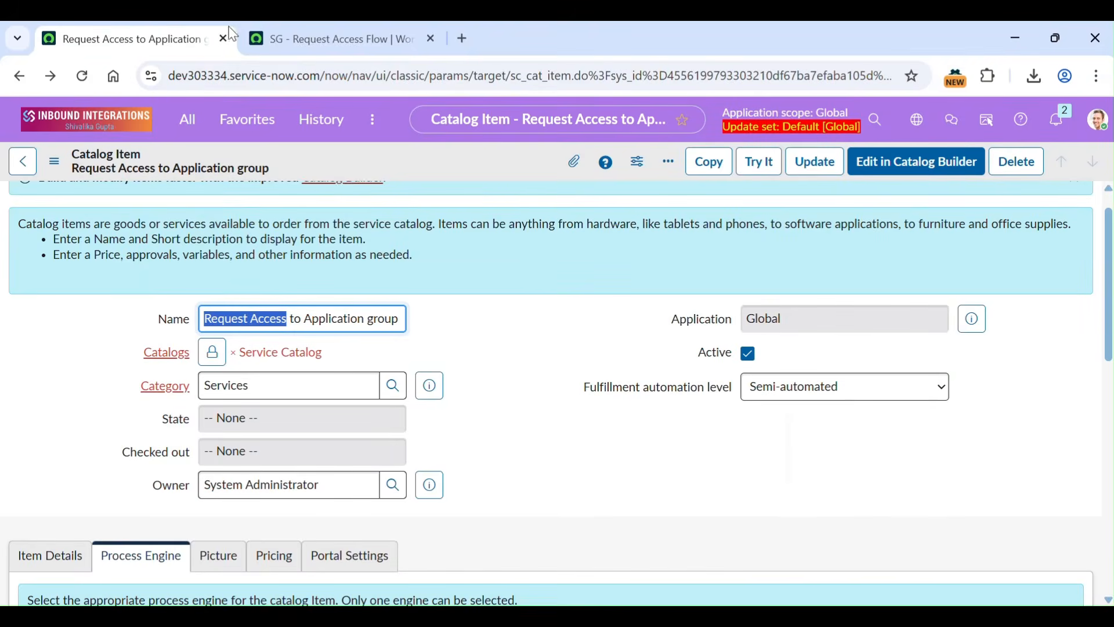
click(288, 31)
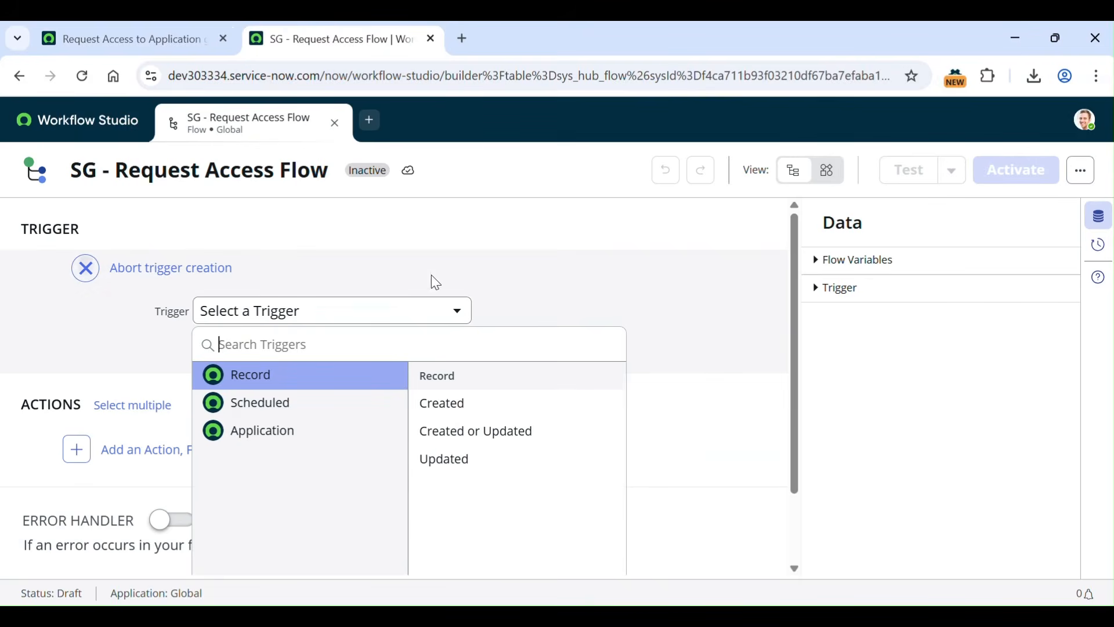
scroll(509, 277, down, 1)
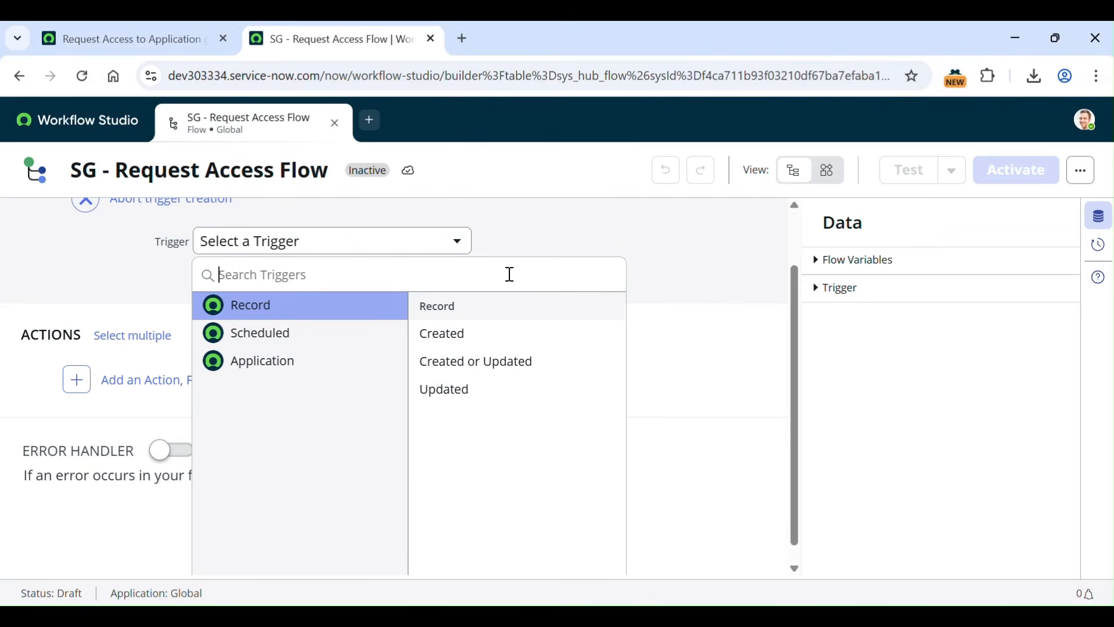
click(279, 364)
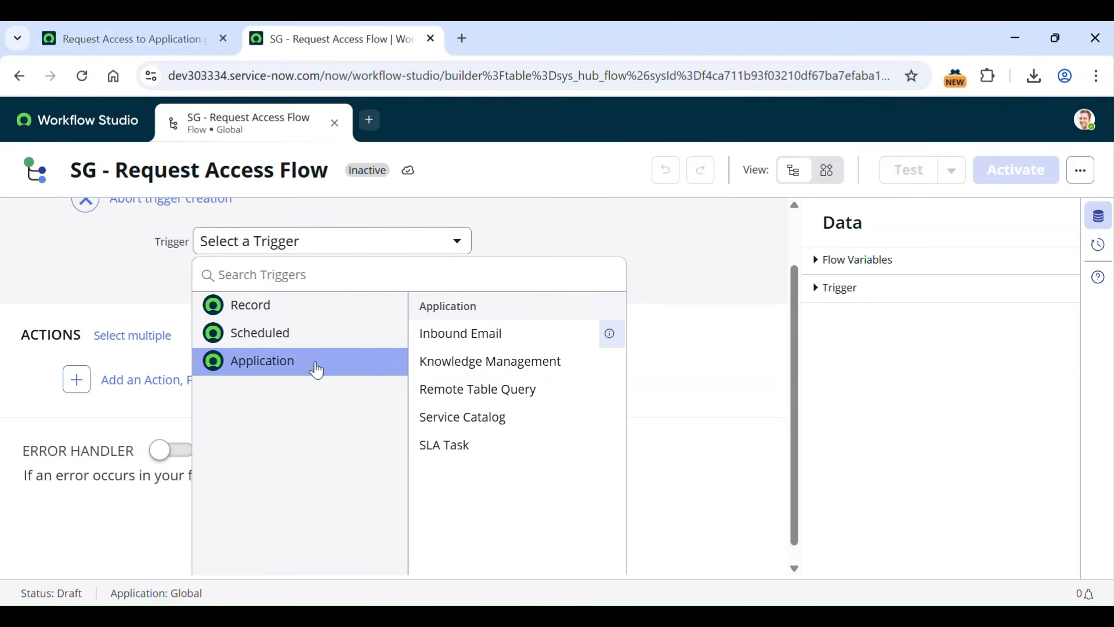
click(479, 422)
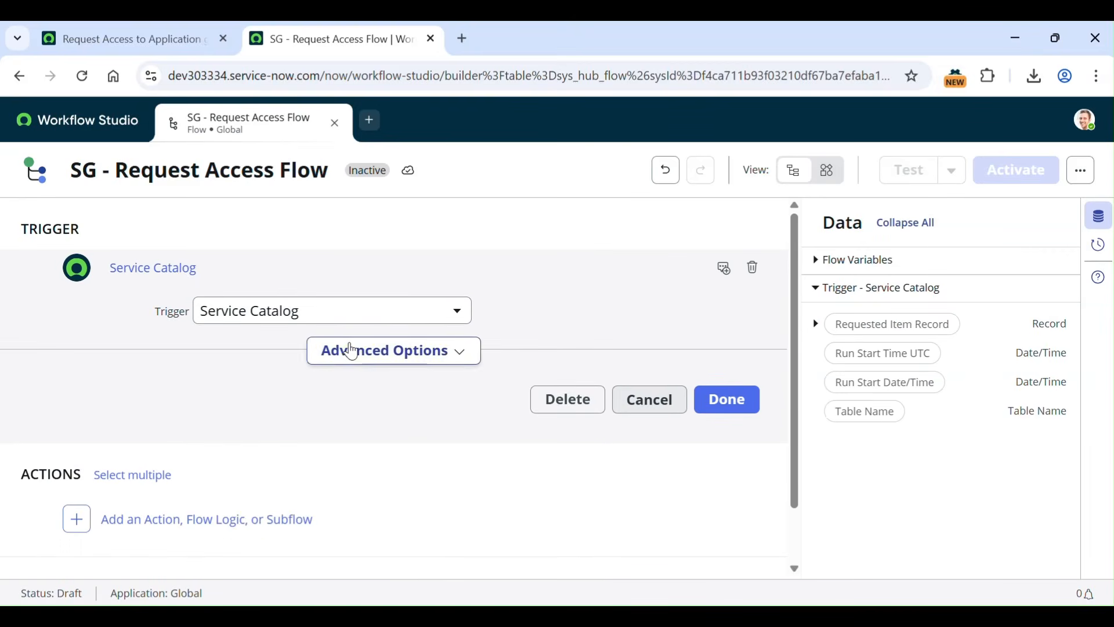
click(353, 352)
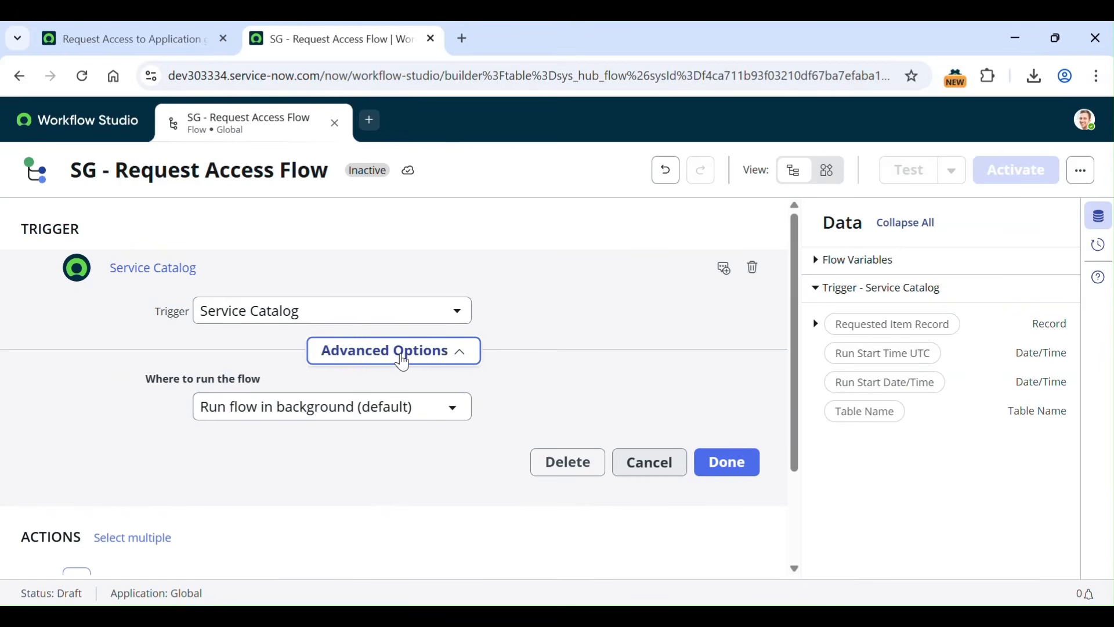
click(403, 360)
click(730, 406)
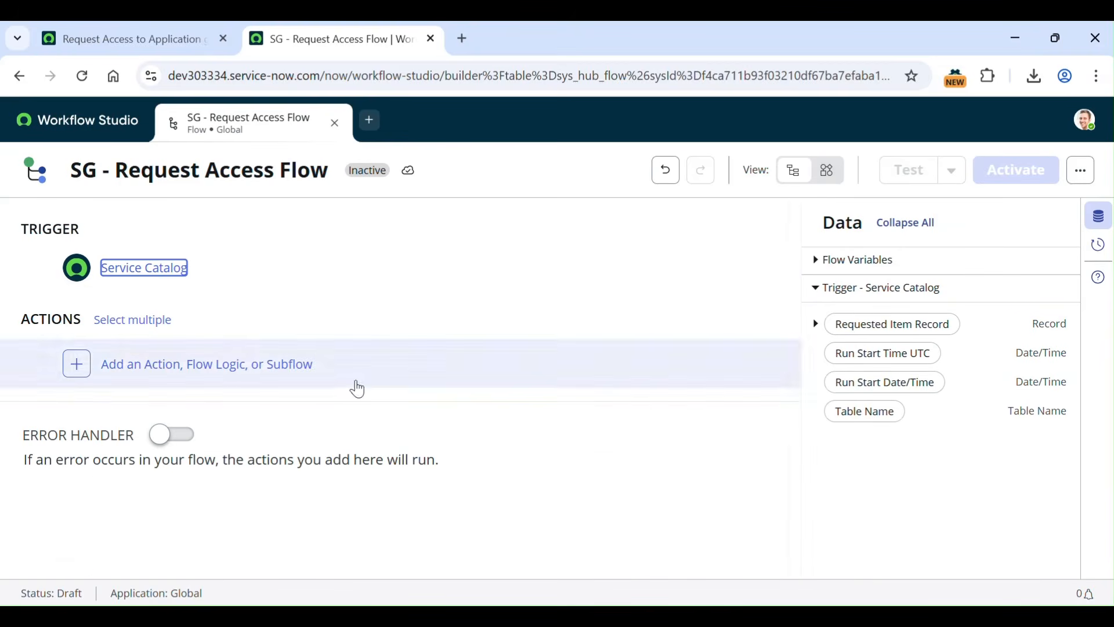
Add a Get Catalog Variables action and set its Submitted Request to the trigger's Requested Item Record
click(150, 361)
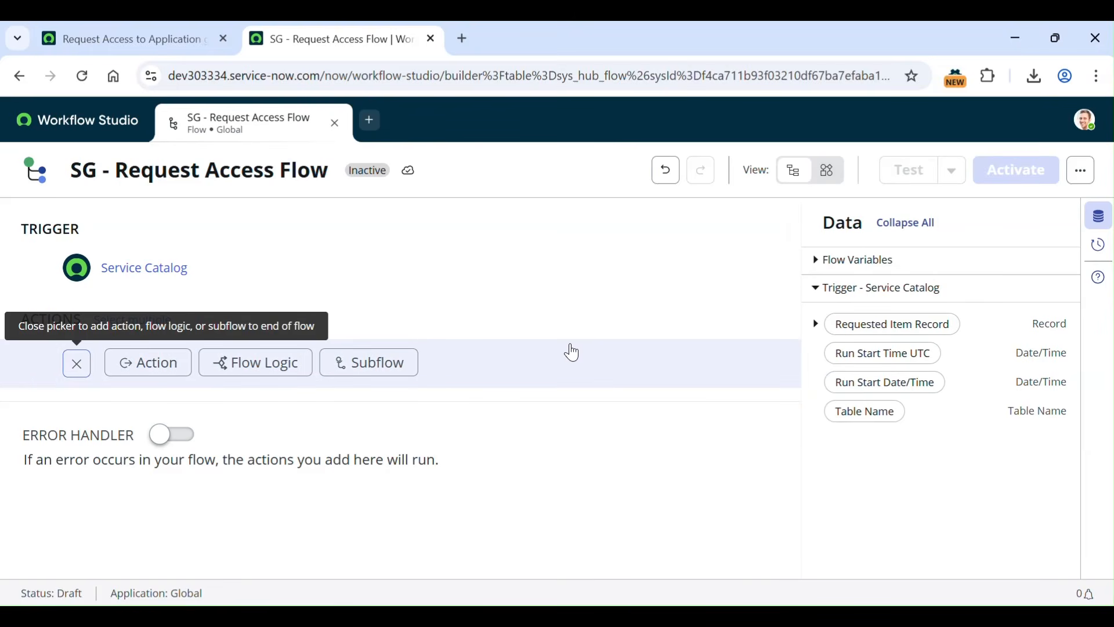
click(129, 361)
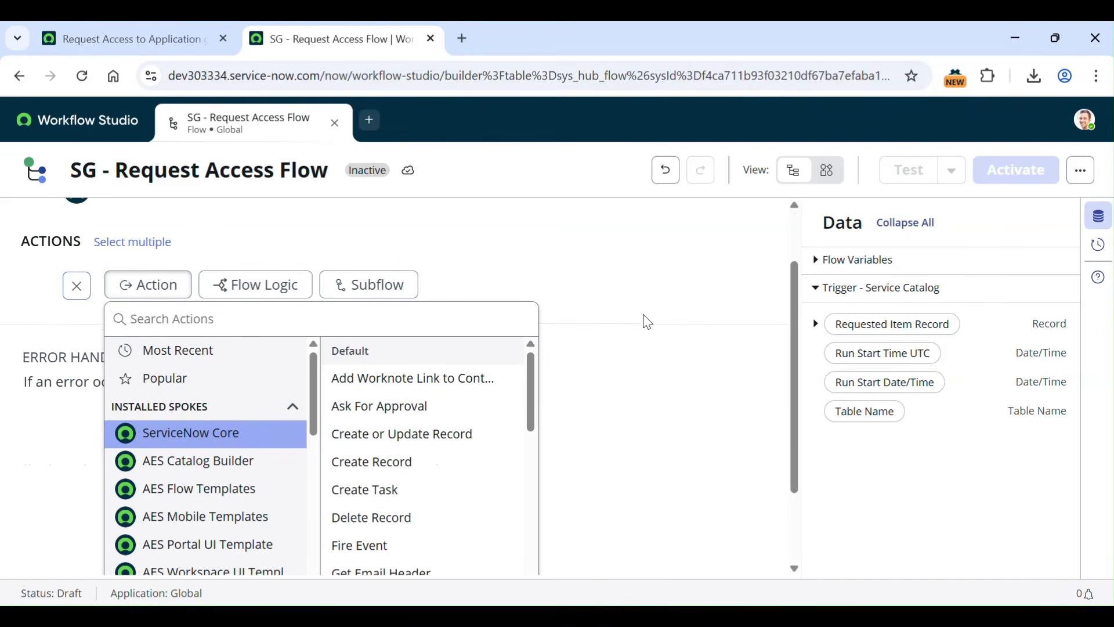
scroll(448, 503, down, 3)
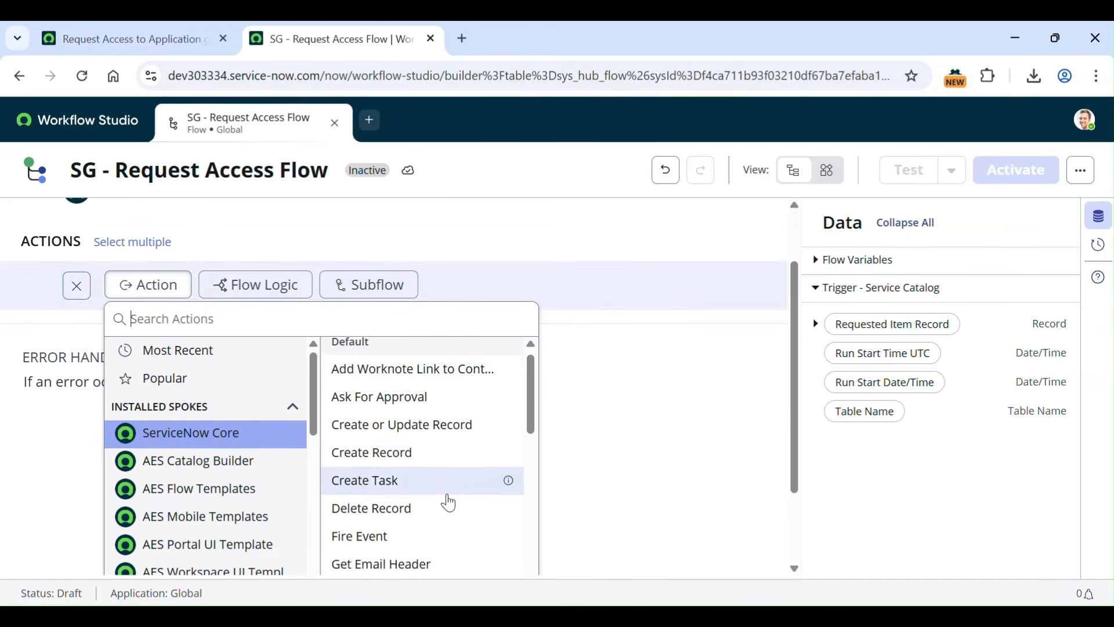
scroll(448, 502, down, 15)
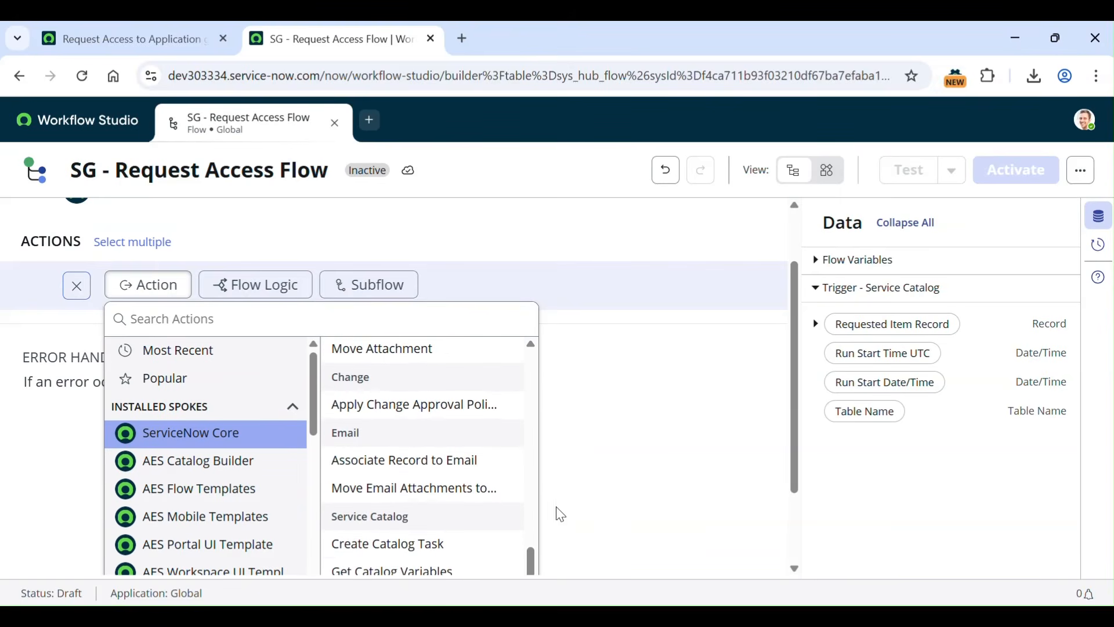
scroll(597, 500, down, 2)
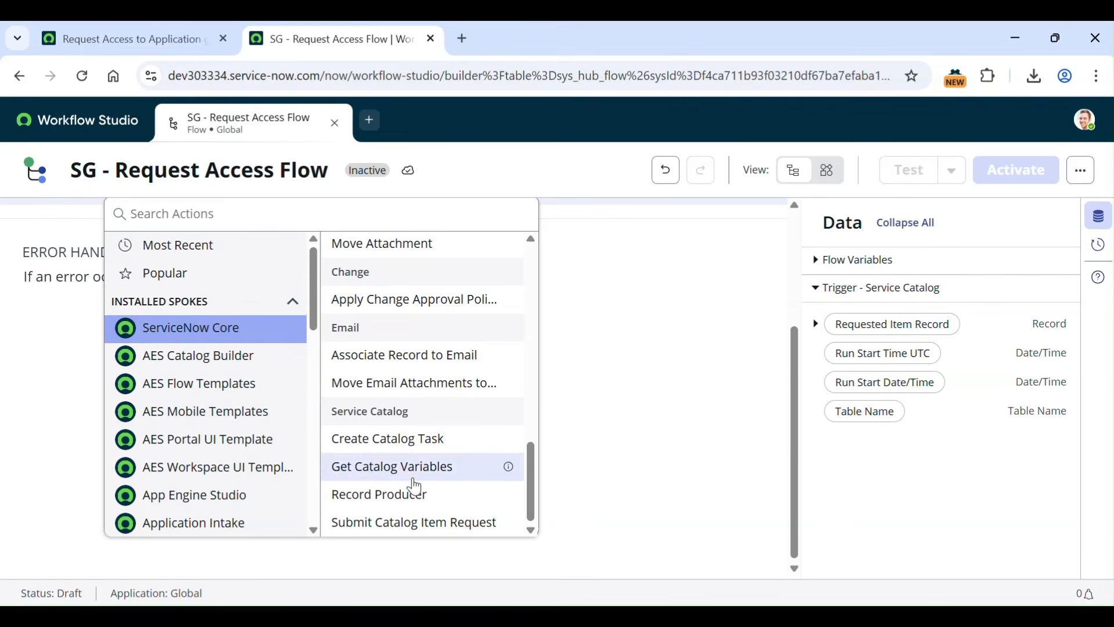
click(401, 478)
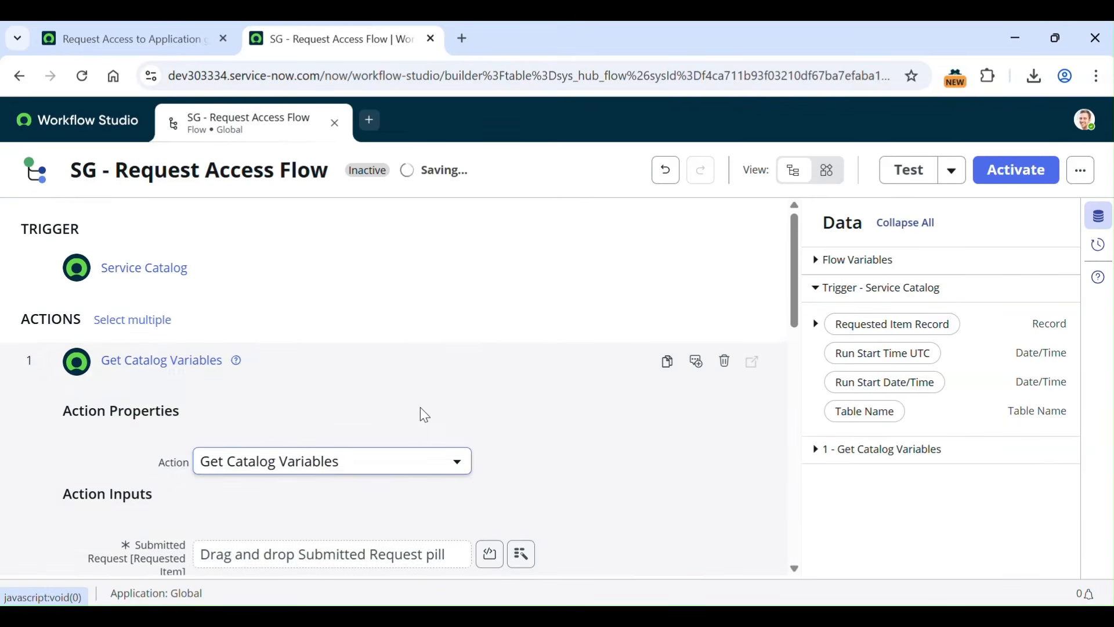
scroll(422, 415, down, 2)
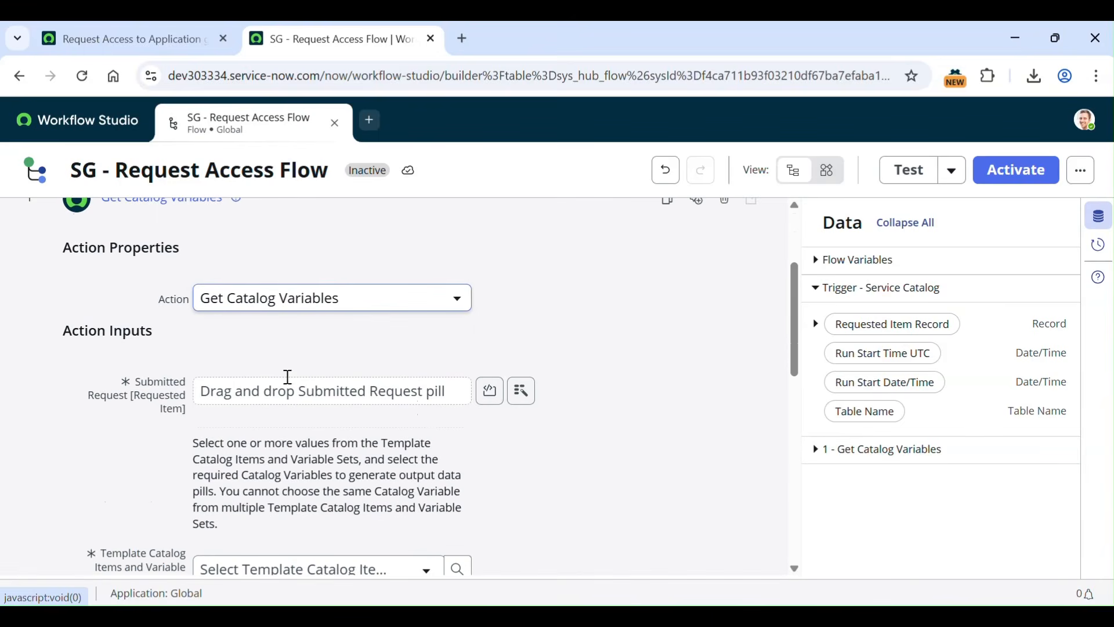
click(523, 399)
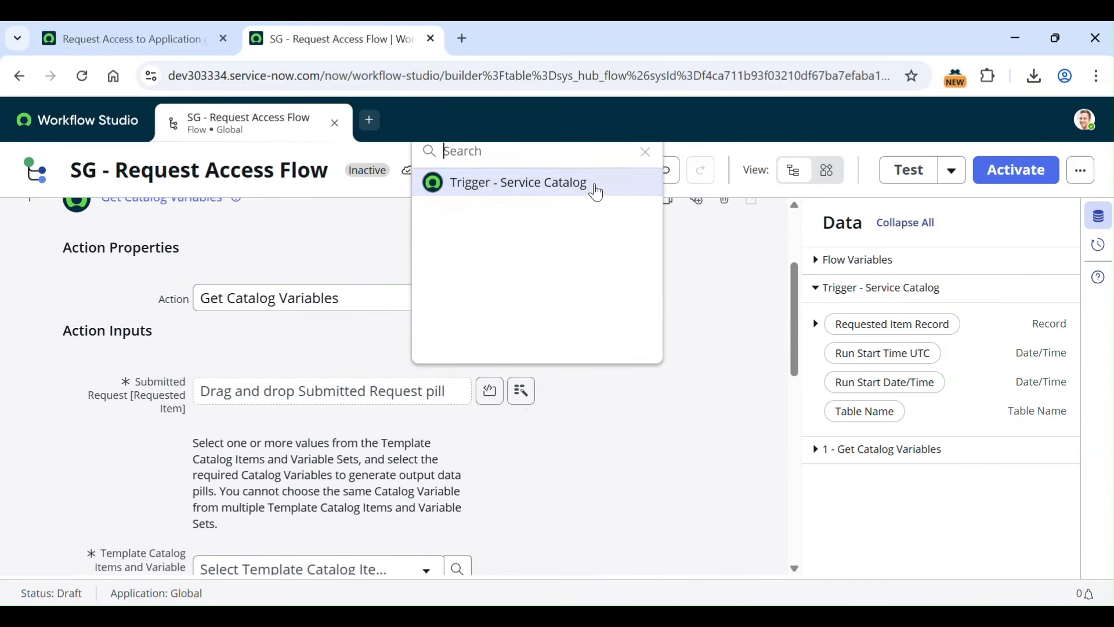
click(598, 184)
click(646, 184)
Choose Request Access to Application group as the template catalog item and select the variables requested_for, group, group_manager and reason
scroll(499, 531, down, 5)
click(272, 285)
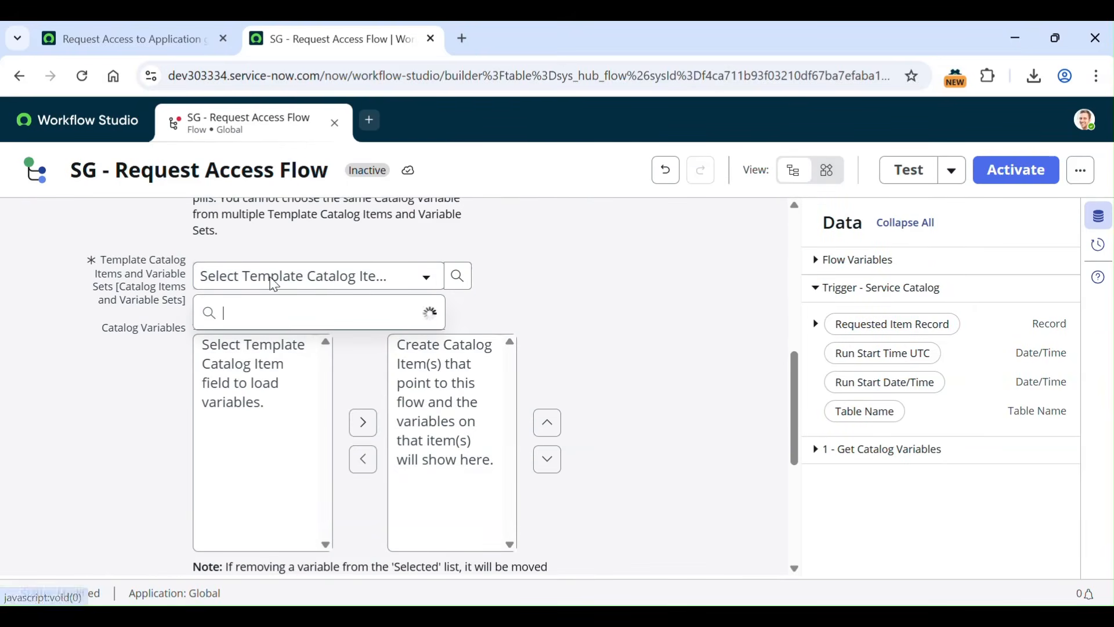
text(request access)
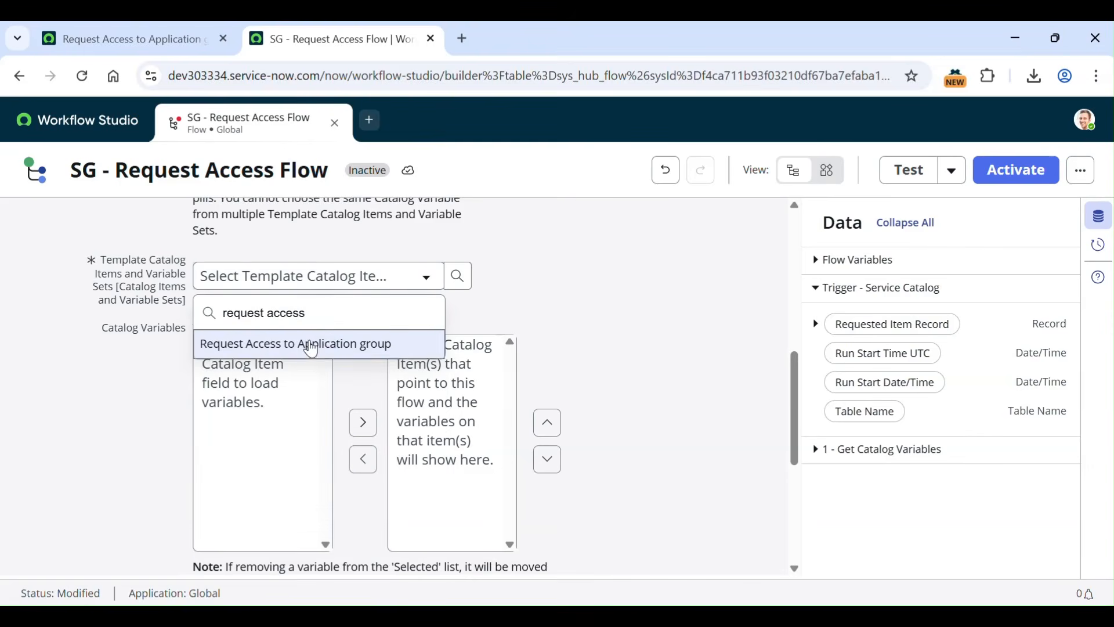
click(328, 340)
click(244, 345)
key(ctrl+a)
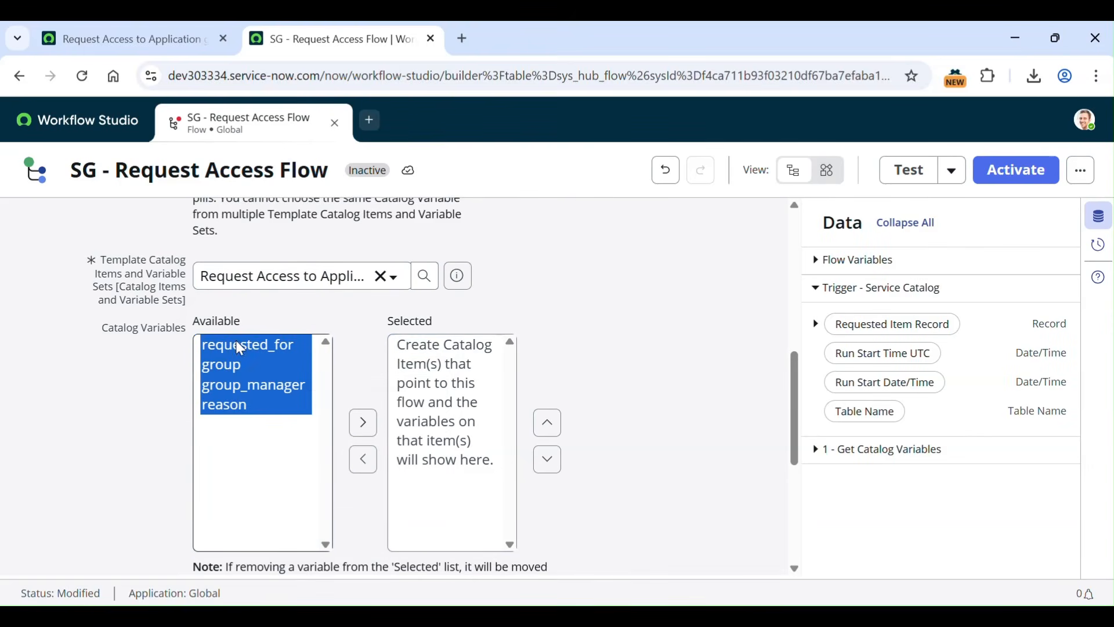
click(362, 423)
scroll(703, 552, down, 3)
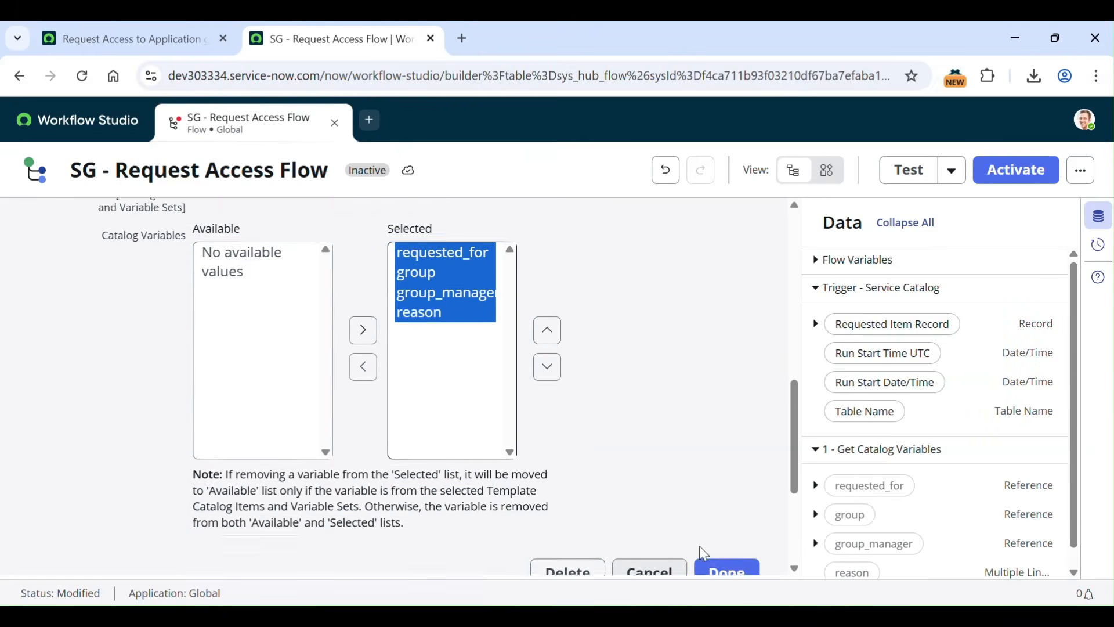
click(755, 484)
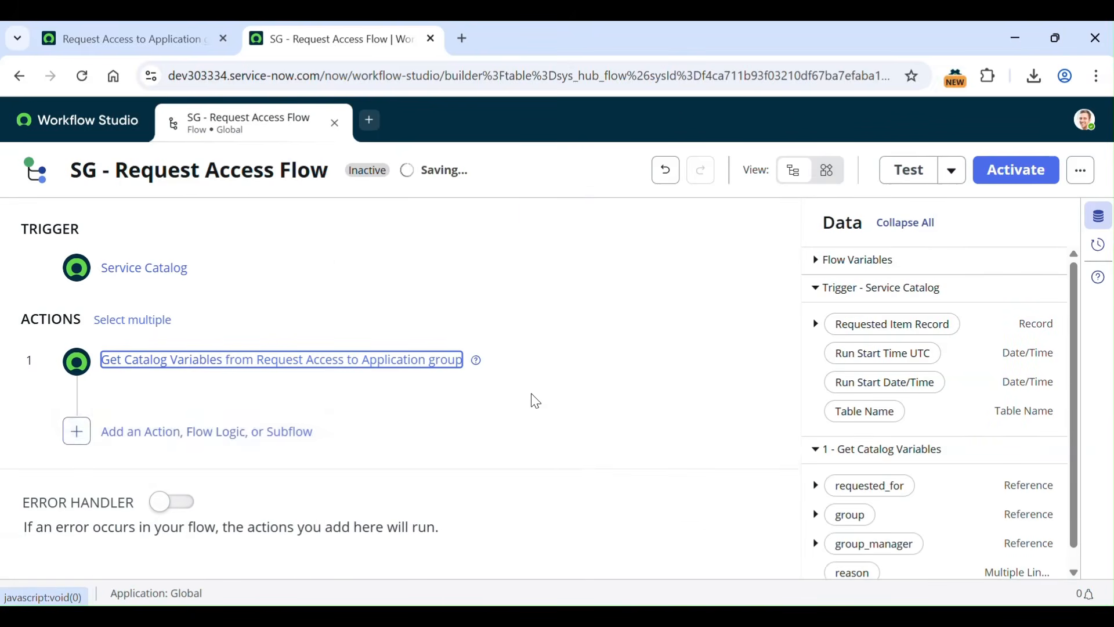
Add an Ask For Approval action and set its Record to the trigger's Requested Item Record
click(165, 444)
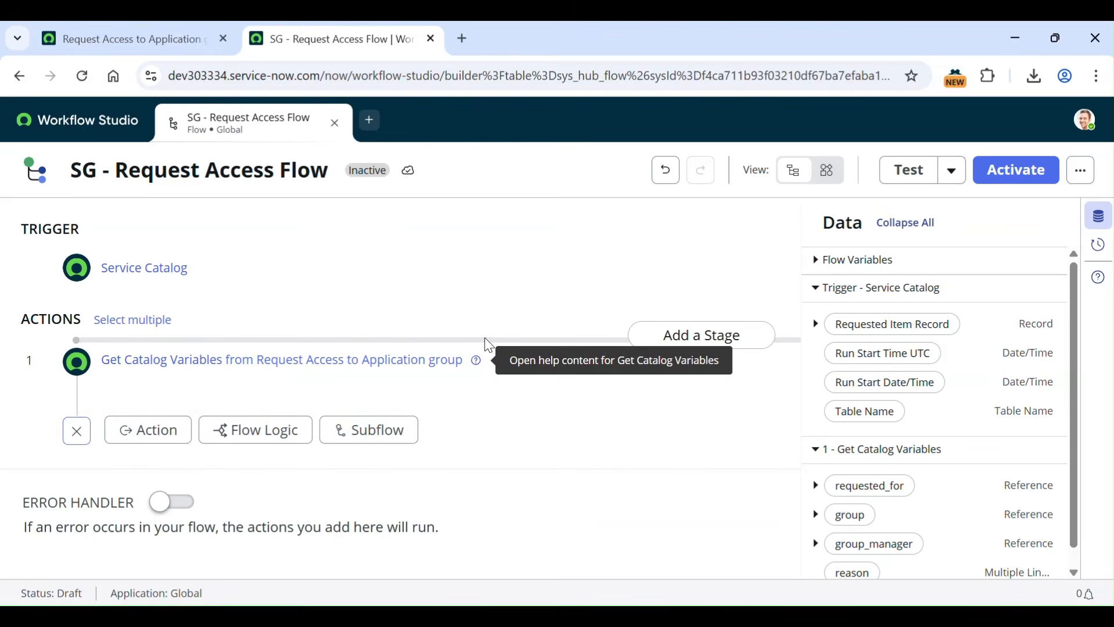
click(152, 430)
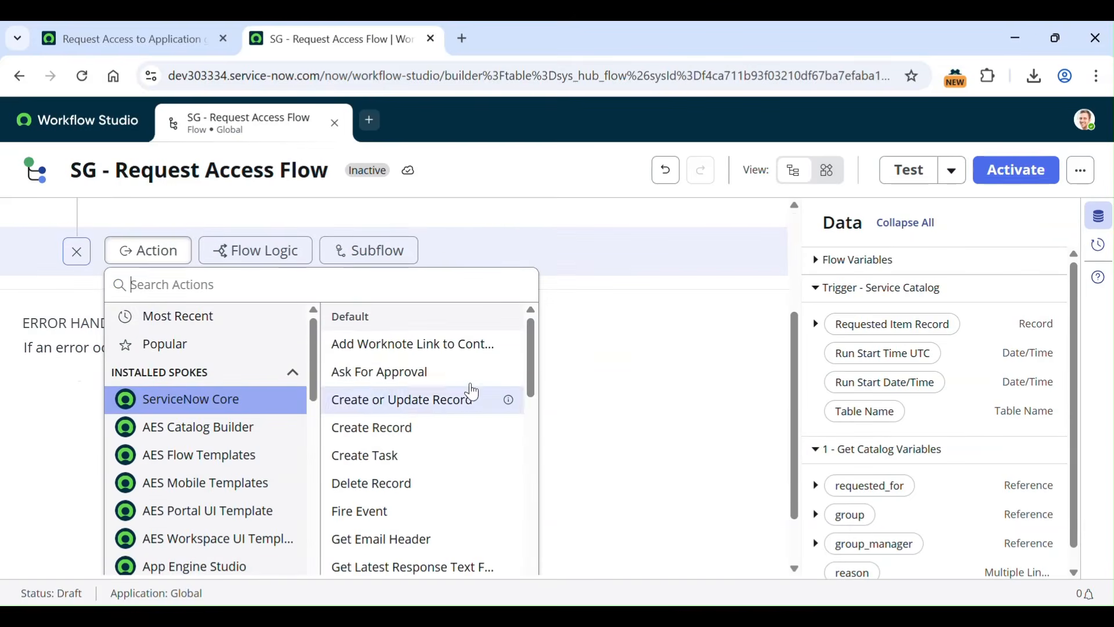
click(455, 372)
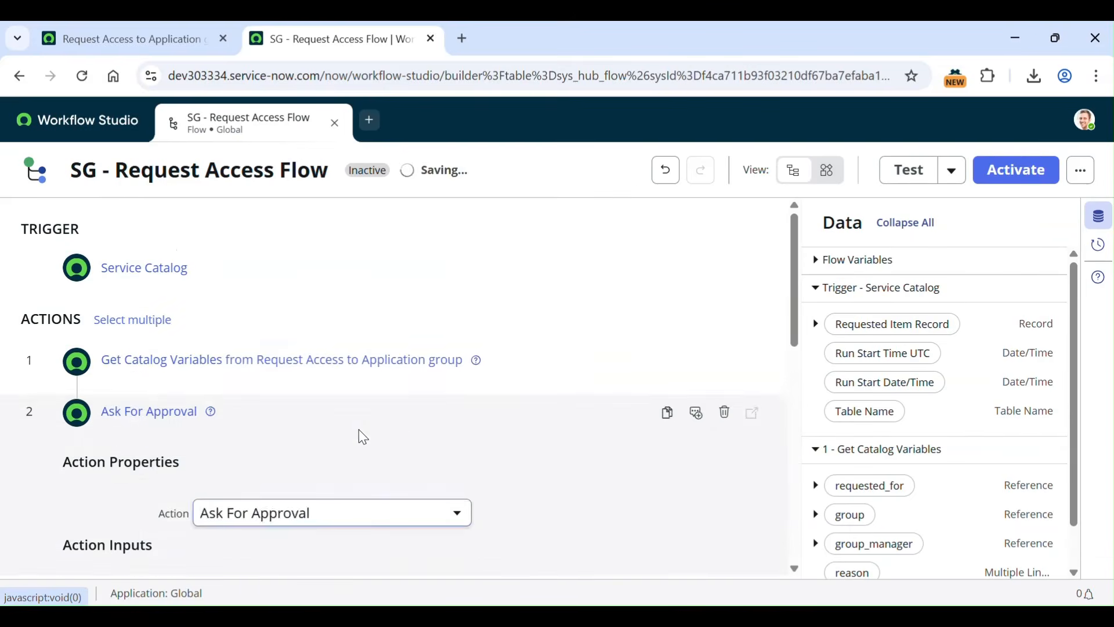
scroll(358, 431, down, 3)
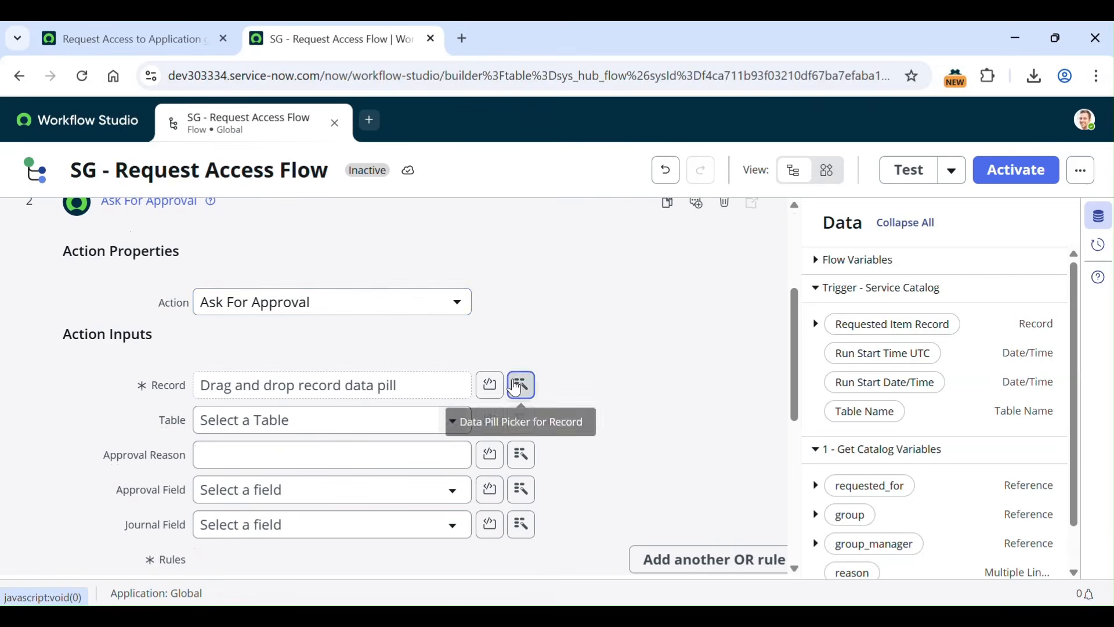
click(521, 385)
click(627, 177)
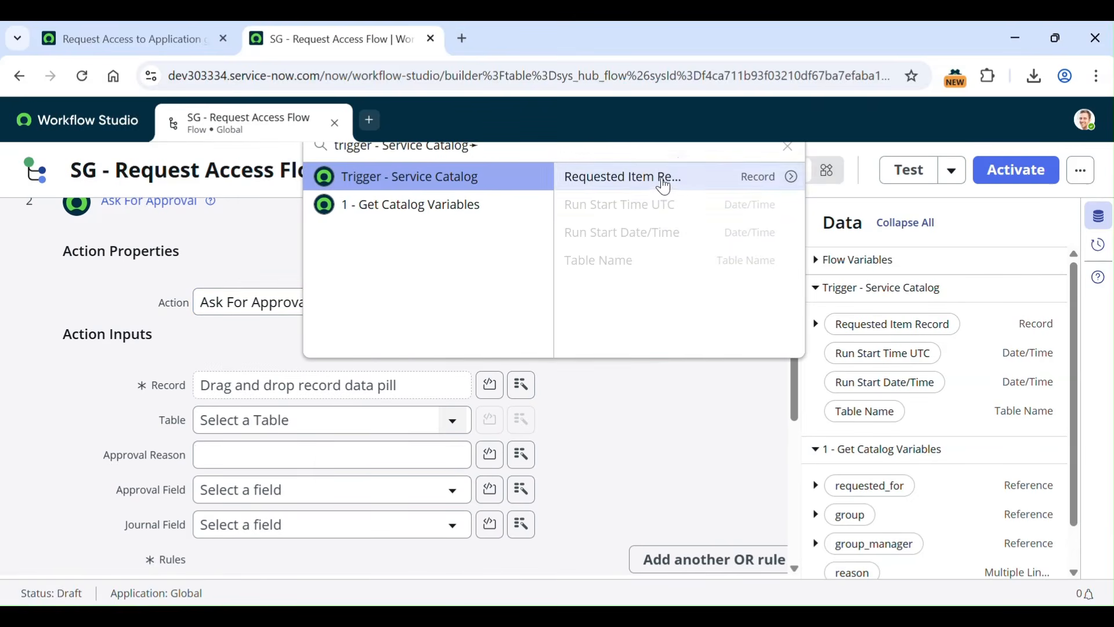
click(668, 182)
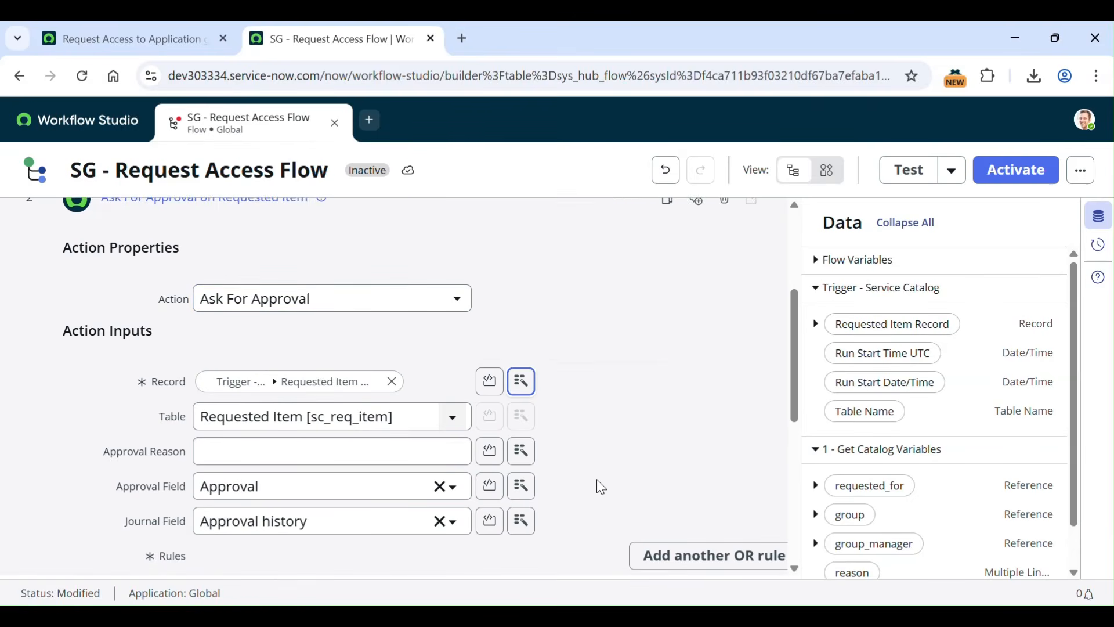
Set the approval rule to Approve or Reject when anyone approves or rejects
scroll(596, 484, down, 3)
scroll(539, 466, down, 2)
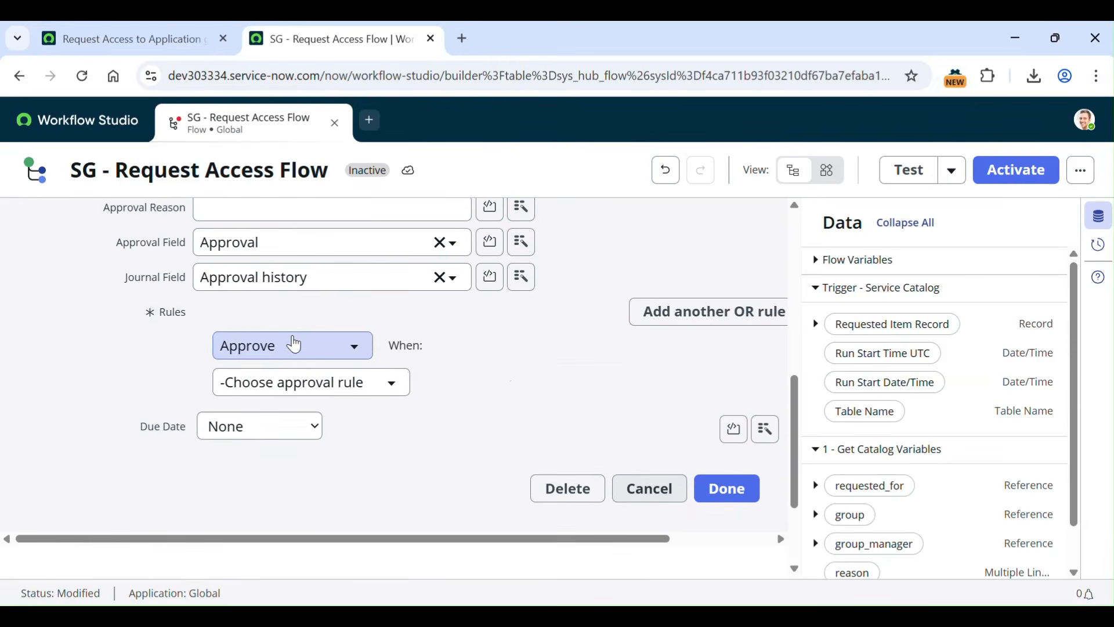
click(285, 347)
click(324, 468)
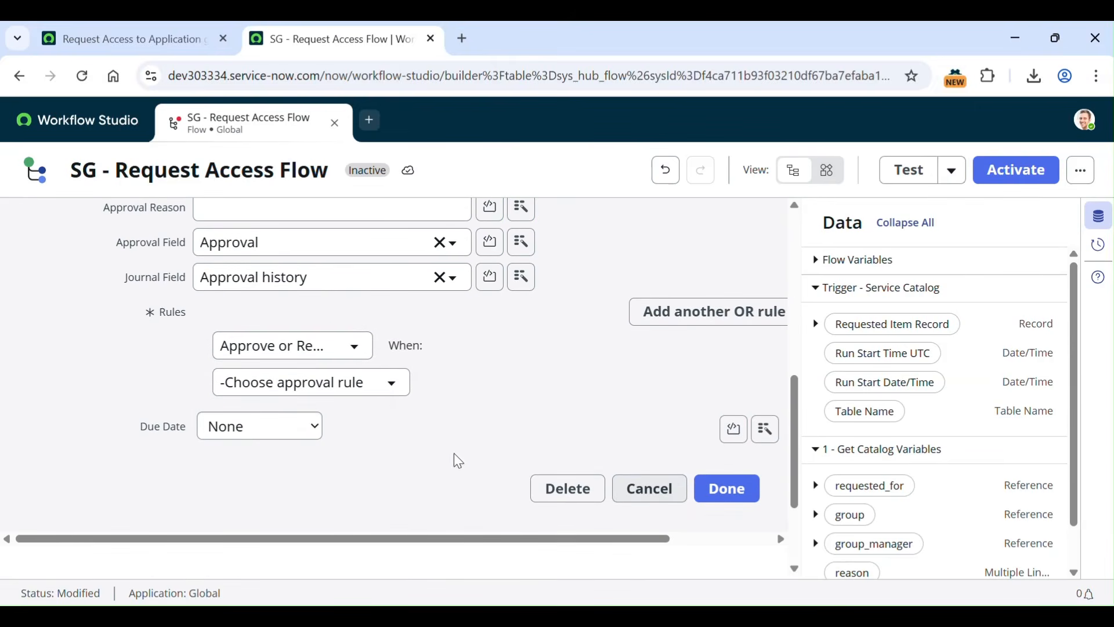
click(343, 384)
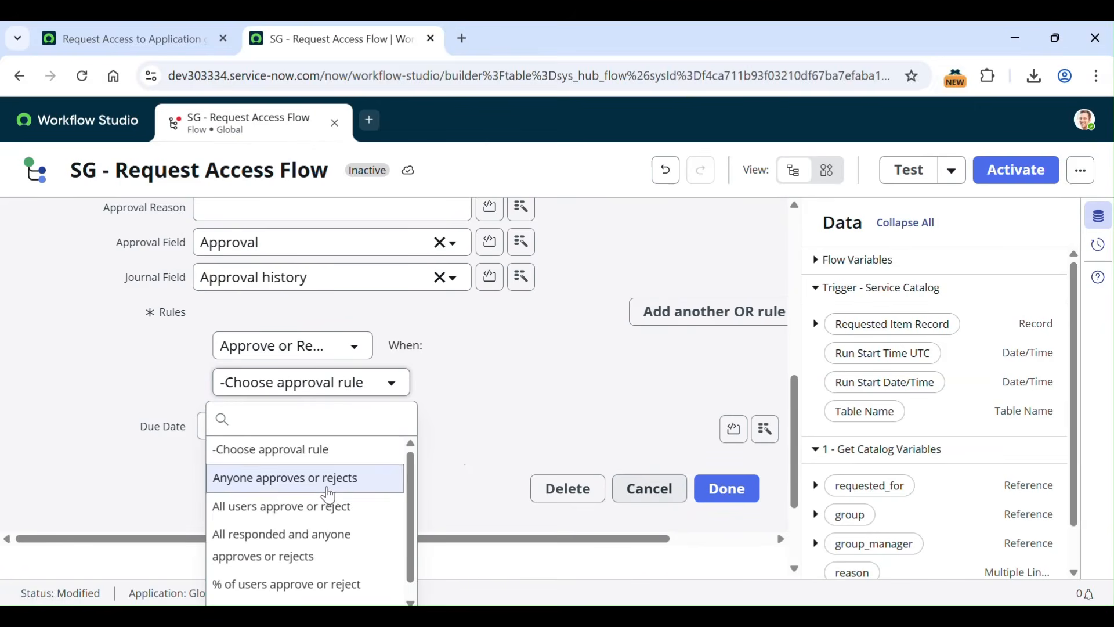
click(325, 481)
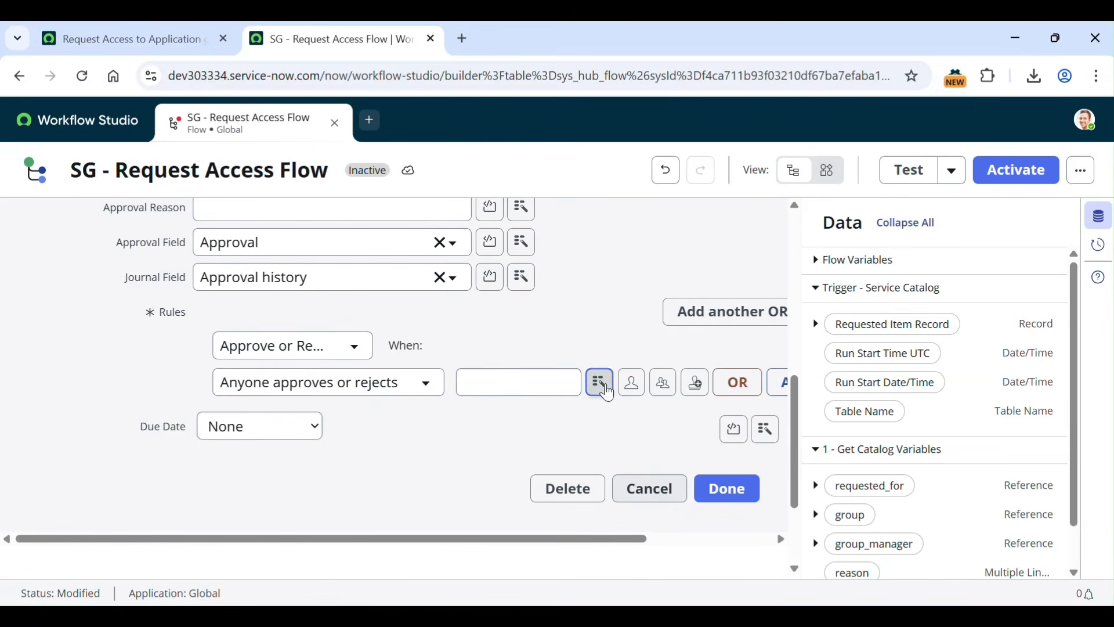
Assign the group_manager catalog variable as the rule's approver and finish the Ask For Approval action
click(600, 382)
click(660, 210)
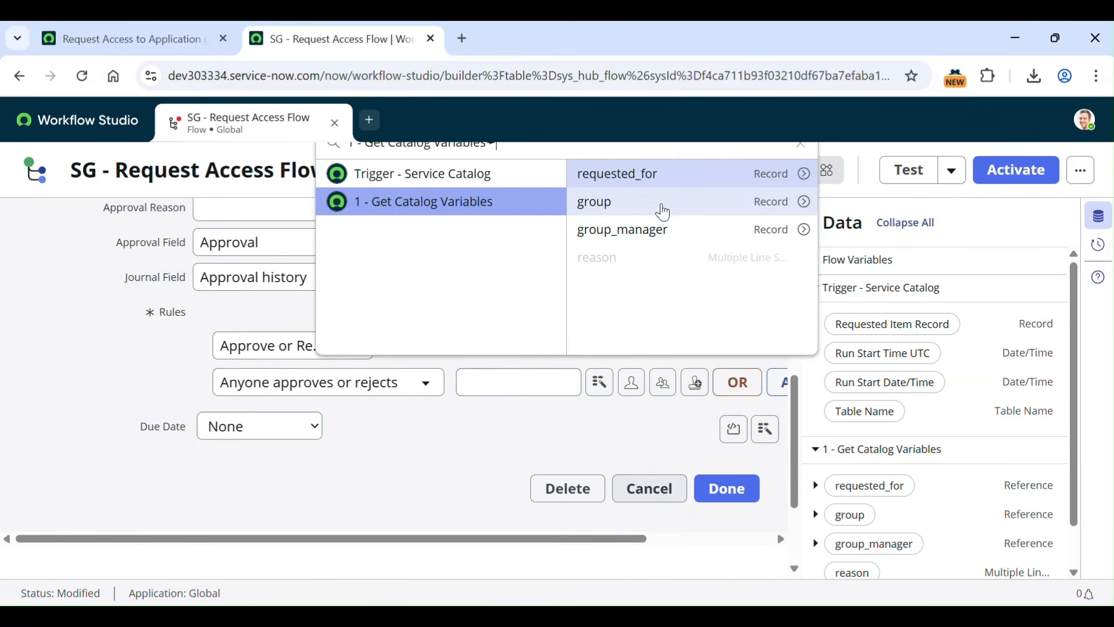
click(733, 235)
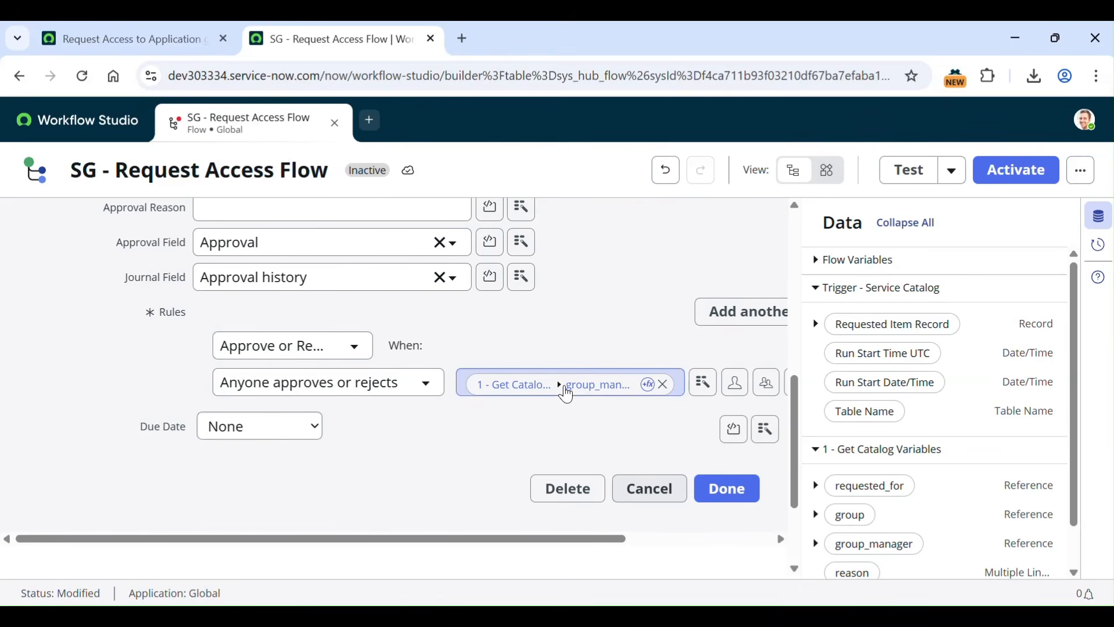
scroll(528, 446, down, 1)
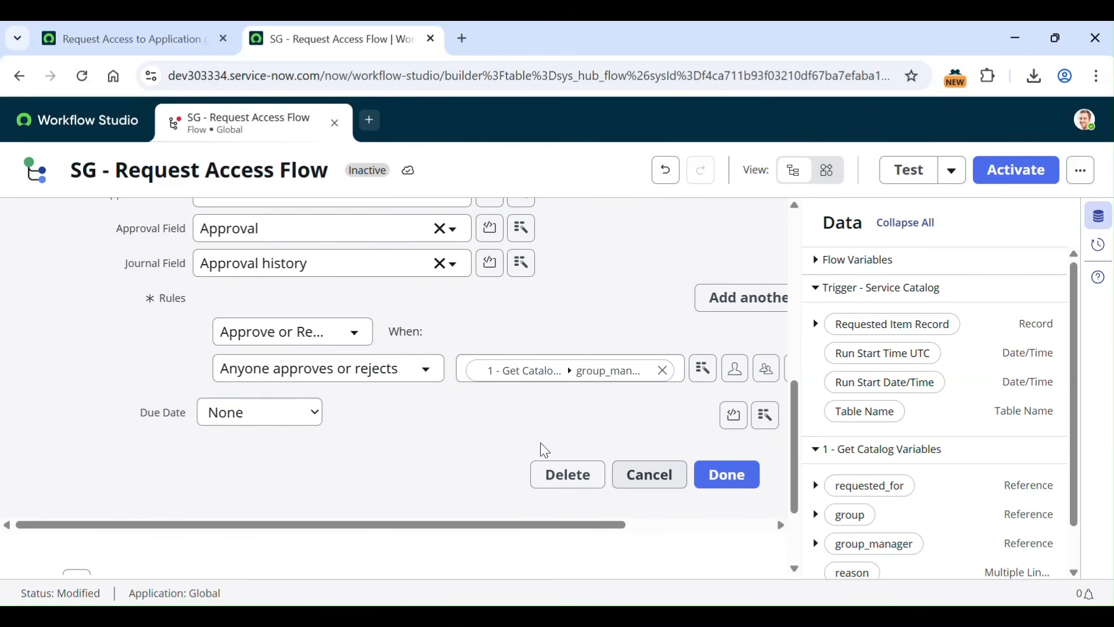
click(734, 481)
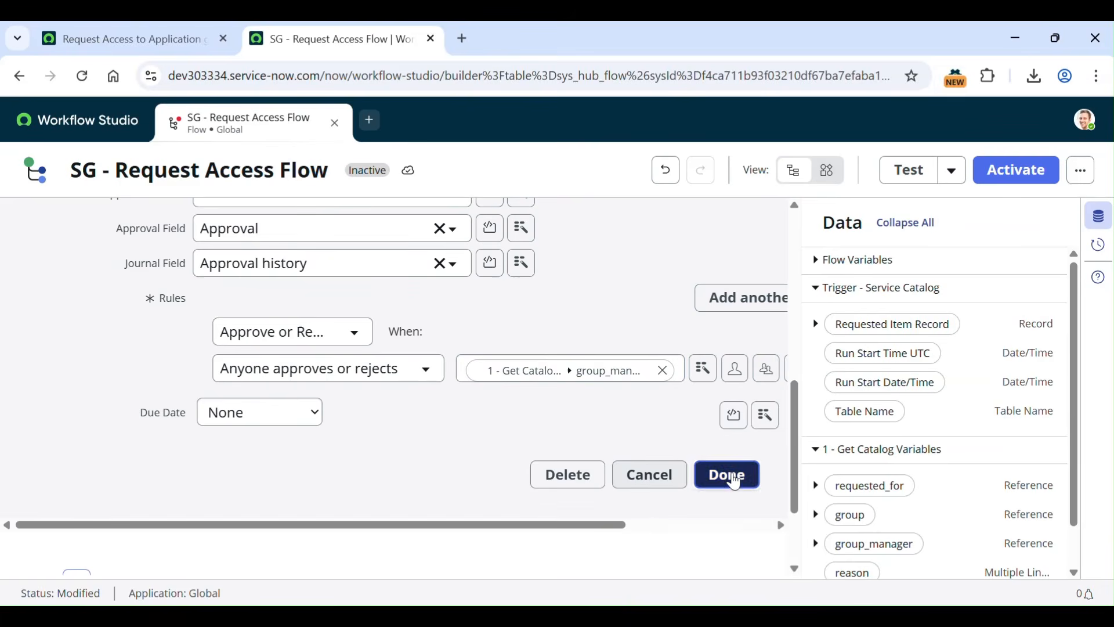
Add an If flow logic after the approval action and label its condition Approved by Manager
click(195, 471)
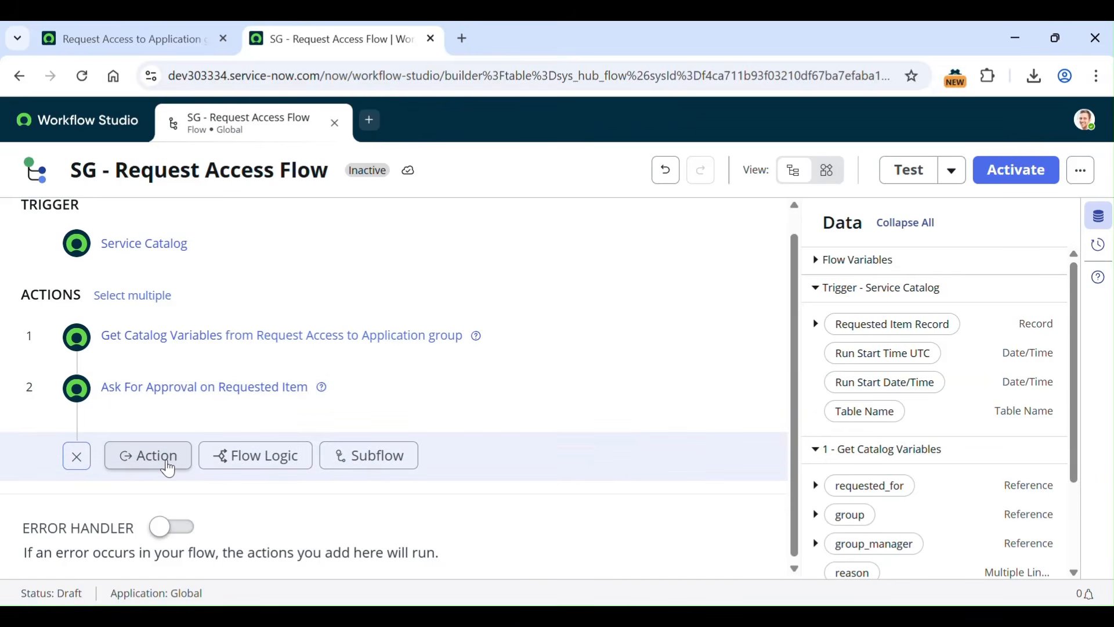
click(227, 455)
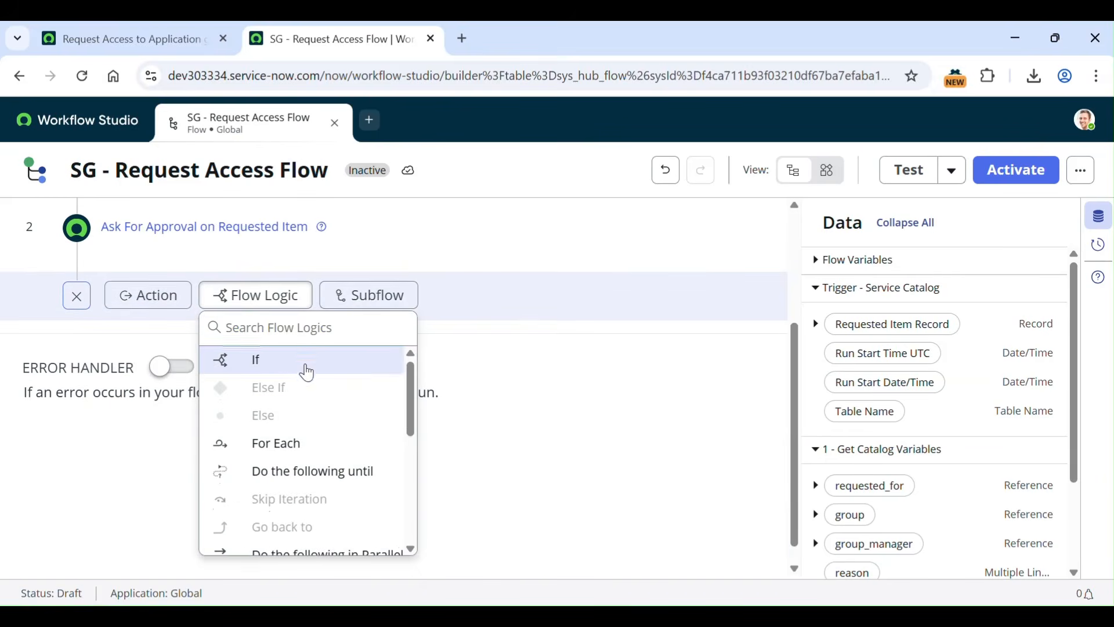
click(280, 358)
click(289, 336)
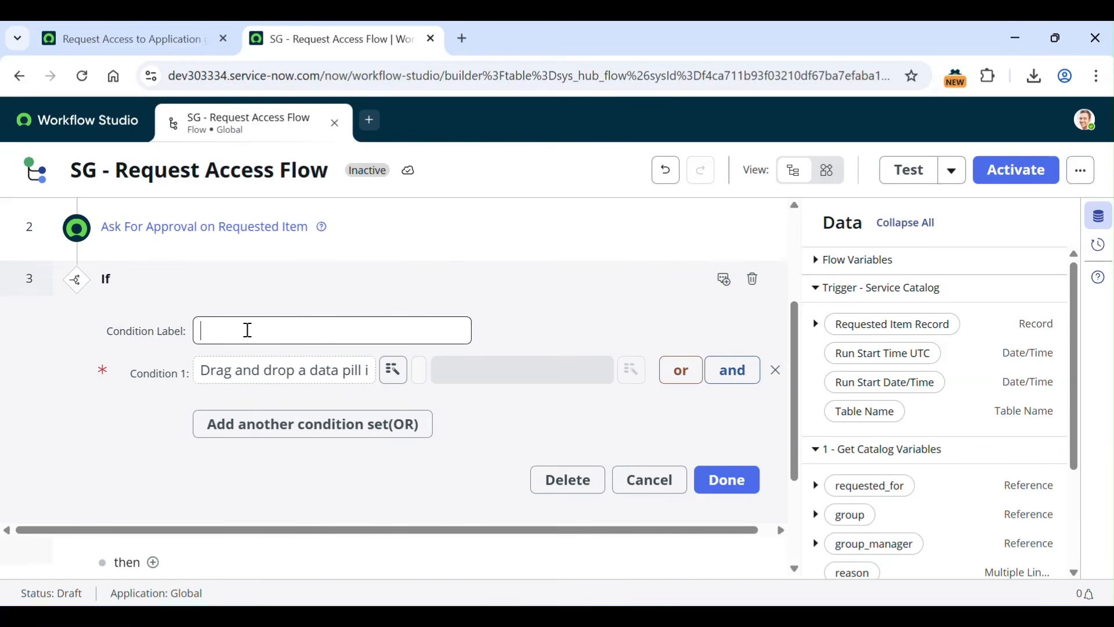
text(Approved by)
key(Down)
key(Down)
key(Return)
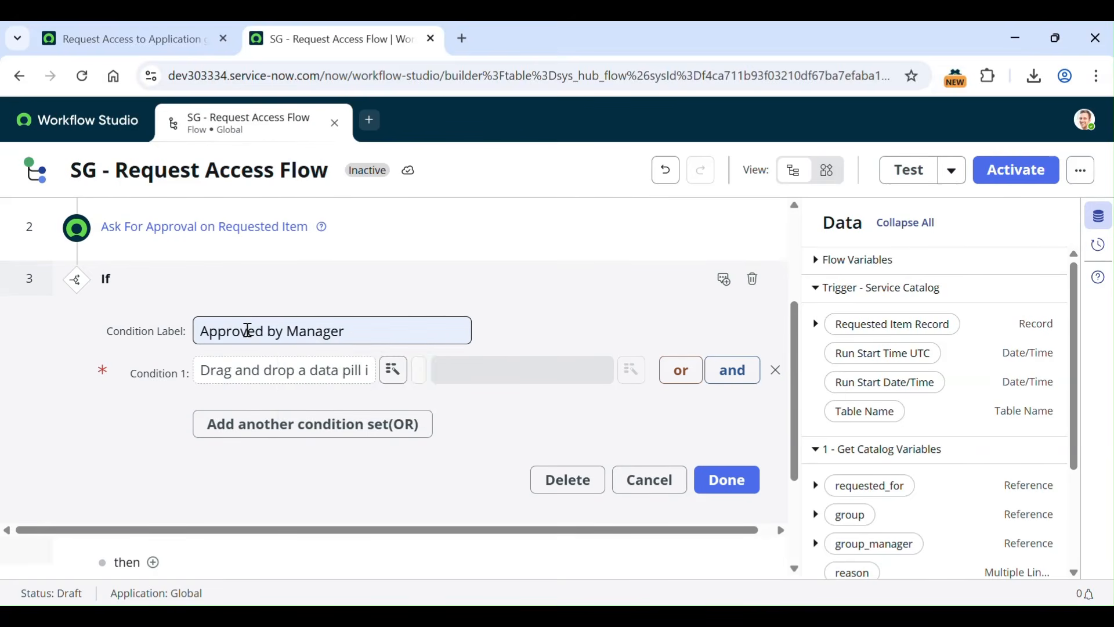
key(BackSpace)
text(r)
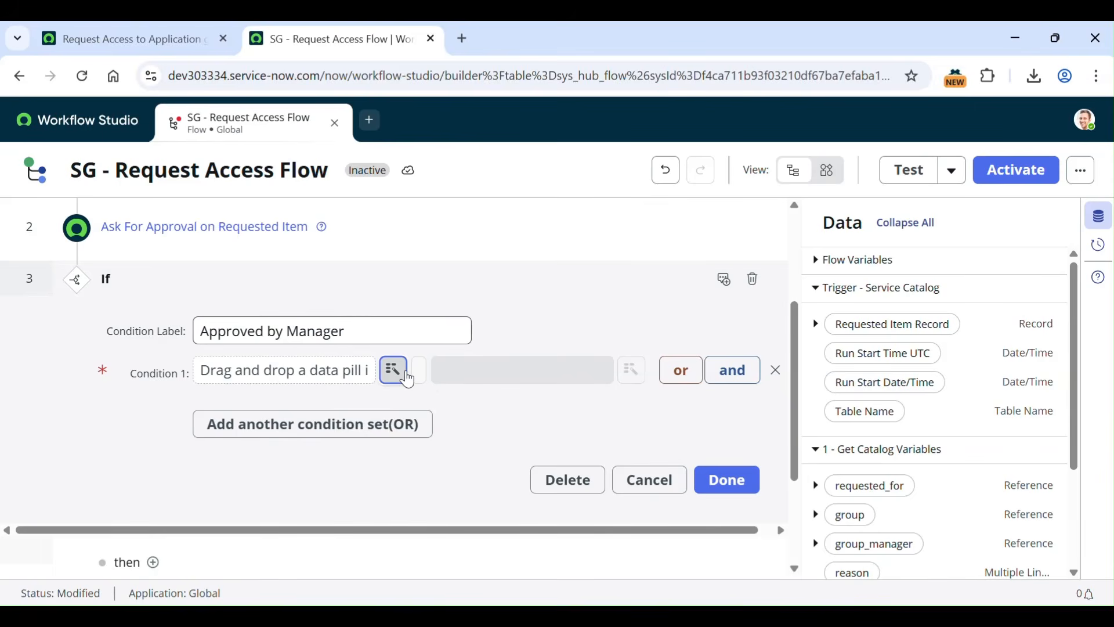
Define the If condition as the Ask For Approval step's Approval State is Approved, and finish it
click(393, 370)
click(489, 218)
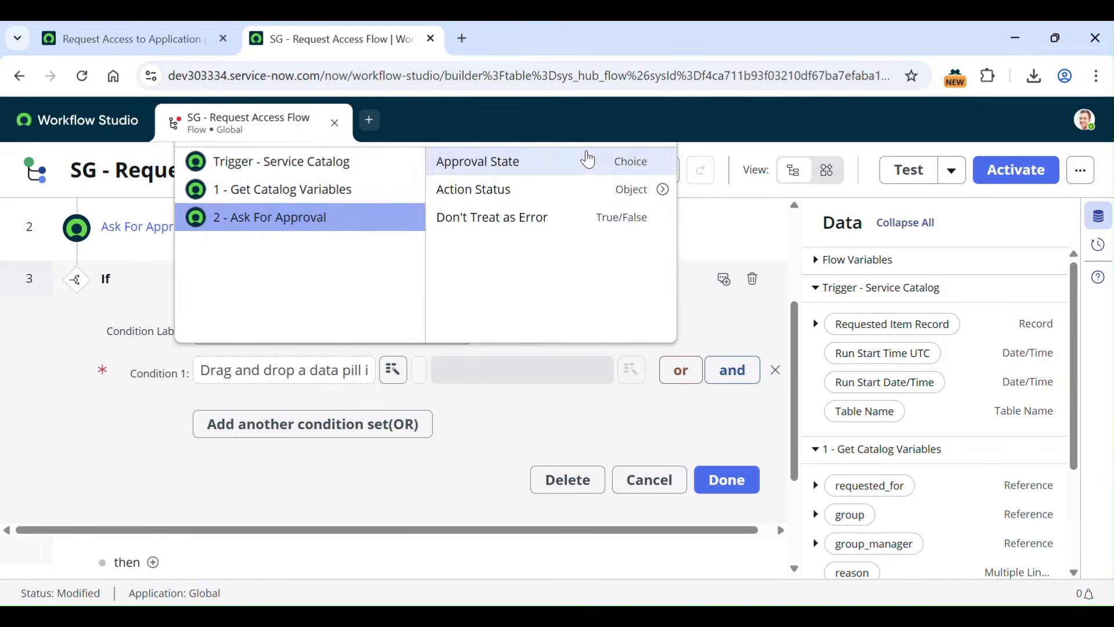
click(589, 160)
click(418, 370)
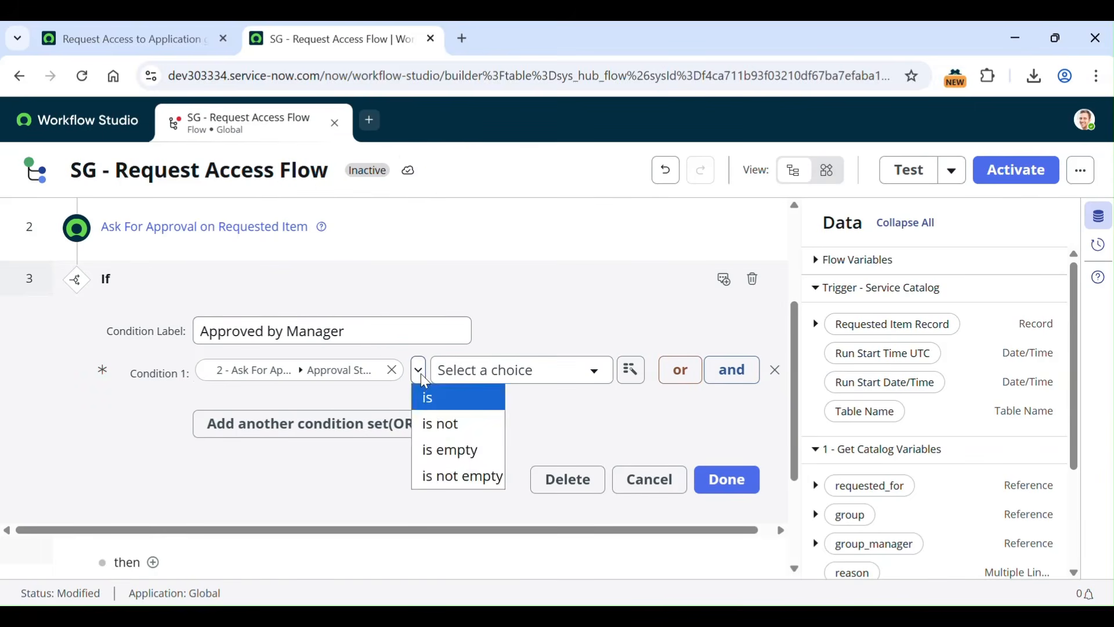
click(465, 406)
click(521, 370)
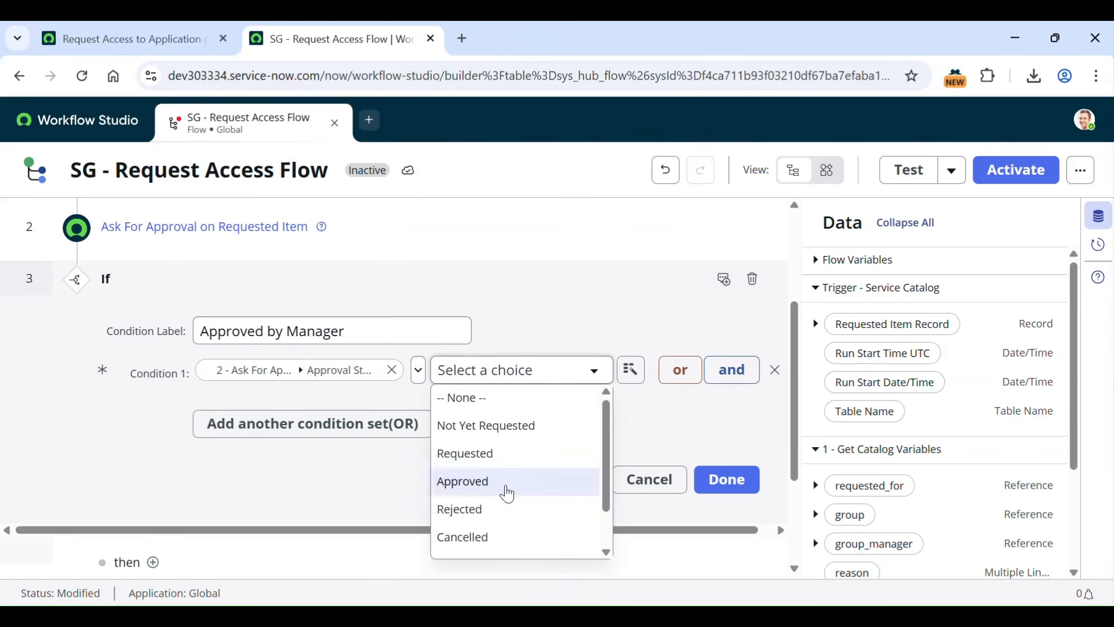
click(506, 493)
scroll(420, 435, down, 1)
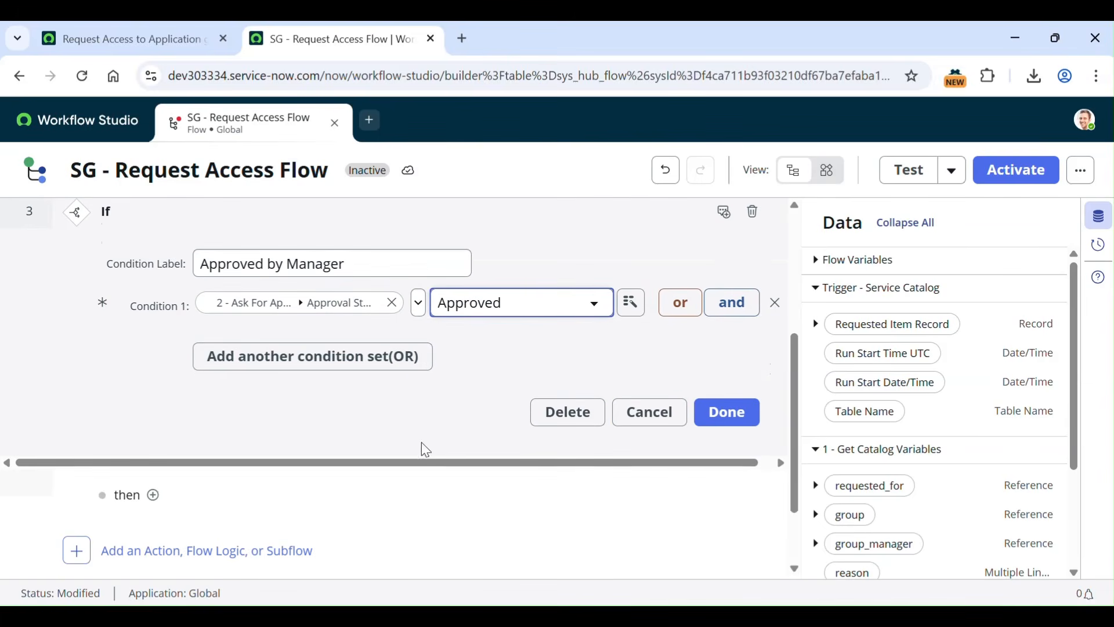
click(726, 412)
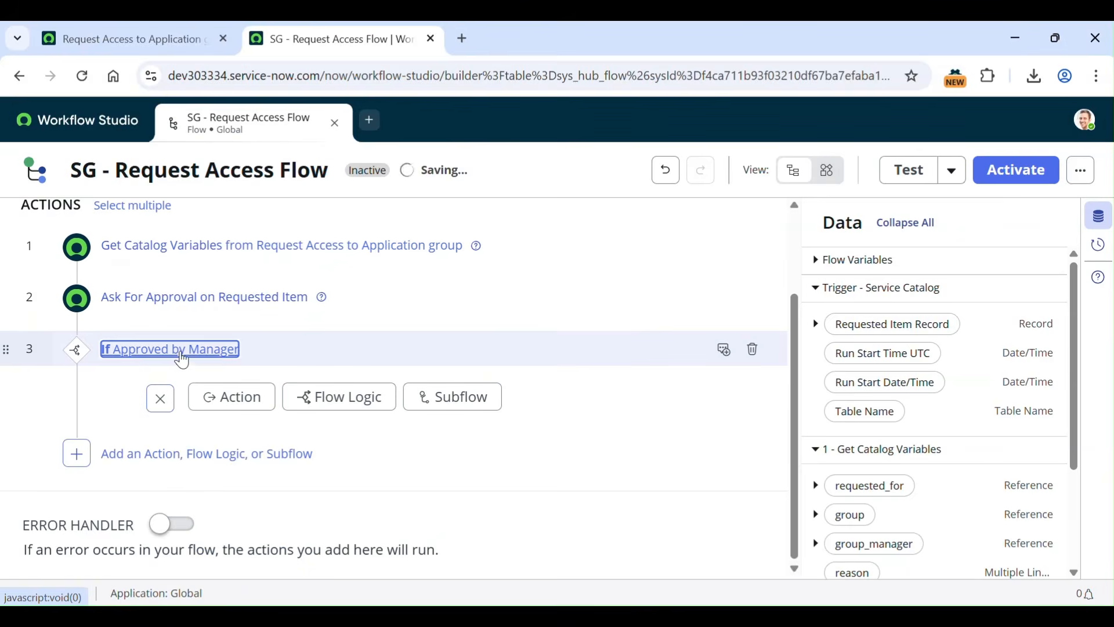
Start adding an action inside the then branch of the Approved by Manager condition
click(147, 351)
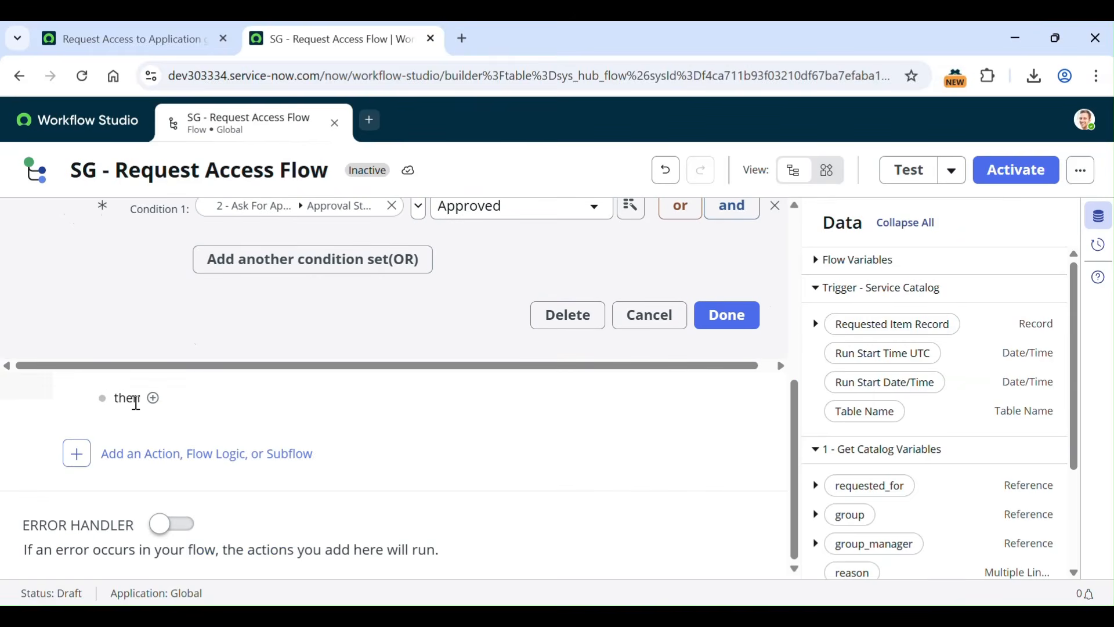
click(153, 399)
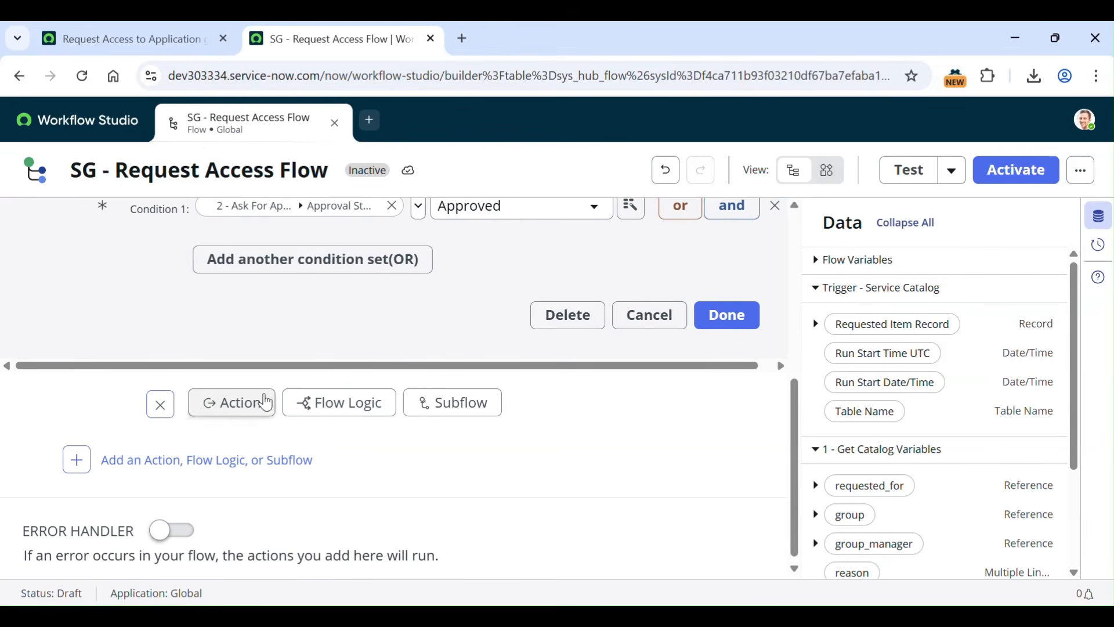
scroll(371, 352, down, 1)
click(229, 396)
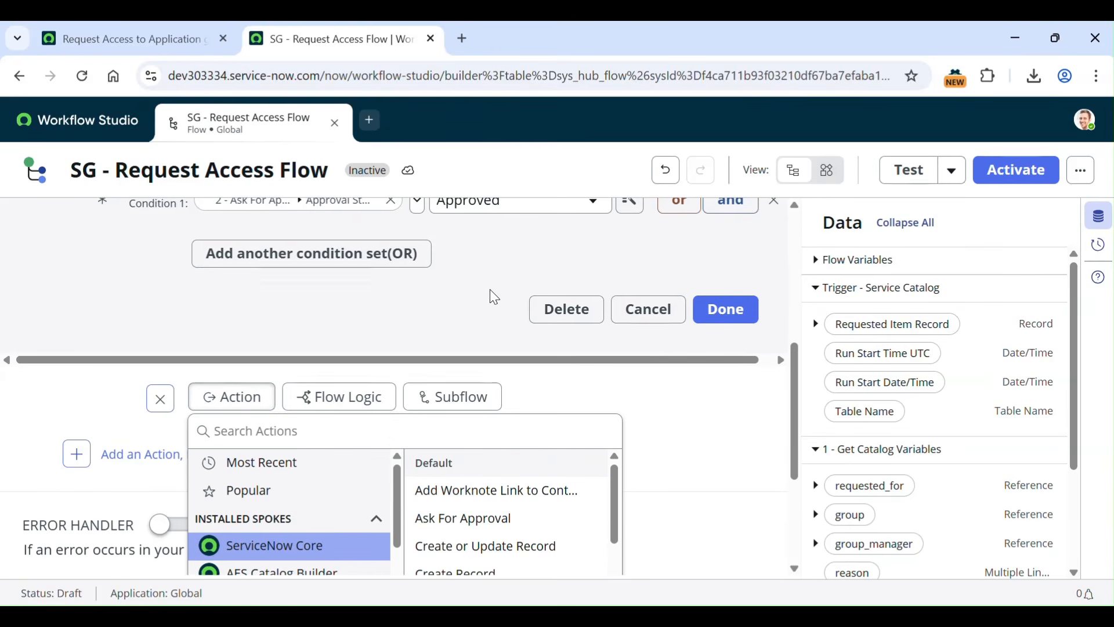
scroll(394, 323, down, 1)
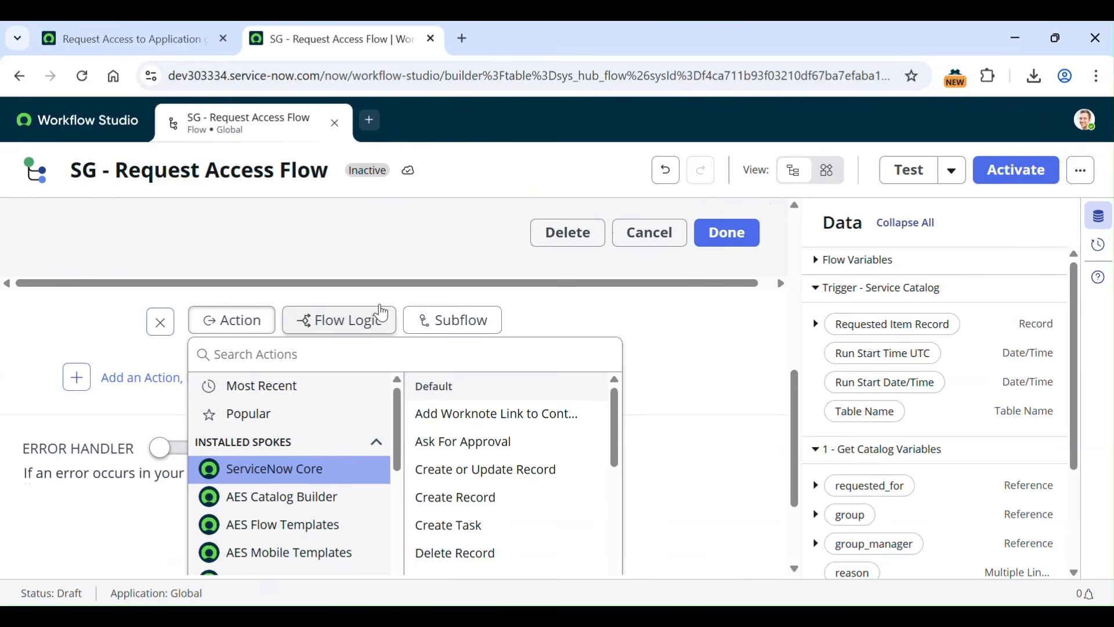
Switch to the catalog item's browser tab and open the sys_user_grmember.list table to view the group member fields
click(116, 39)
click(196, 128)
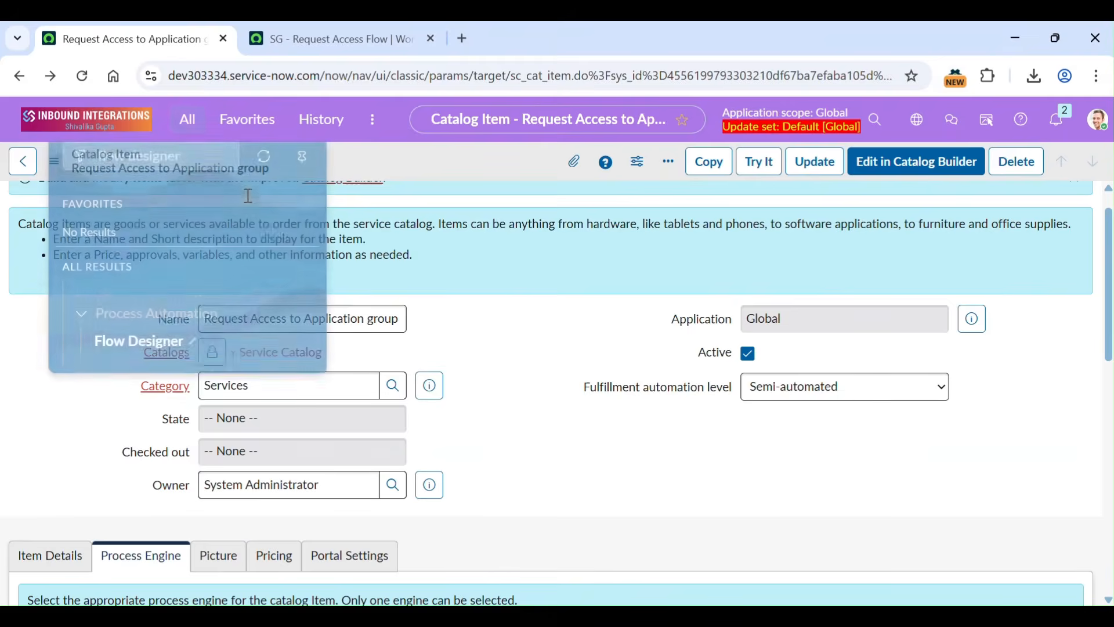
key(BackSpace)
text(sys)
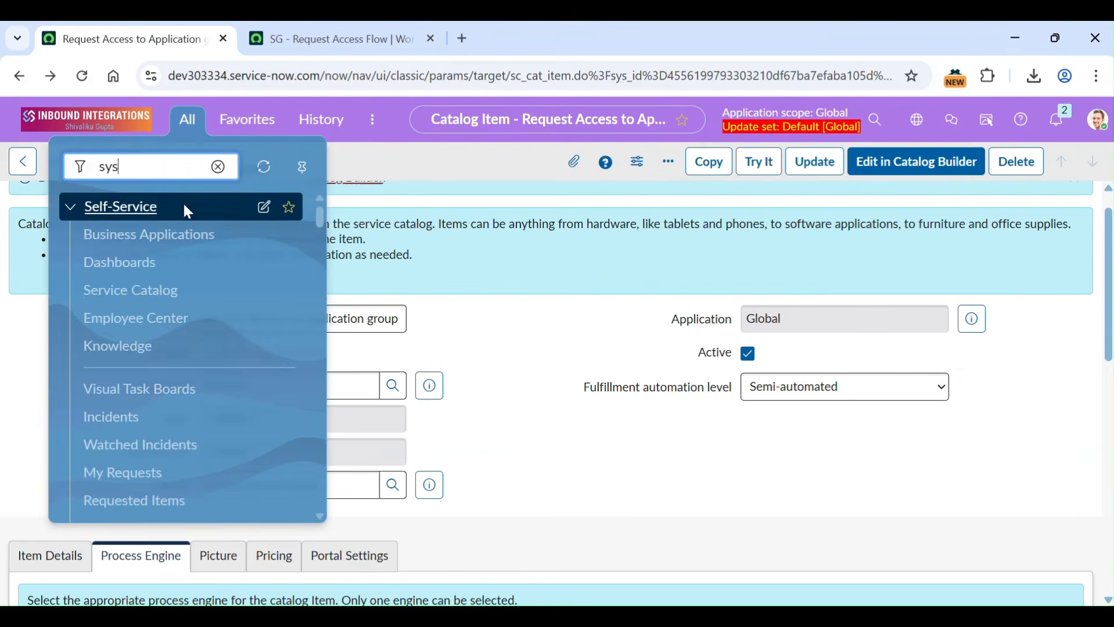
text(_user_grm)
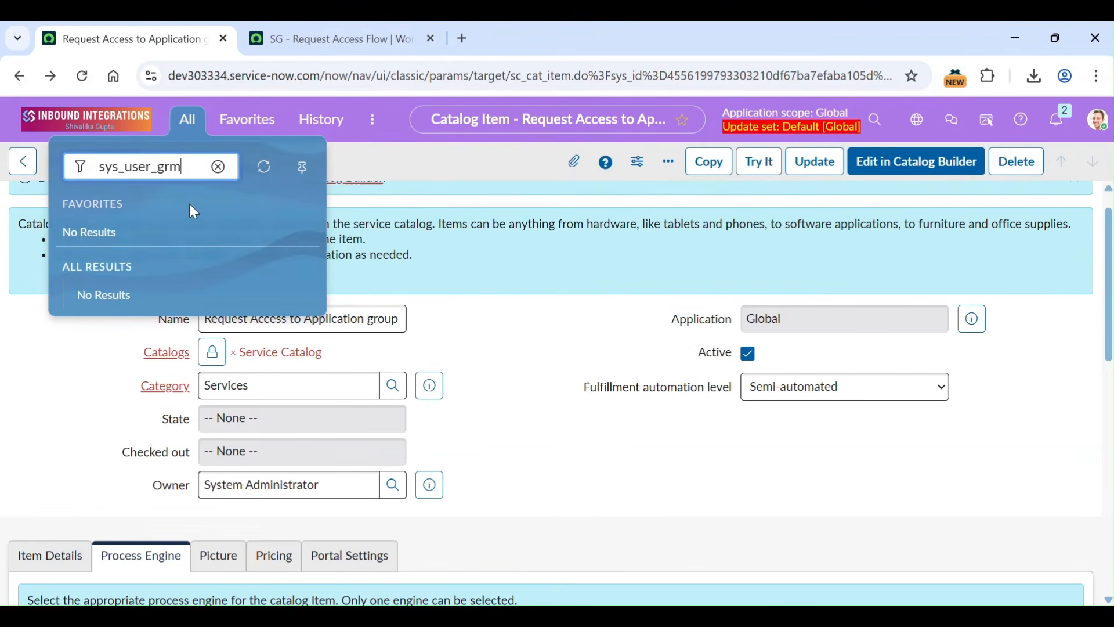
text(ember.list)
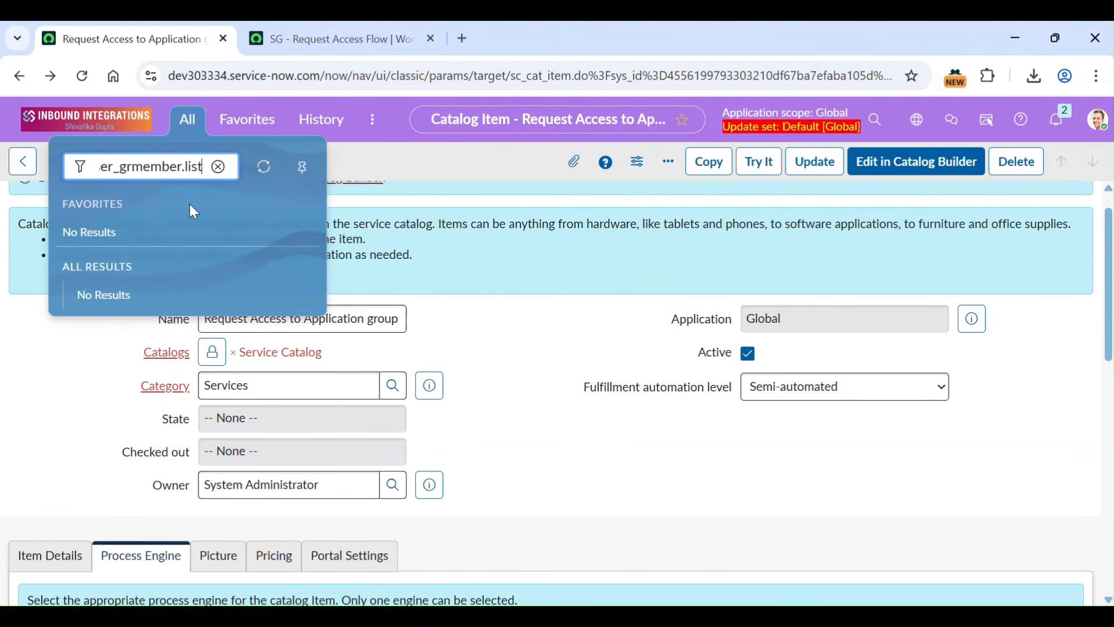
key(Return)
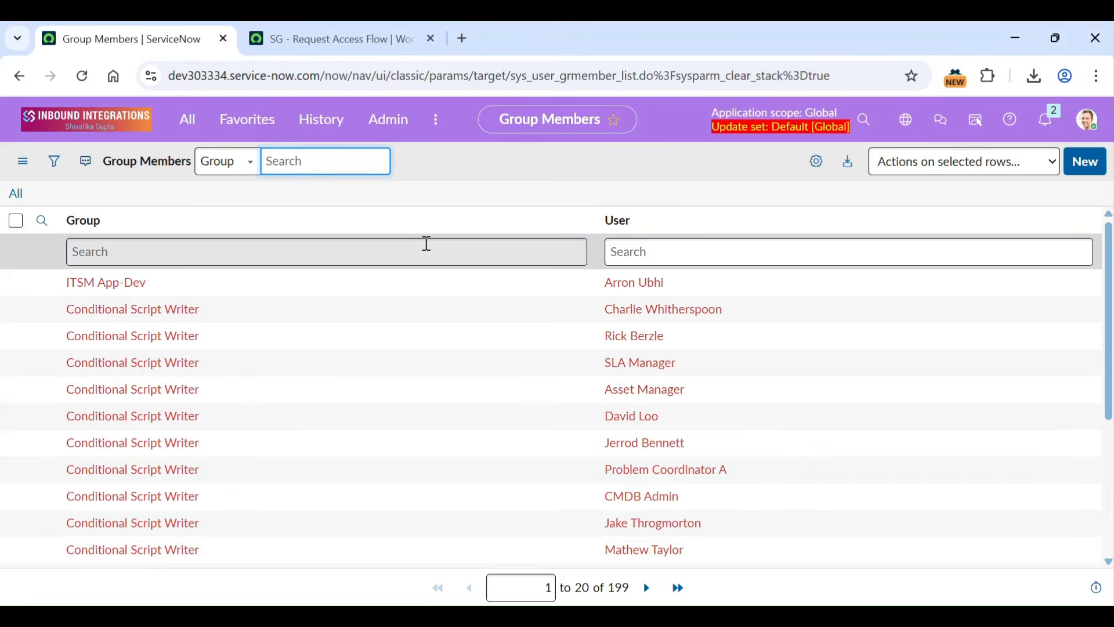
Return to the flow and add a Create Record action for the Group Member [sys_user_grmember] table
click(281, 32)
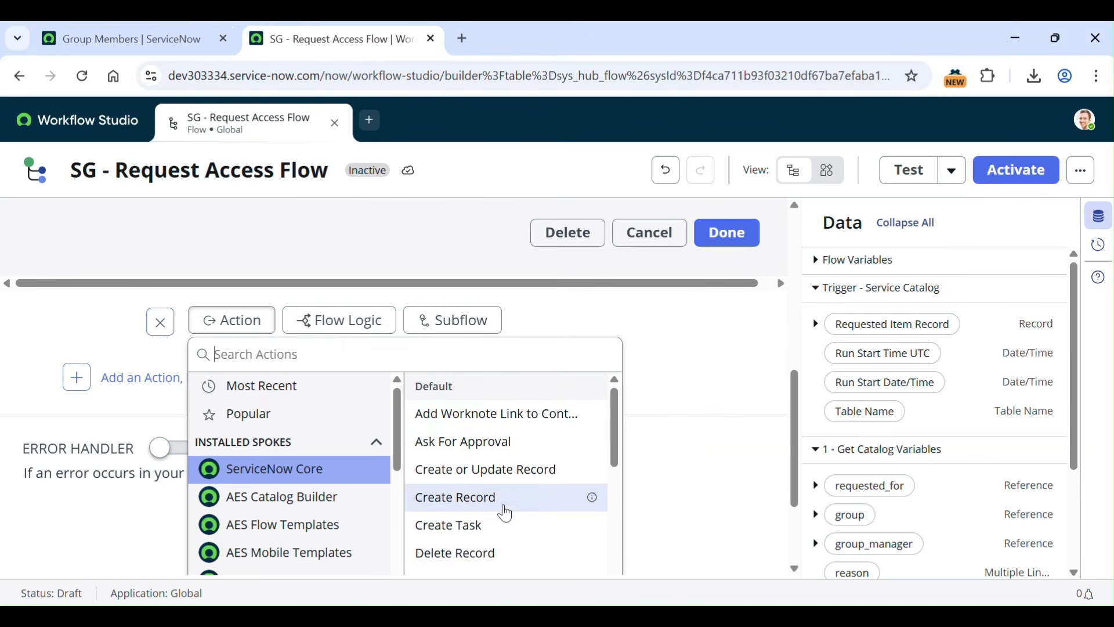
click(592, 497)
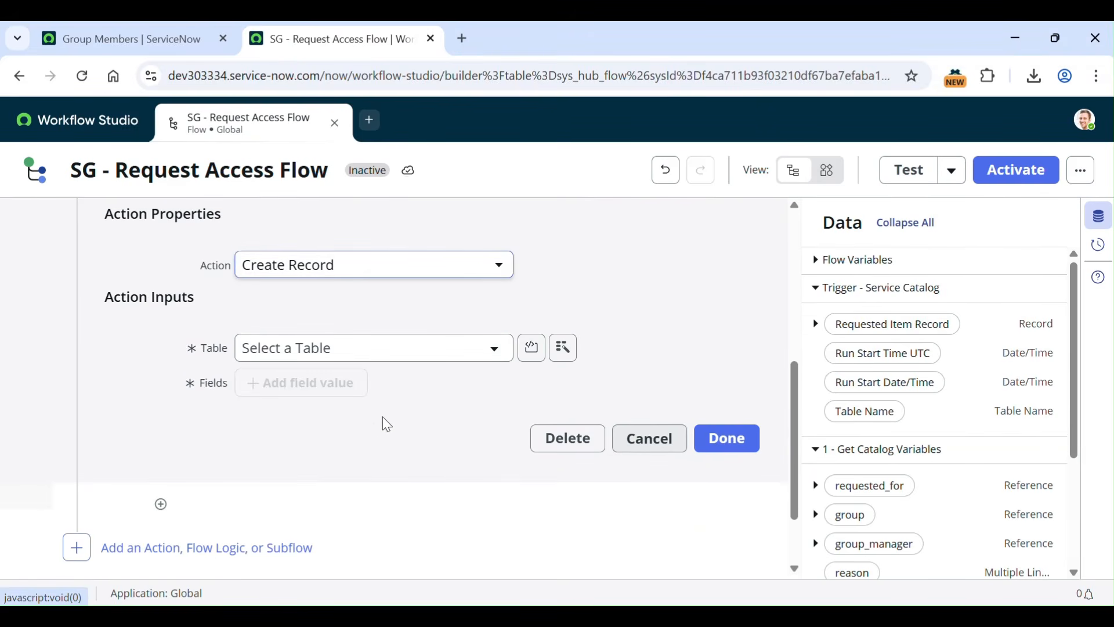
click(371, 376)
text(sys_user_grm)
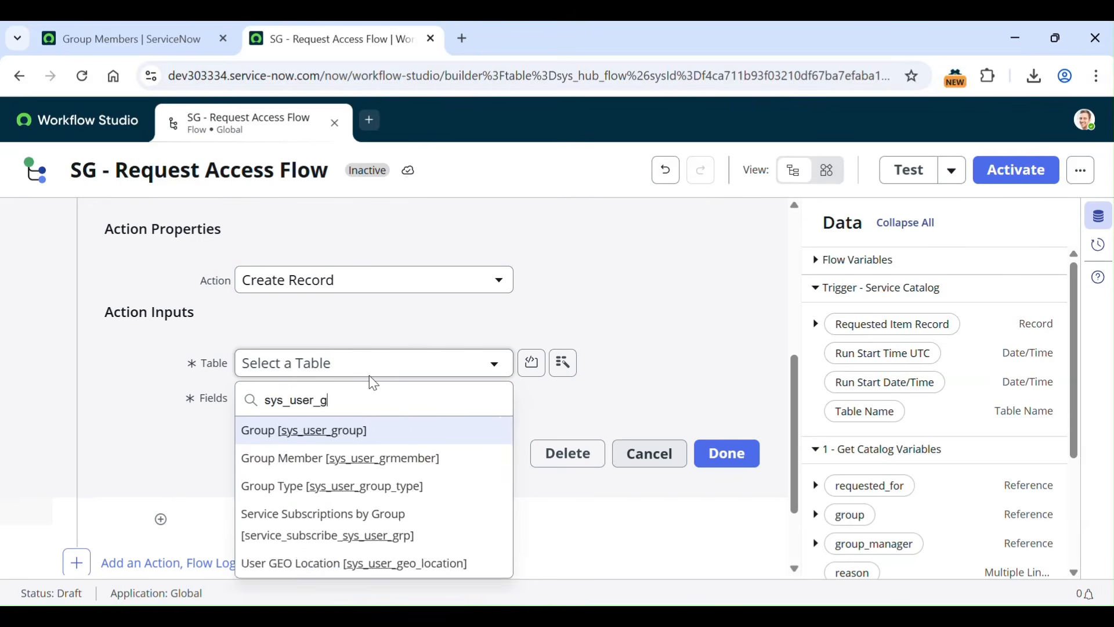
key(Return)
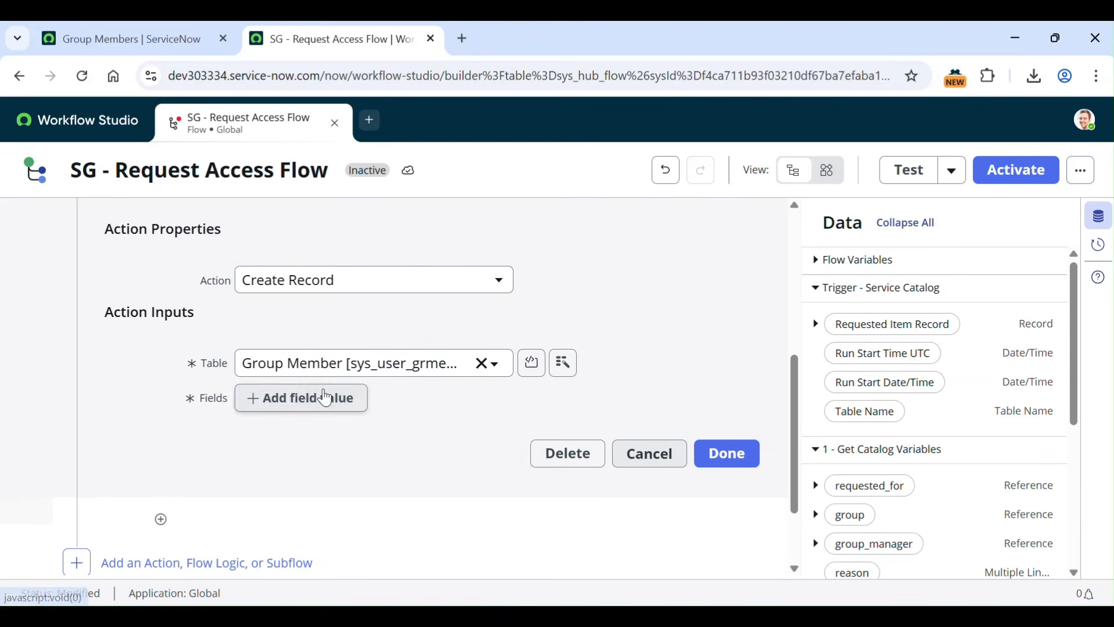
Add the Group field to the Group Member record and map it to the group value from Get Catalog Variables
click(308, 399)
click(306, 398)
text(group)
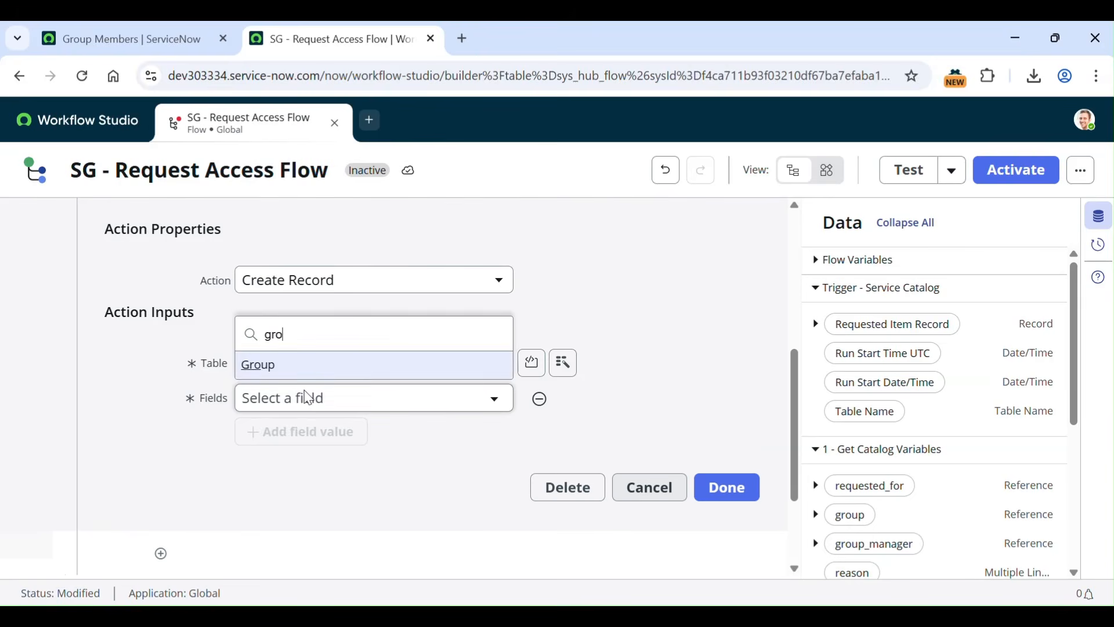
key(BackSpace)
key(Return)
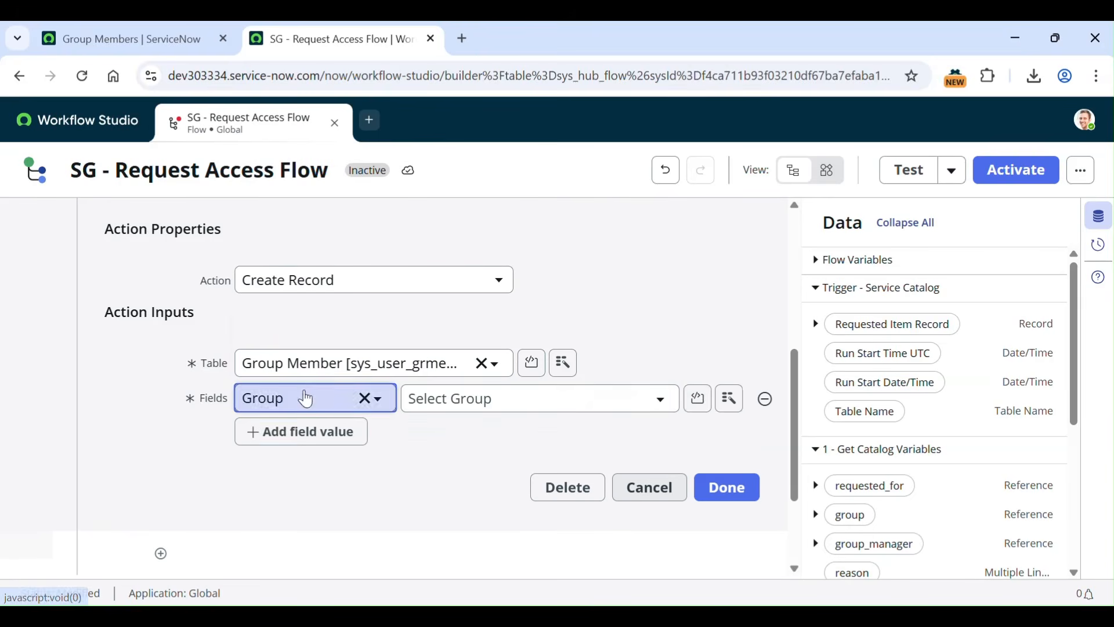
click(728, 413)
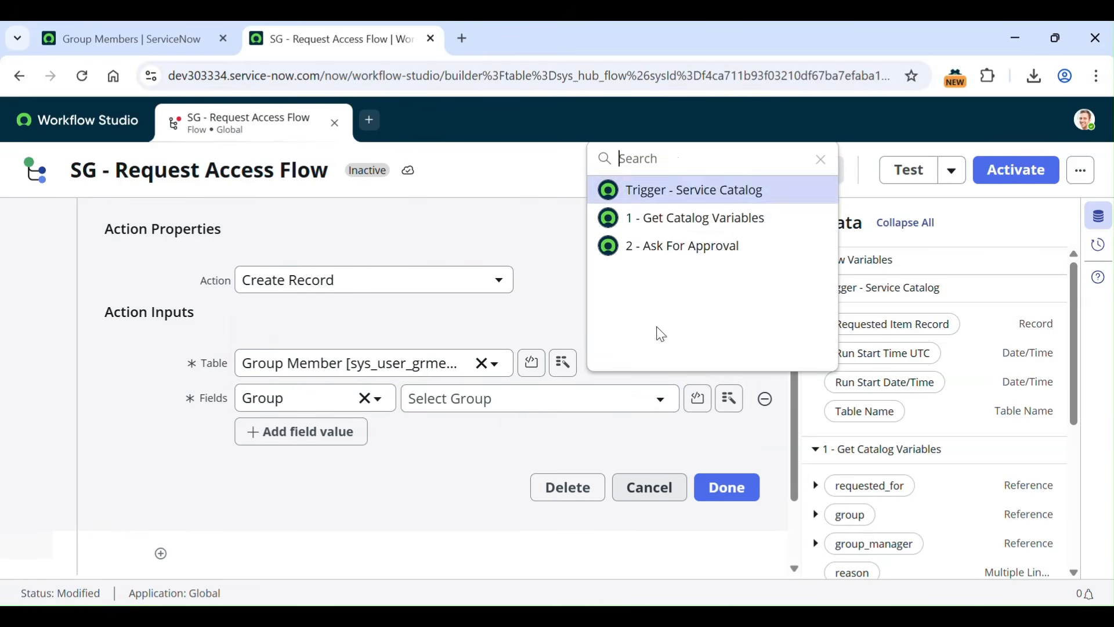
click(753, 219)
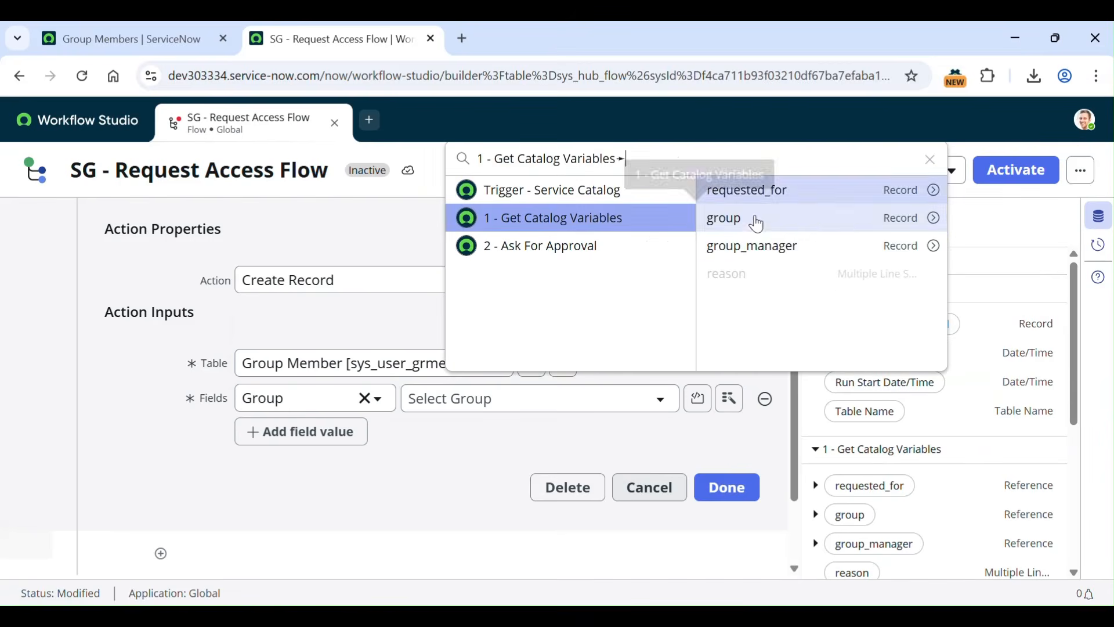
click(821, 232)
Add the User field mapped to requested_for from Get Catalog Variables, and finish the Create Record action
click(321, 441)
click(320, 445)
text(user)
key(Return)
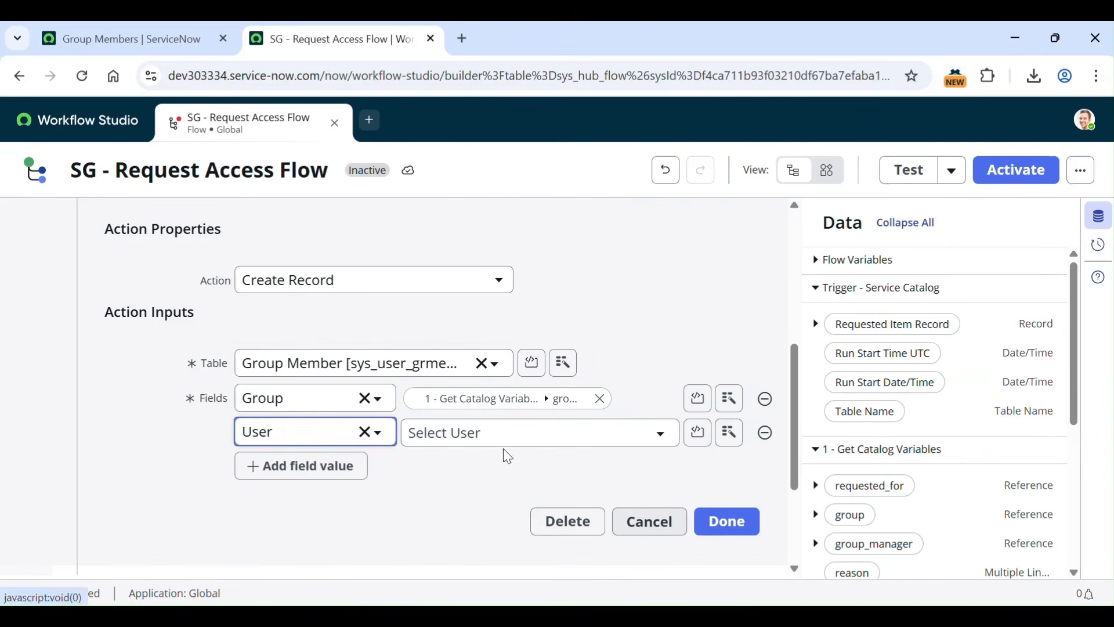
click(729, 432)
click(709, 264)
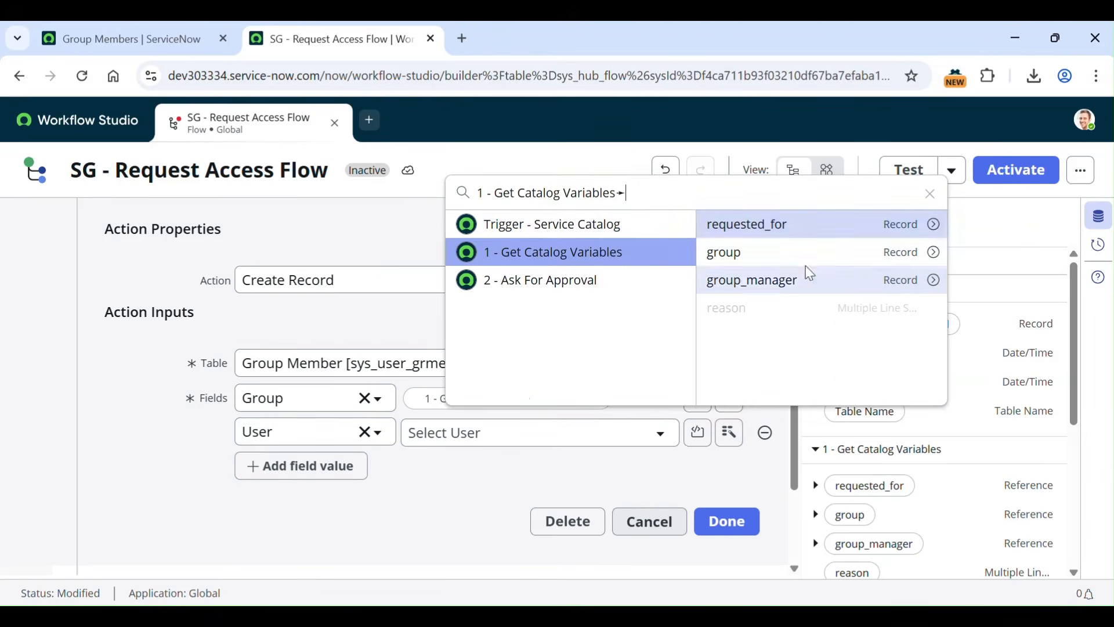
click(835, 226)
scroll(409, 467, down, 1)
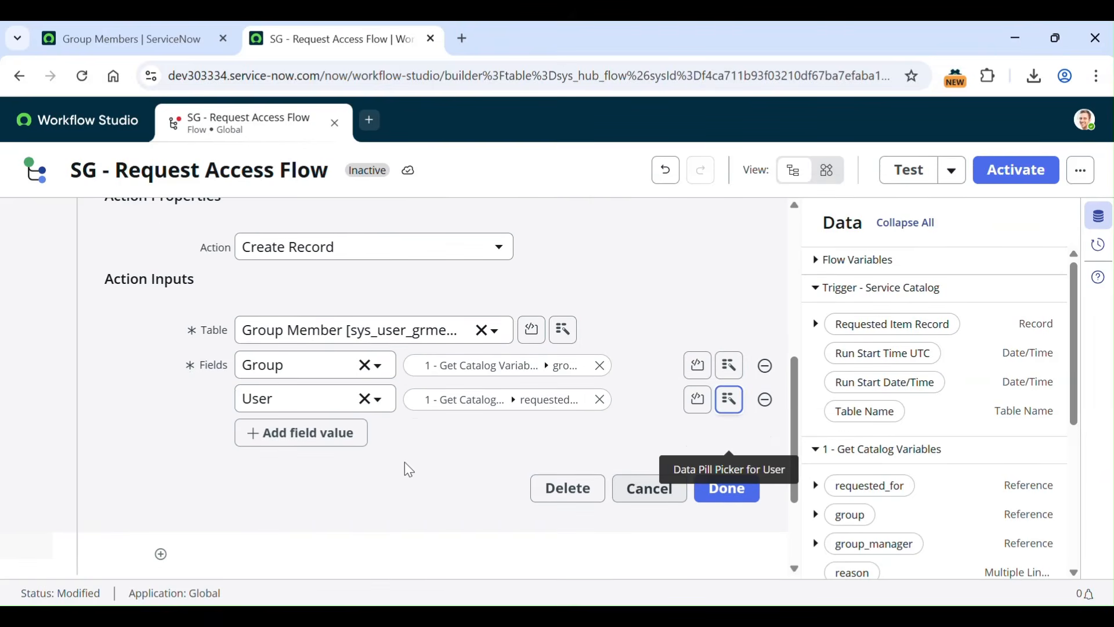
scroll(472, 452, down, 1)
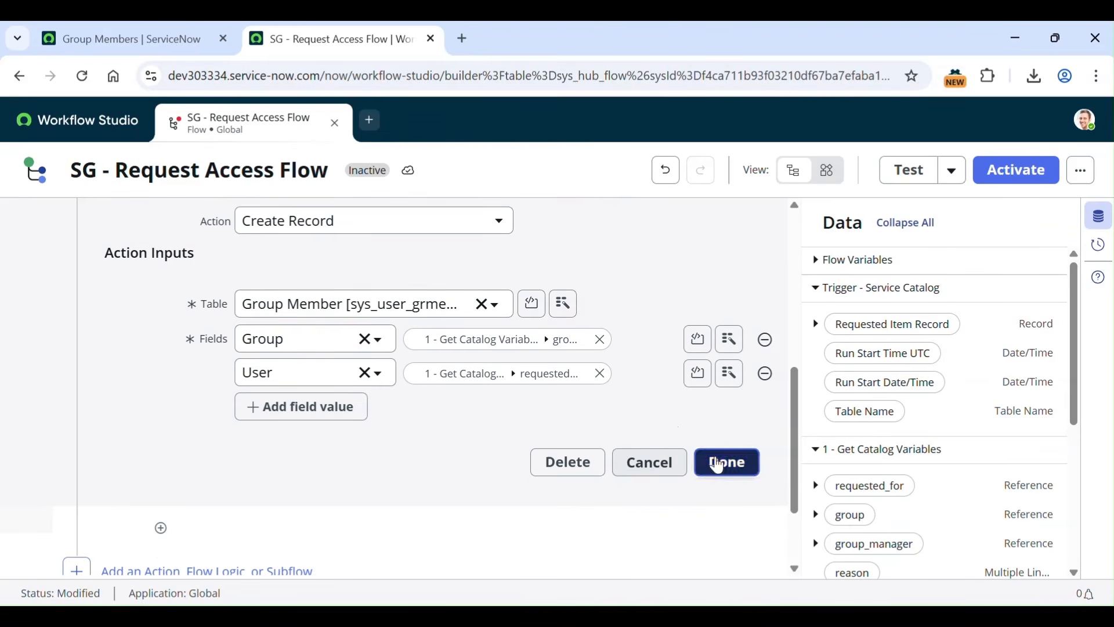
click(718, 463)
Check the Group Members list and the access request flowchart image in the other browser tabs, and return to the flow
click(117, 28)
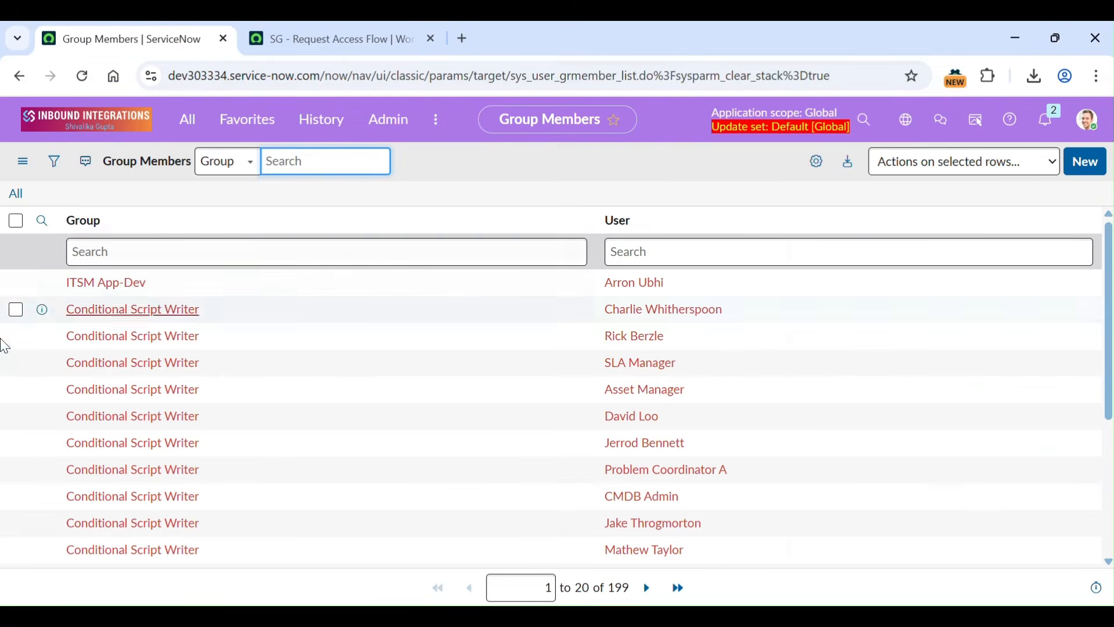
click(330, 38)
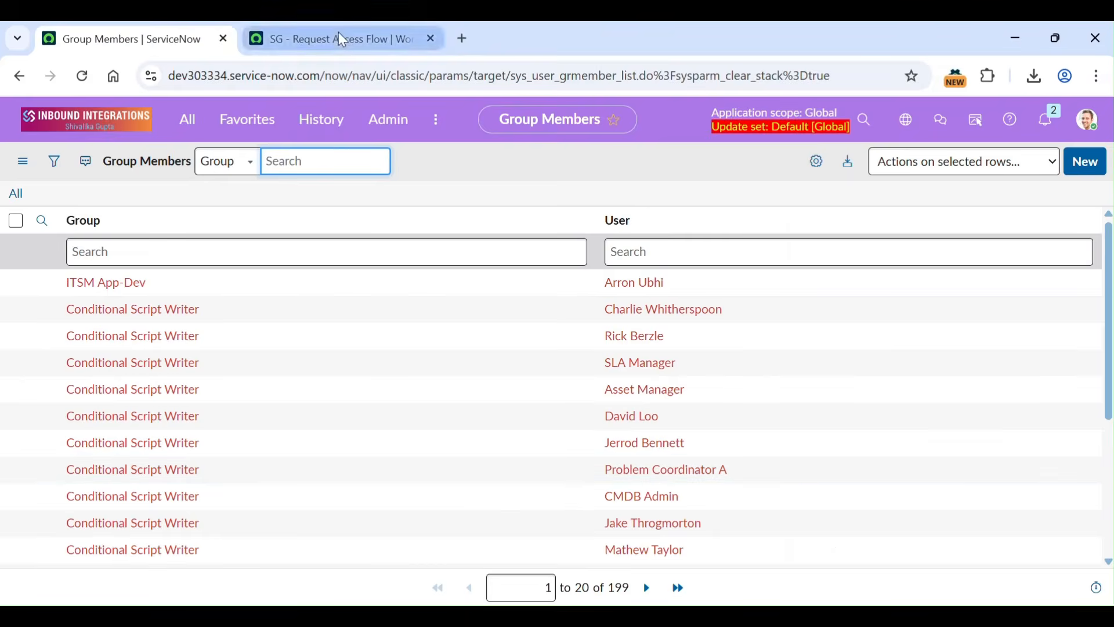
scroll(348, 410, down, 1)
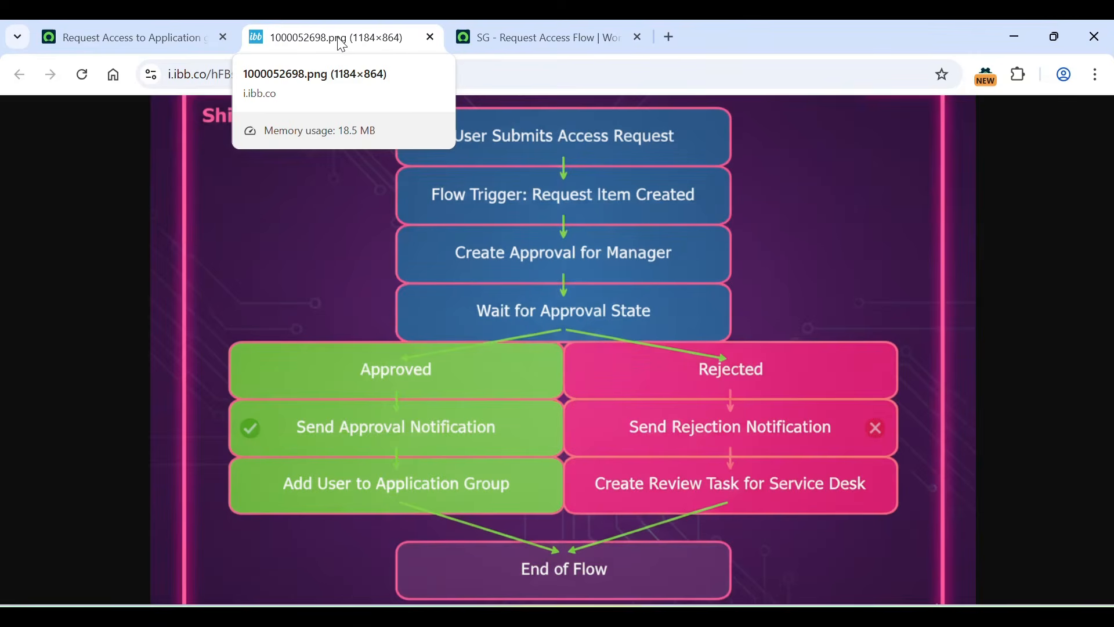
drag(343, 44, 447, 50)
click(279, 29)
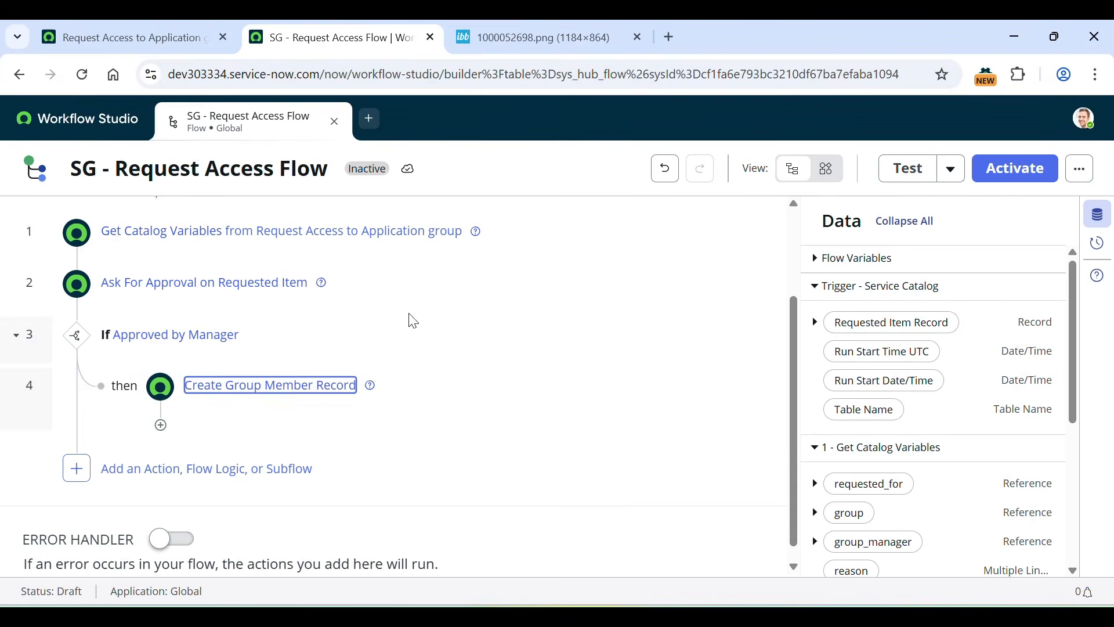
Add an Update Record action below Create Group Member Record in the then branch of Approved by Manager
scroll(419, 348, down, 1)
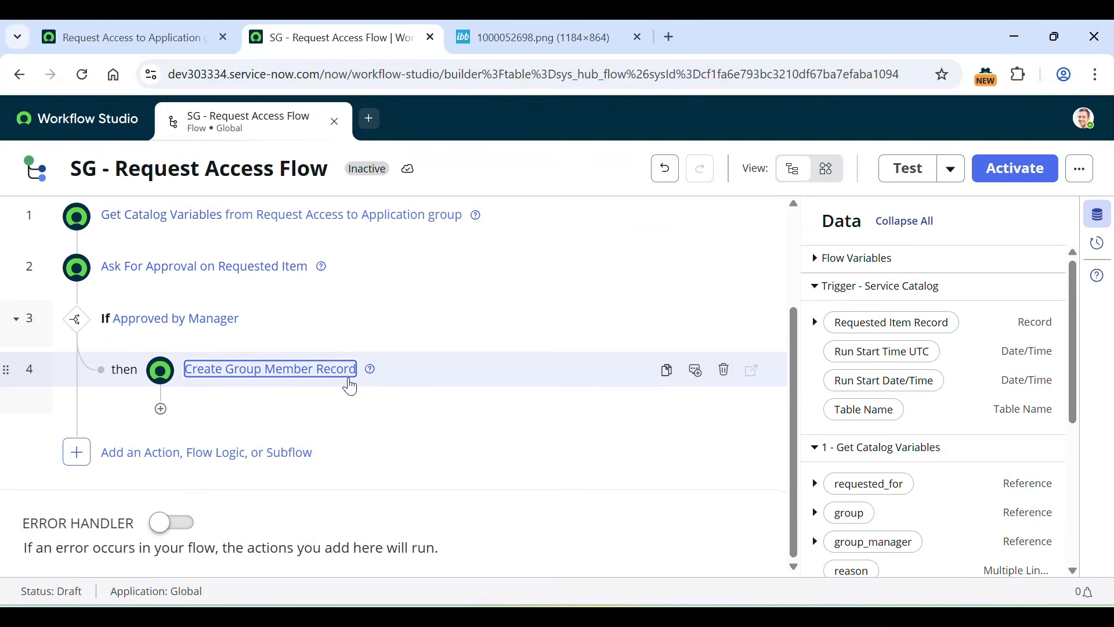
click(162, 411)
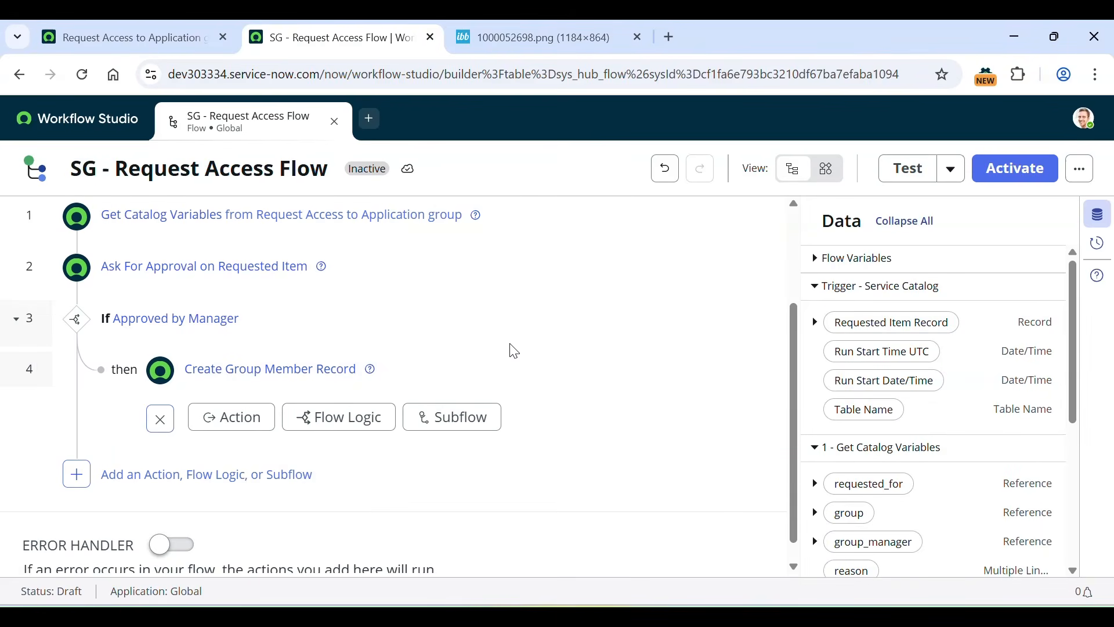
click(230, 416)
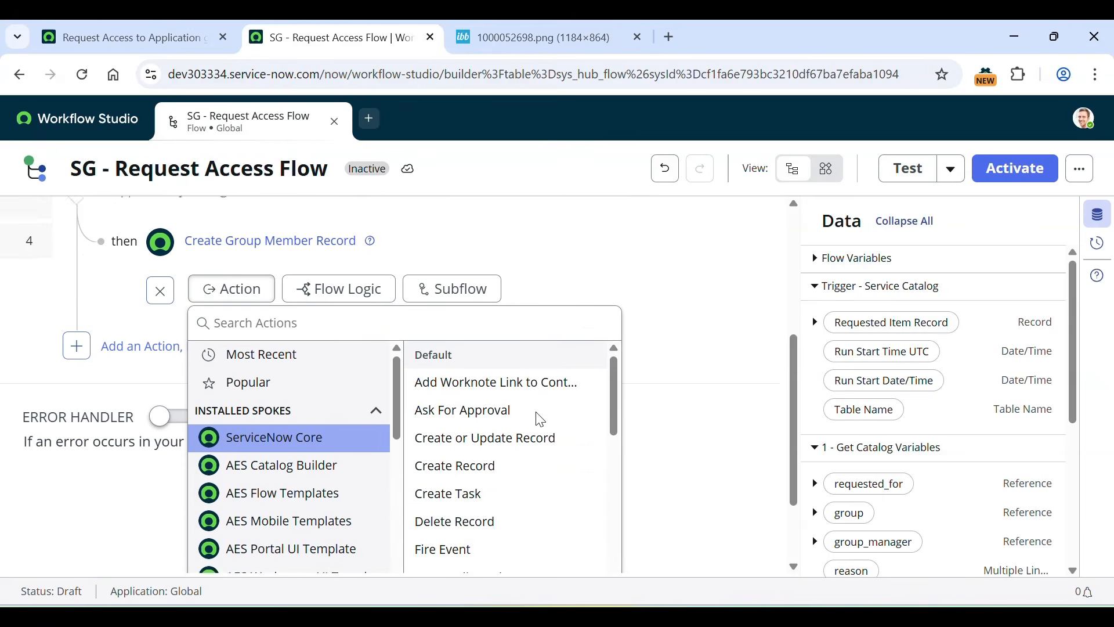
scroll(532, 479, down, 5)
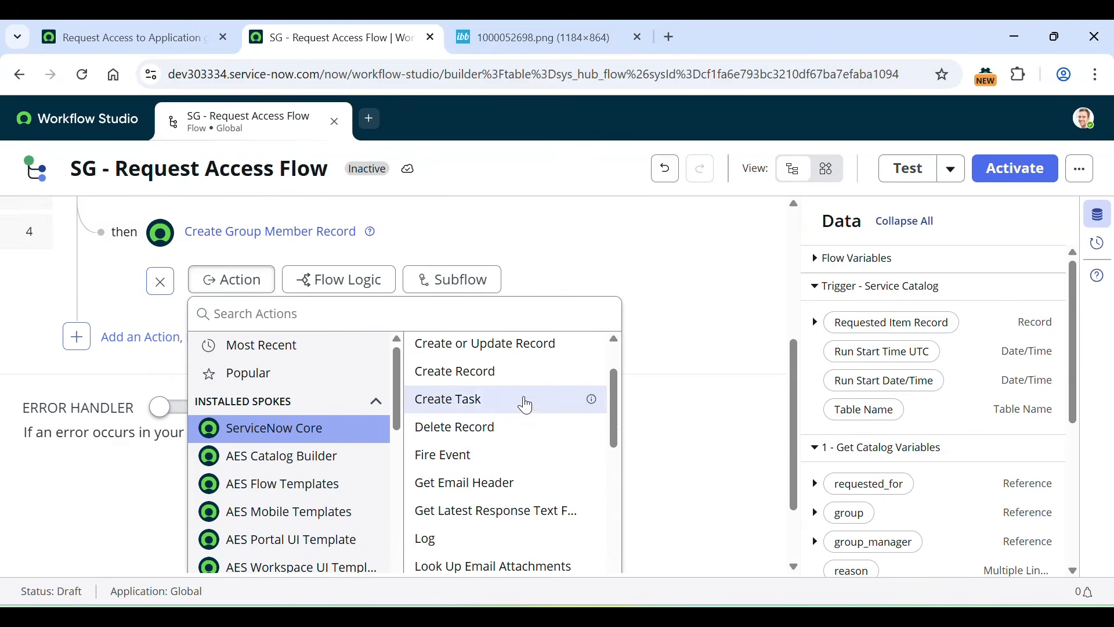
scroll(526, 464, down, 5)
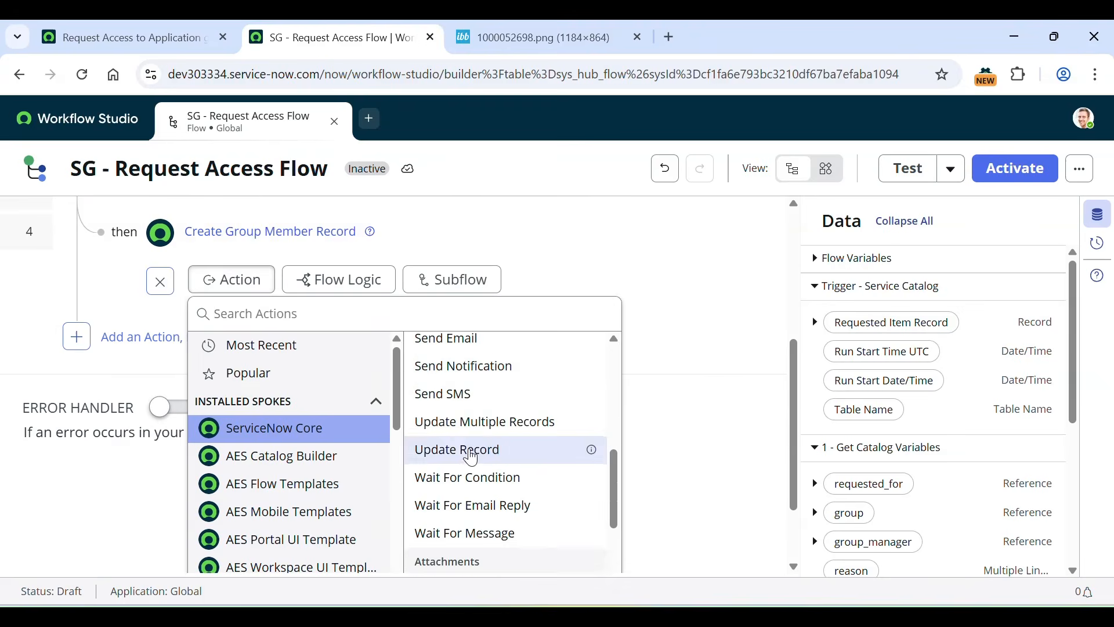
click(471, 450)
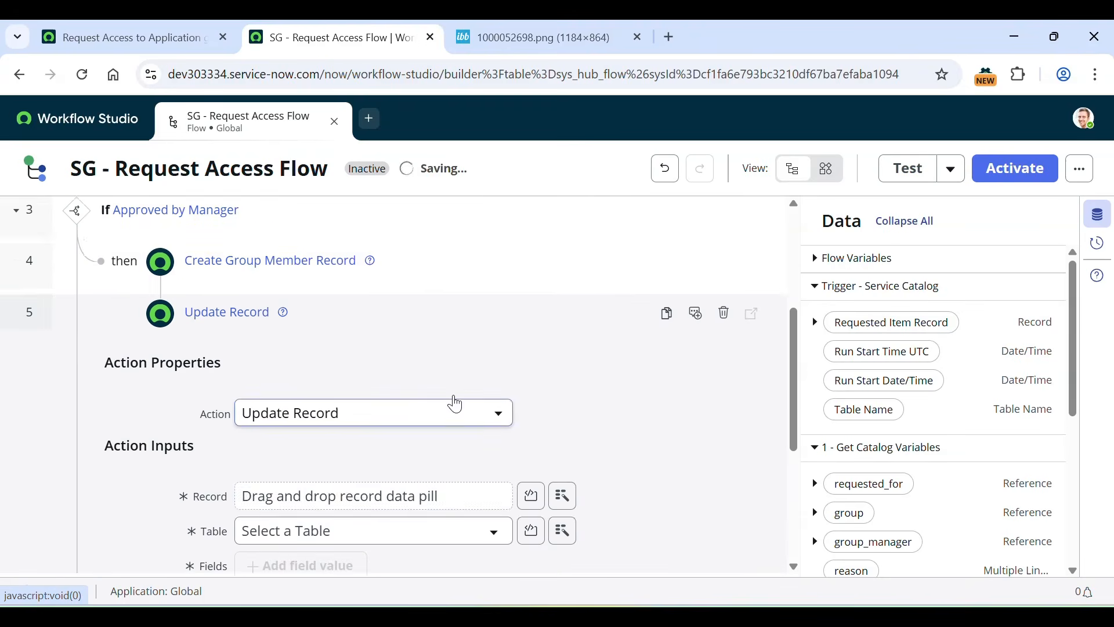
Set the record of the Update Record action to the trigger's Requested Item Record
click(562, 409)
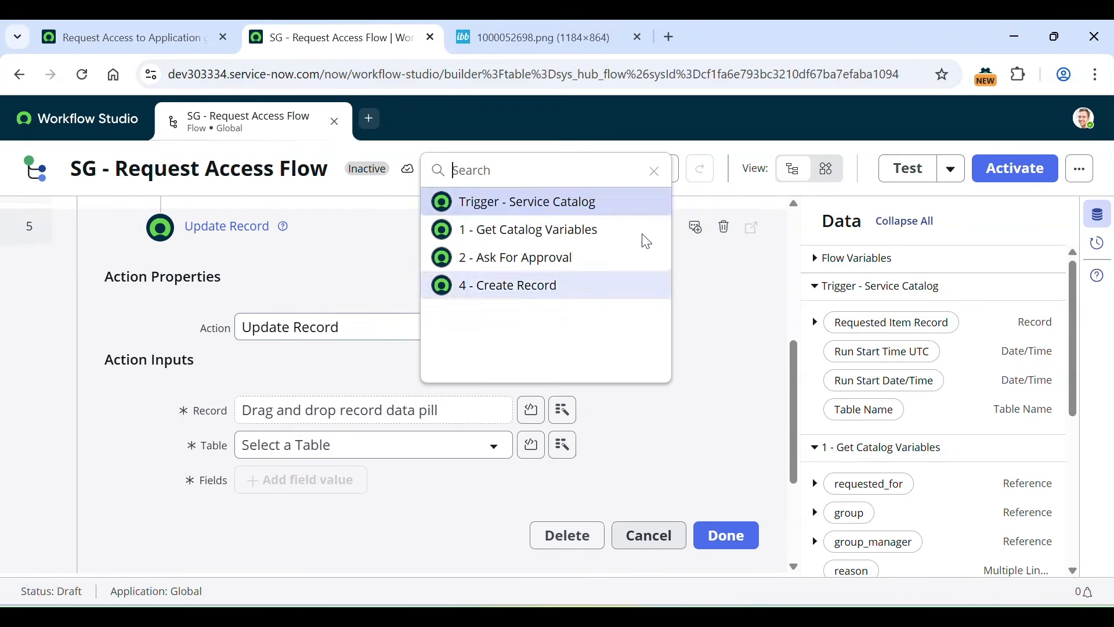
click(621, 206)
click(674, 207)
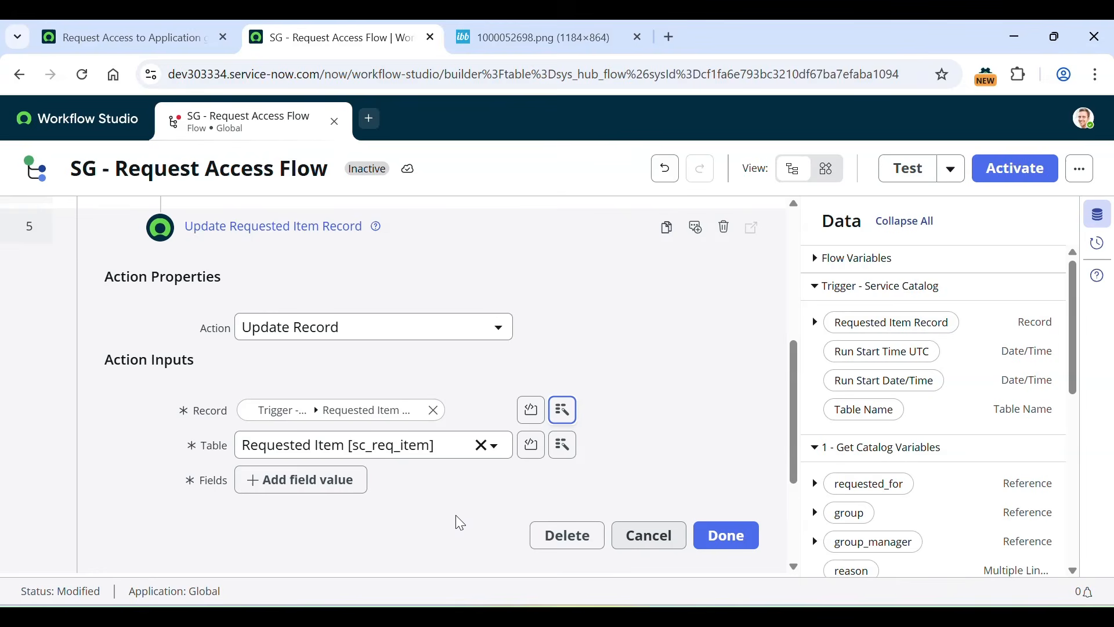
Set the Work notes field to "The request has been approved by group manager and the requestor has been added to the group."
click(318, 478)
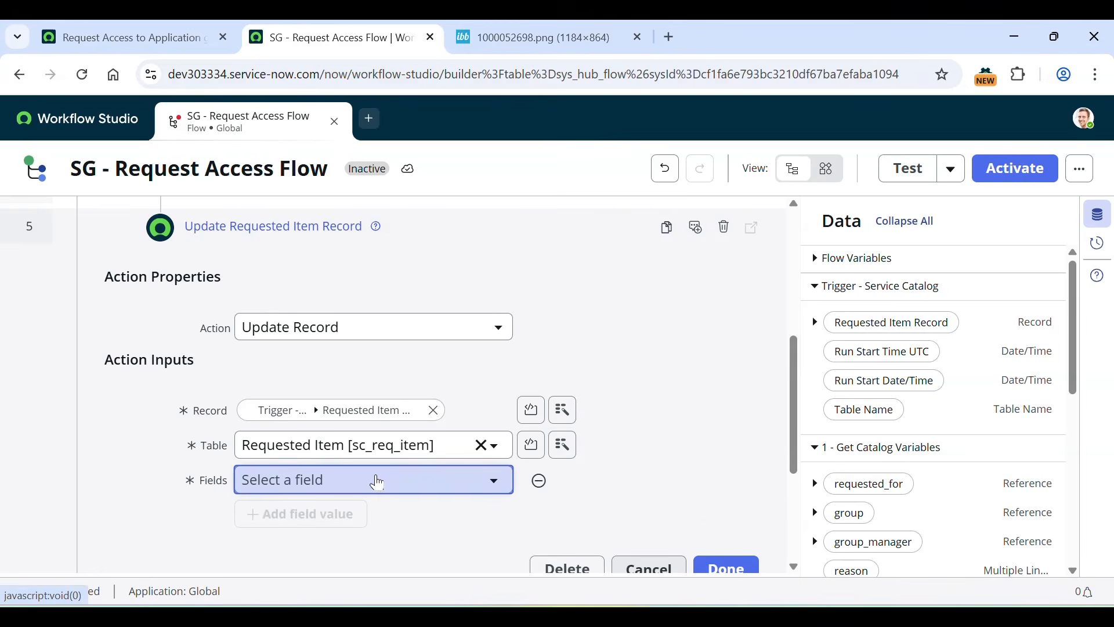
text(work)
key(Down)
key(Down)
key(Return)
click(416, 476)
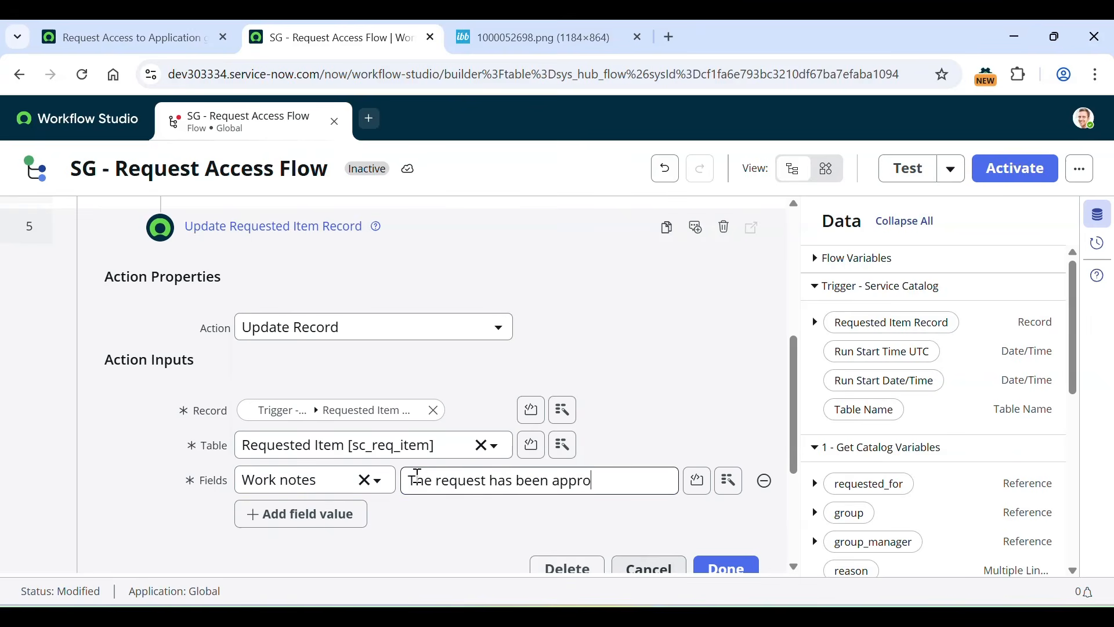
text(The request has been approved by group manager and the requesto)
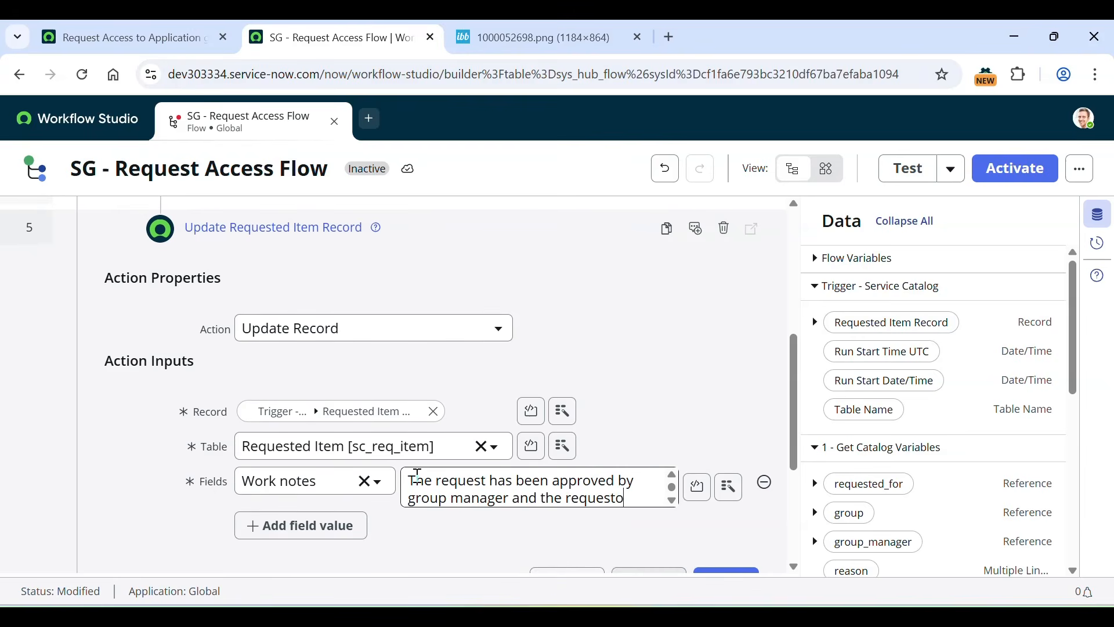
text(r has been added to the group.)
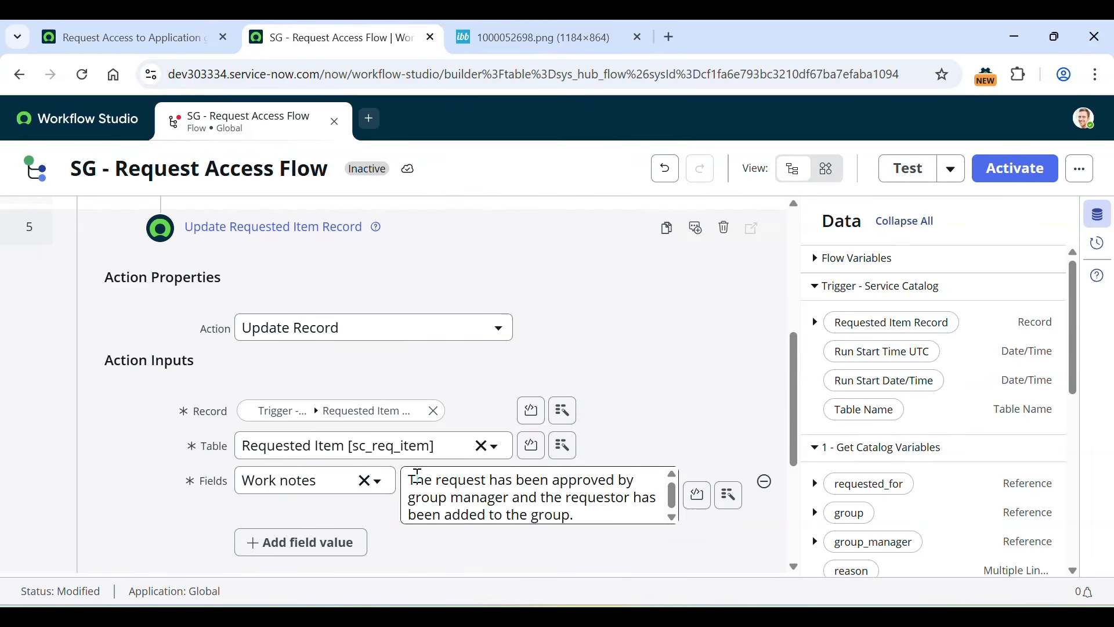
Append the Create Record step's Action Status Code on a new line of the work notes, followed by the label "Message -"
scroll(418, 475, down, 2)
key(Return)
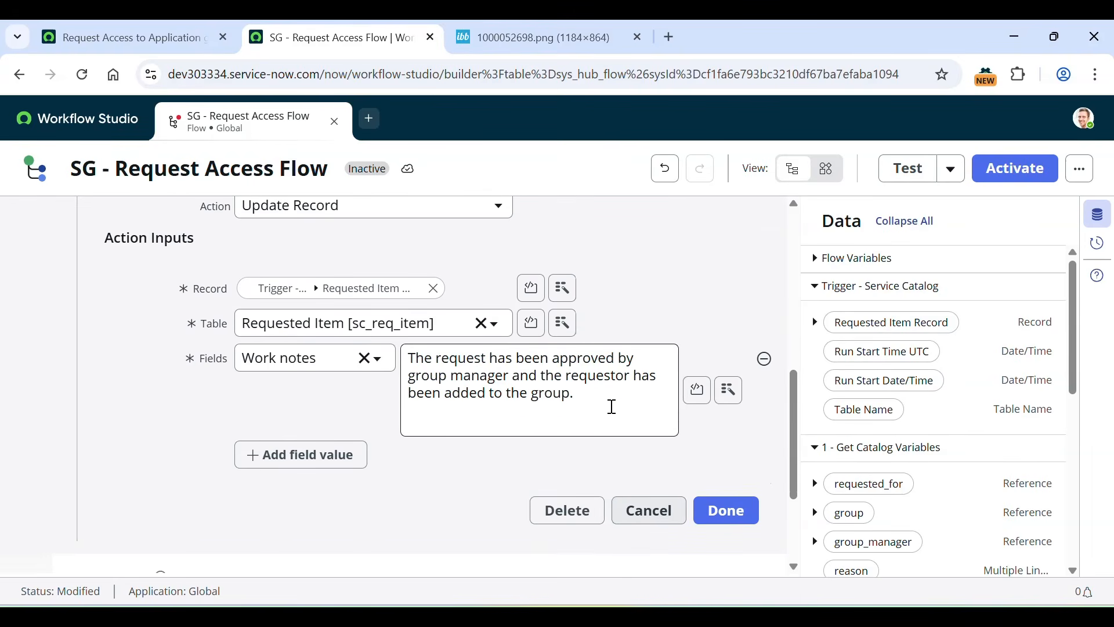
click(728, 390)
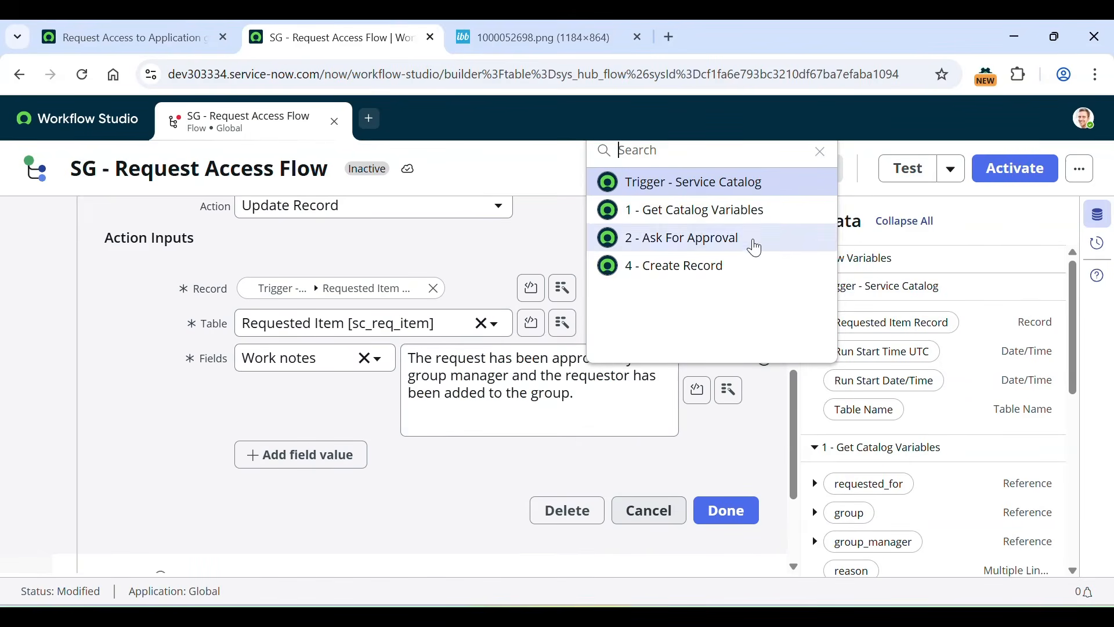
click(745, 266)
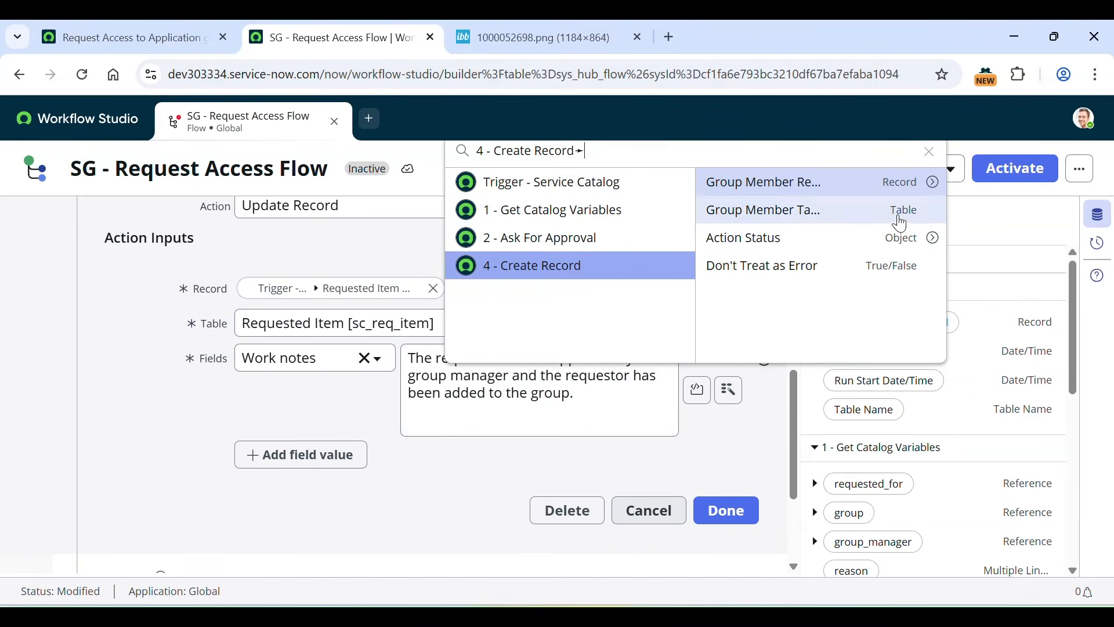
click(920, 245)
click(898, 176)
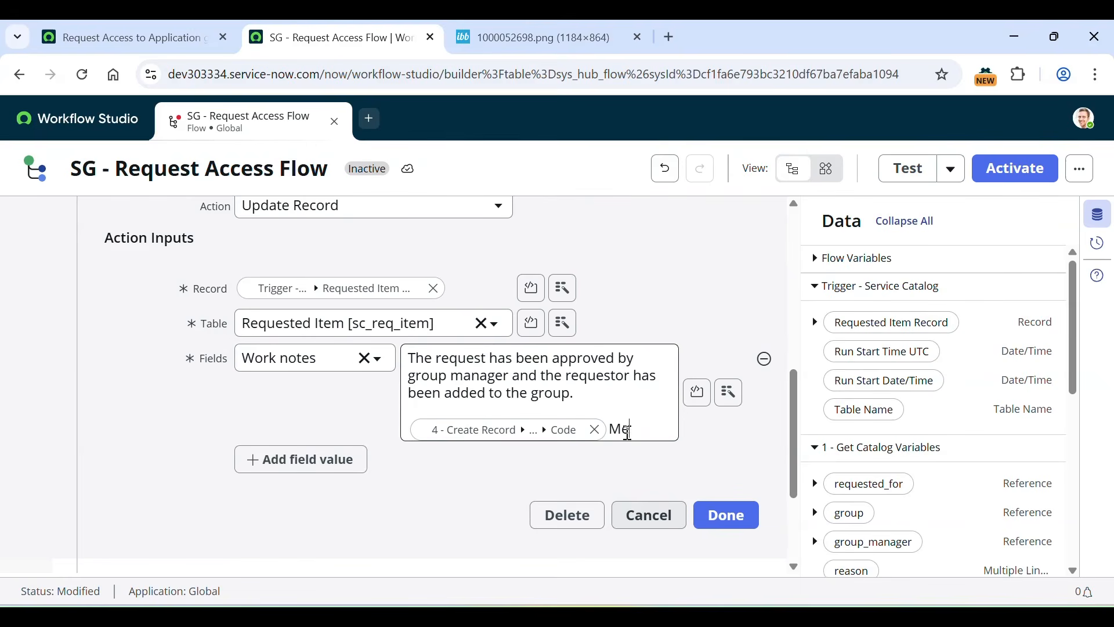
text(Message 0)
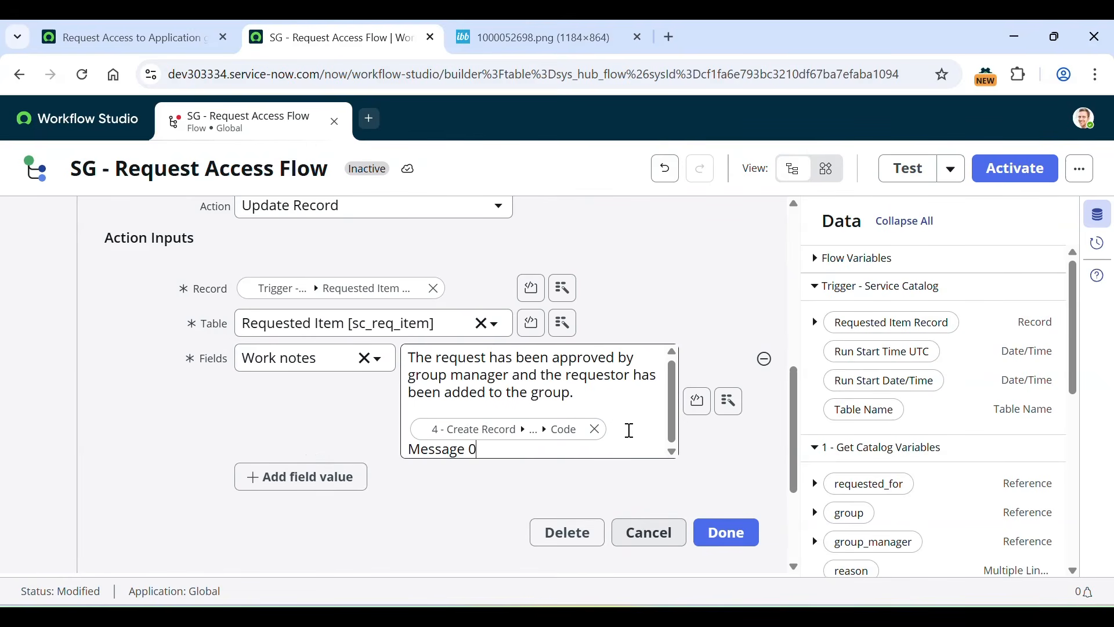
click(729, 401)
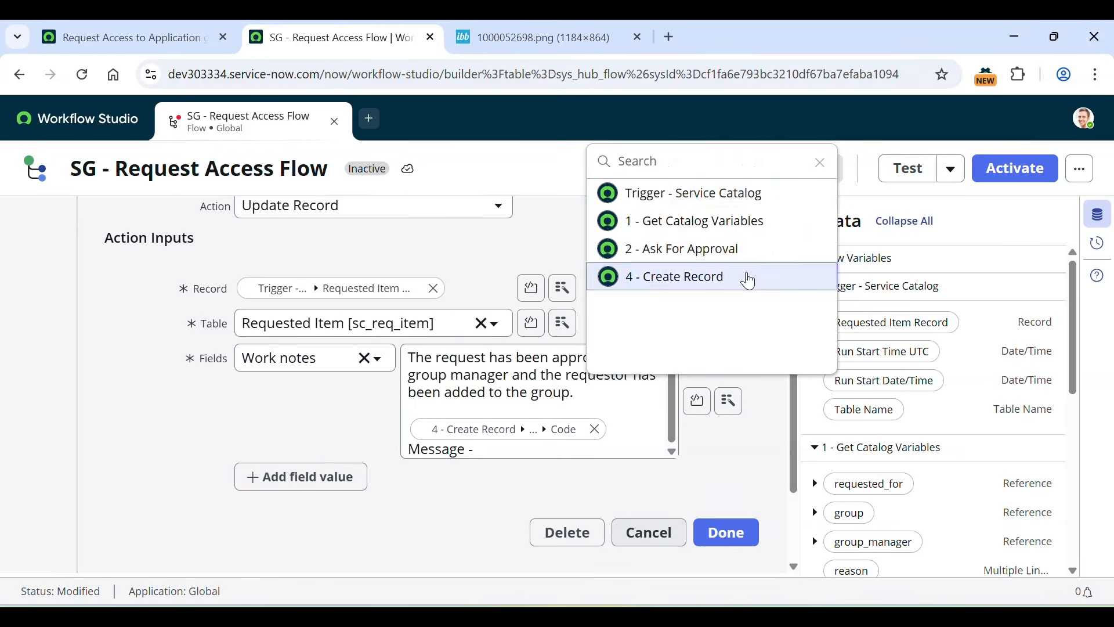
click(749, 276)
click(873, 251)
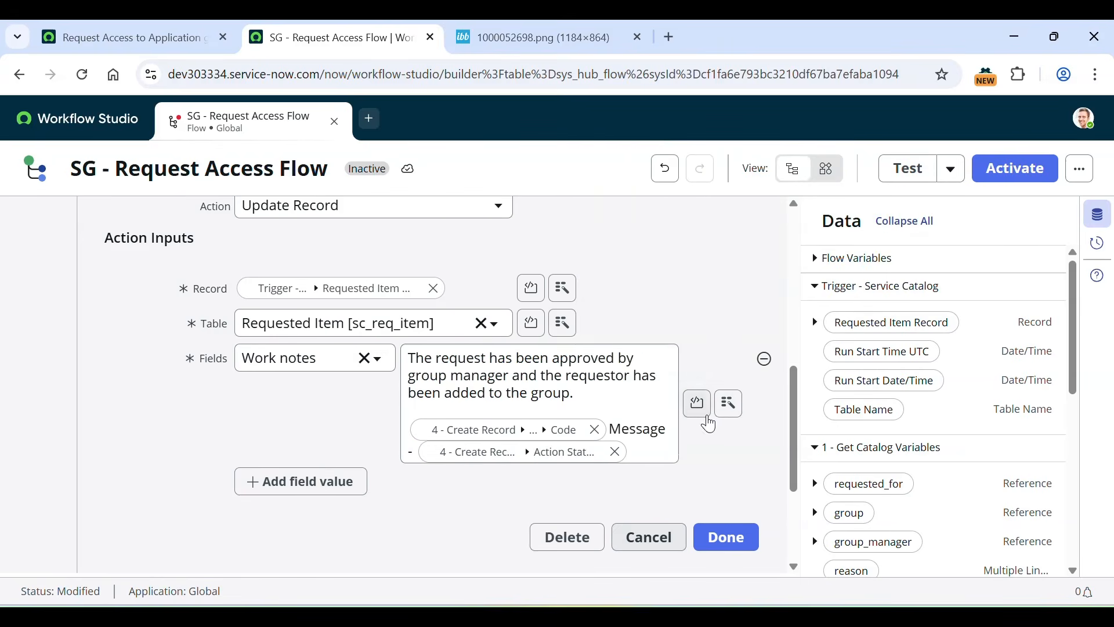
click(616, 449)
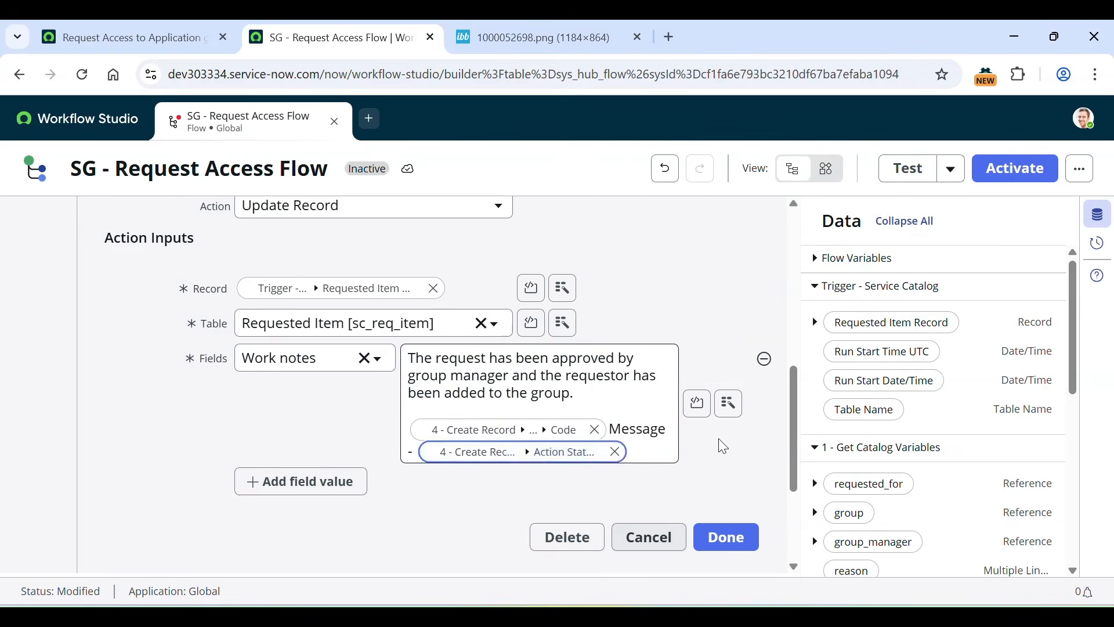
click(616, 452)
Insert the Create Record step's Action Status Message after the "Message -" label in the work notes
click(729, 401)
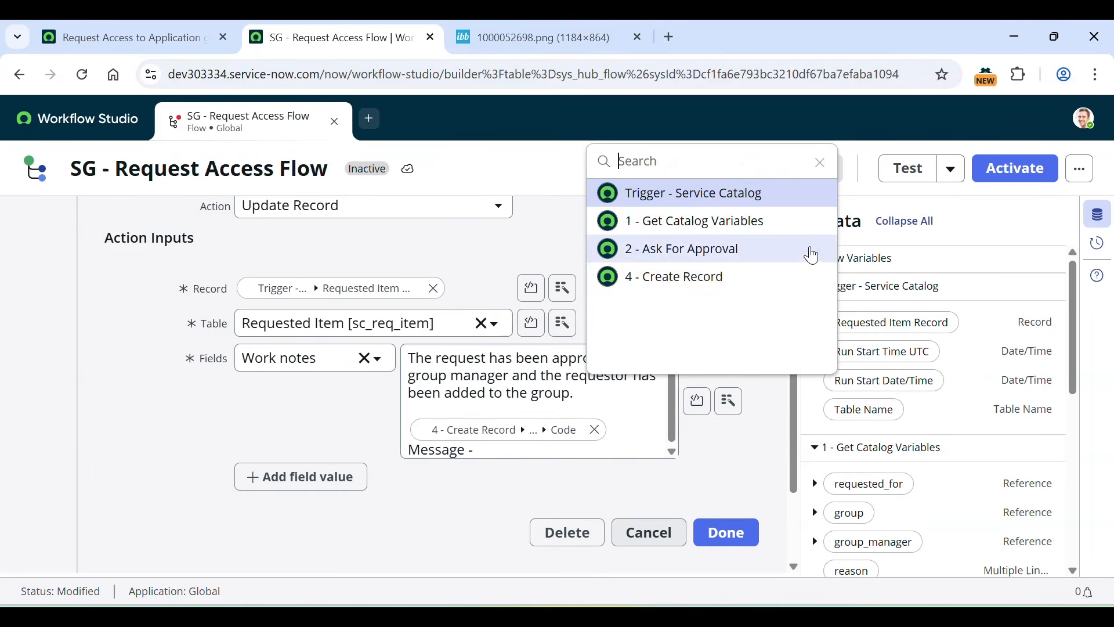
click(796, 281)
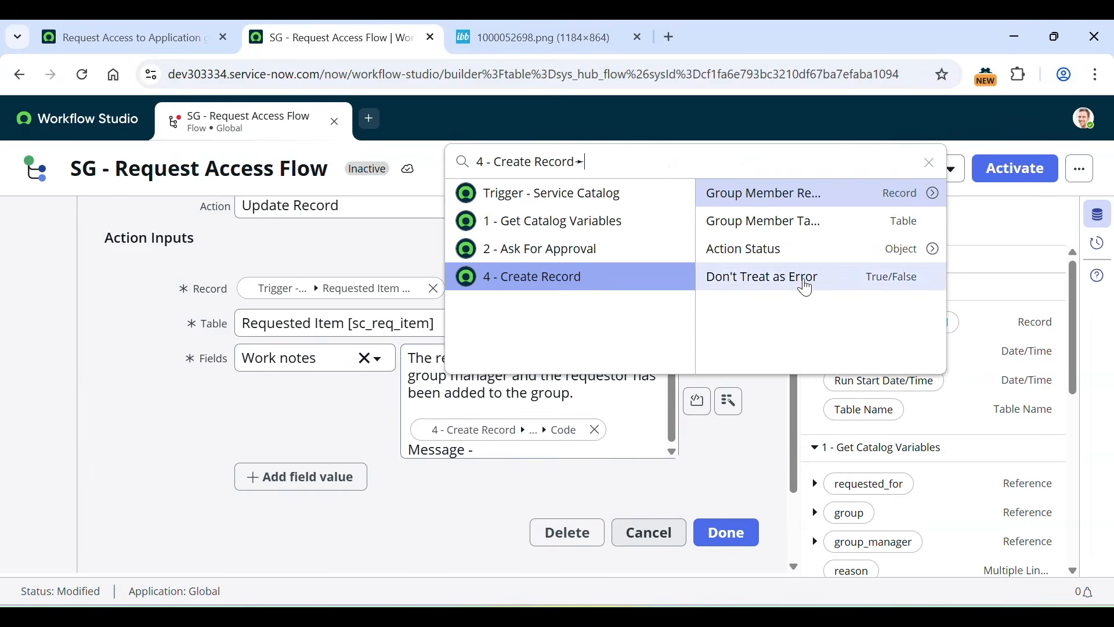
click(932, 249)
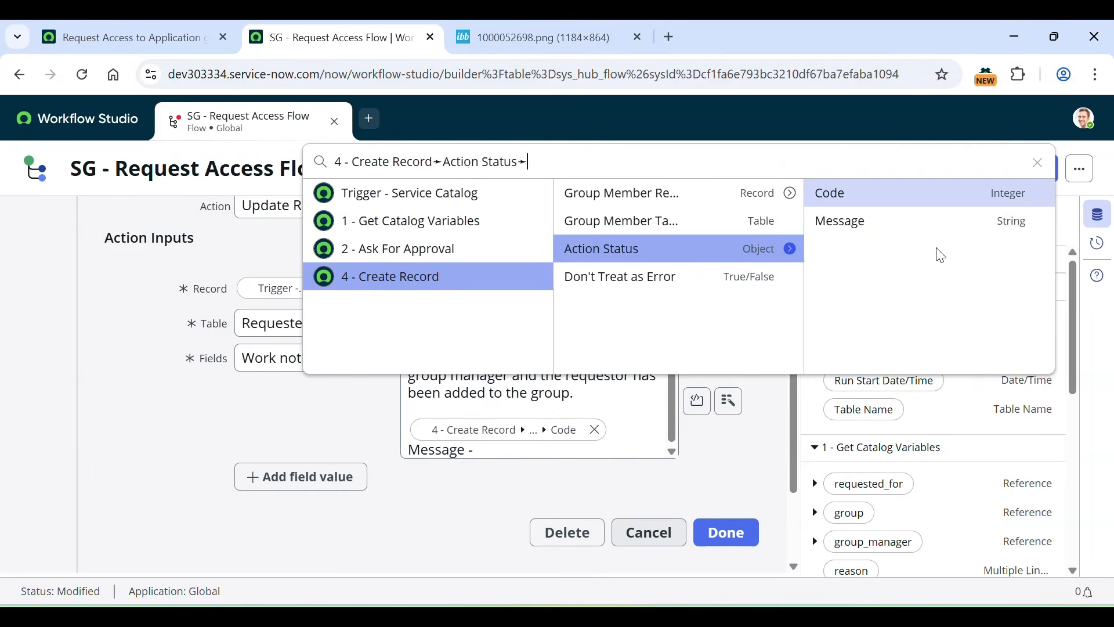
click(883, 227)
scroll(556, 414, down, 1)
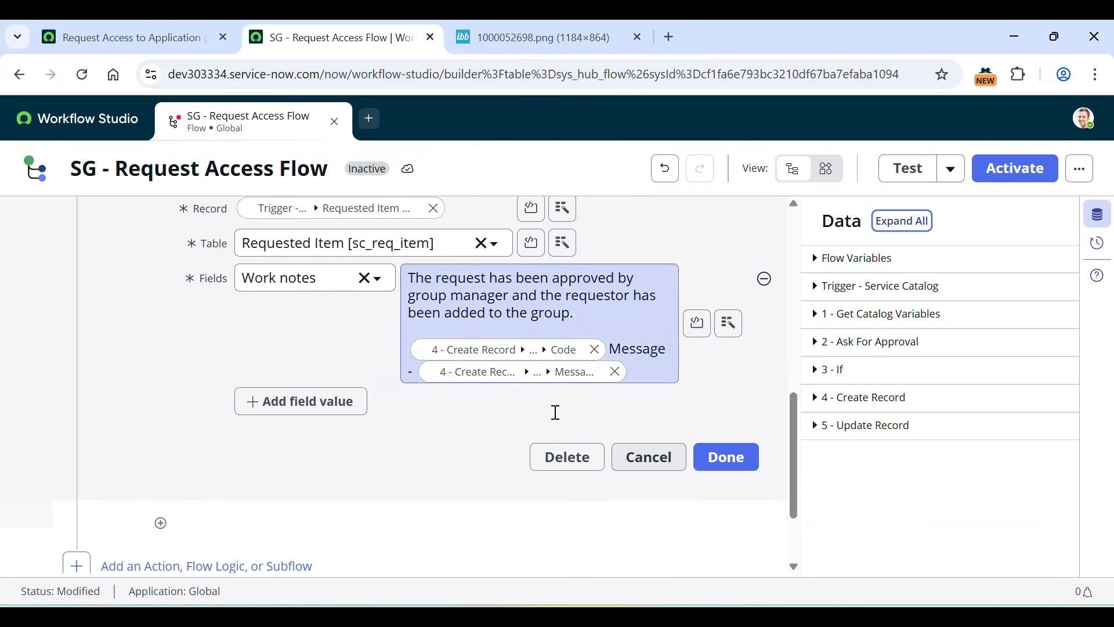
Add a State field to the Update Record action and set it to Closed Complete
click(267, 400)
scroll(431, 422, up, 2)
scroll(431, 422, up, 2)
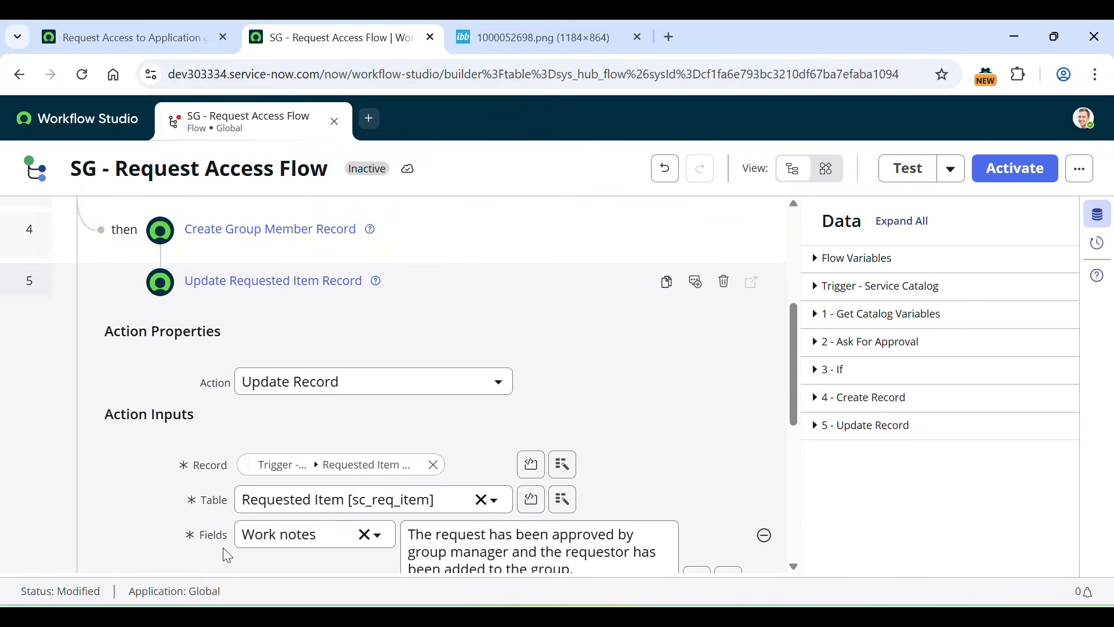
scroll(423, 418, up, 3)
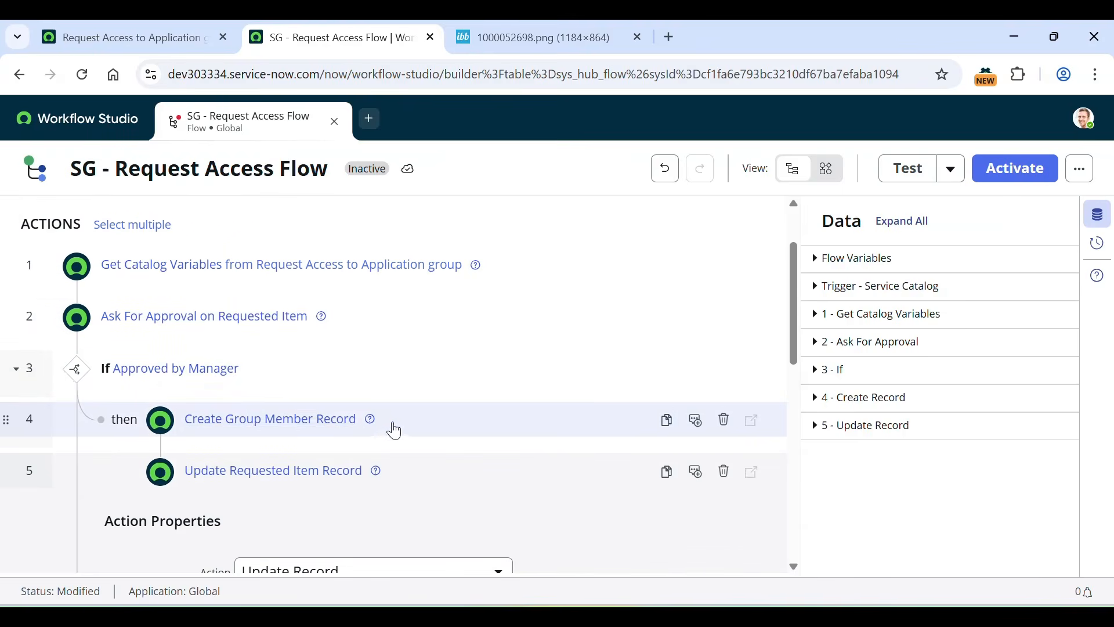
scroll(408, 438, down, 8)
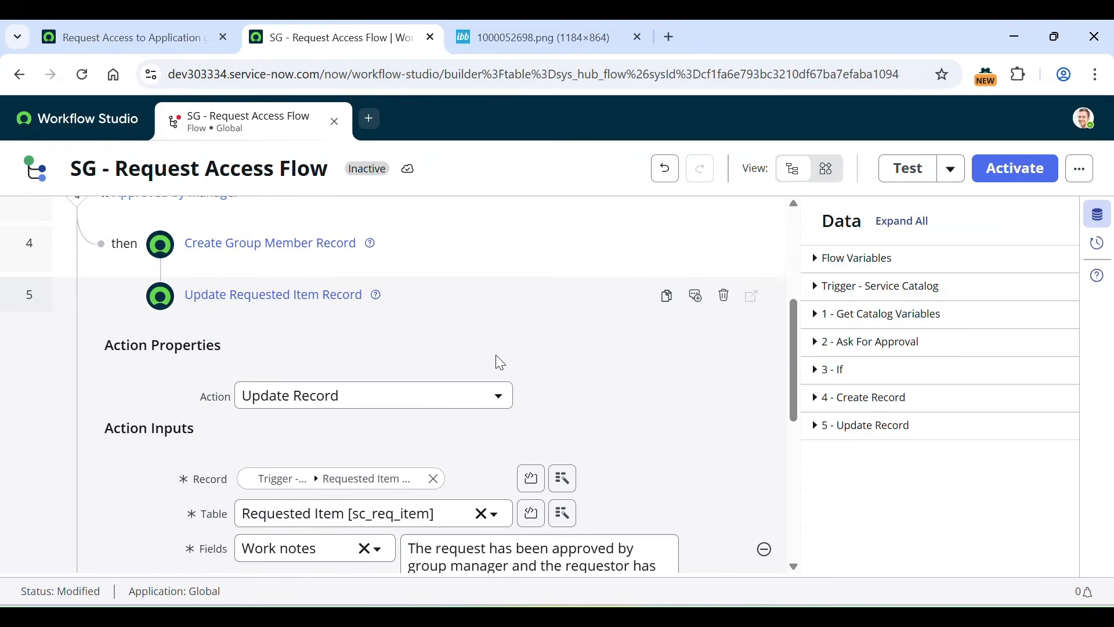
scroll(525, 372, down, 1)
click(338, 274)
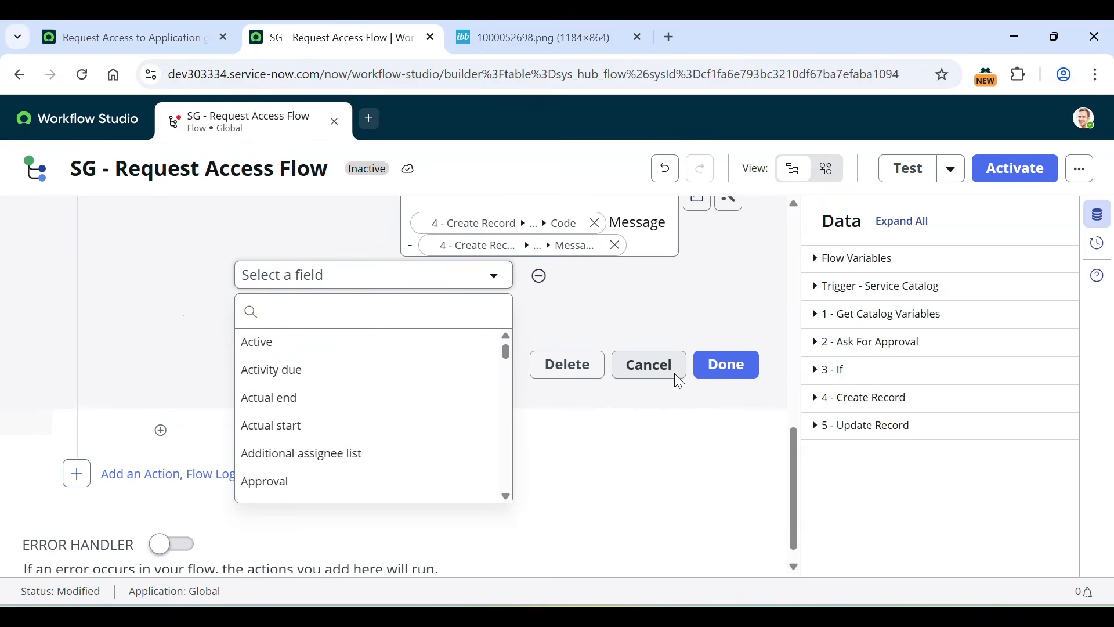
click(358, 304)
text(state)
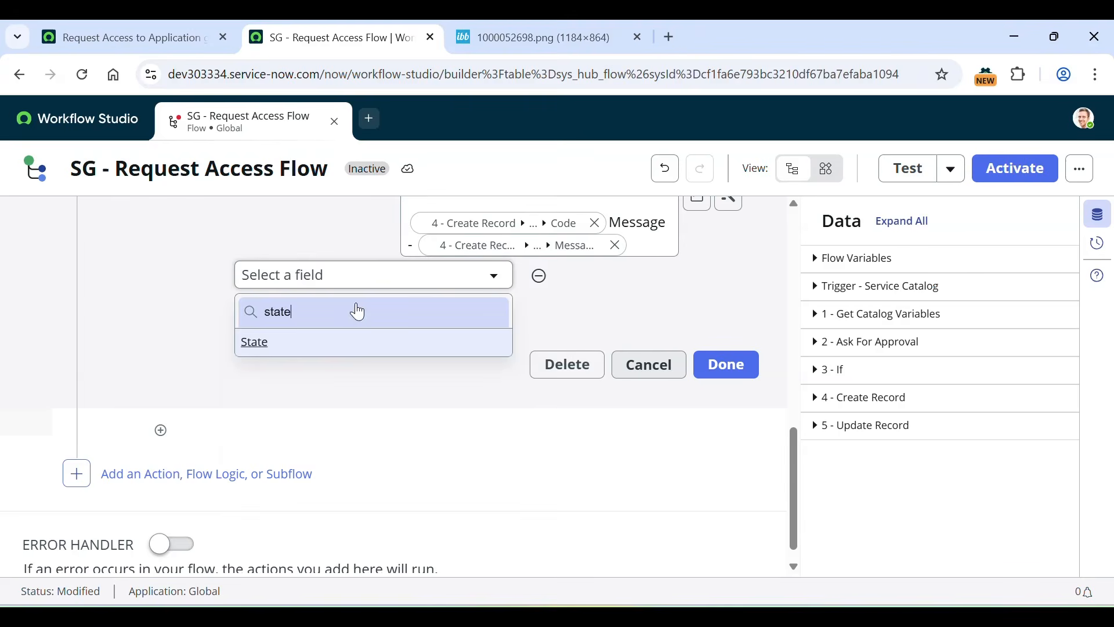
key(Return)
click(455, 277)
click(468, 387)
Add a Stage field set to Completed and finish the Update Record action
click(300, 308)
text(stage)
key(Return)
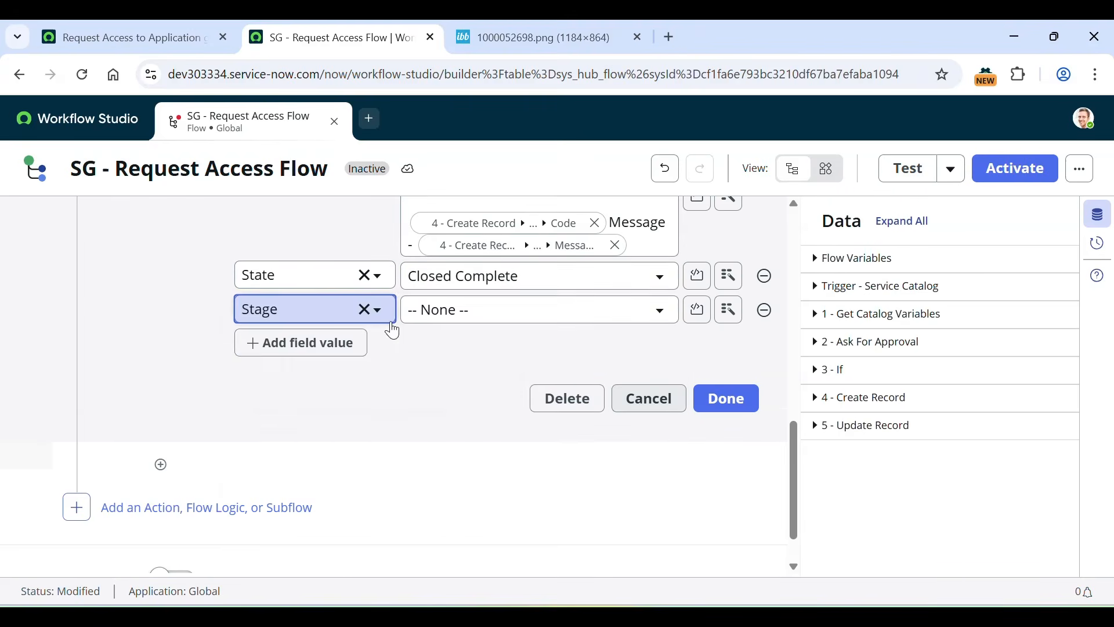
click(470, 308)
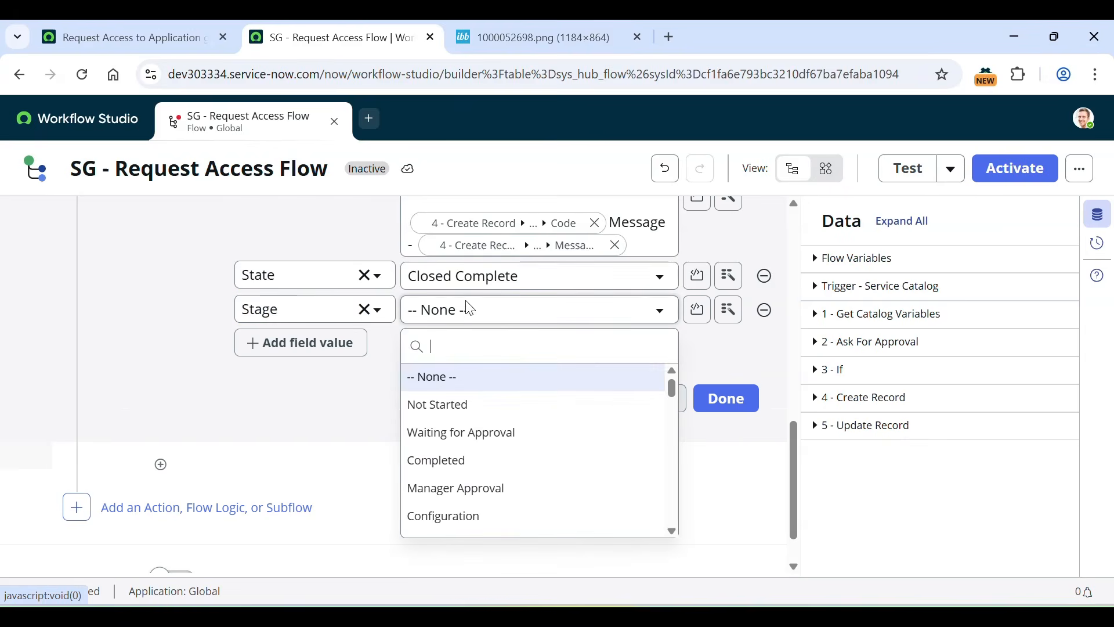
click(486, 461)
scroll(364, 398, up, 5)
scroll(364, 398, down, 5)
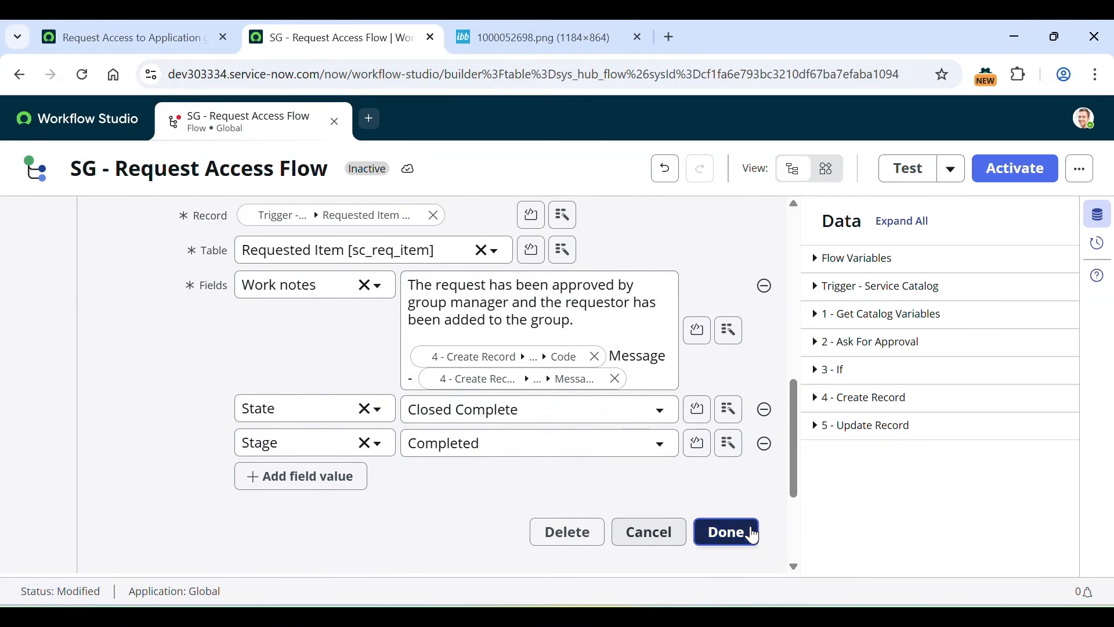
click(736, 531)
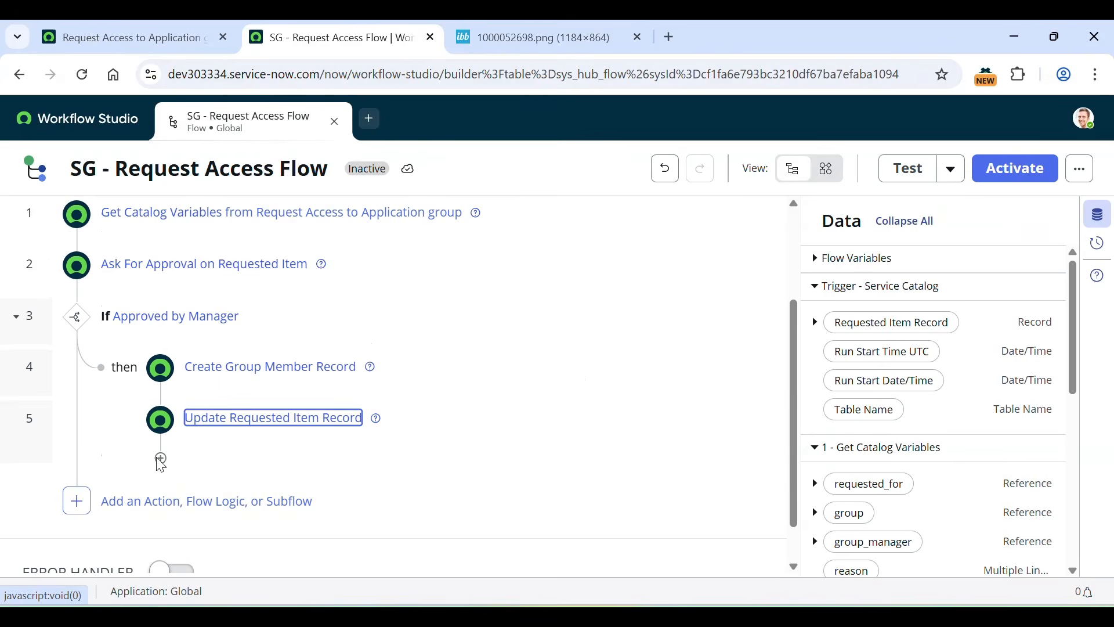
Add End Flow logic after Update Requested Item Record in the Approved by Manager branch
click(161, 460)
click(359, 466)
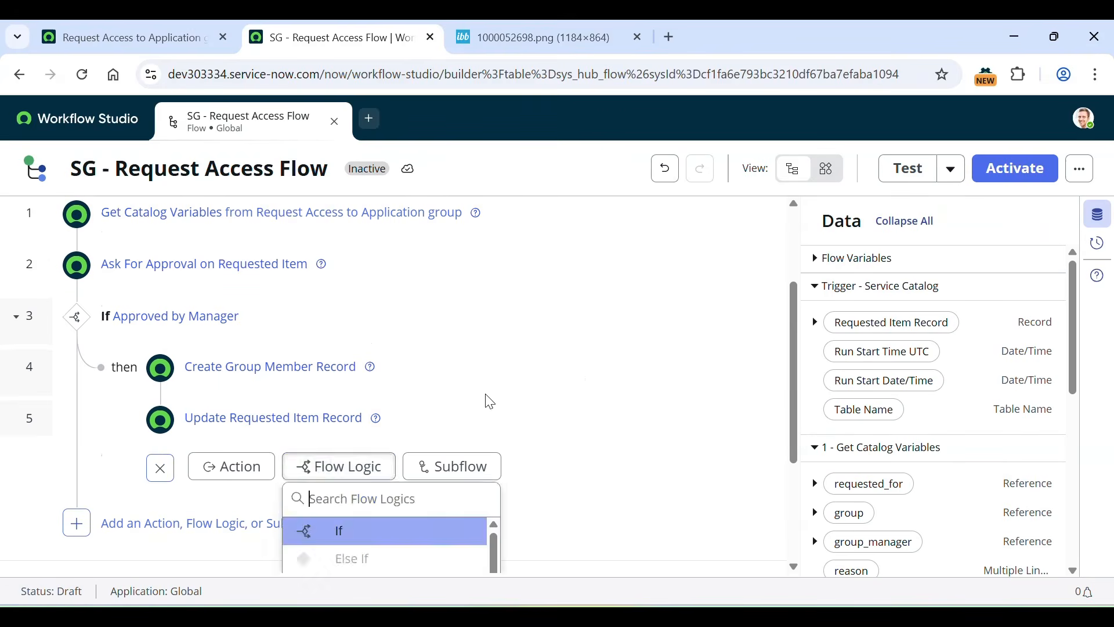
scroll(490, 401, down, 3)
scroll(386, 452, down, 3)
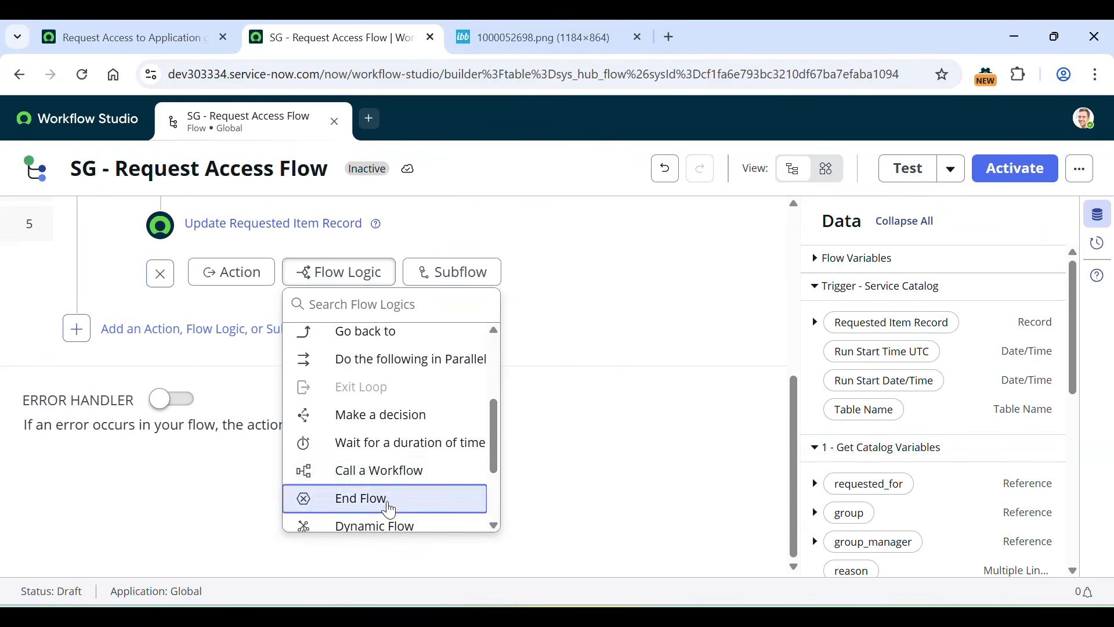
click(390, 509)
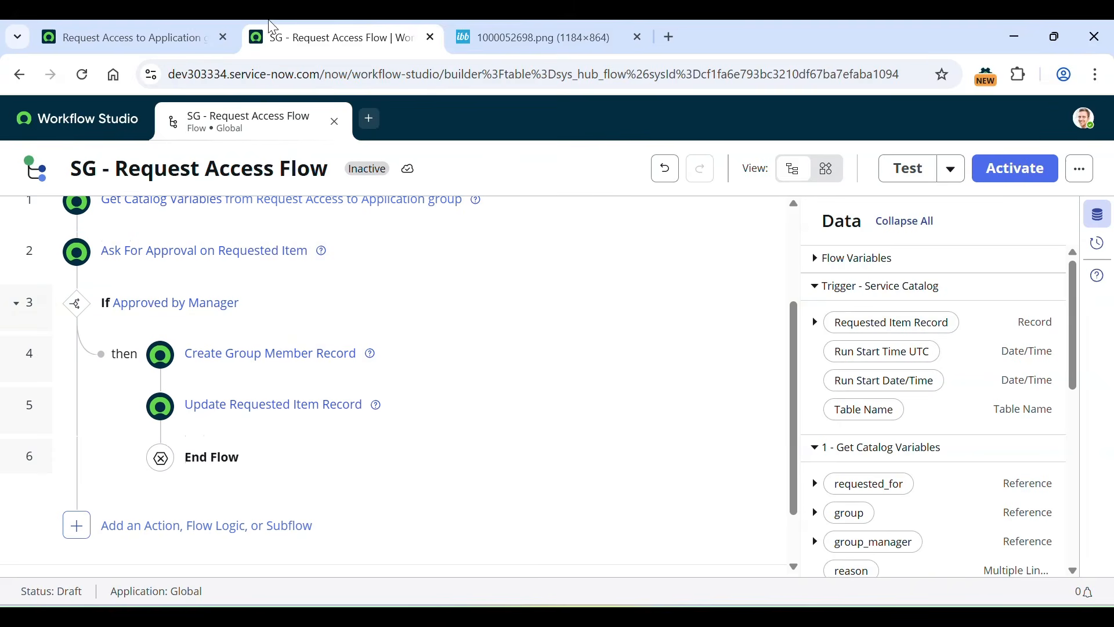
Consult the process diagram image for the rejection path, and return to the flow
drag(341, 39, 499, 38)
click(326, 37)
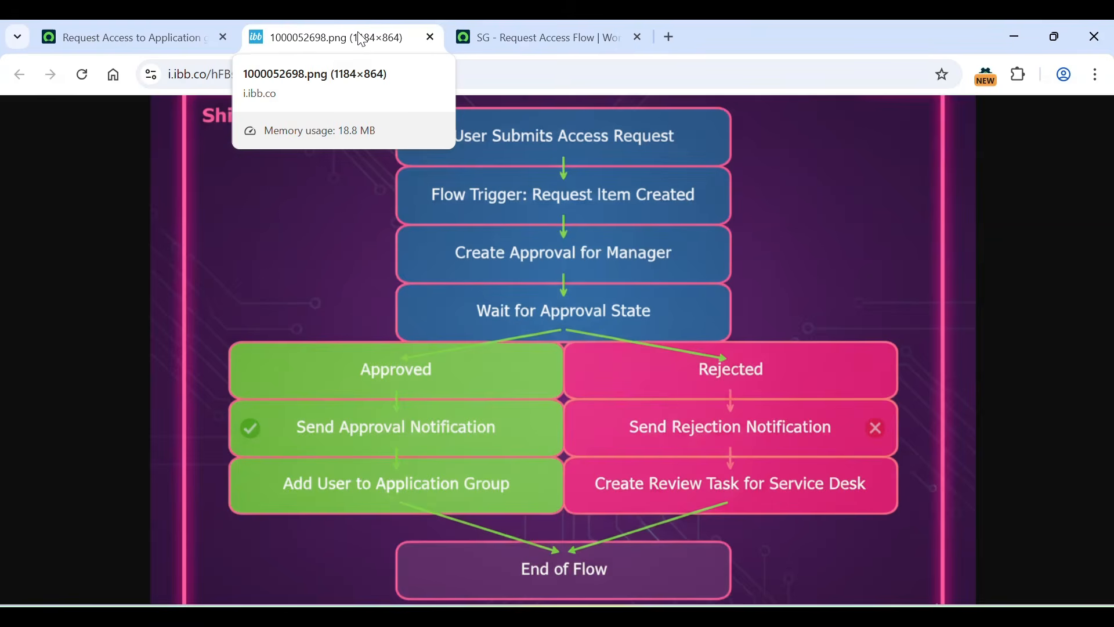
drag(362, 39, 534, 40)
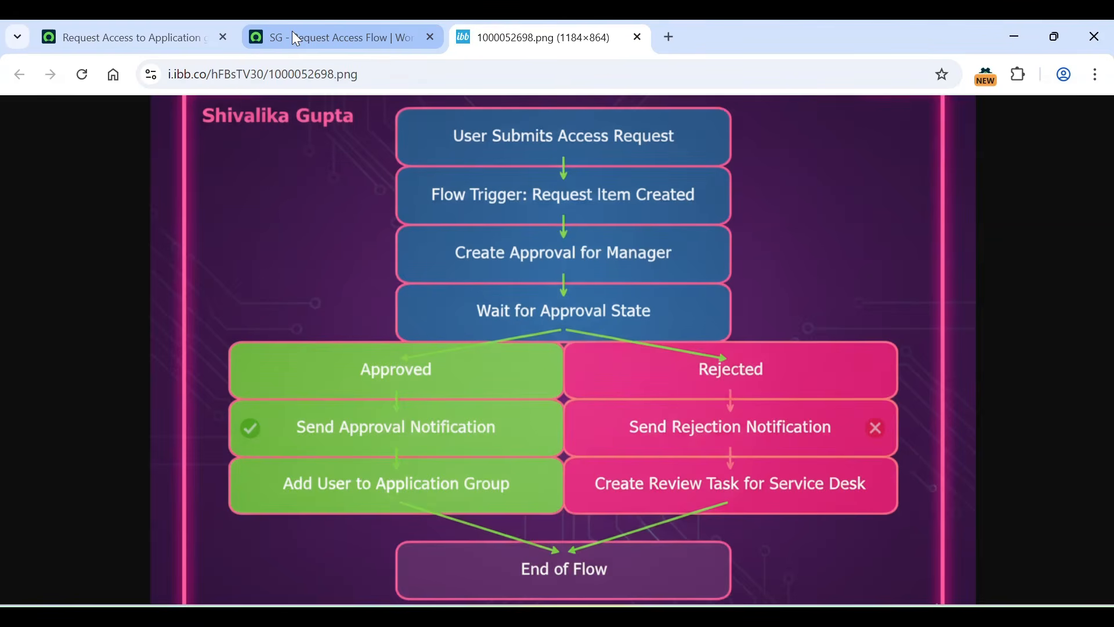
click(291, 31)
Add an Else If branch after the Approved by Manager block with the condition label "Approval is rejected"
scroll(406, 372, down, 2)
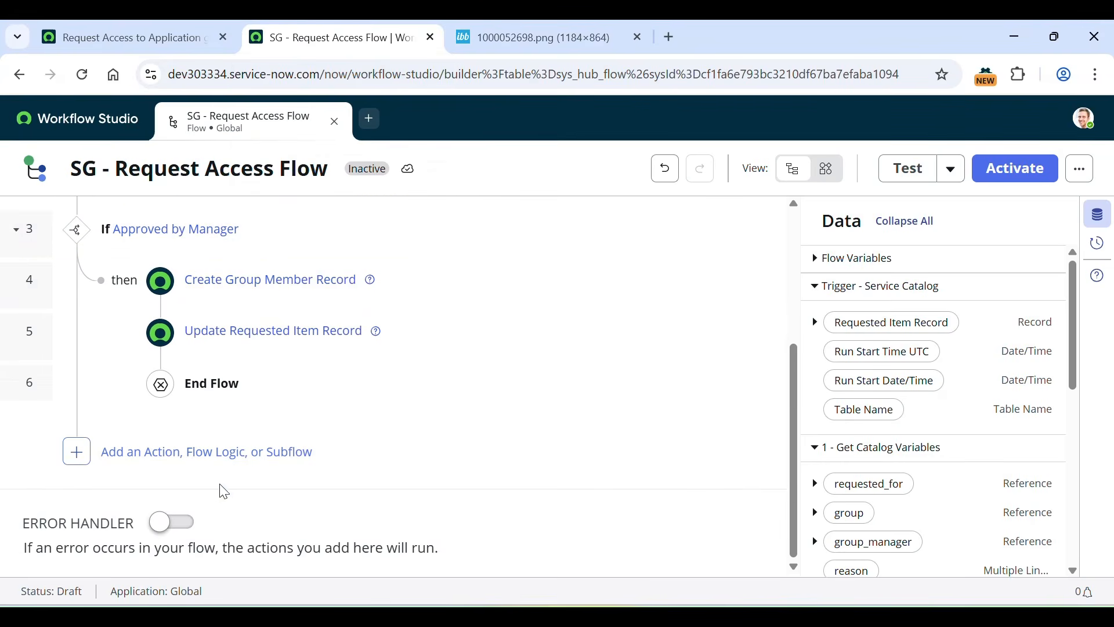
click(198, 462)
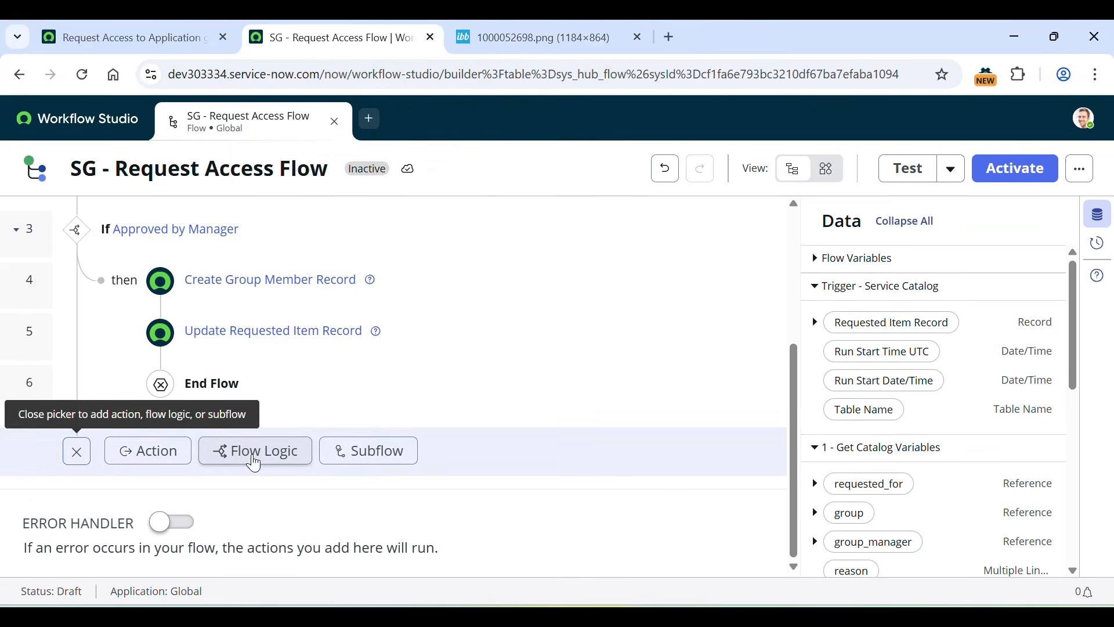
click(230, 448)
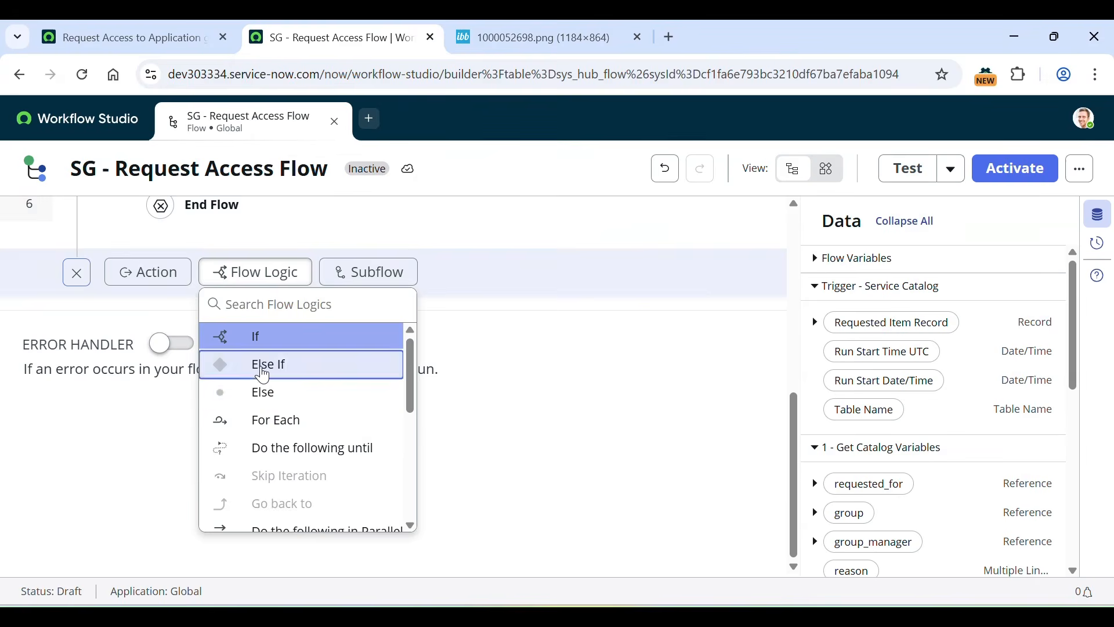
click(394, 365)
click(250, 302)
text(Approval i)
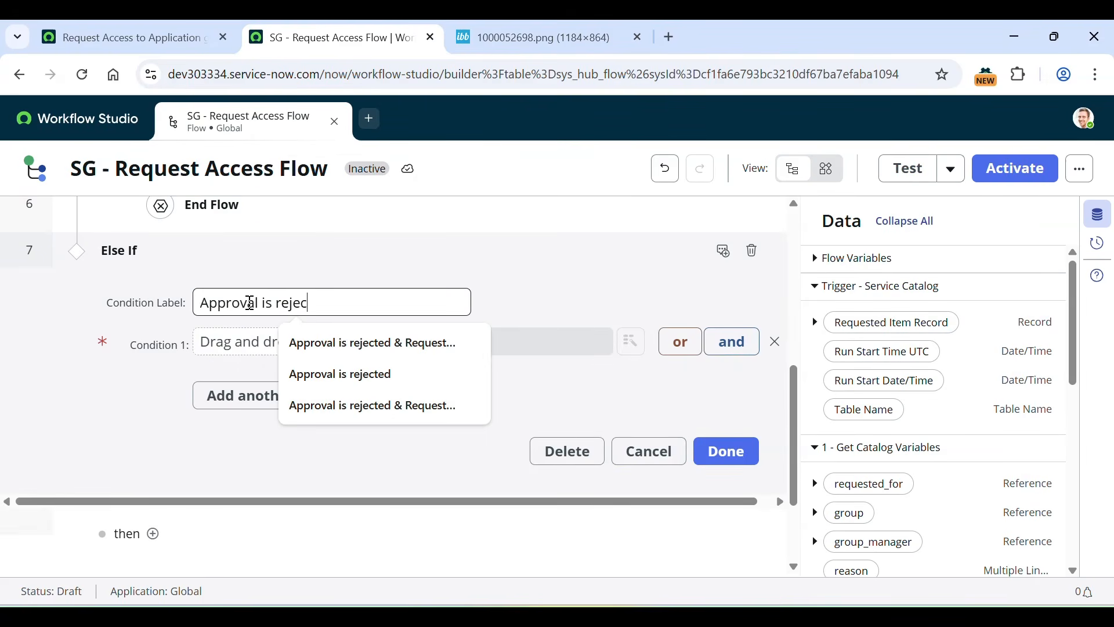
text(s rejec)
key(Down)
key(Down)
key(Return)
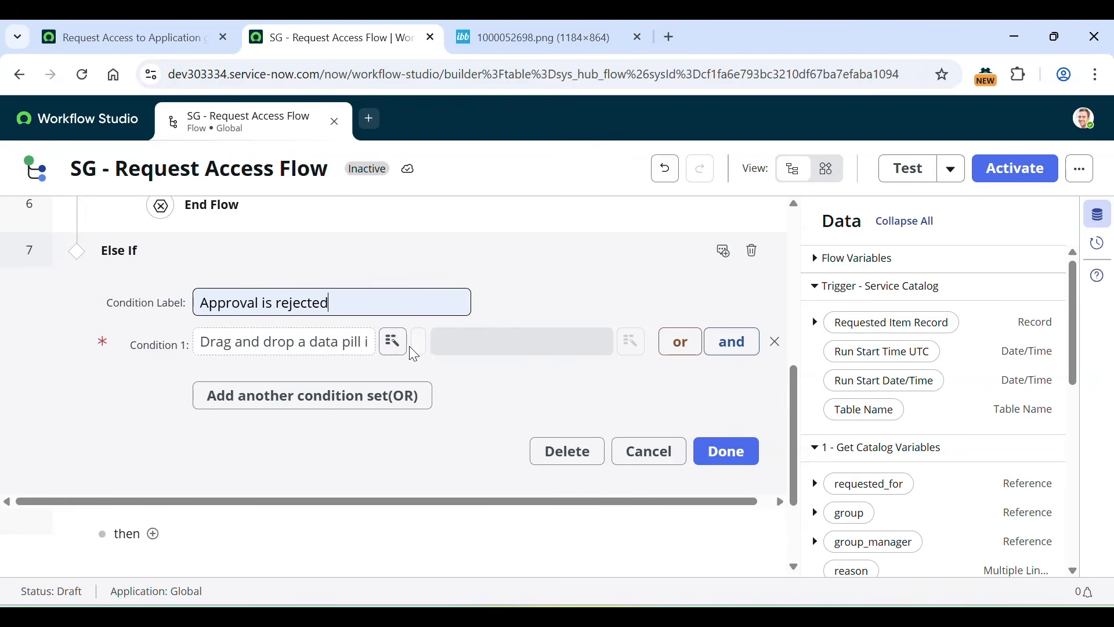
Set the Else If condition to the Ask For Approval step's Approval State being Rejected
click(393, 341)
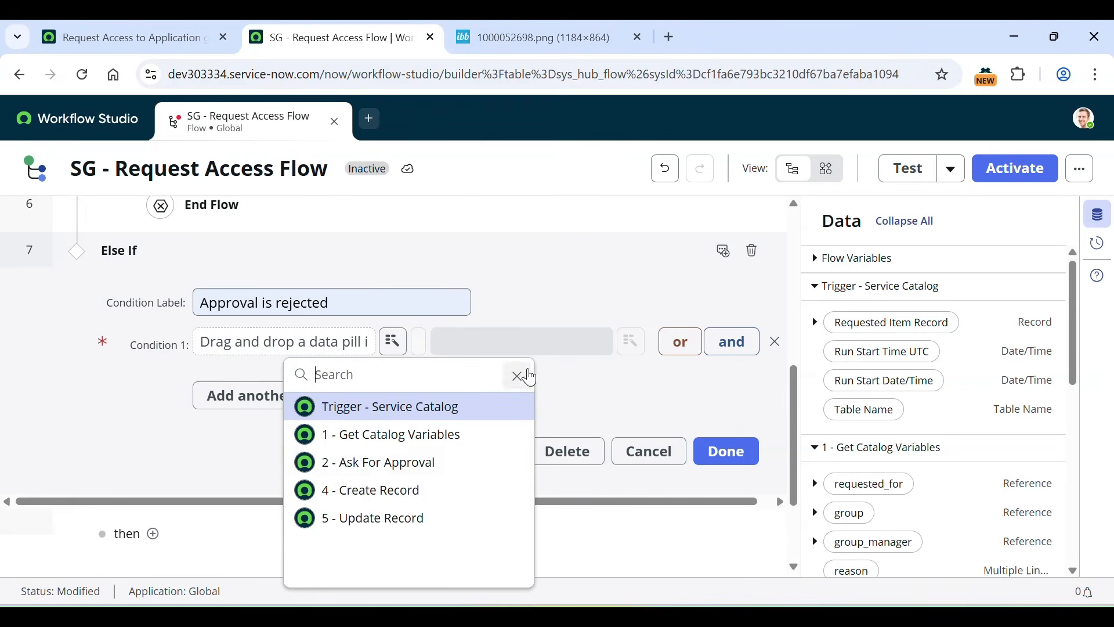
click(488, 464)
click(586, 409)
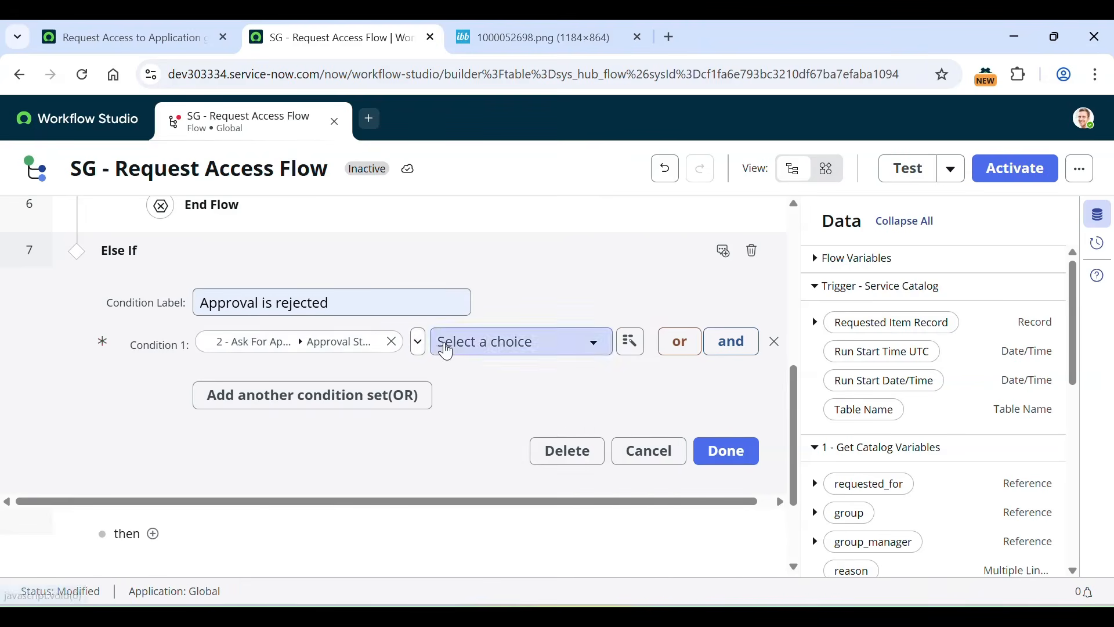
click(511, 341)
click(506, 484)
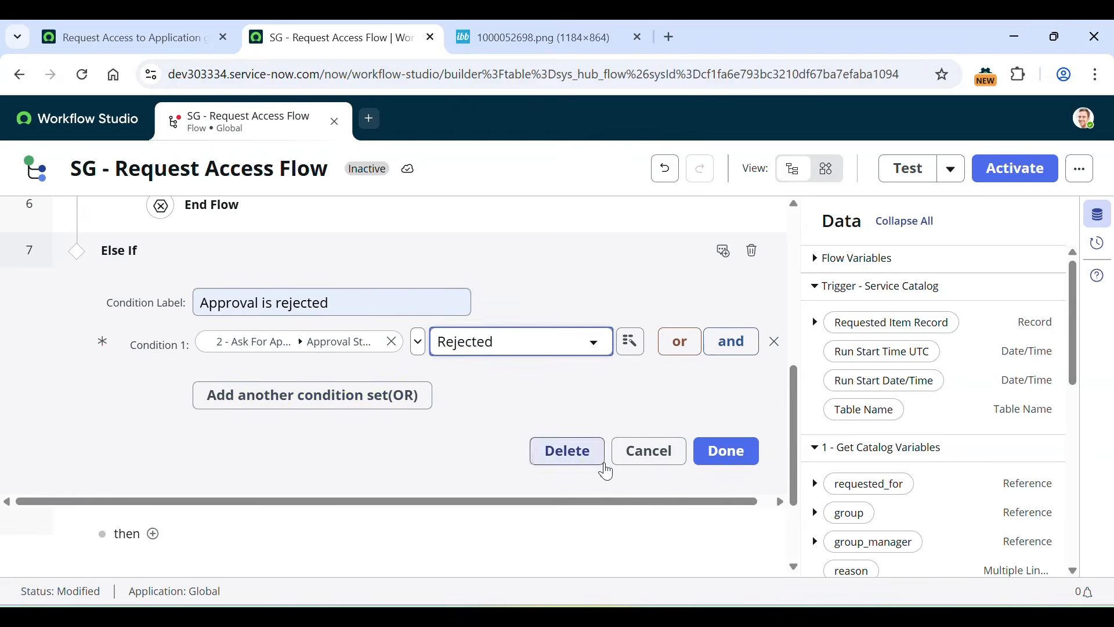
Add a Create Catalog Task action in the then branch of the Else If
scroll(373, 448, down, 2)
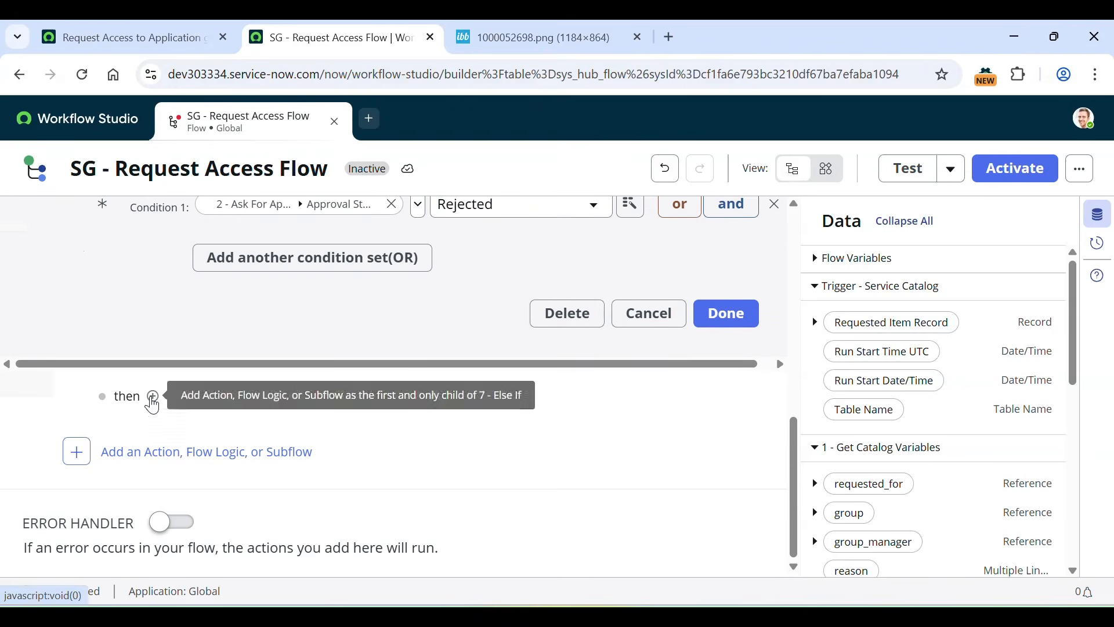
click(153, 396)
click(231, 403)
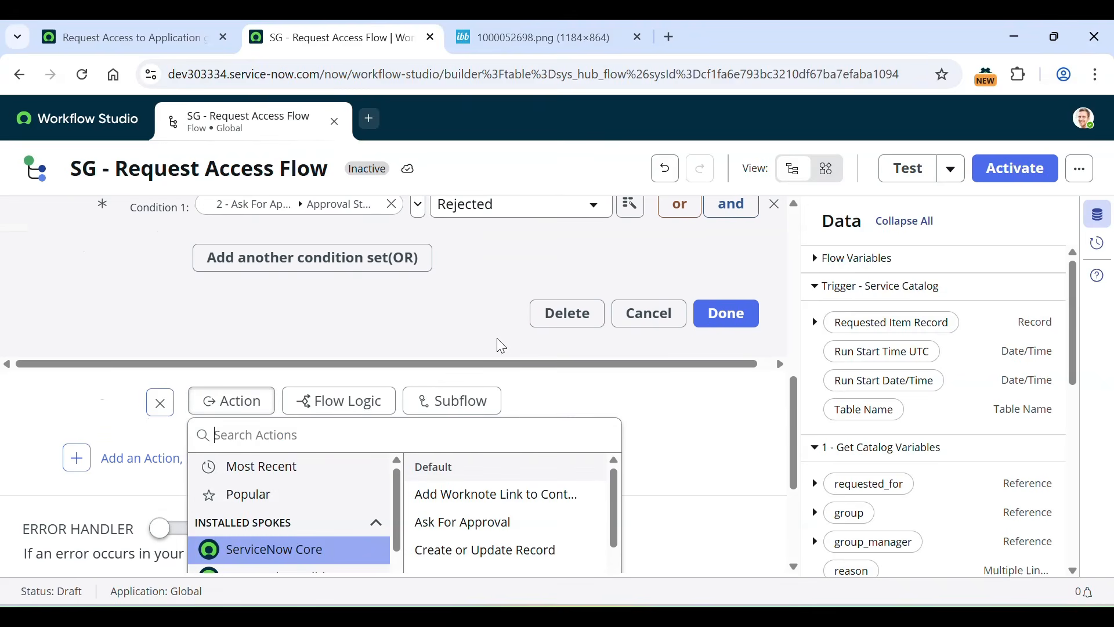
scroll(482, 467, down, 12)
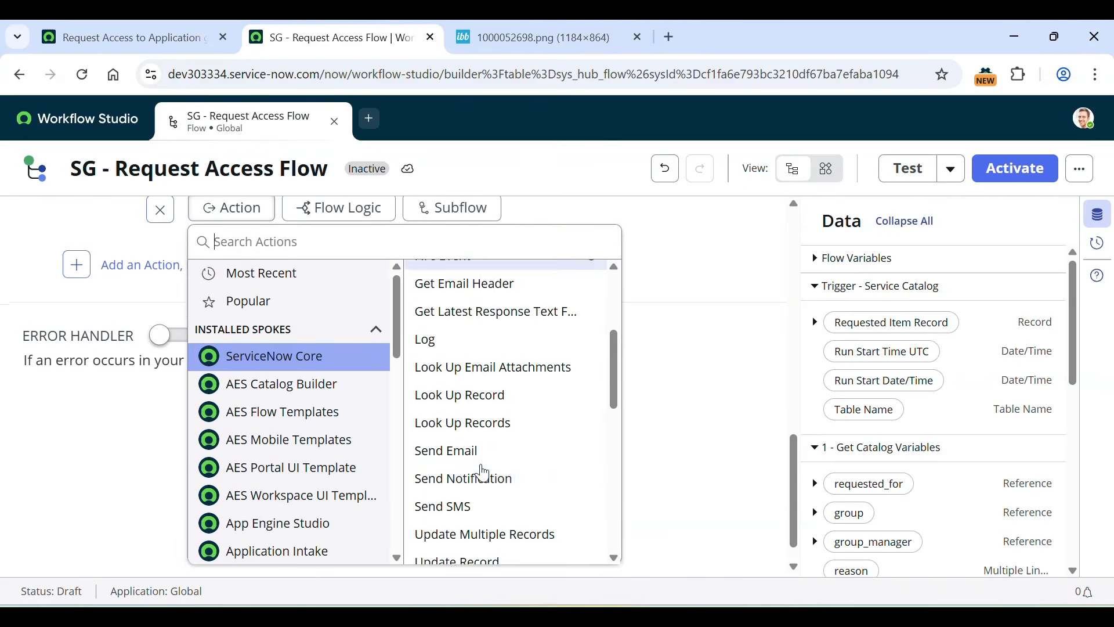
click(486, 471)
Set the catalog task's Requested Item to the trigger's Requested Item Record
scroll(406, 348, down, 2)
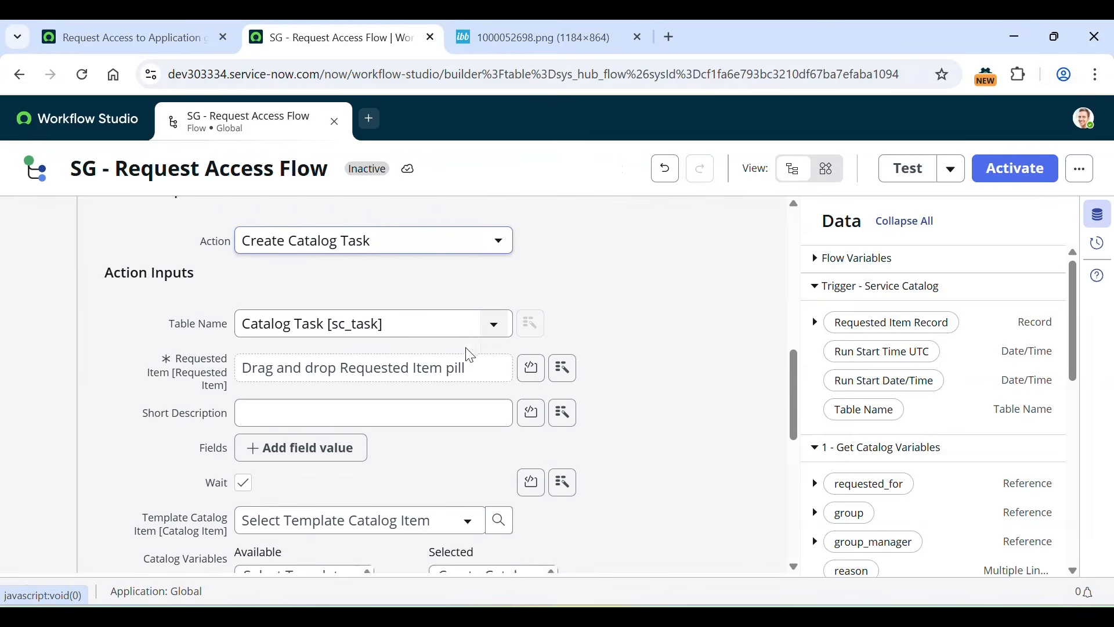
click(563, 336)
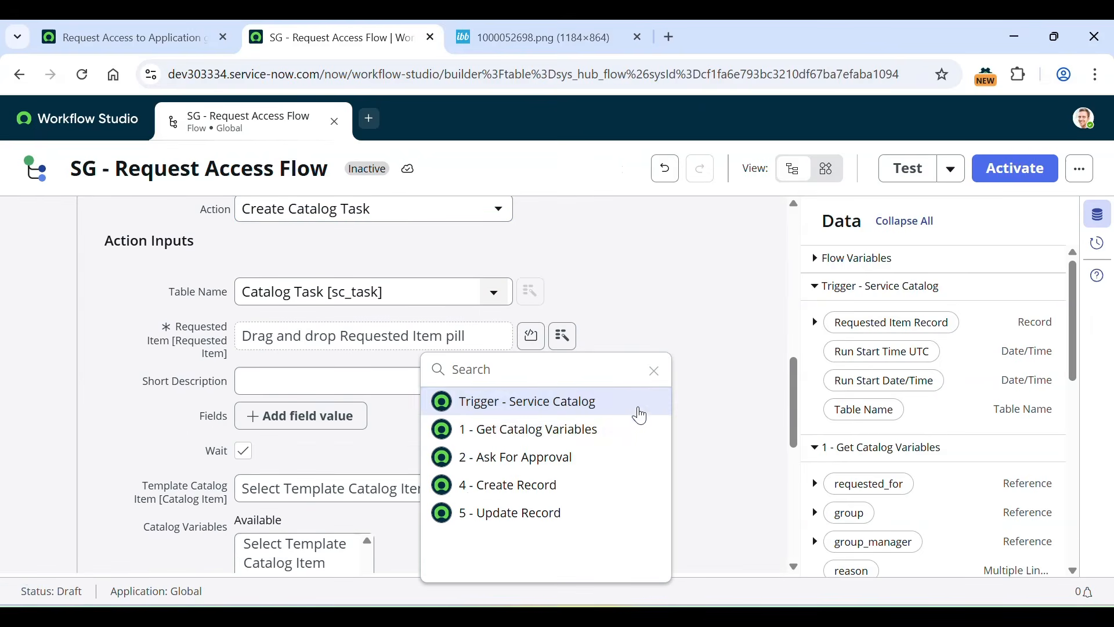
click(635, 404)
click(673, 406)
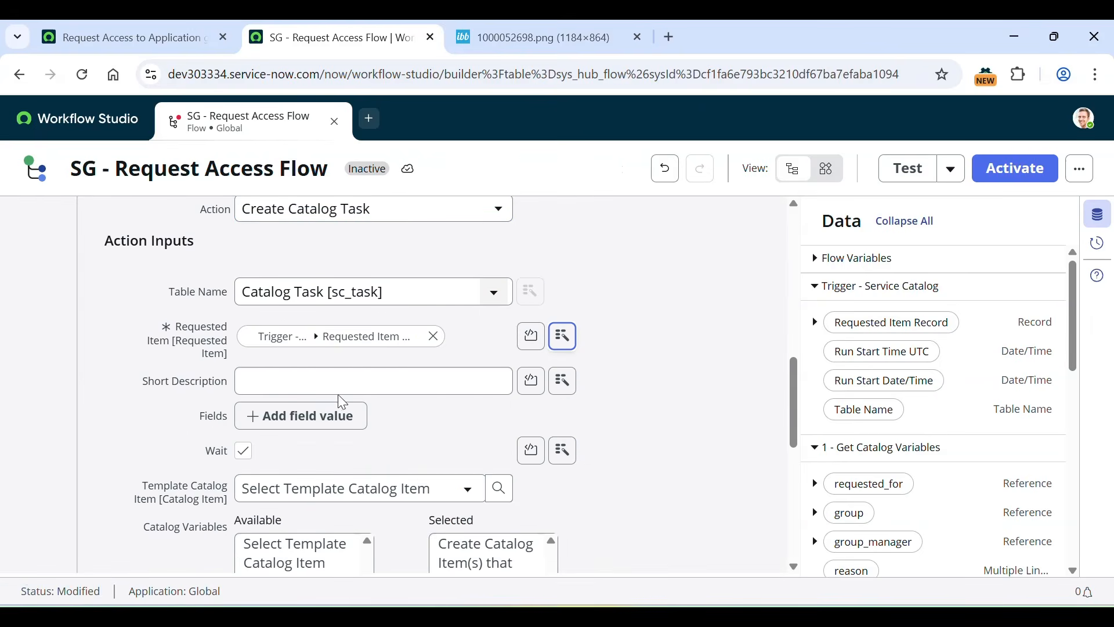
Set the catalog task's short description to "Review the rejected request access for further action."
click(398, 378)
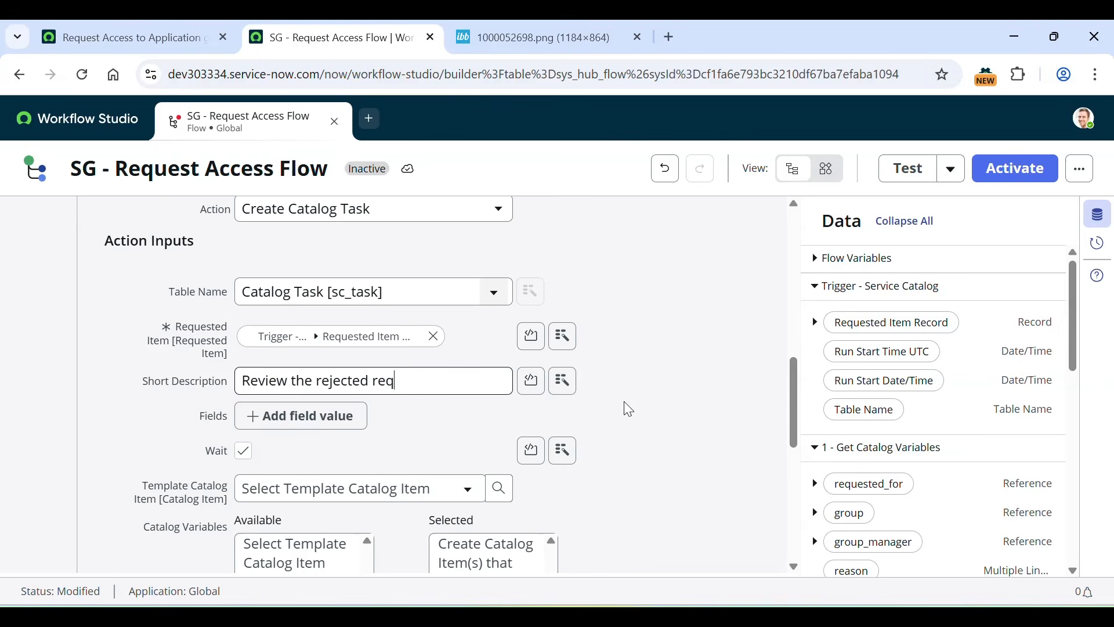
text(access for further action.)
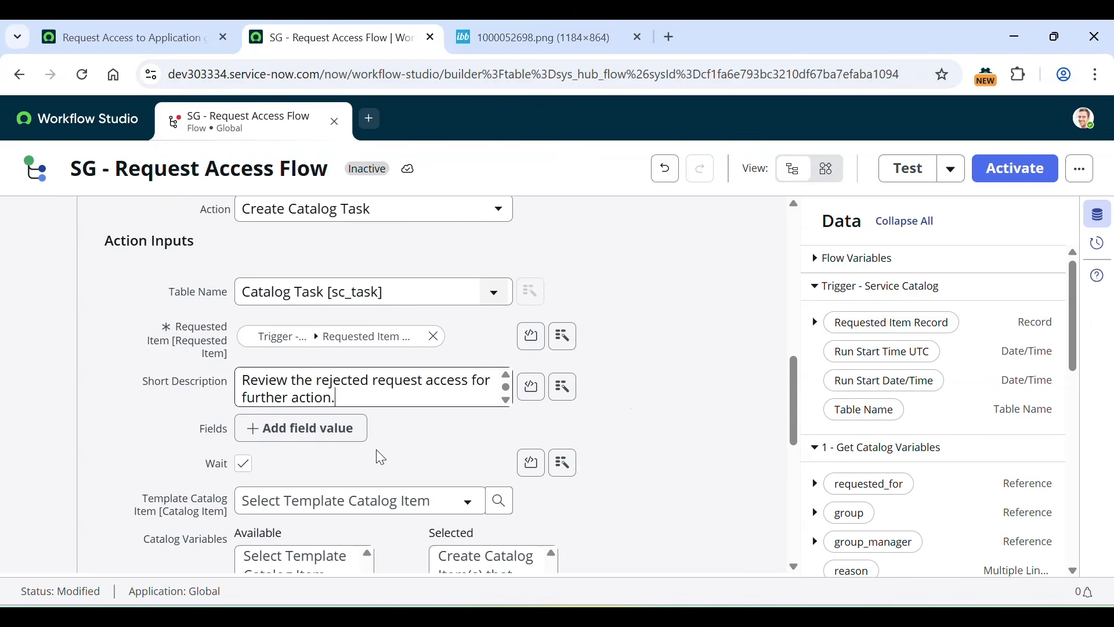
scroll(313, 392, down, 1)
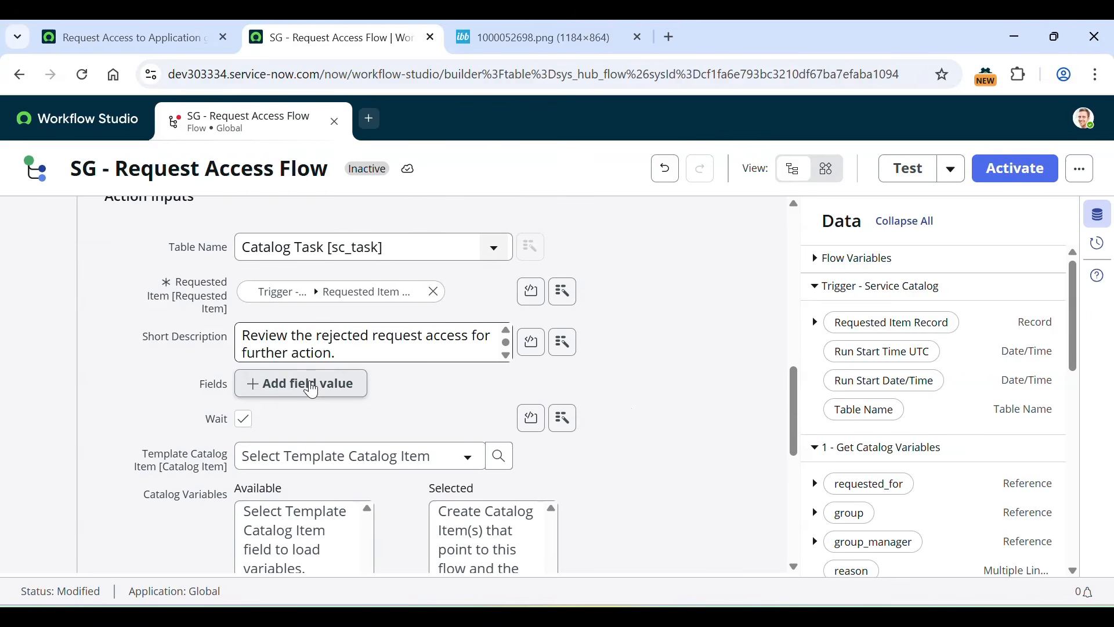
Add an Assignment group field with the value ITSM App-Dev to the catalog task and save the action
click(311, 390)
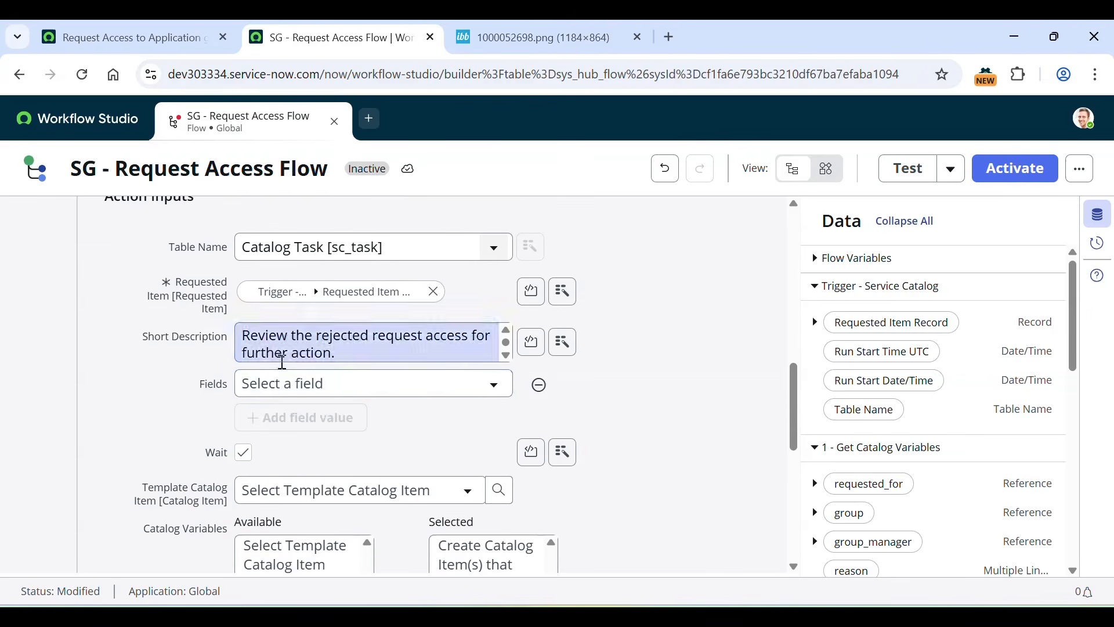
click(278, 389)
text(assign)
key(Down)
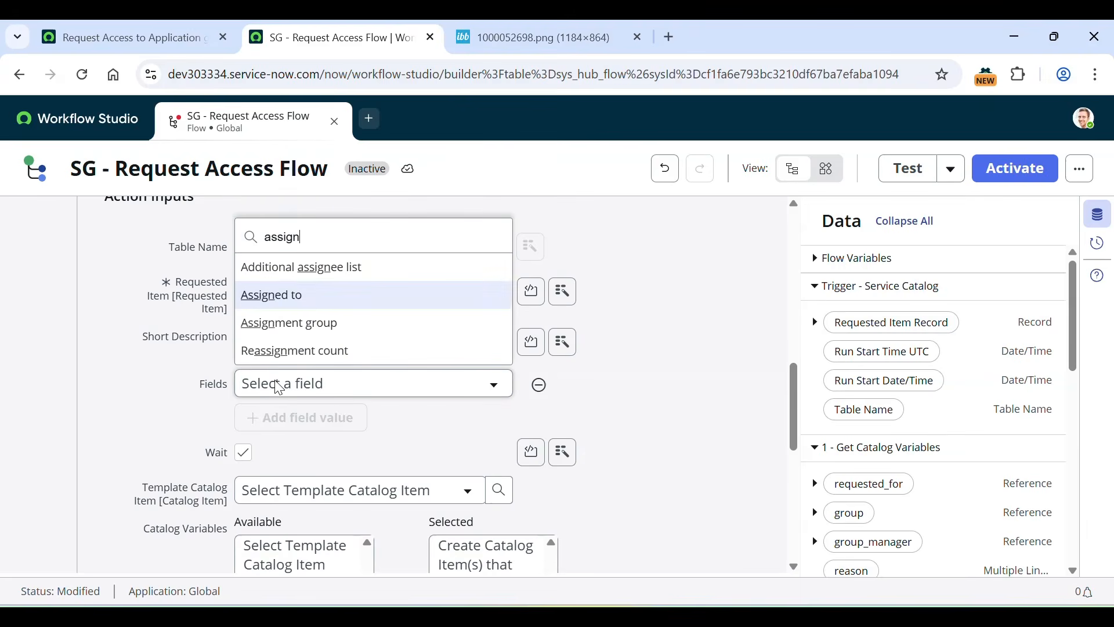
key(Down)
key(Return)
click(505, 399)
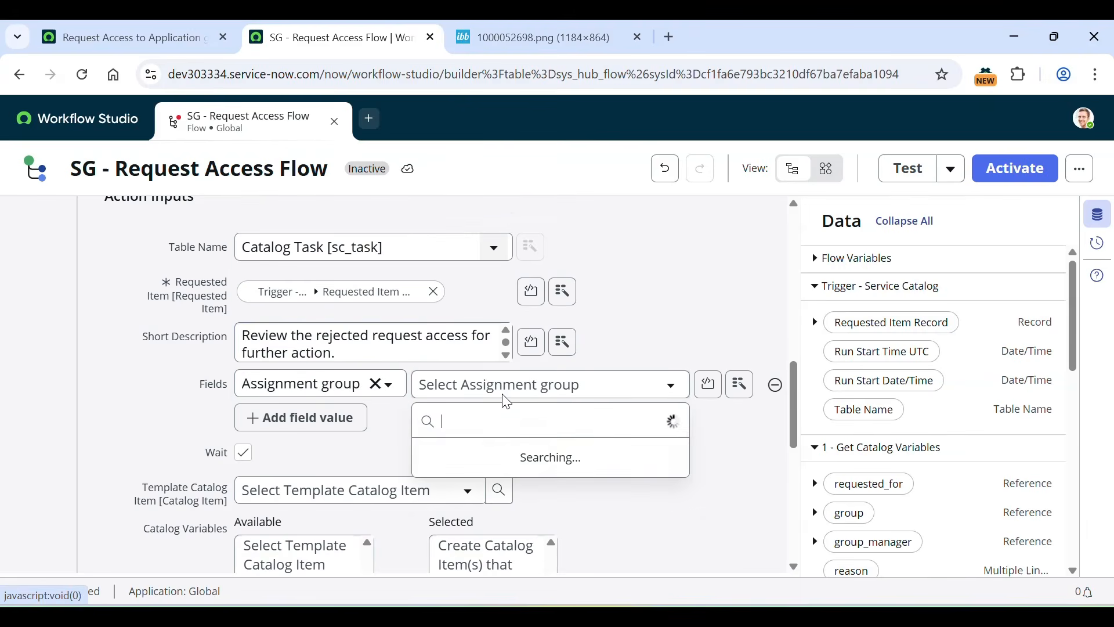
text(ITSM)
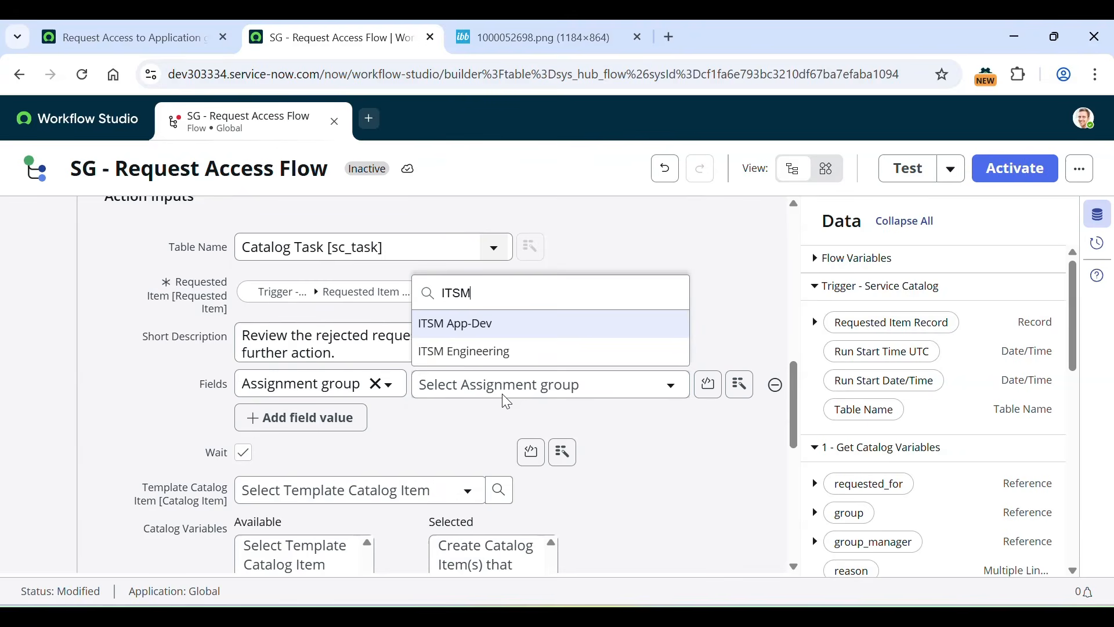
key(Return)
scroll(499, 403, down, 5)
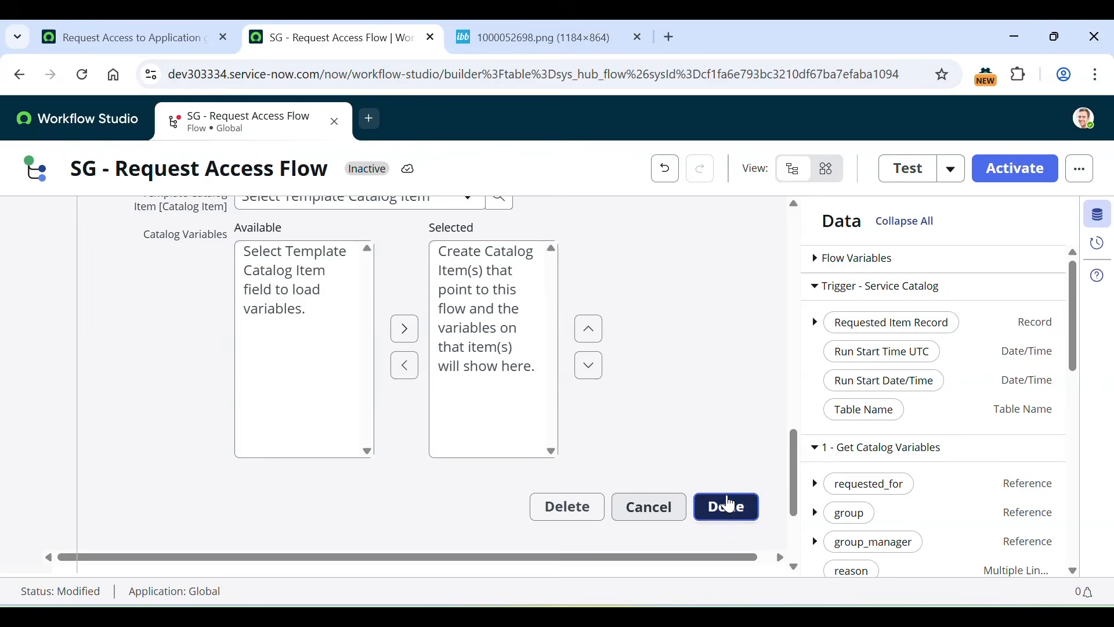
click(726, 506)
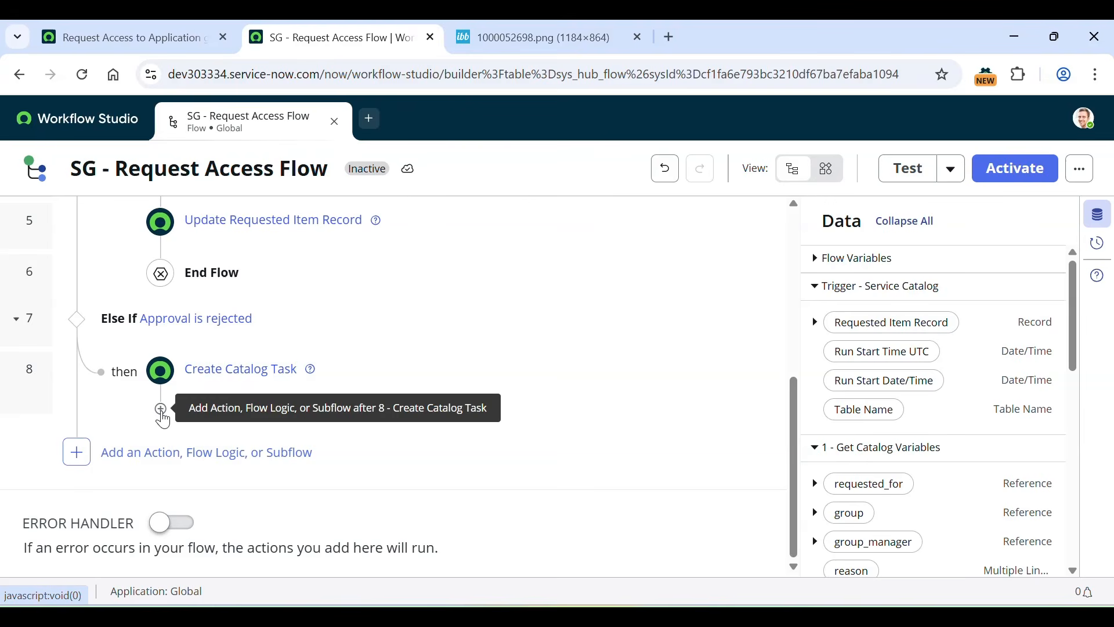
Add an If flow logic after the Create Catalog Task action, labelled "Catalog task changes to closed complete"
click(162, 410)
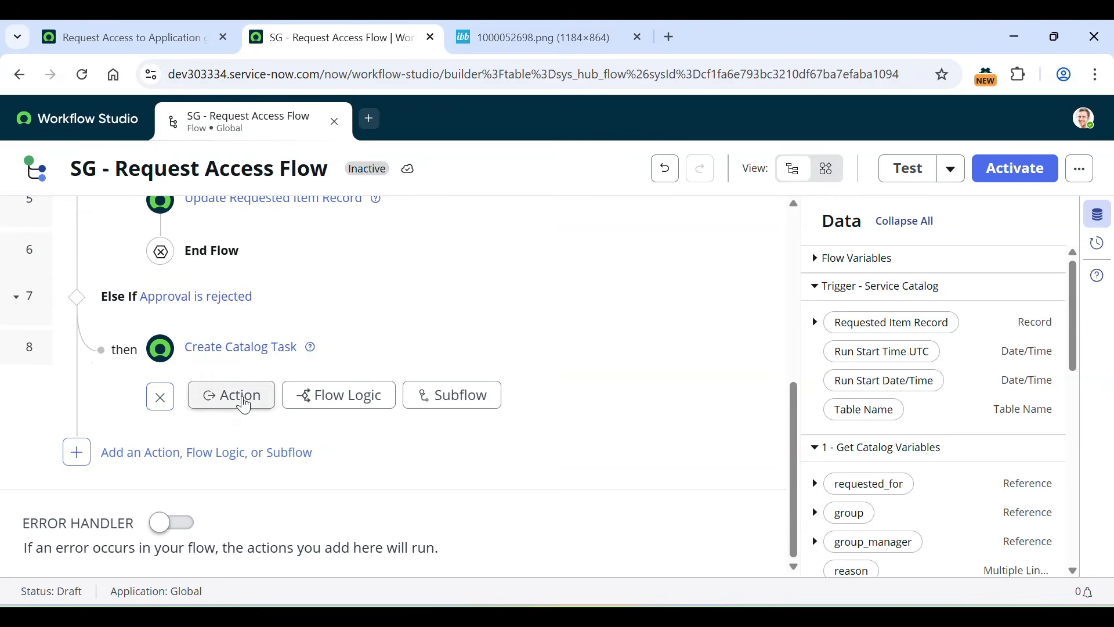
click(360, 398)
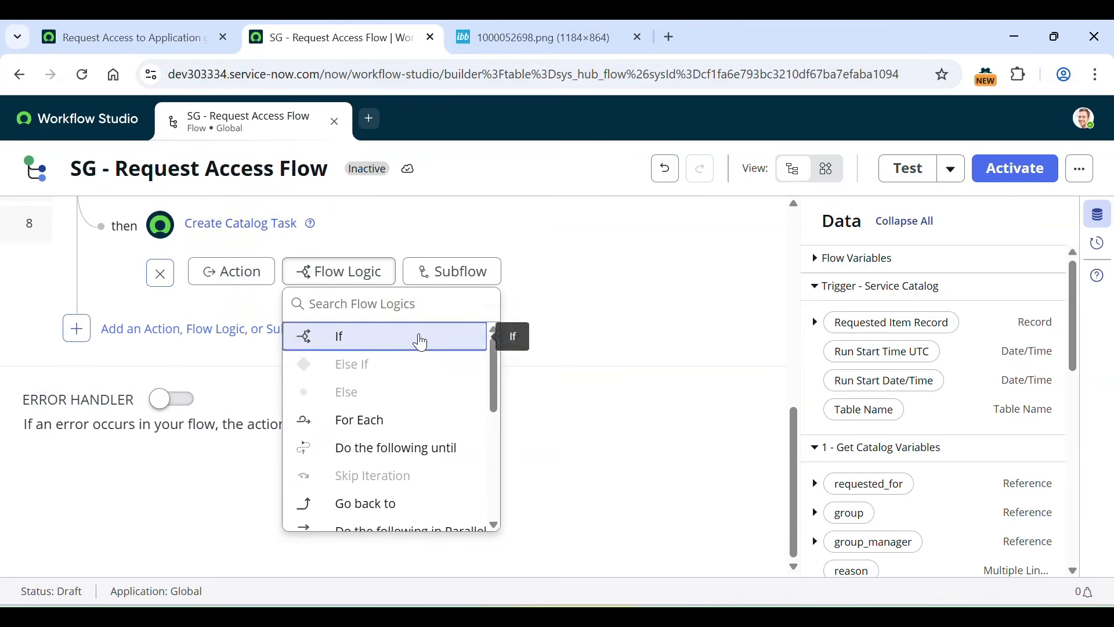
click(419, 340)
click(413, 371)
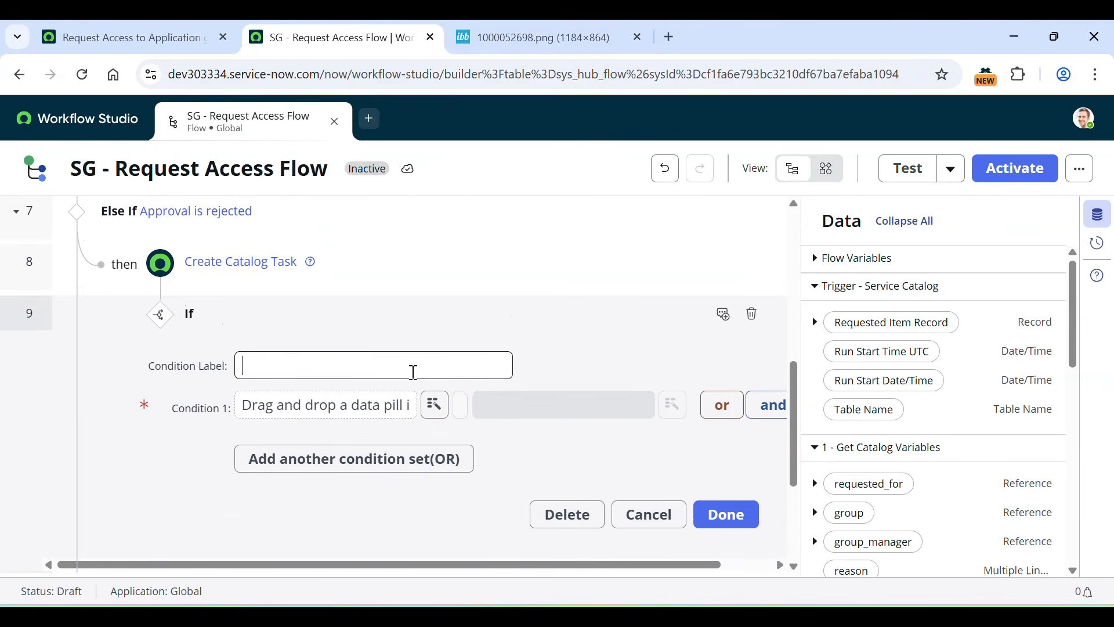
text(If Catalog tas)
text(Catalog)
key(Down)
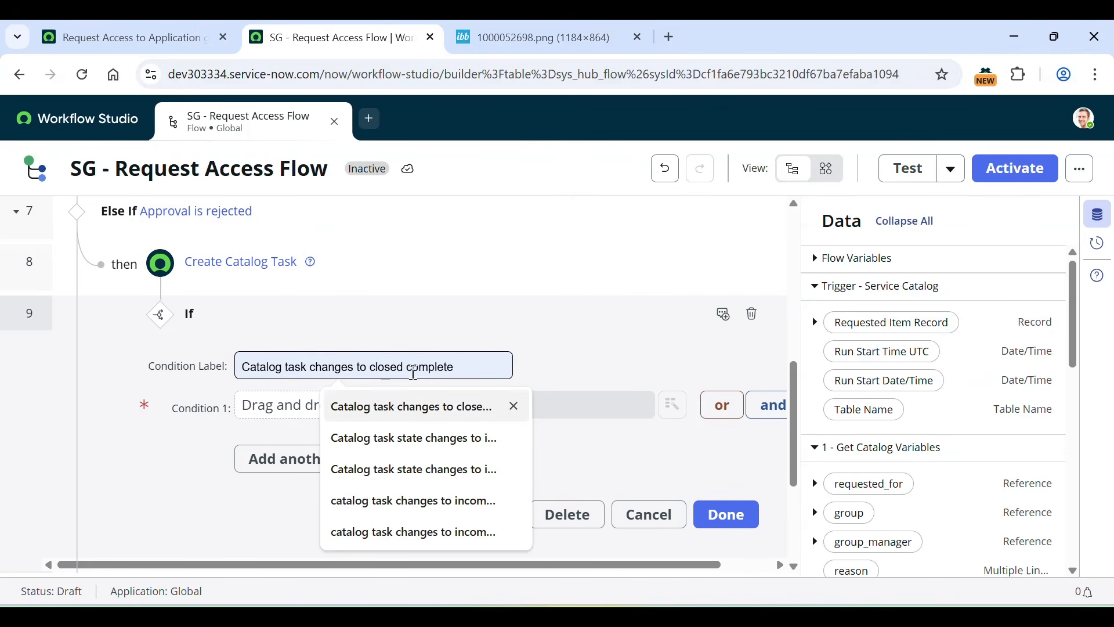
key(Return)
key(BackSpace)
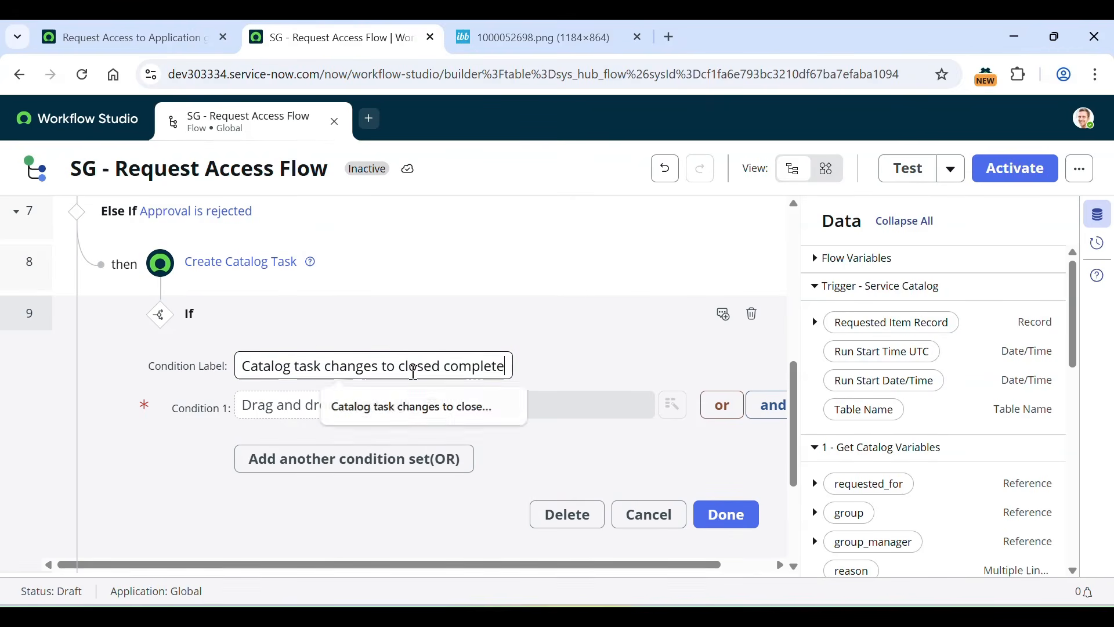
Set the If condition to the Create Catalog Task step's catalog task State being Closed Complete and save it
scroll(412, 373, down, 1)
click(435, 373)
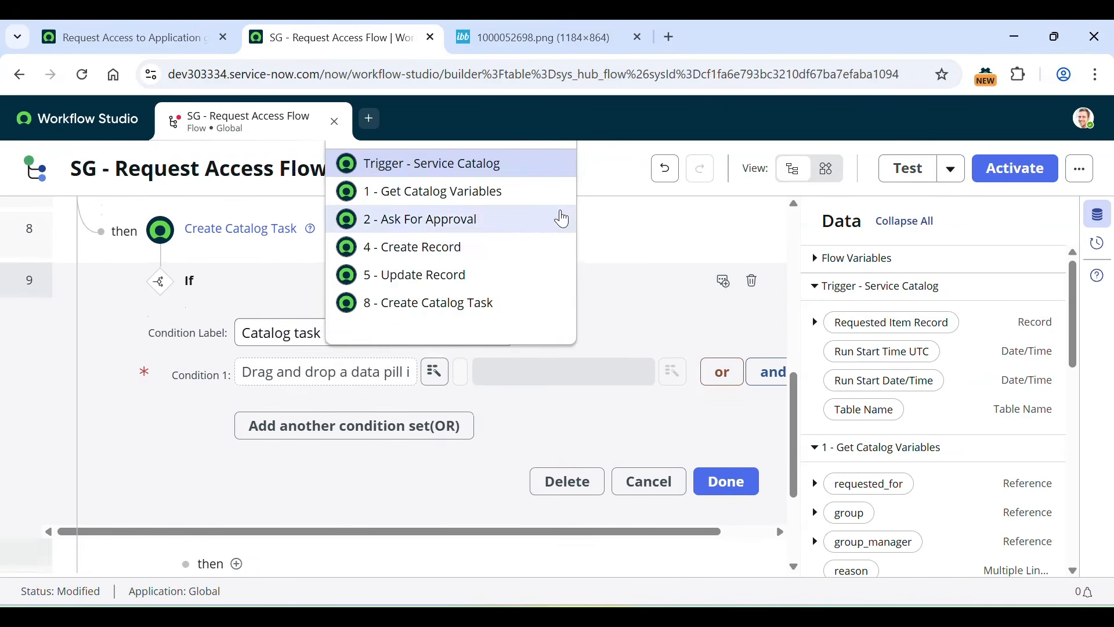
click(543, 304)
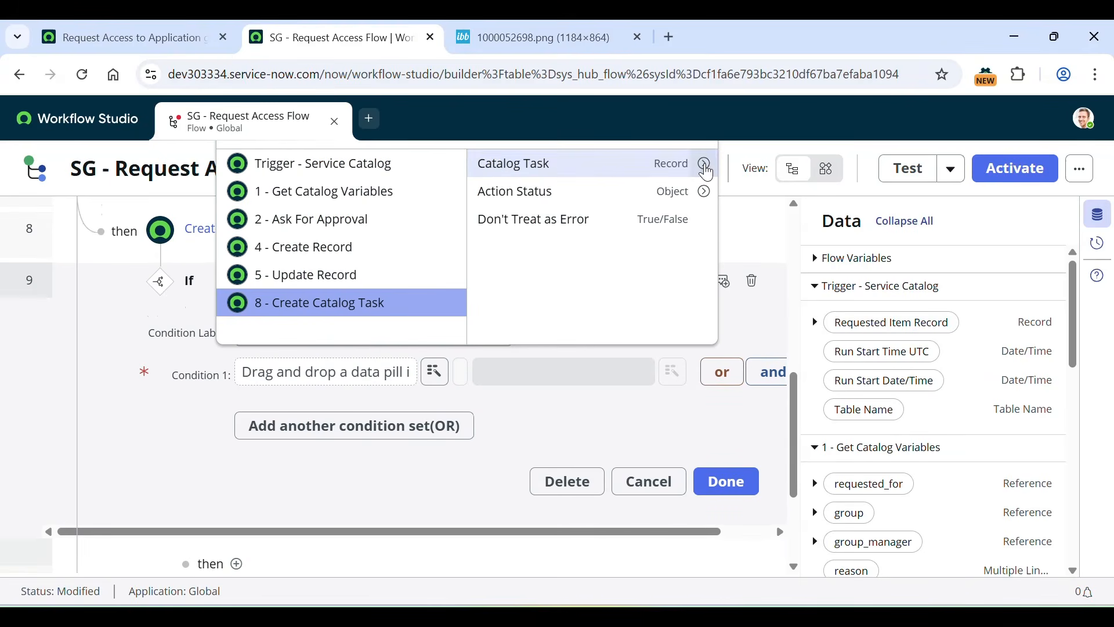
click(703, 162)
text(state)
key(Return)
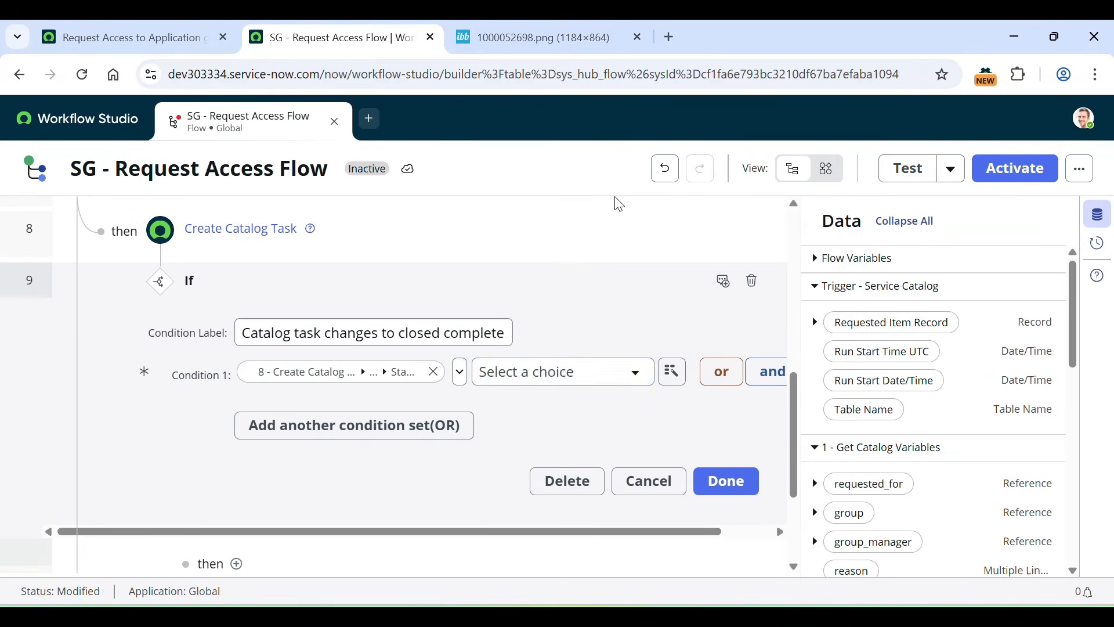
click(536, 373)
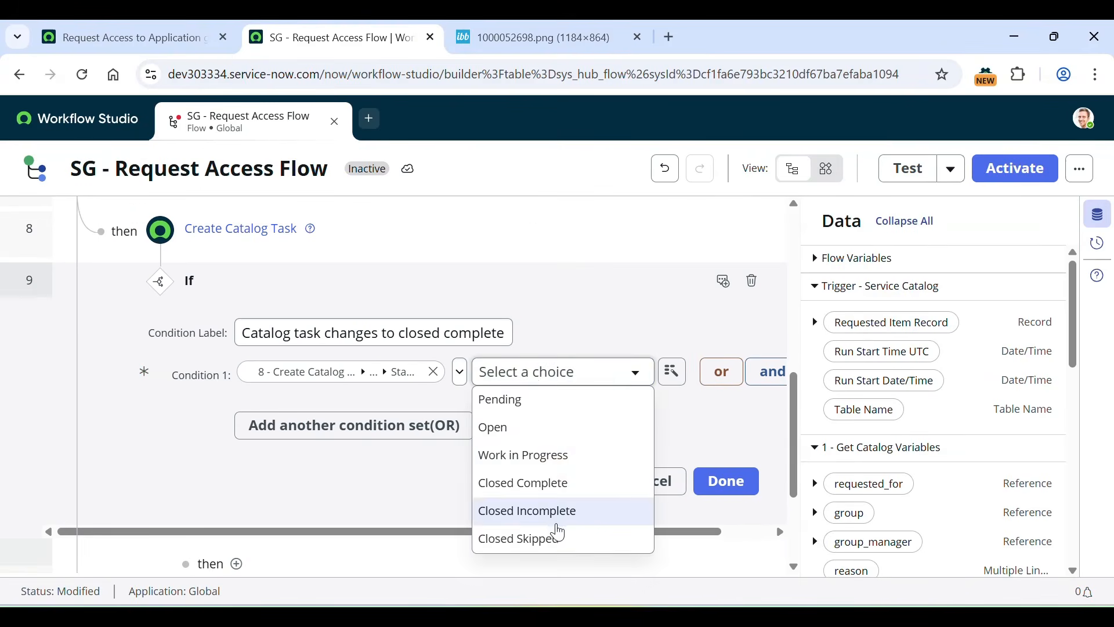
click(547, 486)
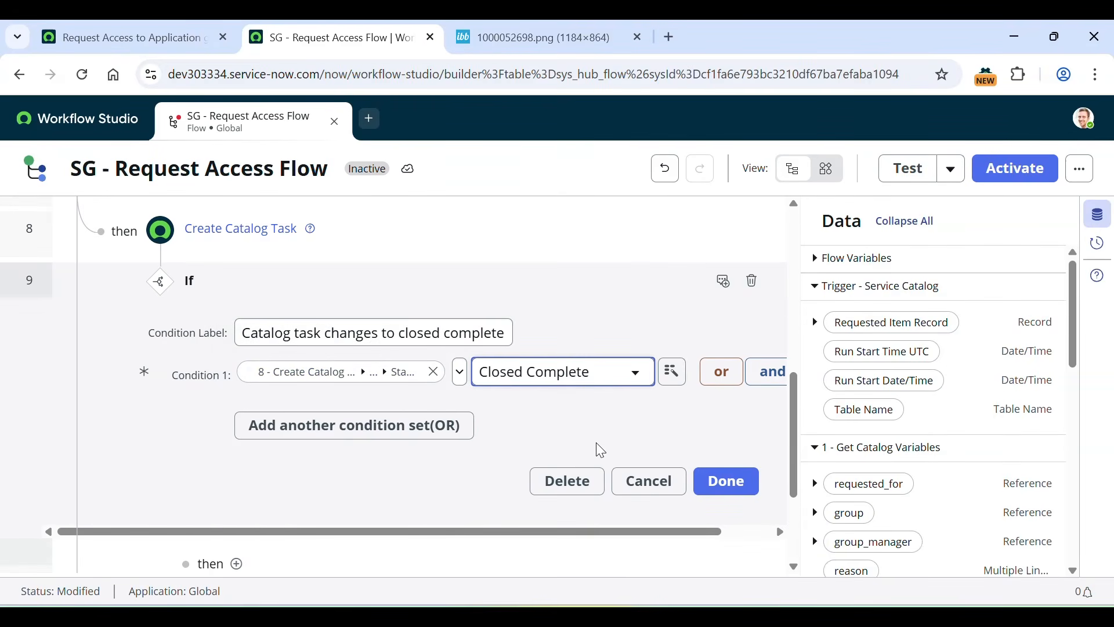
scroll(349, 423, down, 1)
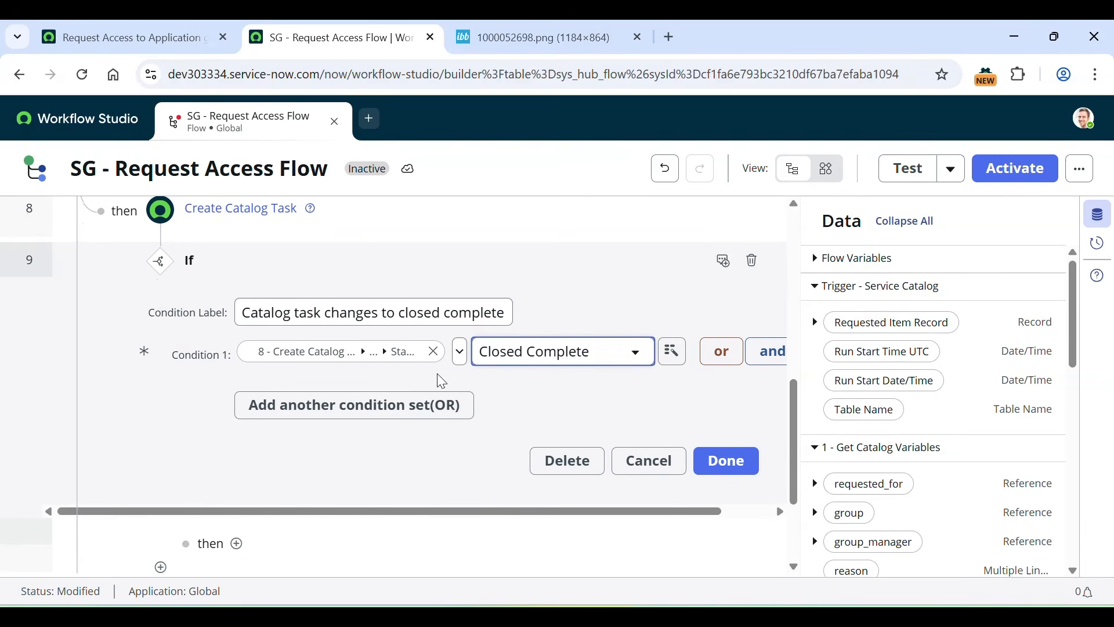
scroll(287, 531, down, 3)
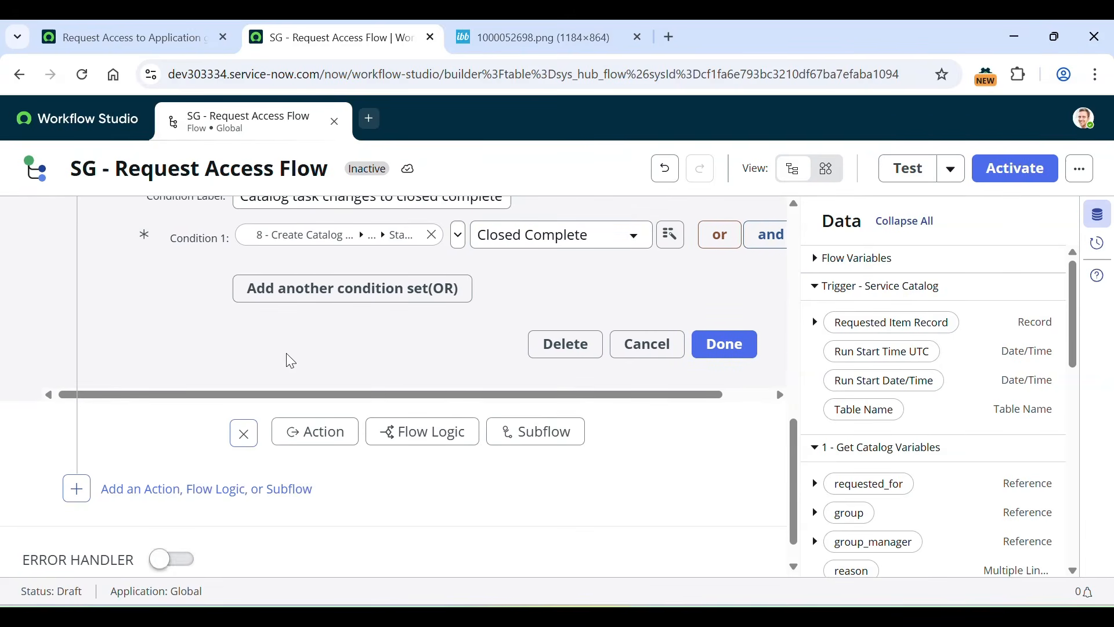
scroll(291, 360, up, 1)
click(723, 386)
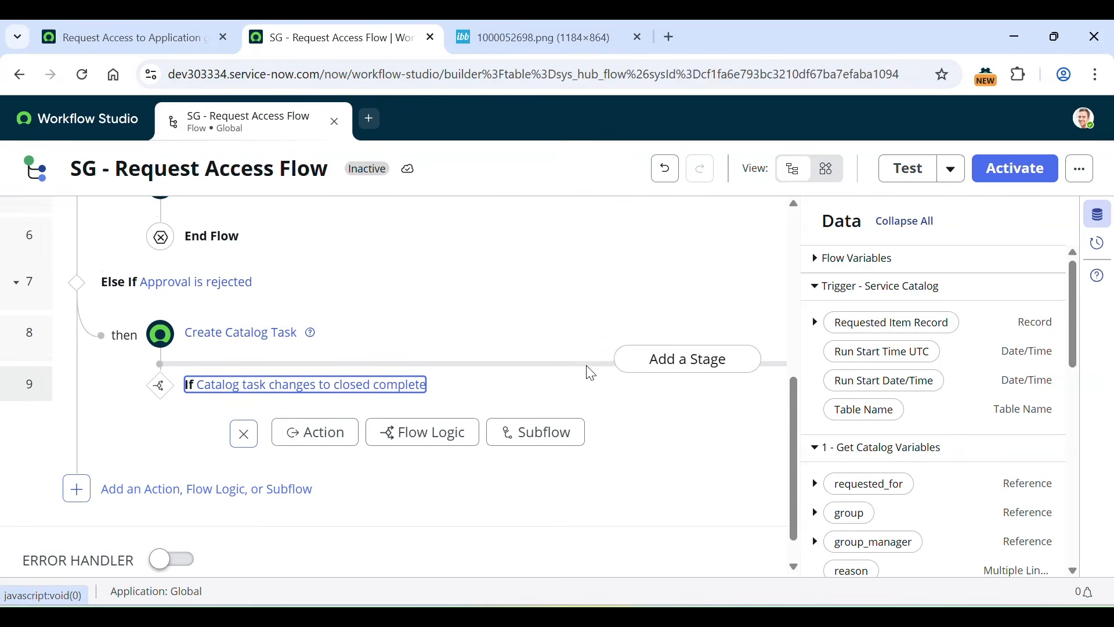
Duplicate the Update Requested Item Record action and move the copy into the then branch of the closed-complete If
scroll(590, 372, up, 2)
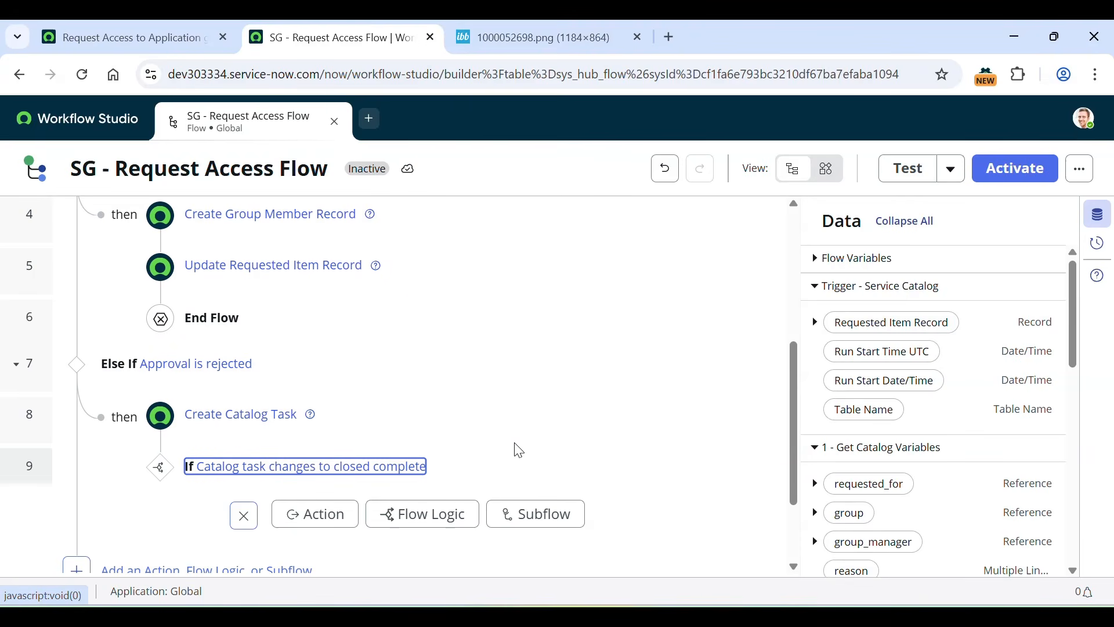
scroll(468, 368, up, 4)
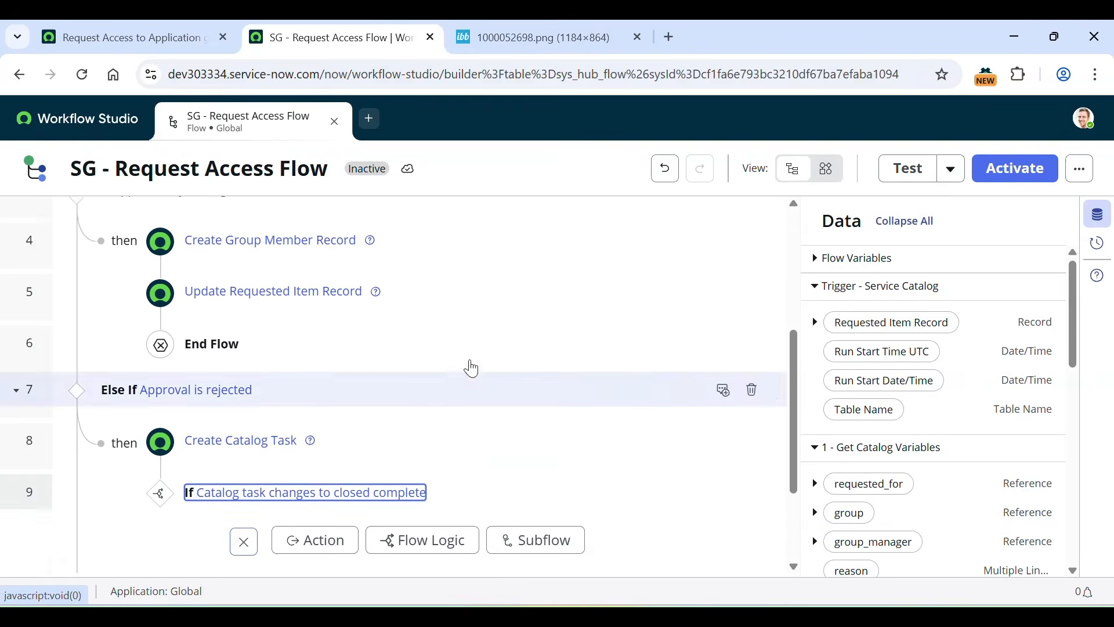
scroll(468, 367, down, 4)
scroll(468, 368, down, 1)
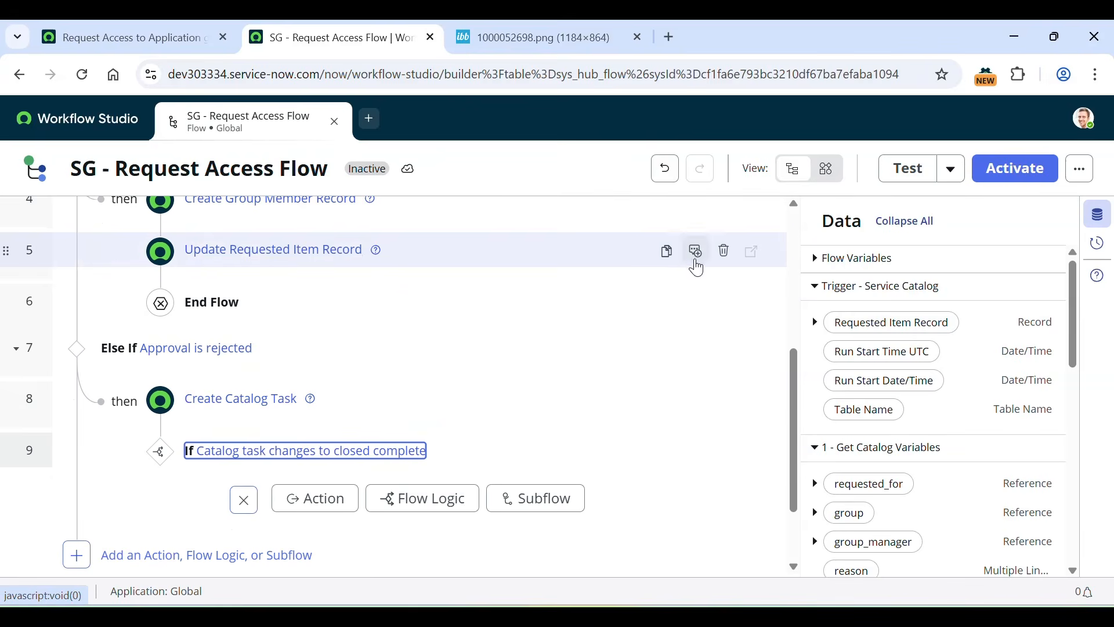
click(667, 252)
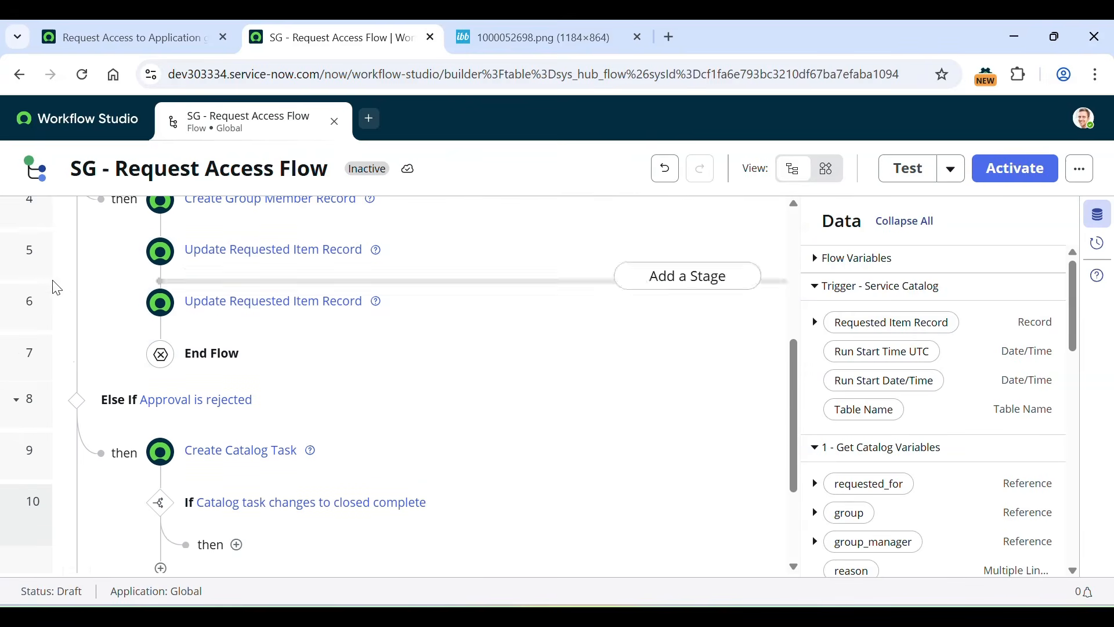
drag(7, 302, 252, 542)
click(772, 408)
scroll(316, 368, down, 1)
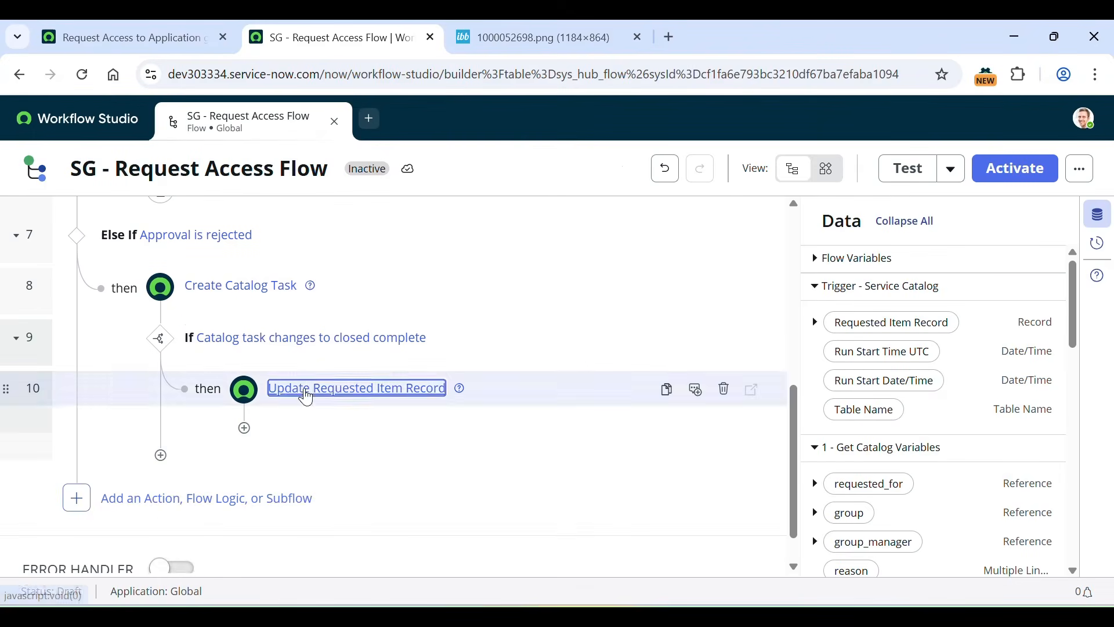
Replace the copied update action's work notes with "The associated catalog task has been marked closed complete." and save it
click(306, 395)
scroll(563, 410, down, 4)
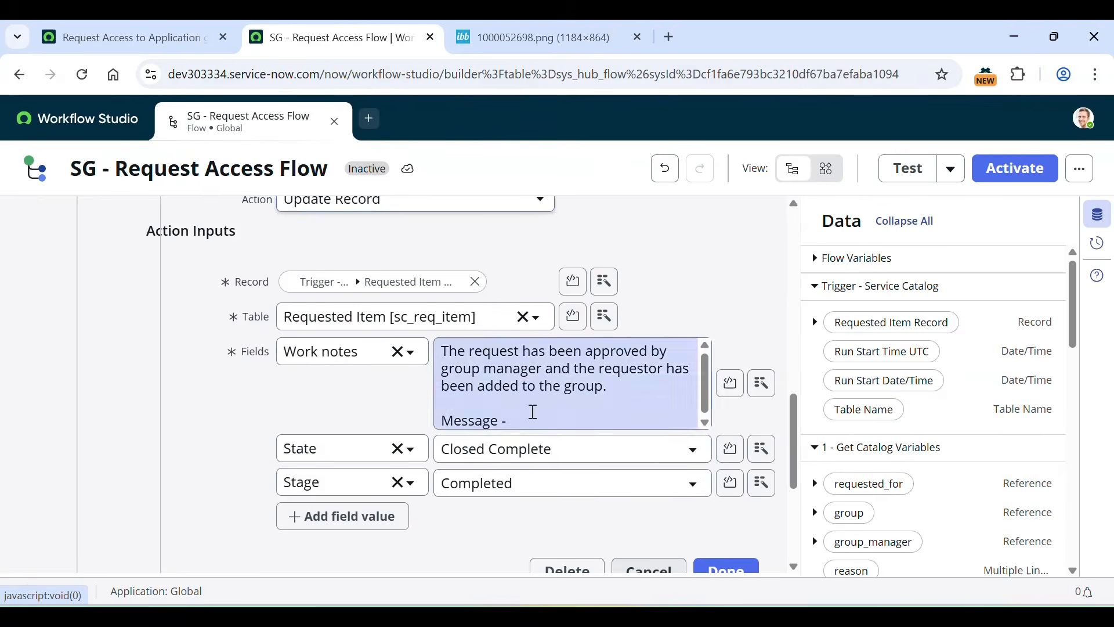
key(ctrl+a)
key(BackSpace)
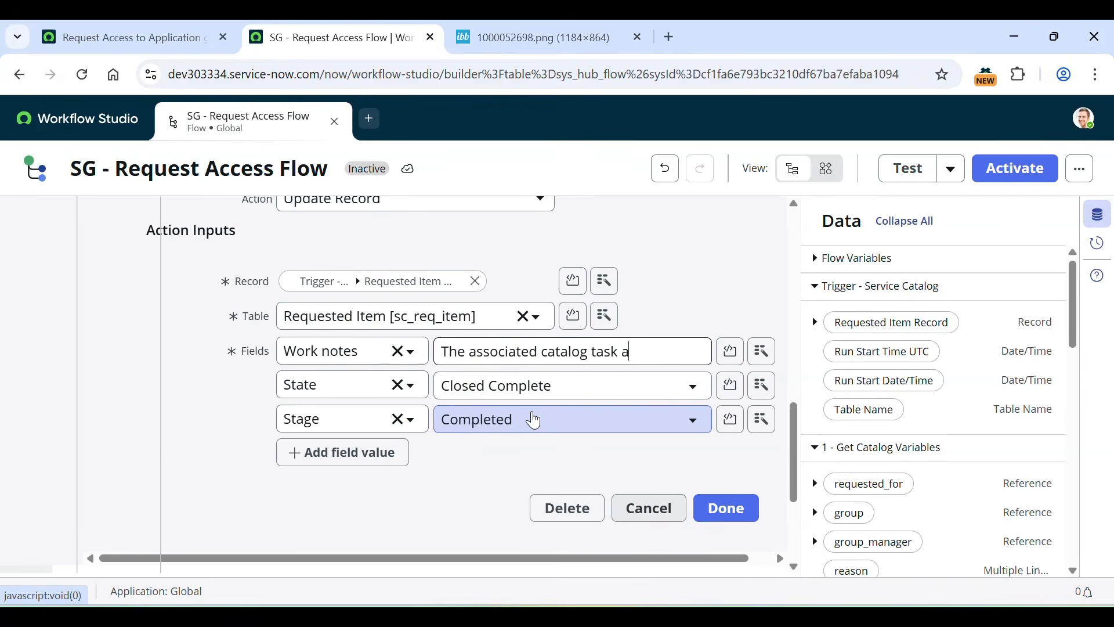
text(ark)
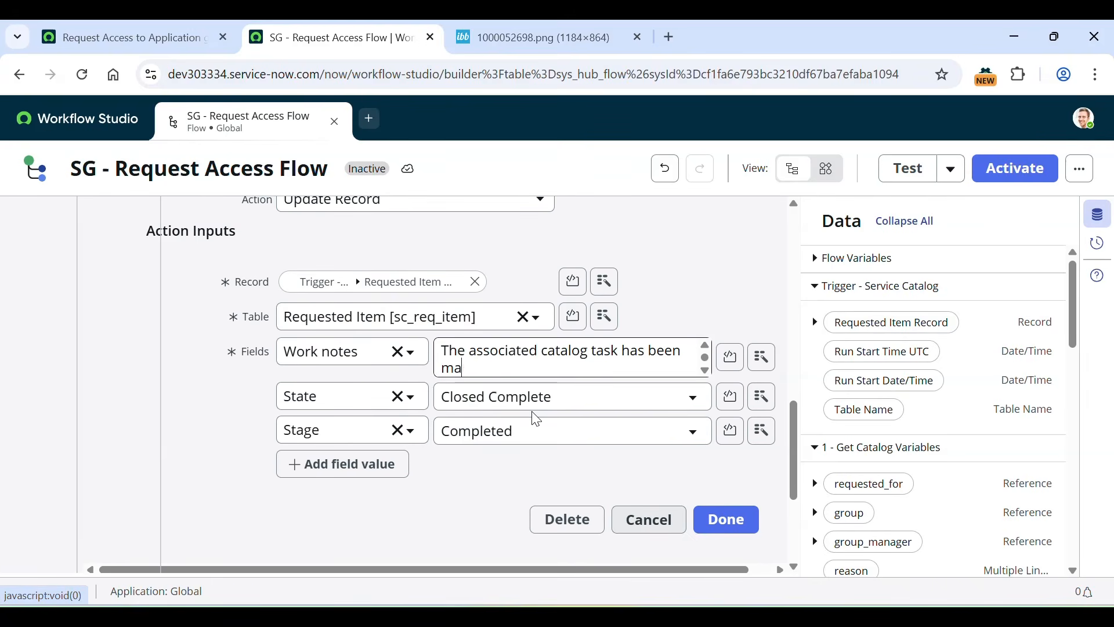
text(ed closed complete.)
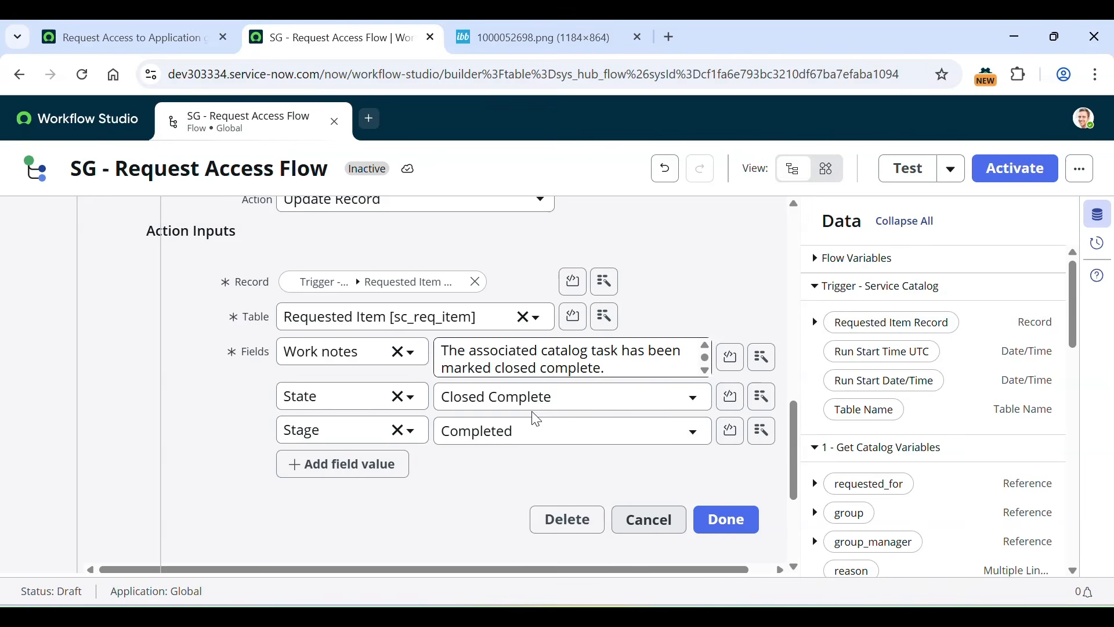
scroll(587, 434, down, 1)
scroll(477, 449, up, 2)
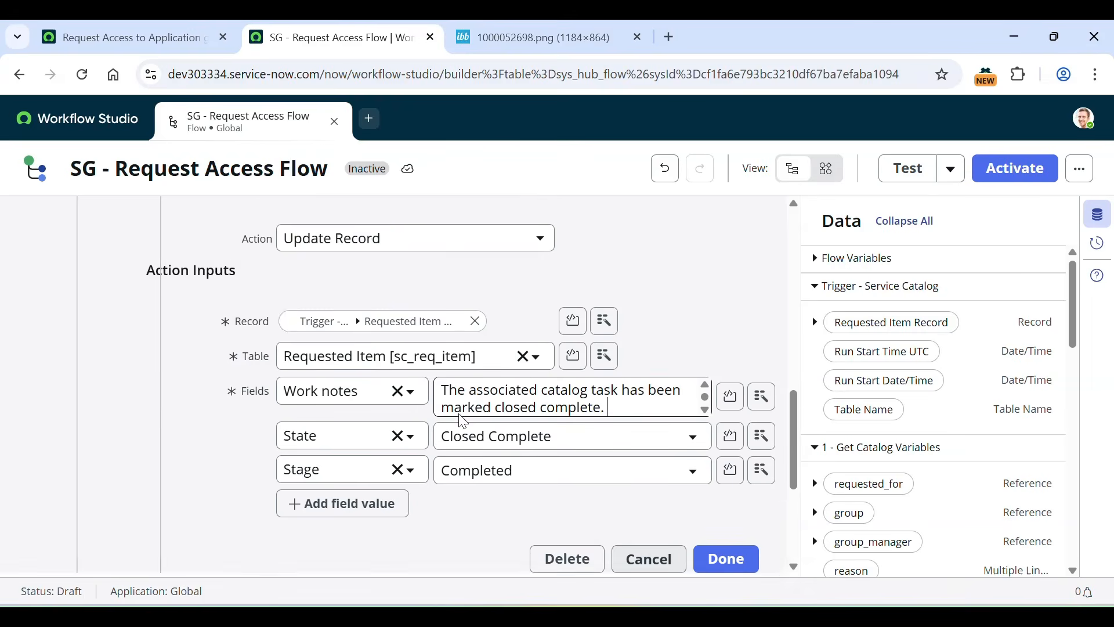
scroll(463, 422, down, 1)
click(726, 477)
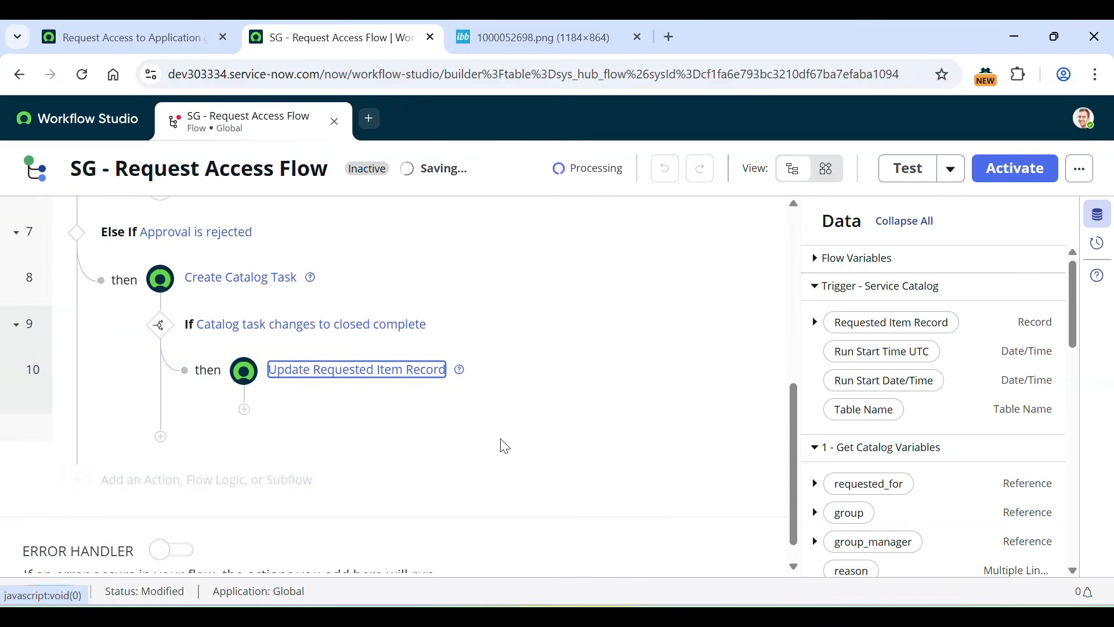
Add an End Flow after the Update Requested Item Record action in the closed-complete If branch
click(244, 381)
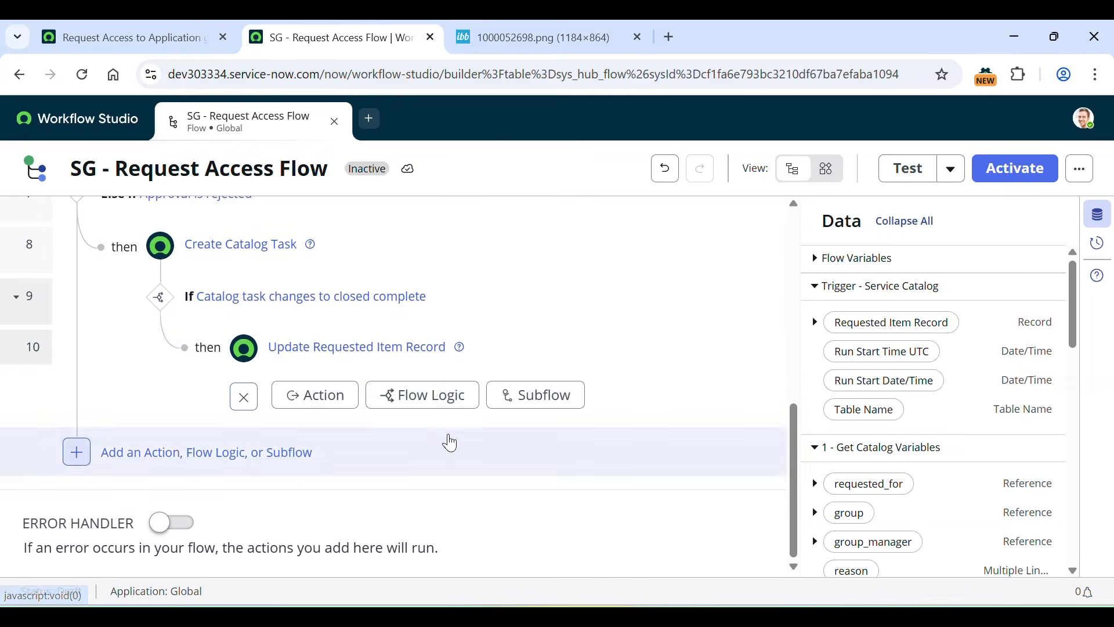
click(418, 399)
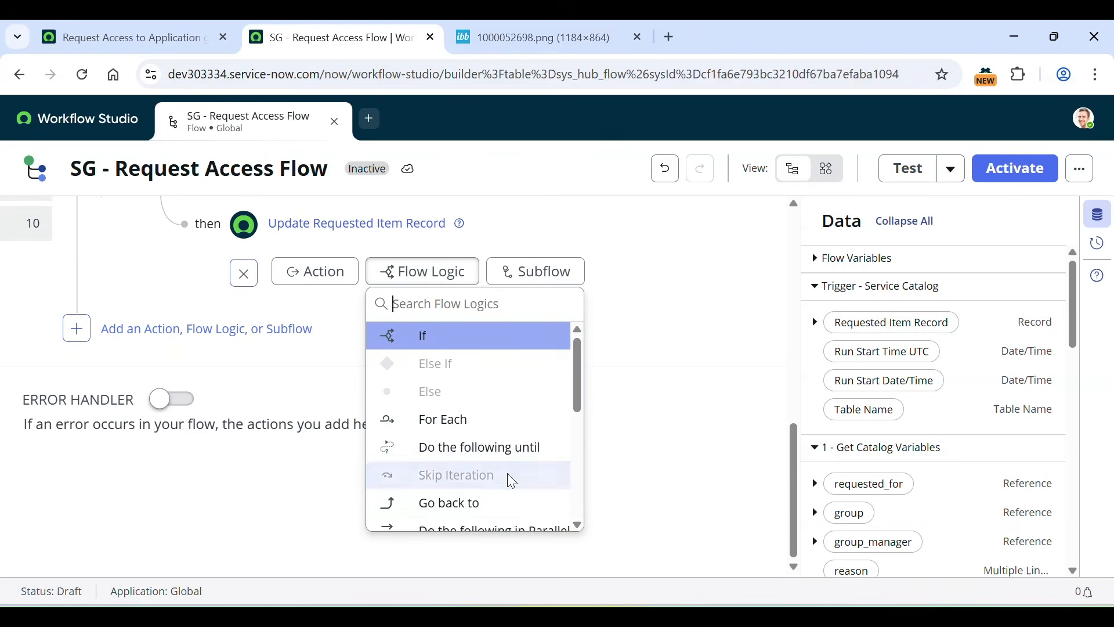
scroll(511, 479, down, 4)
click(455, 445)
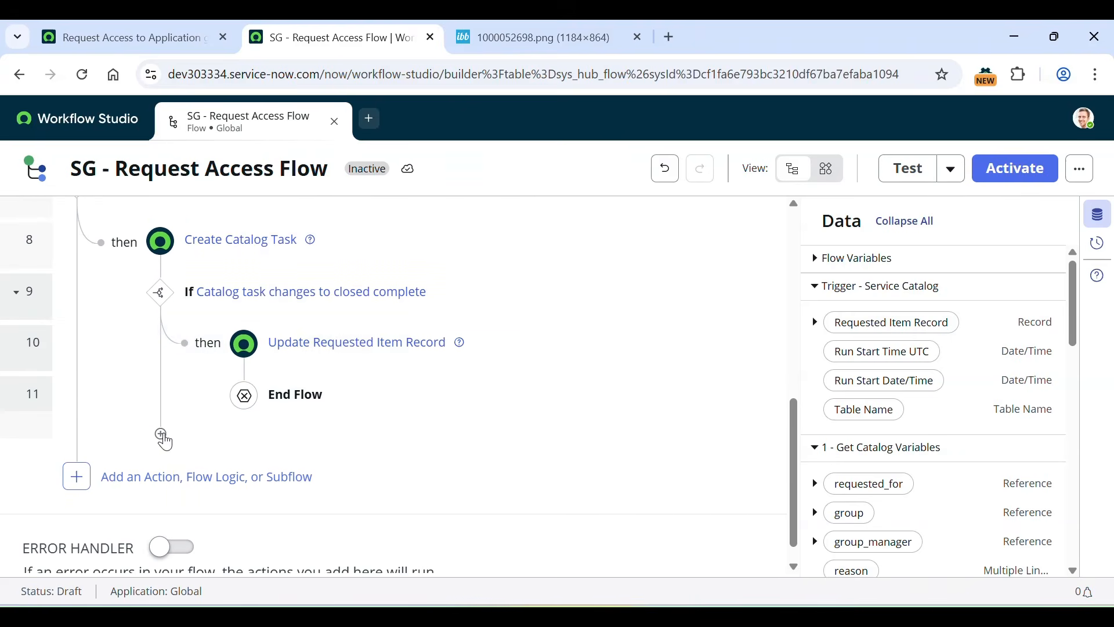
Add an Else If flow logic after the closed-complete If in the rejected branch
click(162, 435)
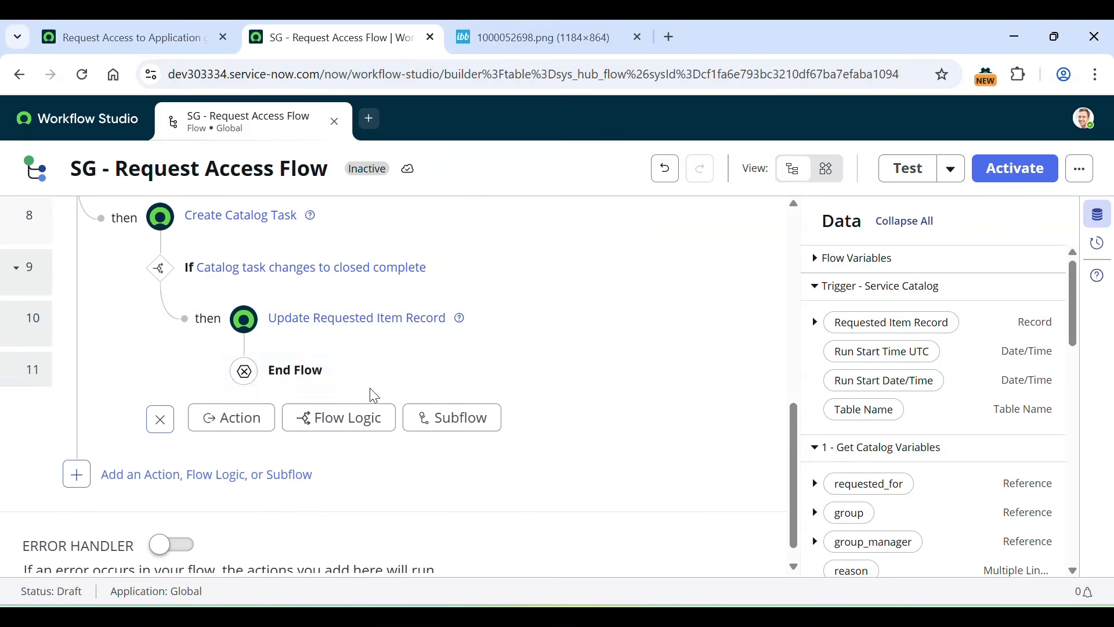
click(342, 427)
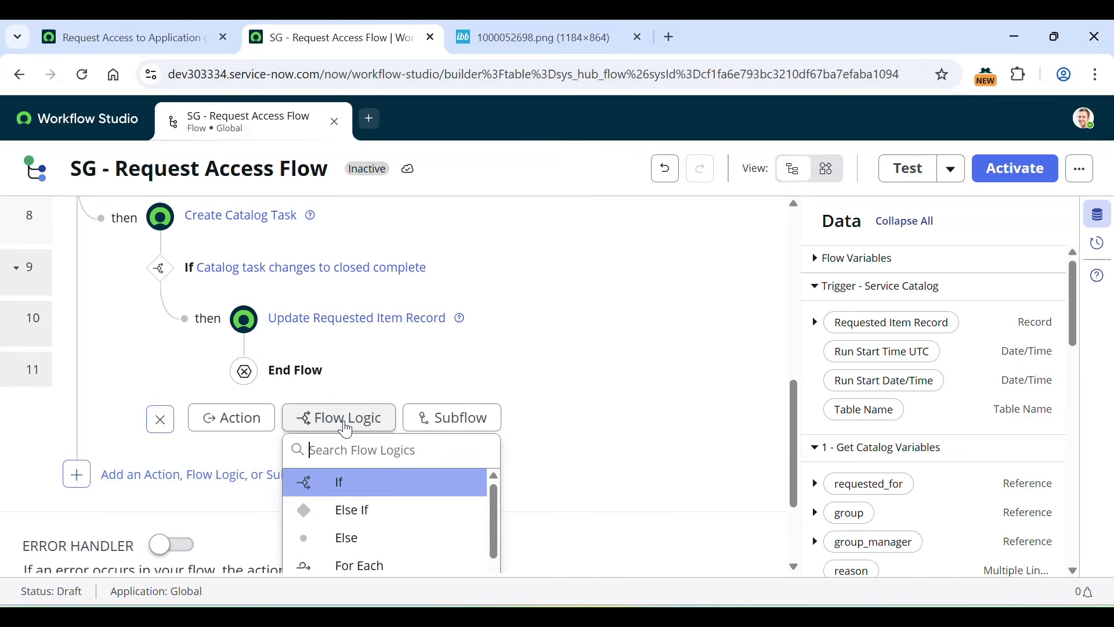
click(373, 517)
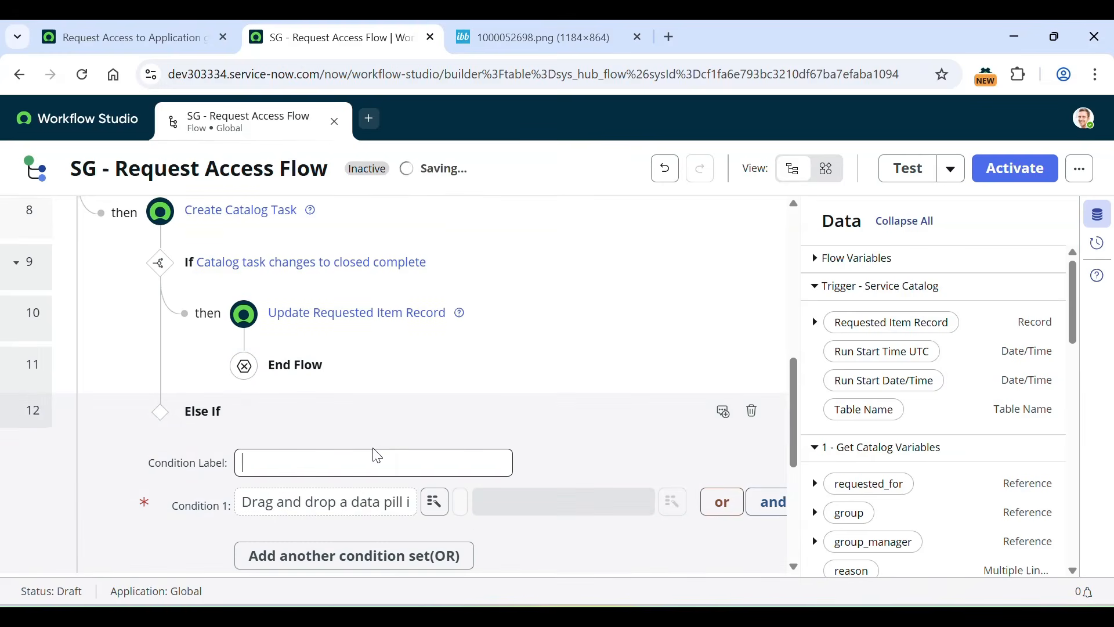
Set the Else If condition to the Create Catalog Task step's catalog task State being Closed Incomplete and save it
scroll(380, 452, down, 2)
click(435, 359)
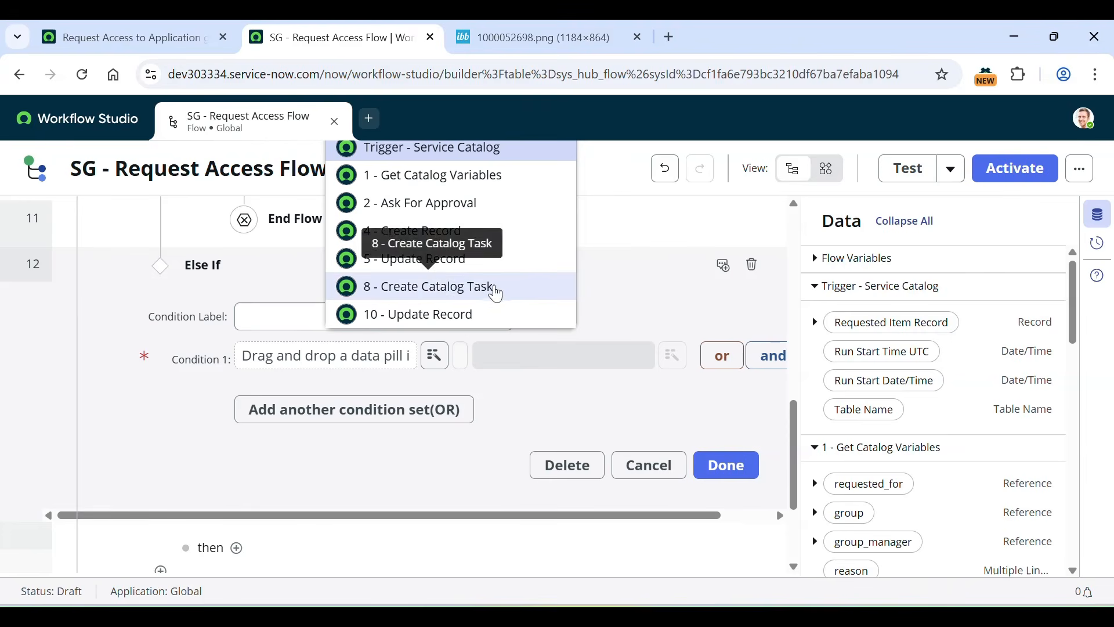
click(516, 284)
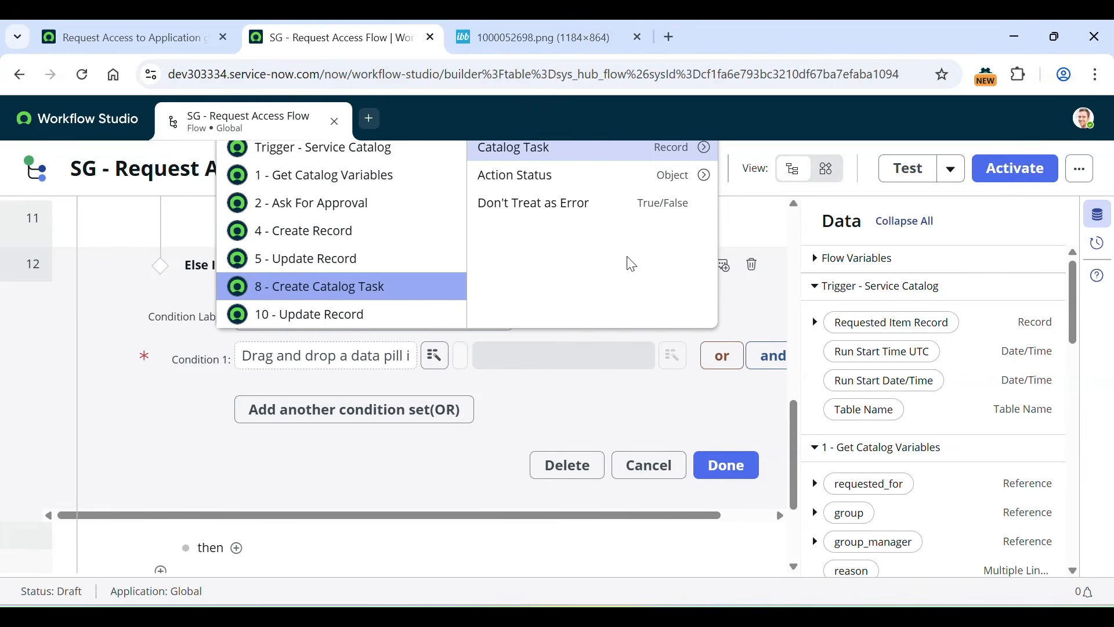
click(705, 149)
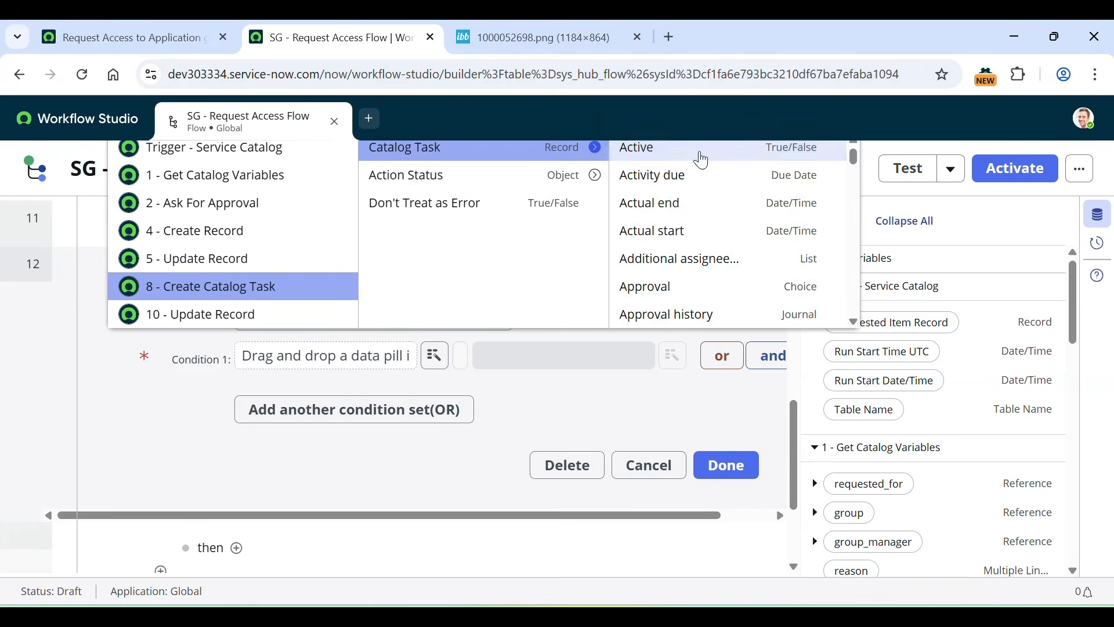
text(sta)
click(651, 203)
scroll(544, 395, up, 1)
click(586, 398)
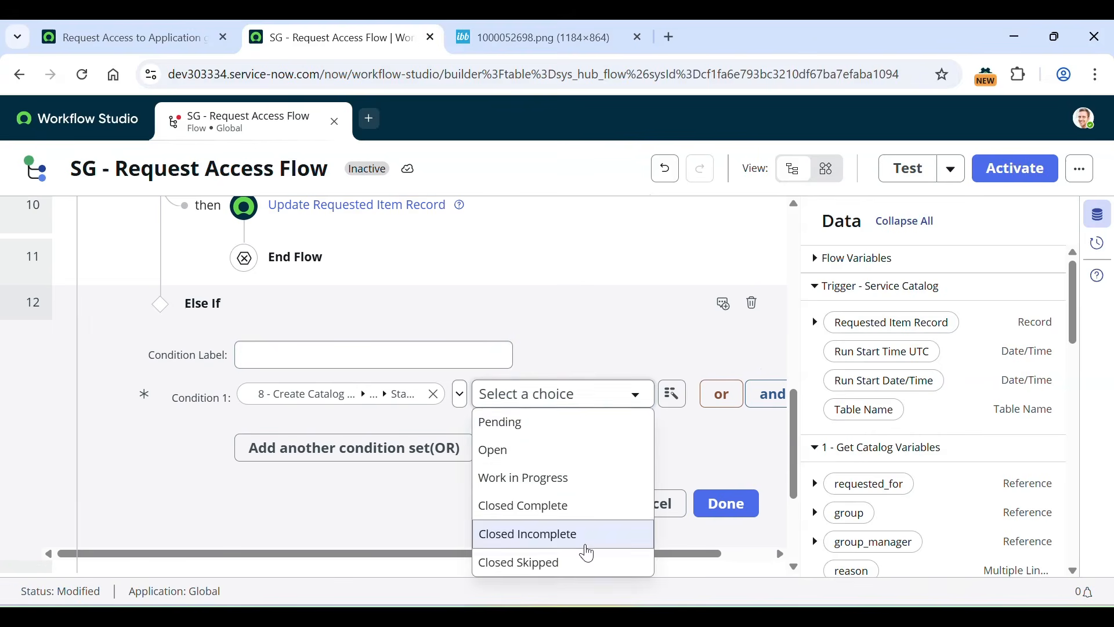
click(582, 535)
scroll(418, 462, down, 3)
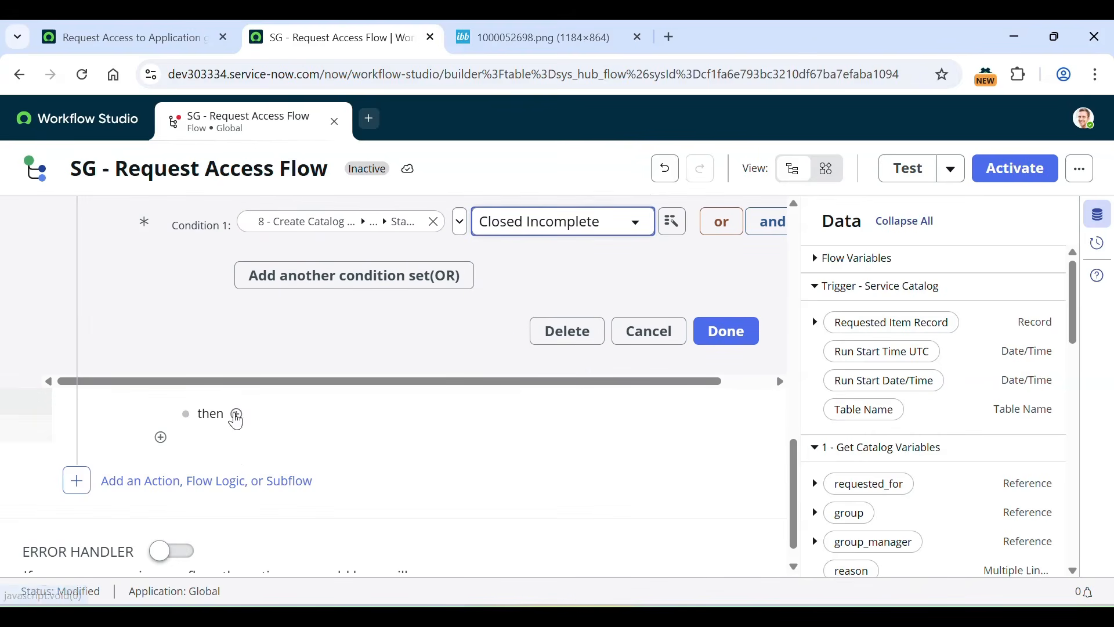
click(237, 414)
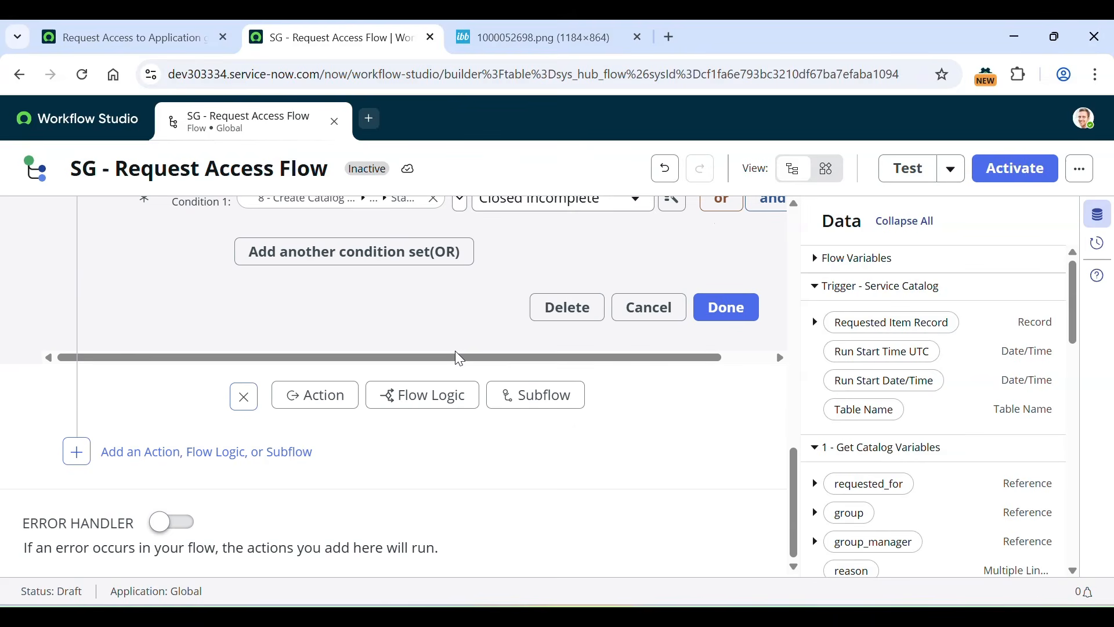
scroll(459, 358, up, 1)
scroll(459, 358, up, 3)
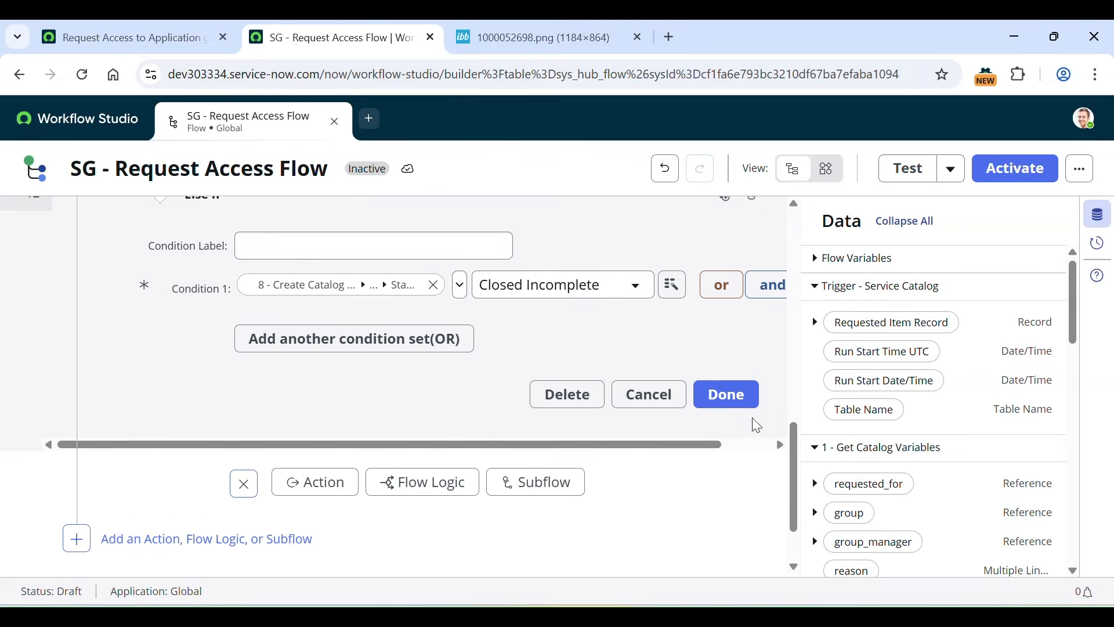
click(723, 394)
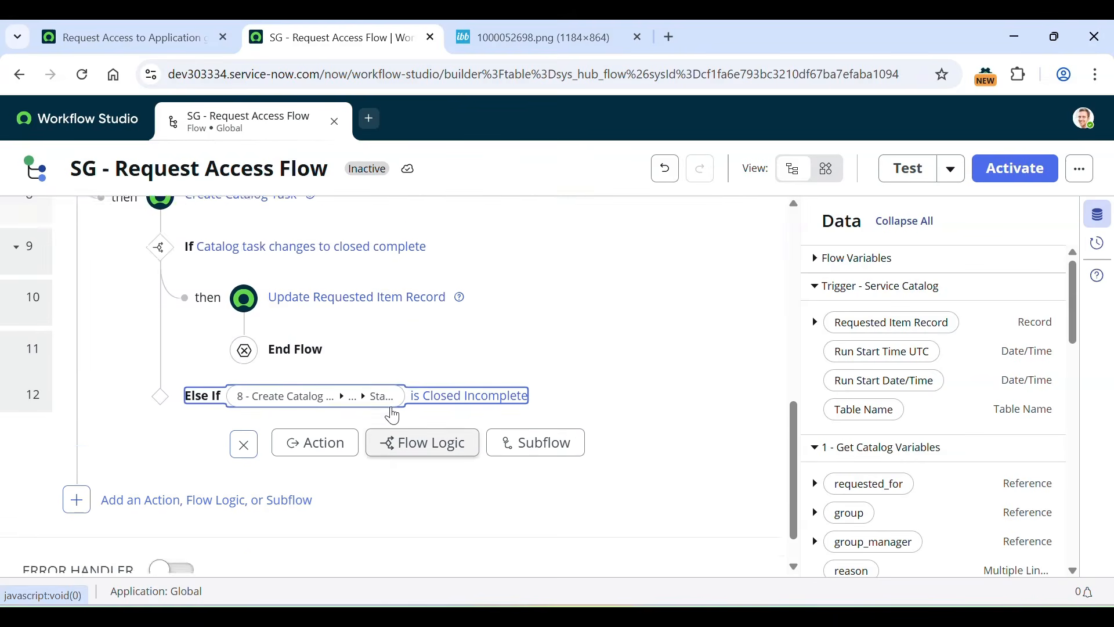
Duplicate the closed-complete branch's Update Requested Item Record action and move the copy into the then branch of the closed-incomplete Else If
scroll(477, 348, up, 1)
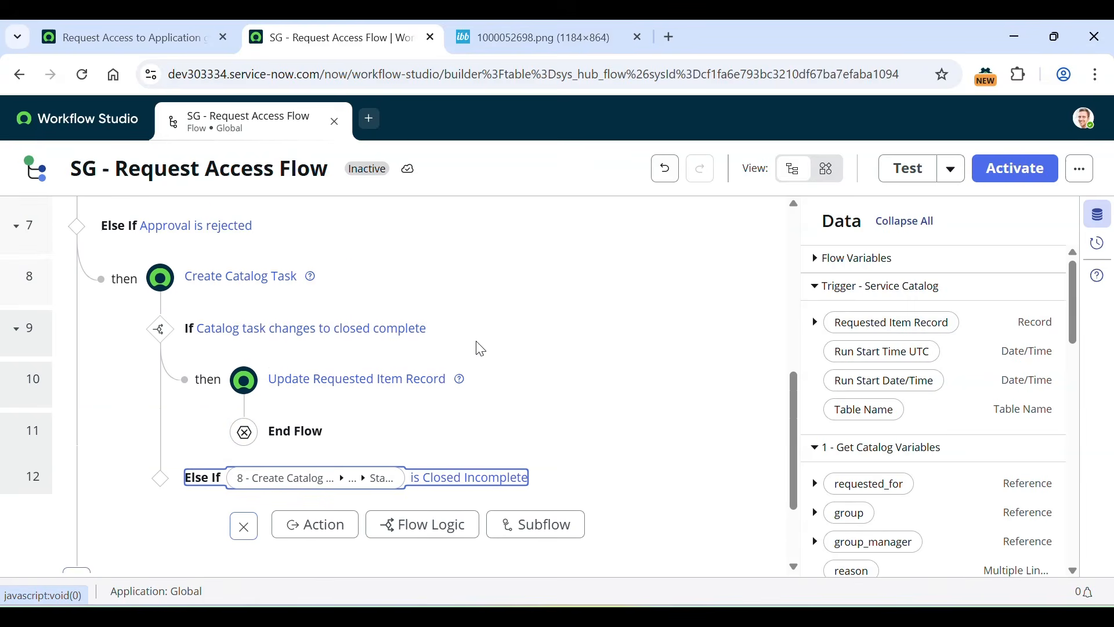
scroll(477, 348, down, 2)
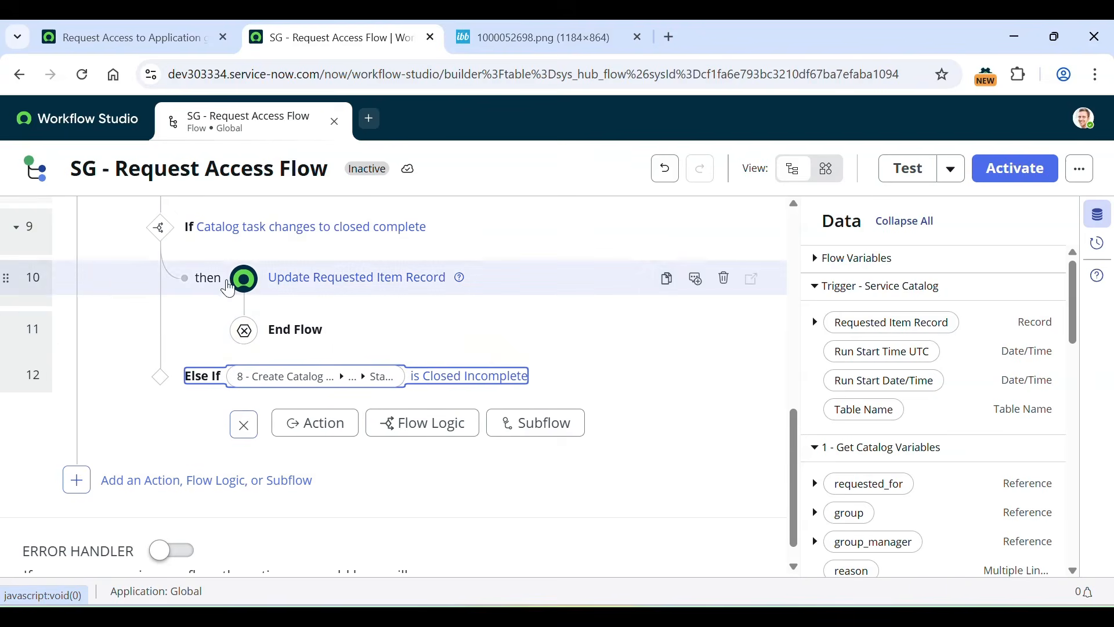
click(666, 279)
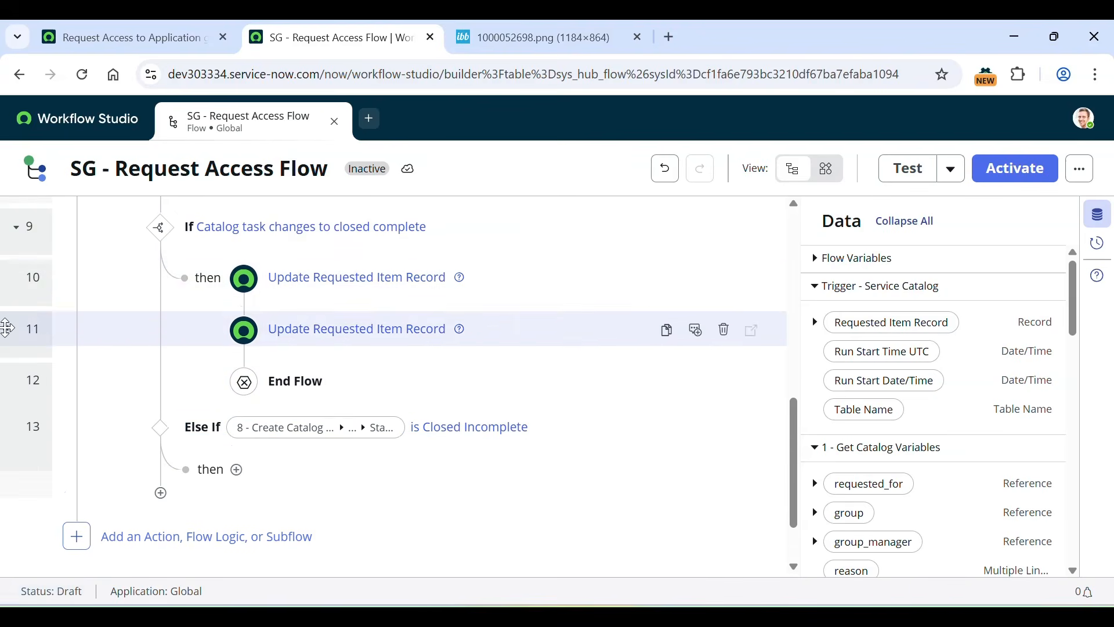
mouse_move(9, 329)
mouse_down()
mouse_move(90, 468)
mouse_move(23, 326)
mouse_up()
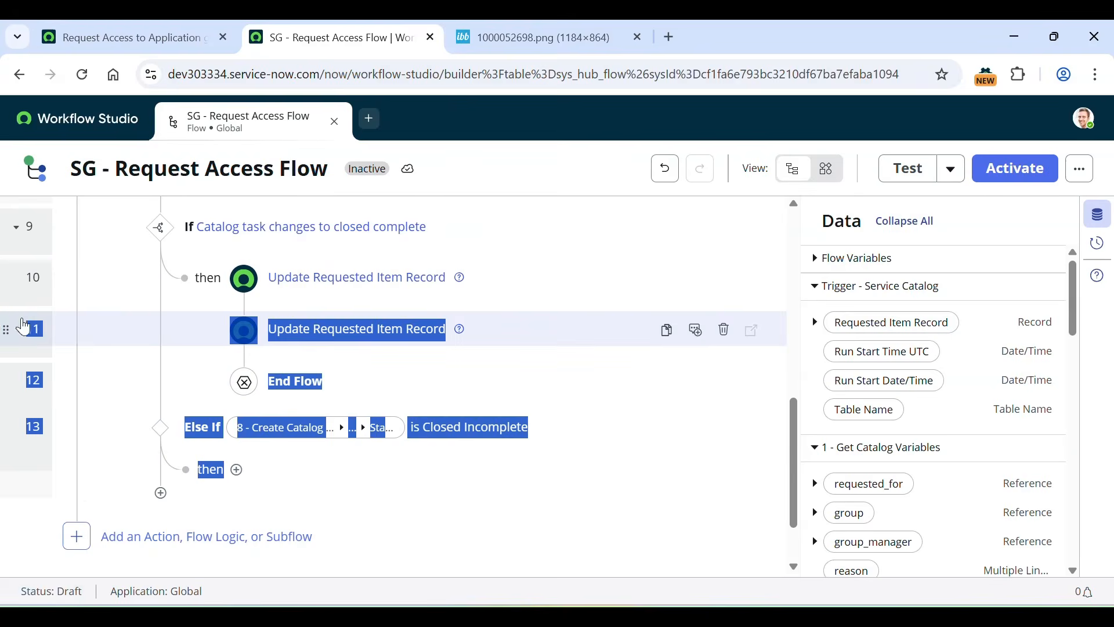
click(112, 320)
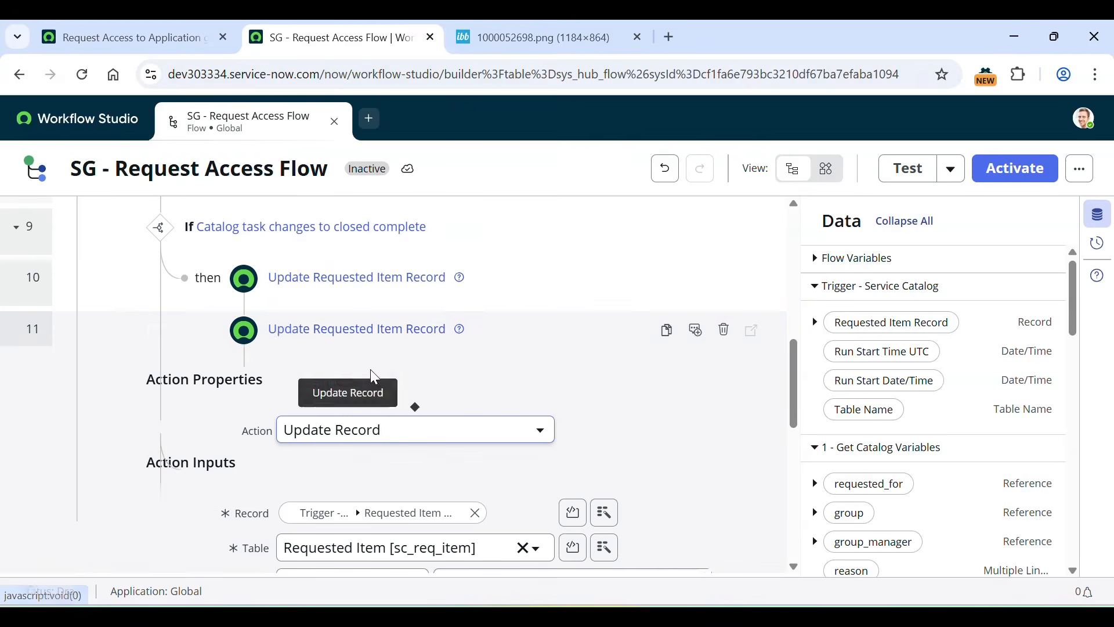
click(14, 327)
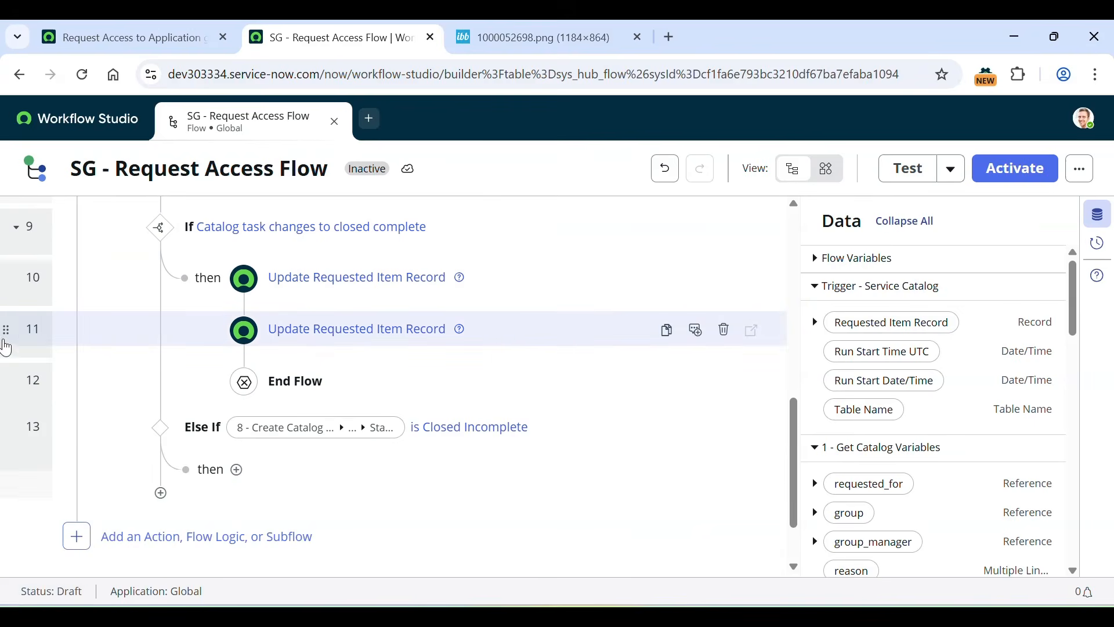
drag(9, 328, 88, 476)
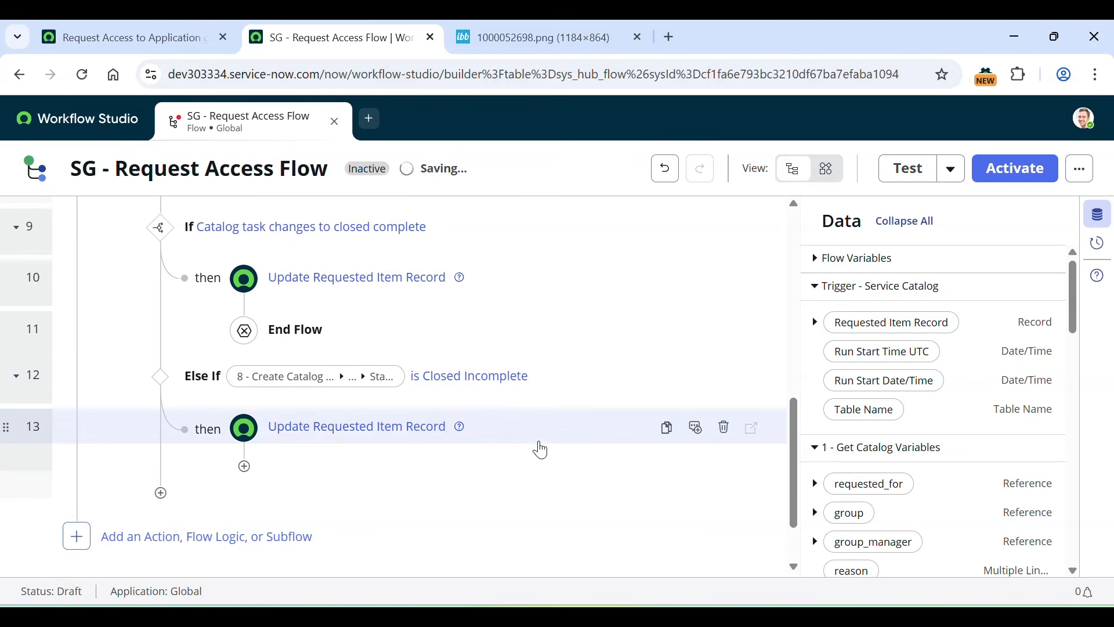
Set the copied action's work notes to "The associated catalog task has been marked closed incomplete." and State to Closed Incomplete, then save it
click(375, 427)
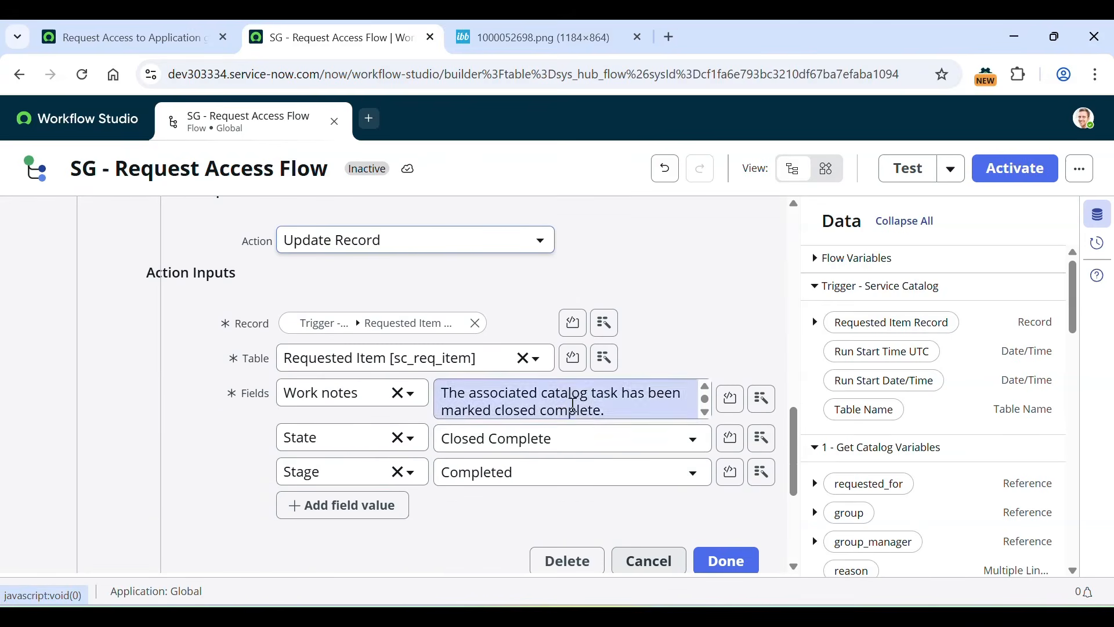
click(546, 412)
text(in)
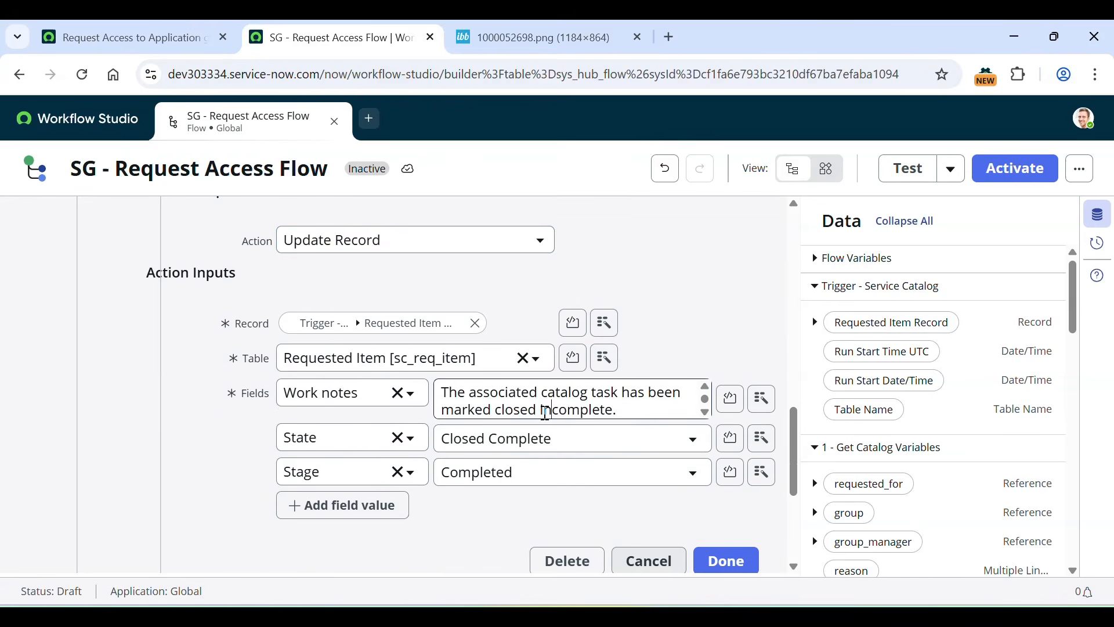
click(537, 447)
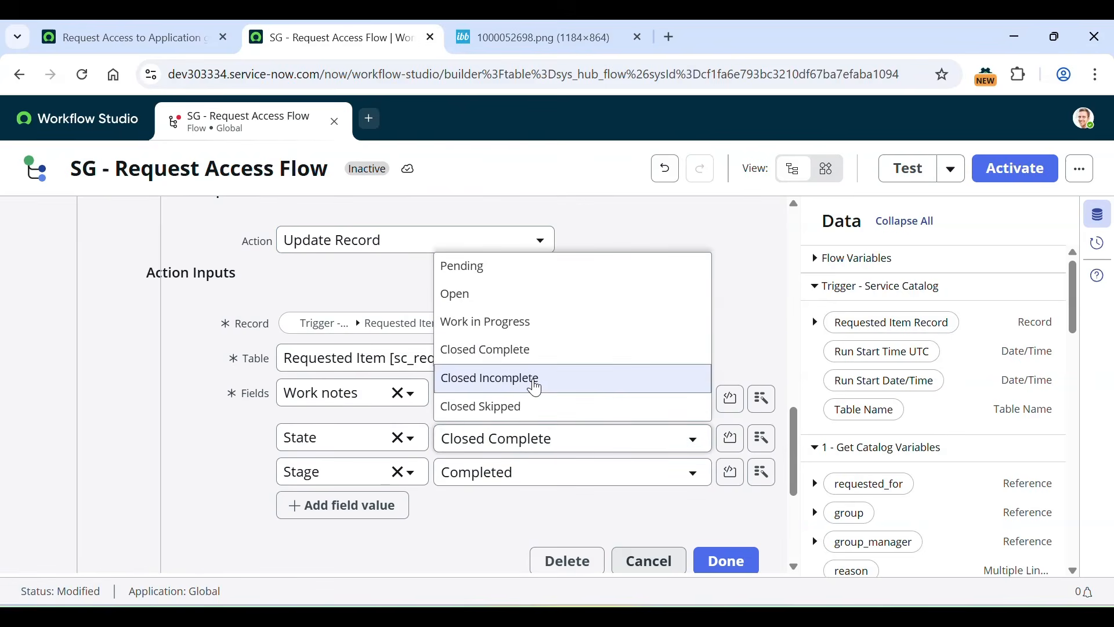
click(533, 378)
scroll(522, 510, down, 1)
click(723, 503)
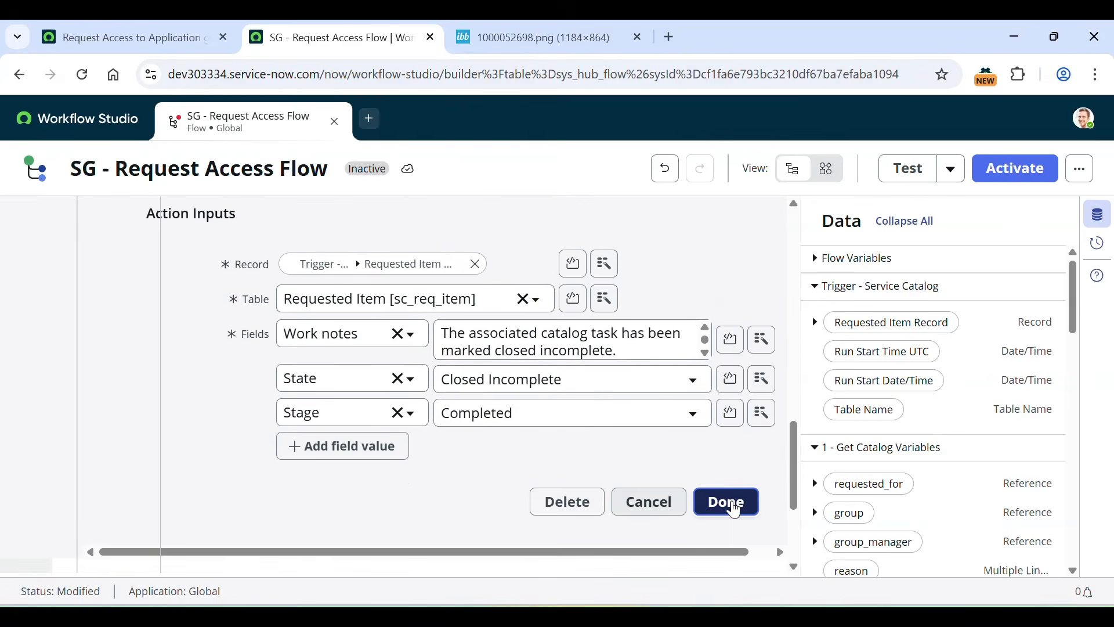
Add an End Flow after the Update Requested Item Record action in the closed-incomplete Else If branch
click(245, 426)
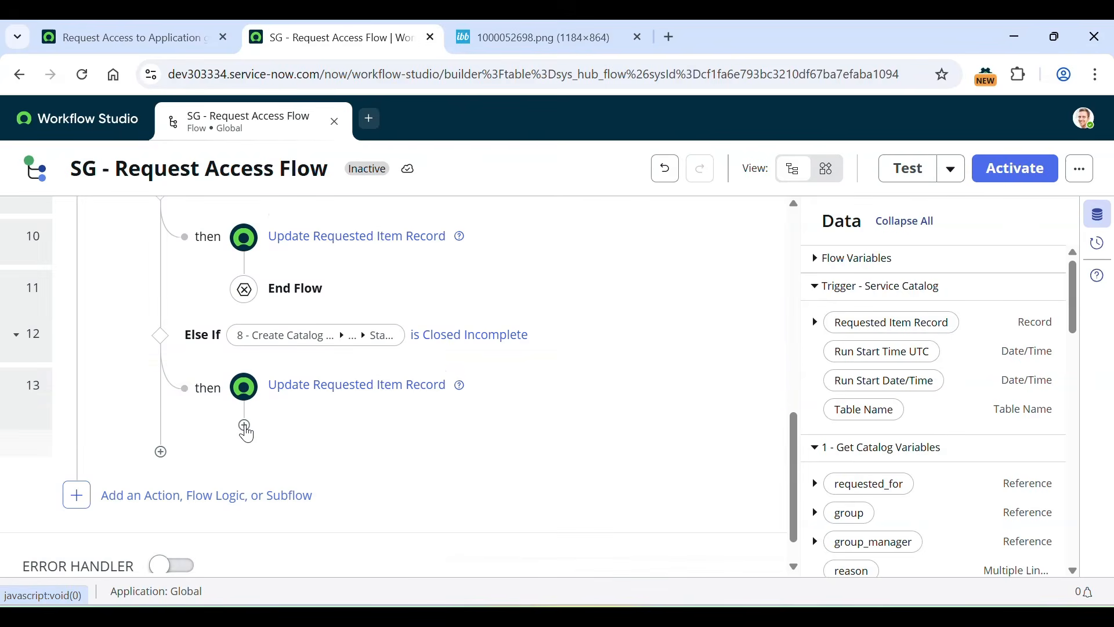
click(430, 443)
scroll(462, 538, down, 3)
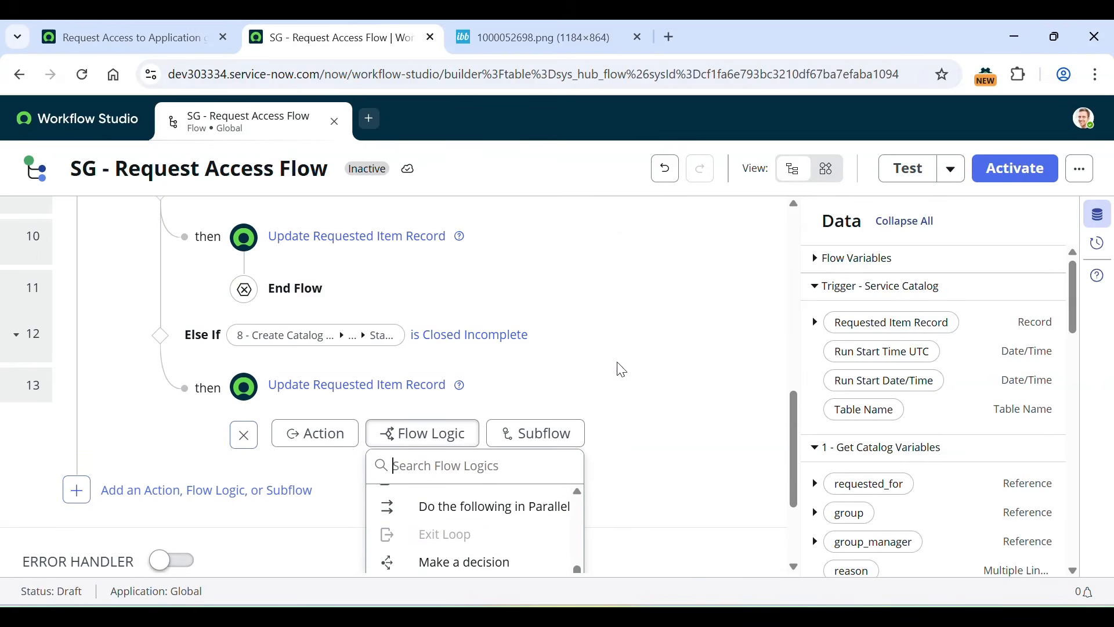
scroll(615, 373, down, 3)
scroll(472, 462, down, 2)
click(462, 424)
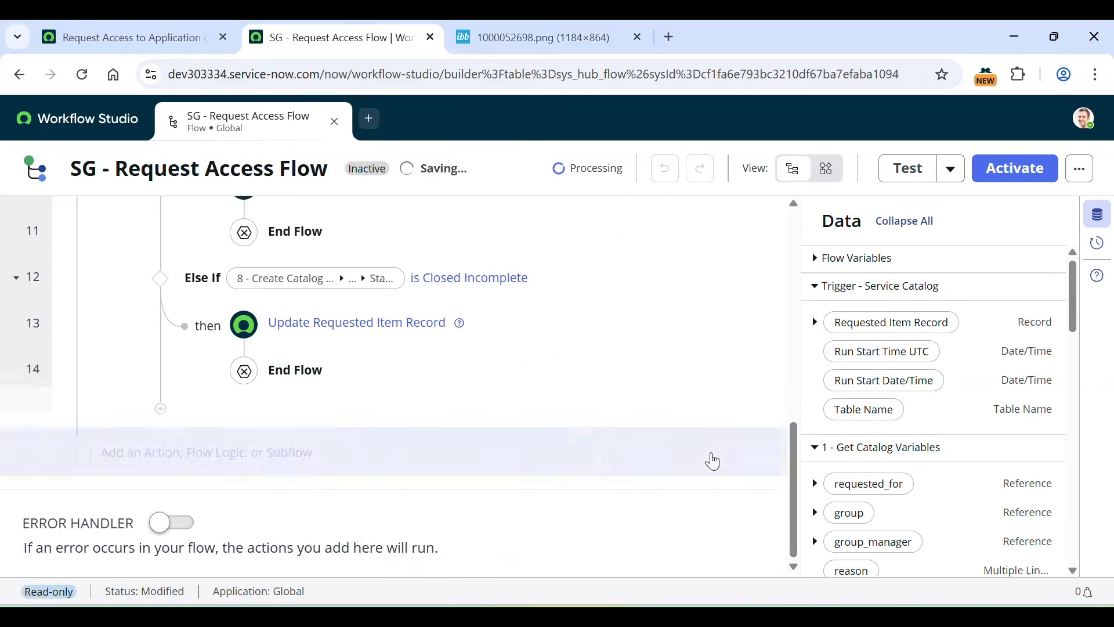
Review the flow's trigger, approval action and the approved and rejected branches from start to end
scroll(712, 459, up, 2)
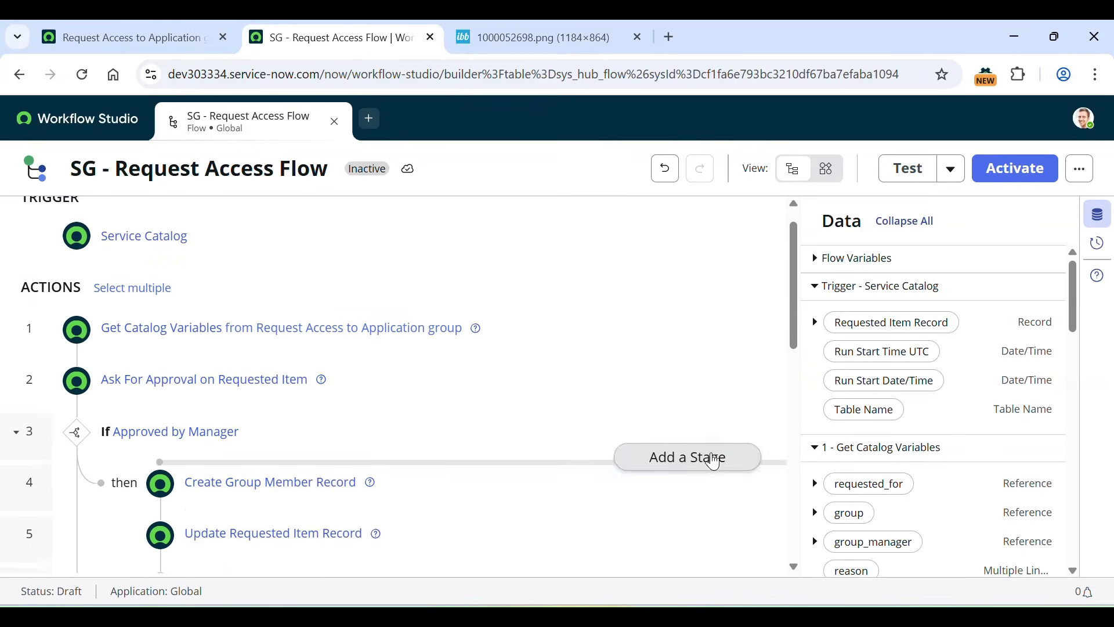
scroll(655, 380, down, 1)
scroll(654, 380, up, 1)
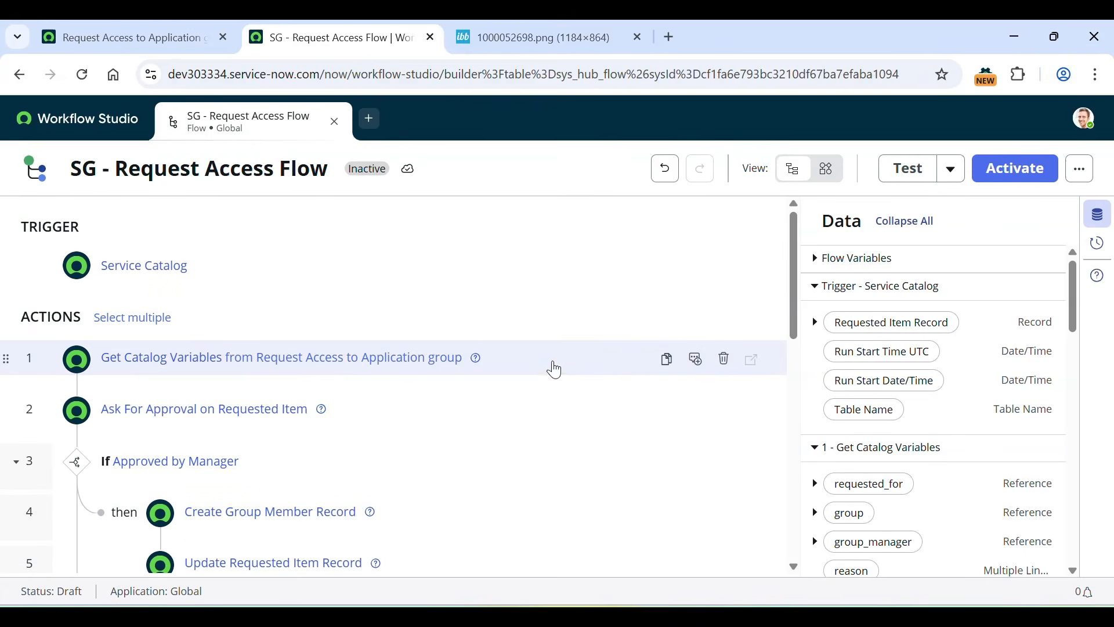
scroll(542, 522, down, 7)
scroll(544, 524, up, 7)
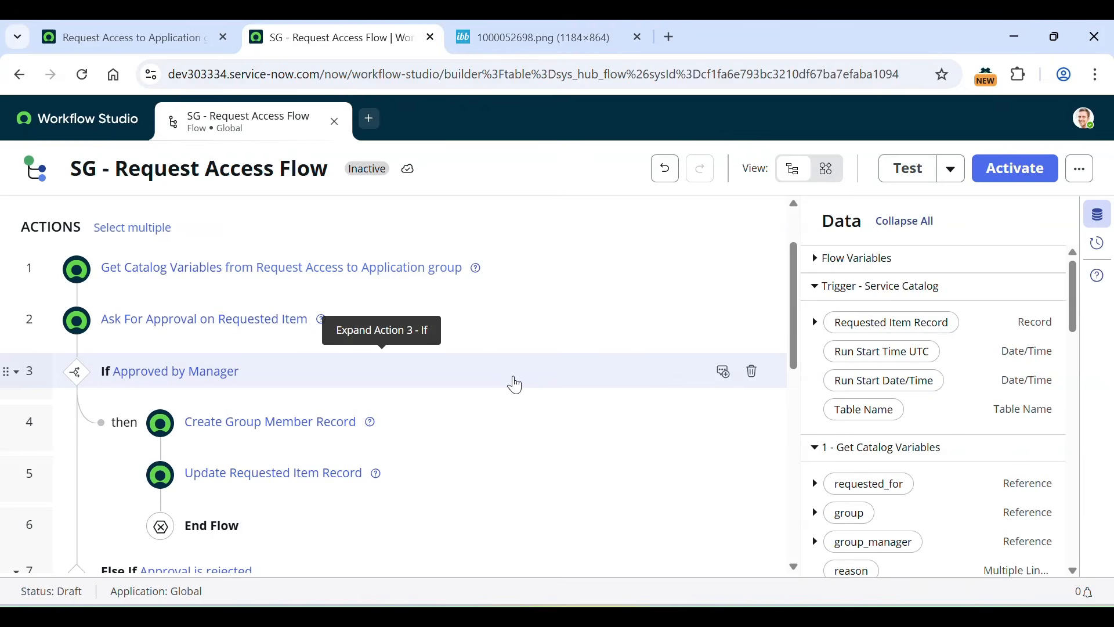
scroll(428, 308, up, 2)
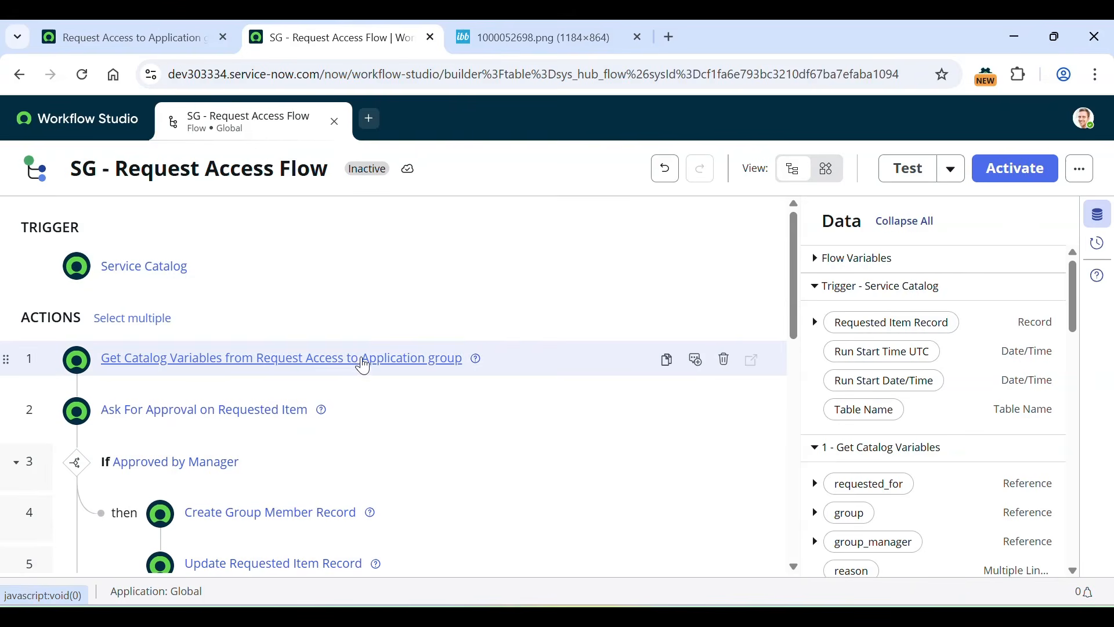
scroll(360, 320, down, 1)
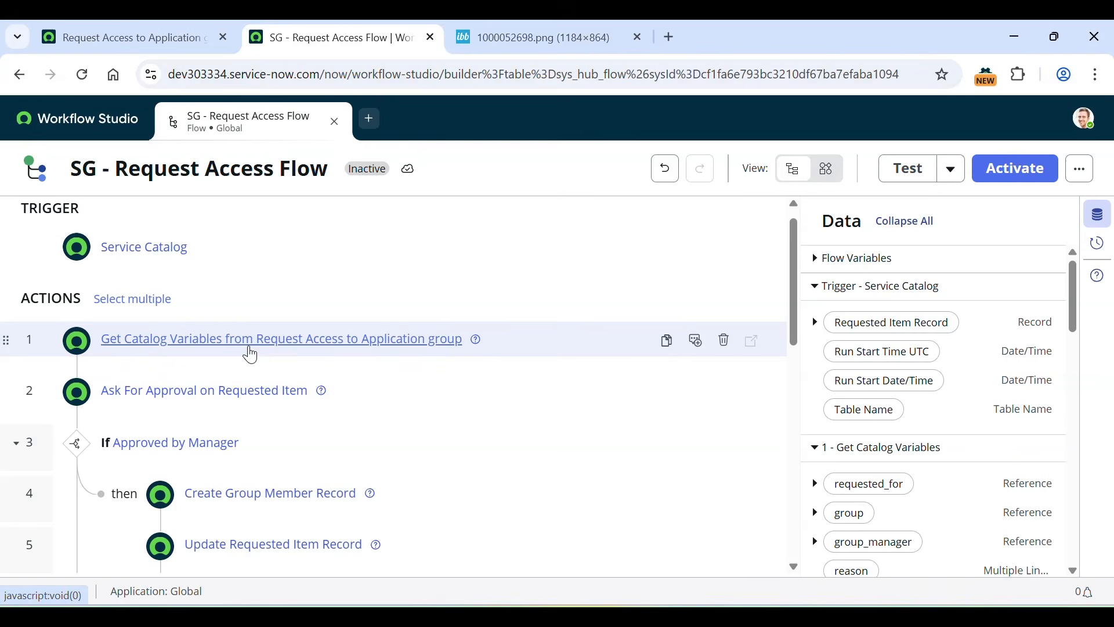
scroll(253, 398, down, 1)
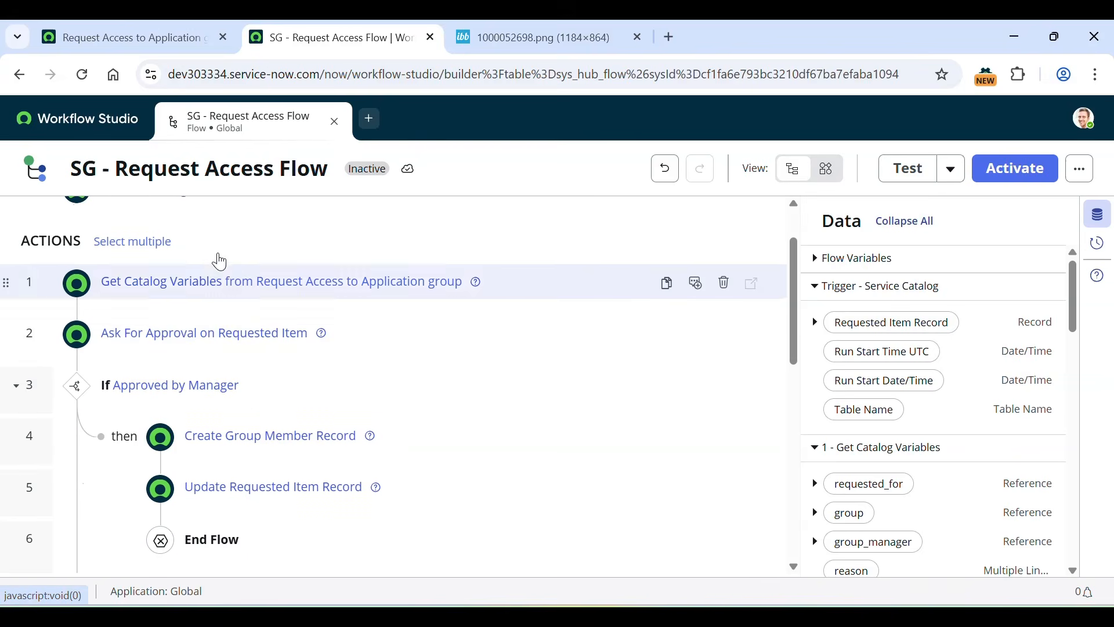
Check the access request flowchart image against the flow's actions and return to the flow
drag(364, 39, 522, 39)
click(340, 46)
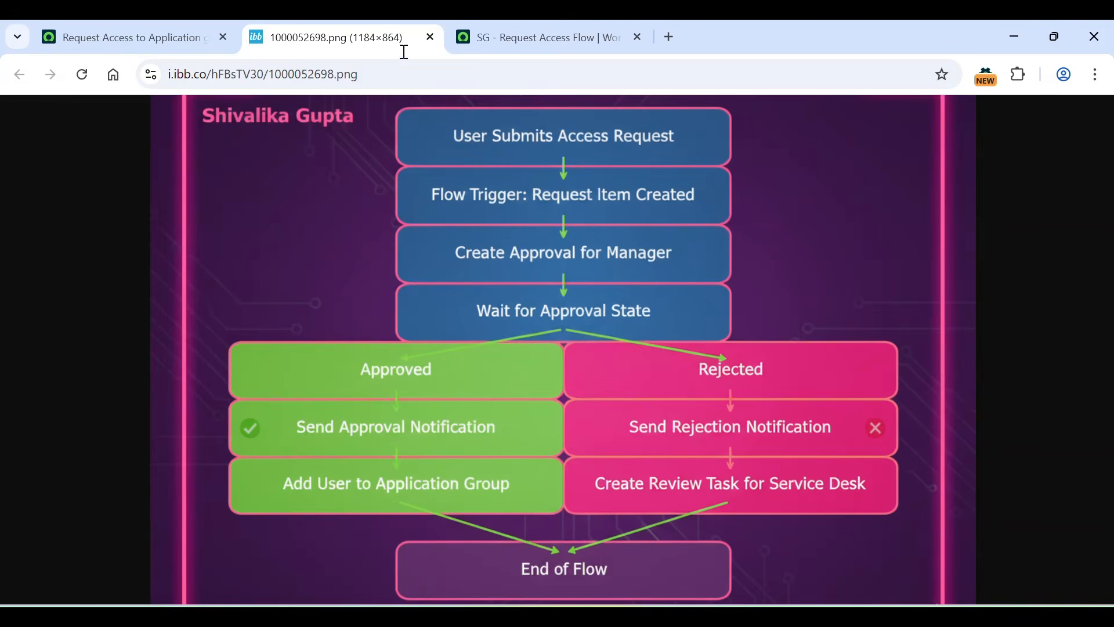
drag(357, 30, 453, 28)
drag(374, 31, 504, 41)
click(280, 25)
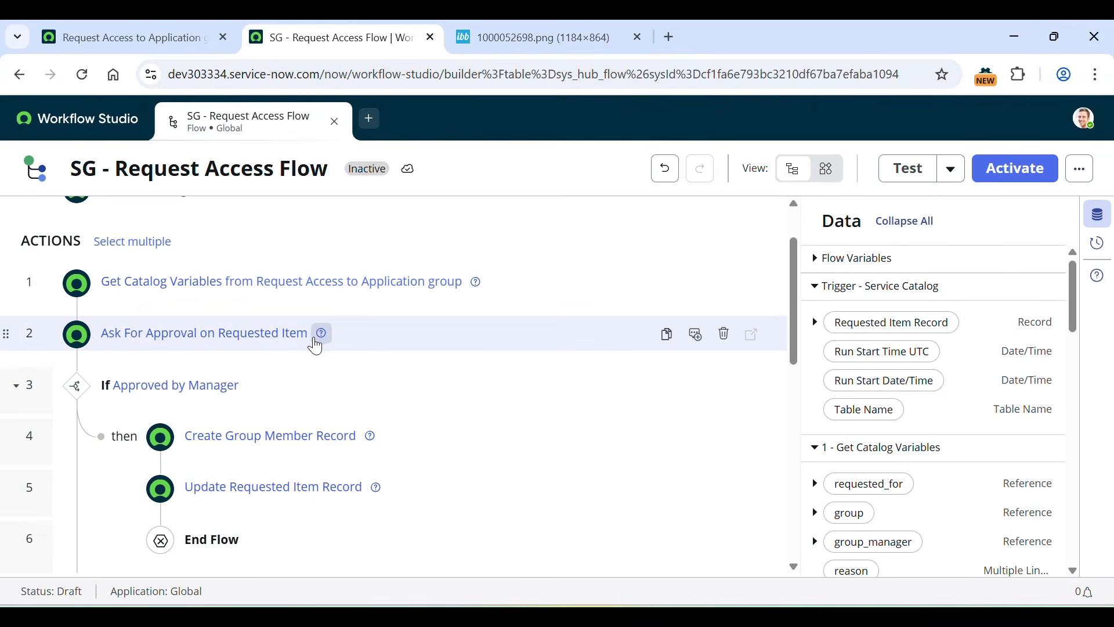
scroll(329, 355, down, 1)
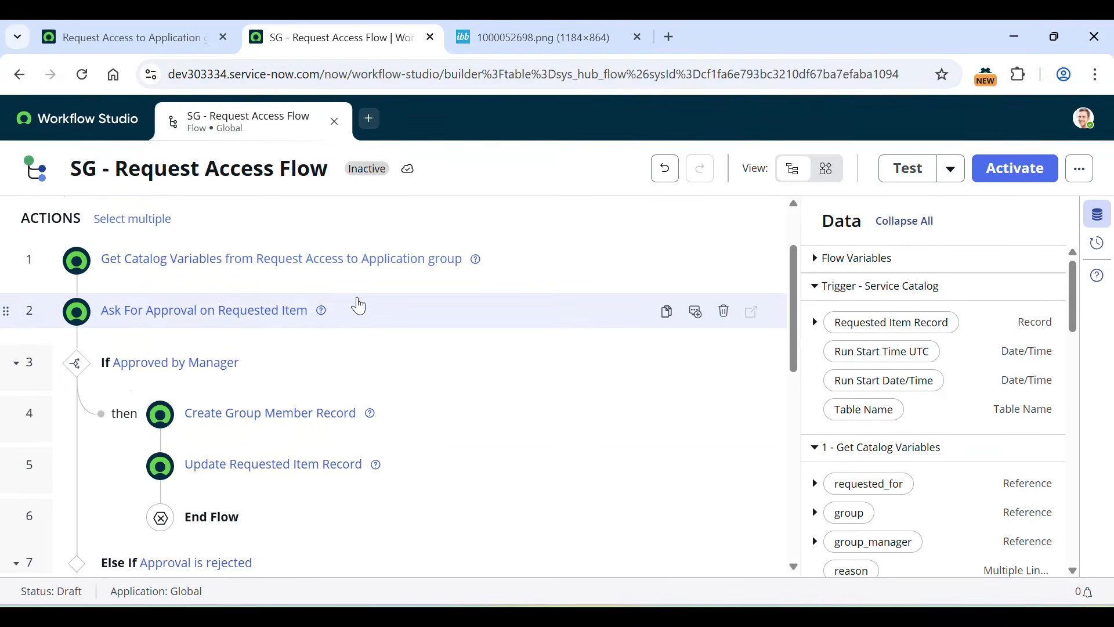
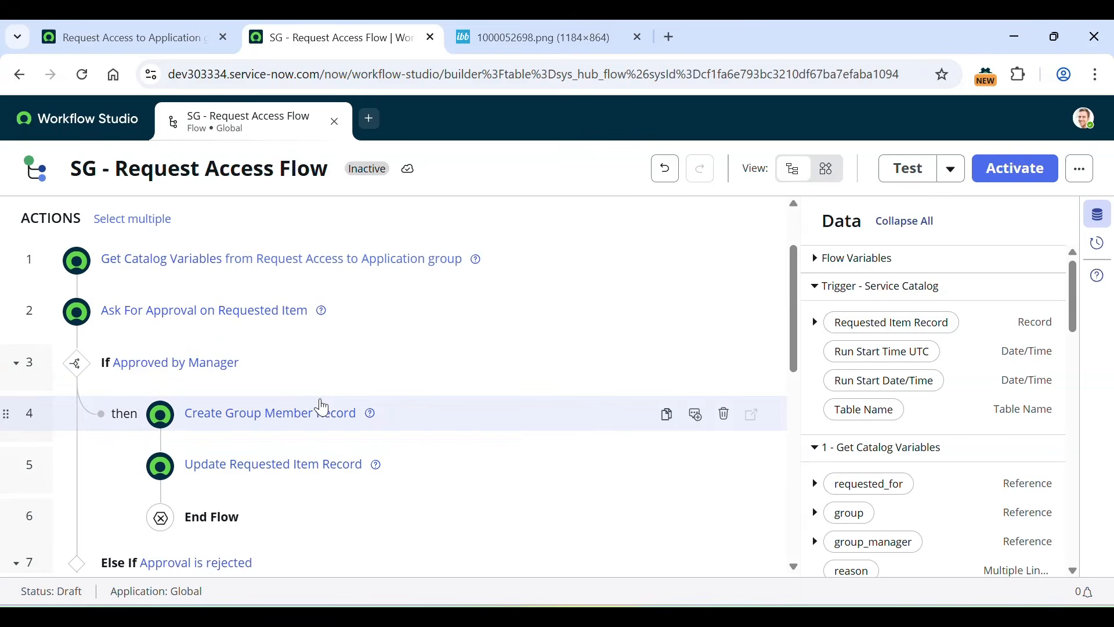
Compare the flow's approved and rejected branches with the access request flowchart image and return to the flow
scroll(318, 491, down, 1)
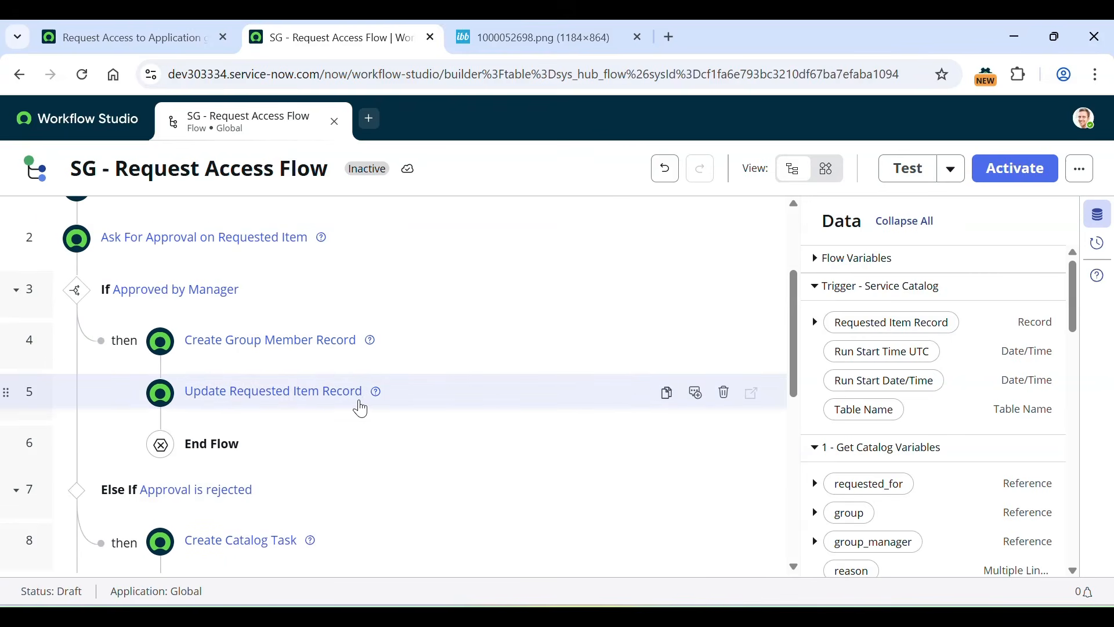
scroll(308, 444, down, 3)
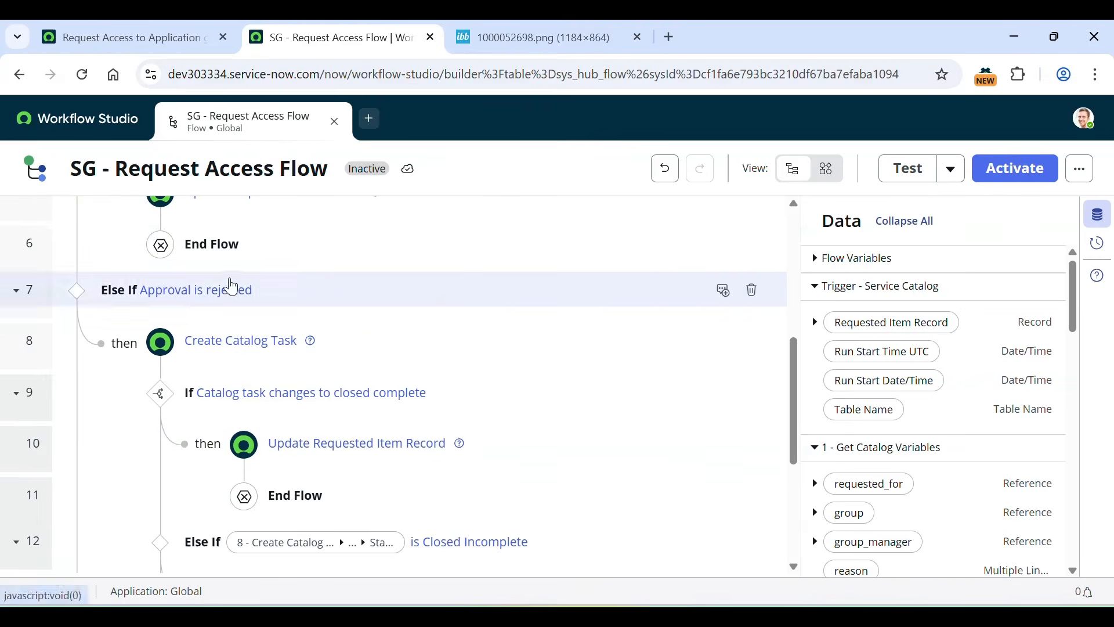
drag(326, 33, 542, 26)
click(333, 26)
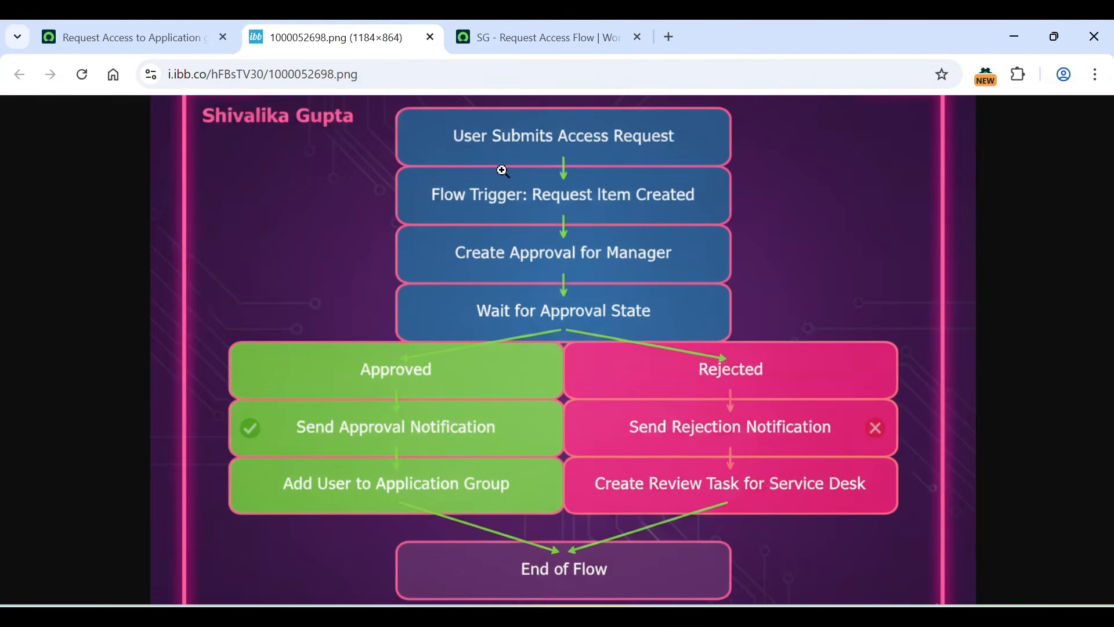
drag(365, 47, 493, 40)
click(277, 36)
Review the Create Catalog Task action and the closed complete and closed incomplete branches down to their End Flow
scroll(385, 453, down, 4)
scroll(392, 444, up, 2)
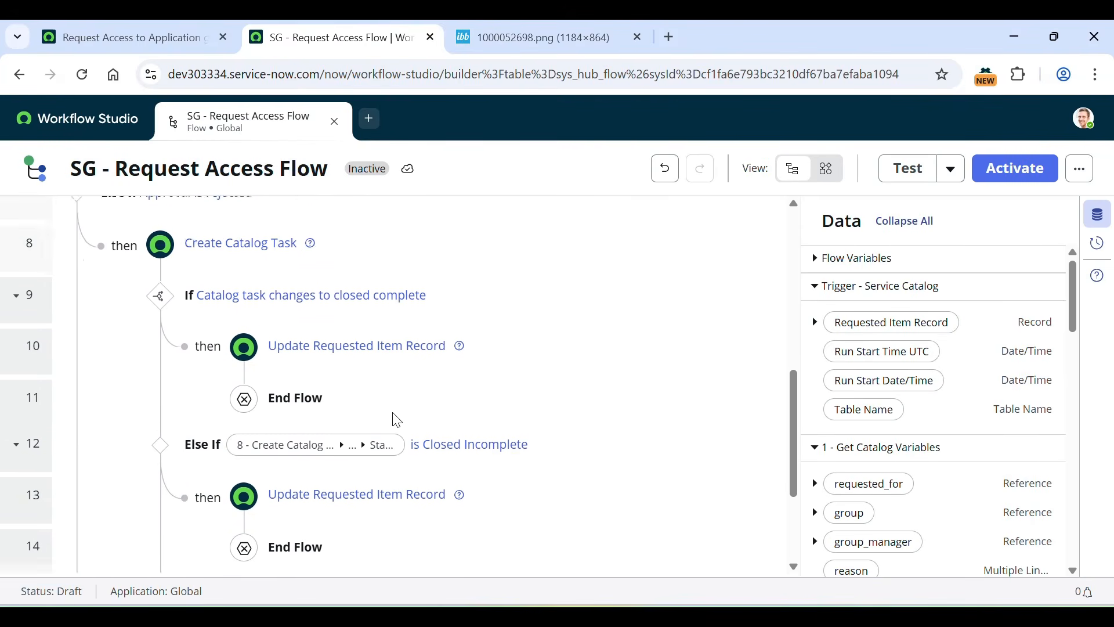
scroll(393, 418, down, 1)
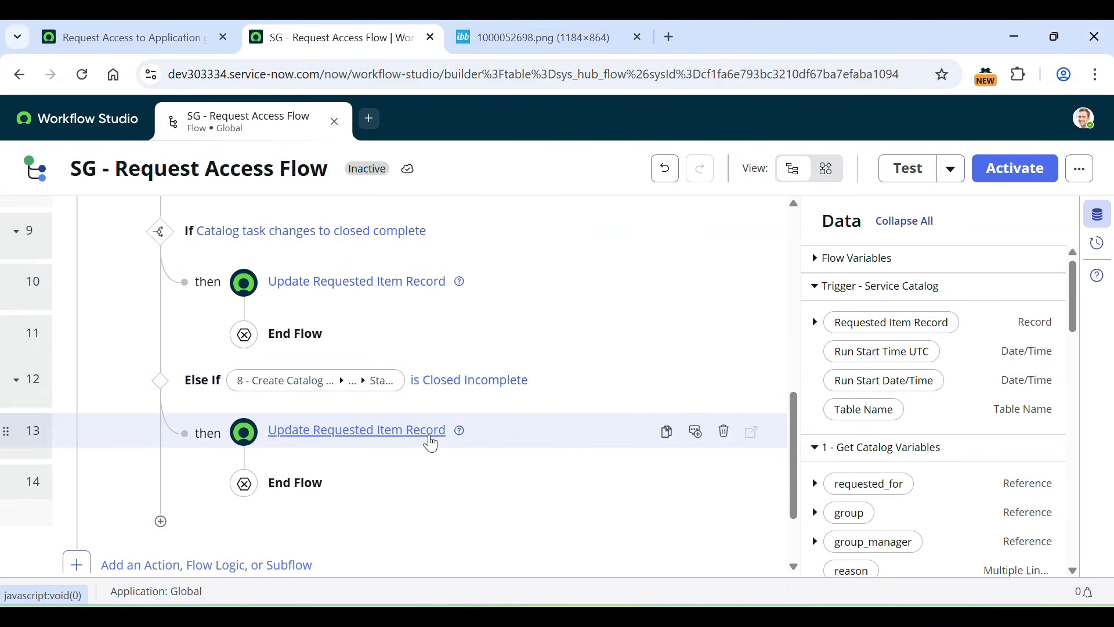
scroll(430, 444, down, 1)
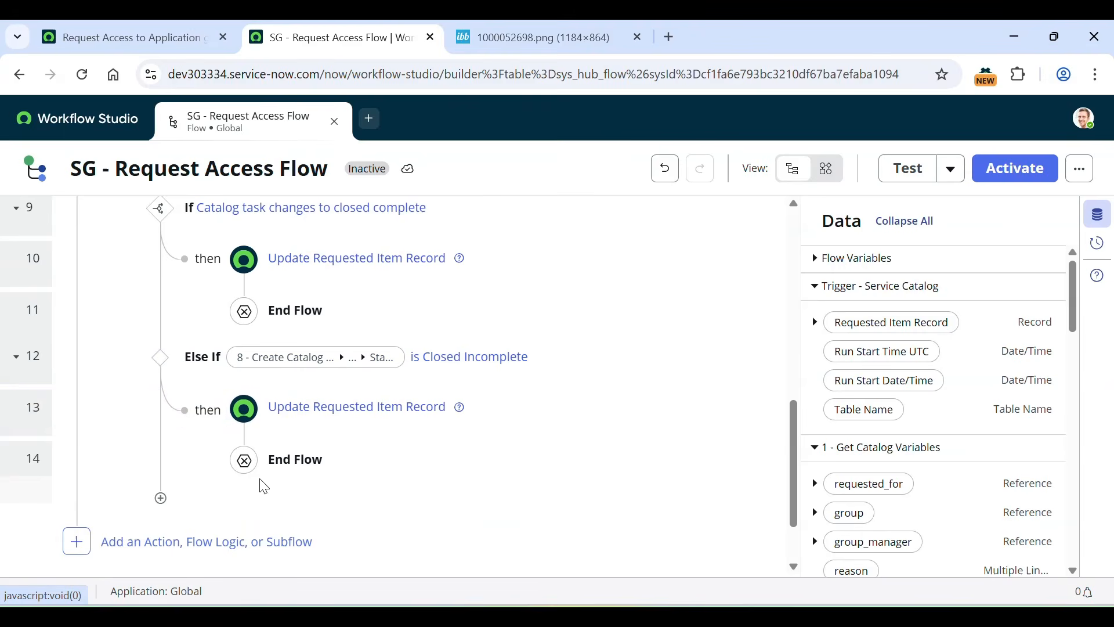
scroll(412, 478, up, 1)
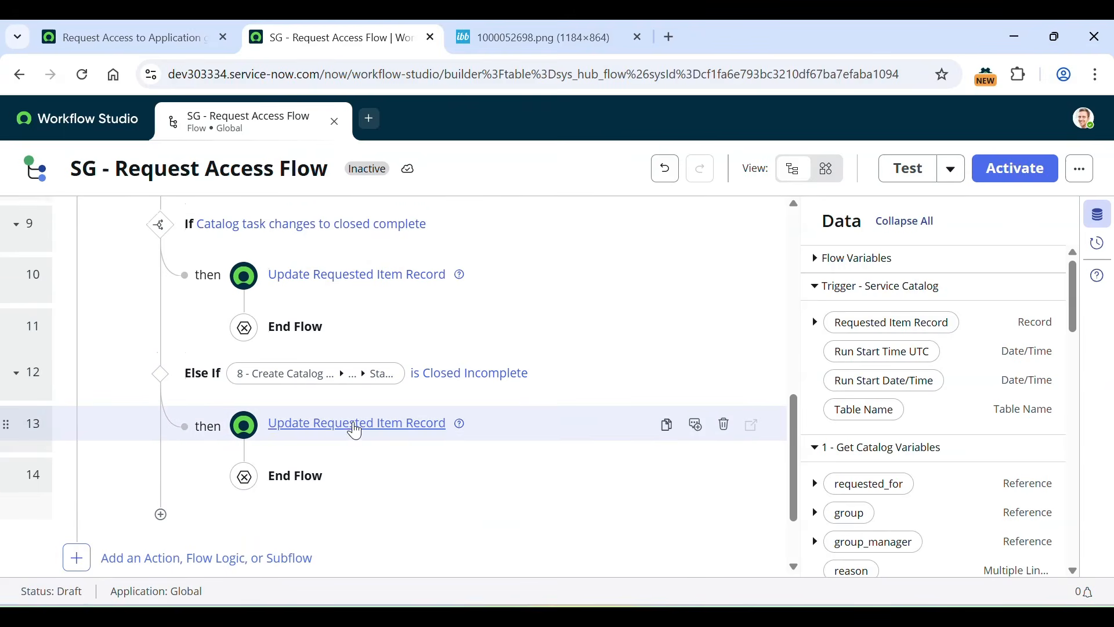
scroll(511, 440, up, 3)
scroll(515, 389, up, 5)
scroll(516, 391, down, 3)
scroll(516, 391, up, 4)
scroll(516, 391, down, 10)
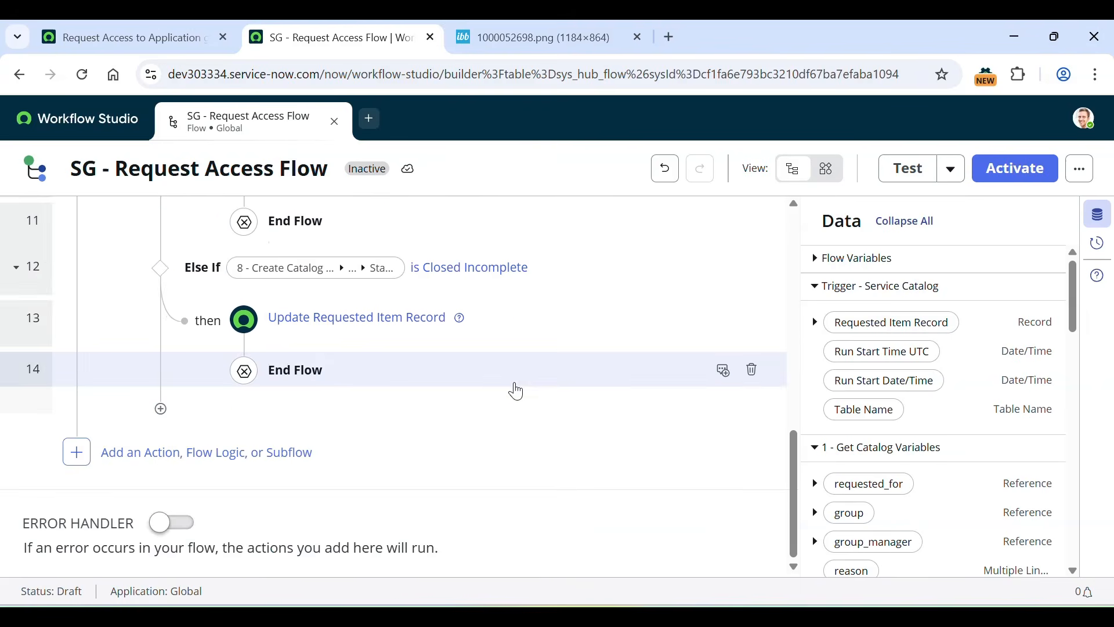
Activate the SG - Request Access Flow and confirm the activation
scroll(516, 391, up, 15)
click(1015, 168)
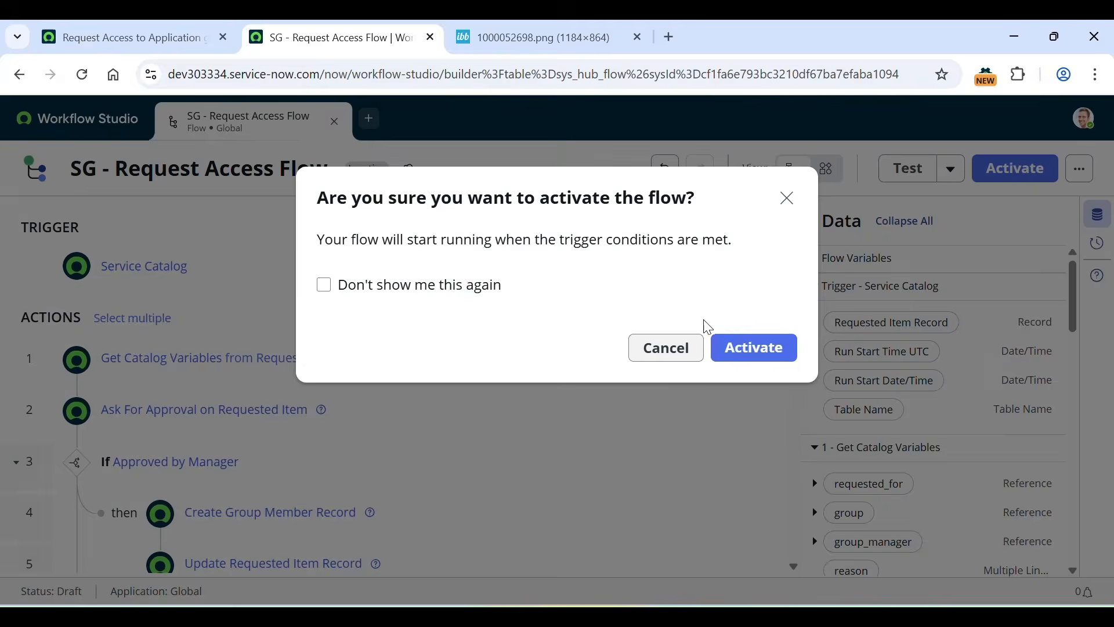
click(749, 348)
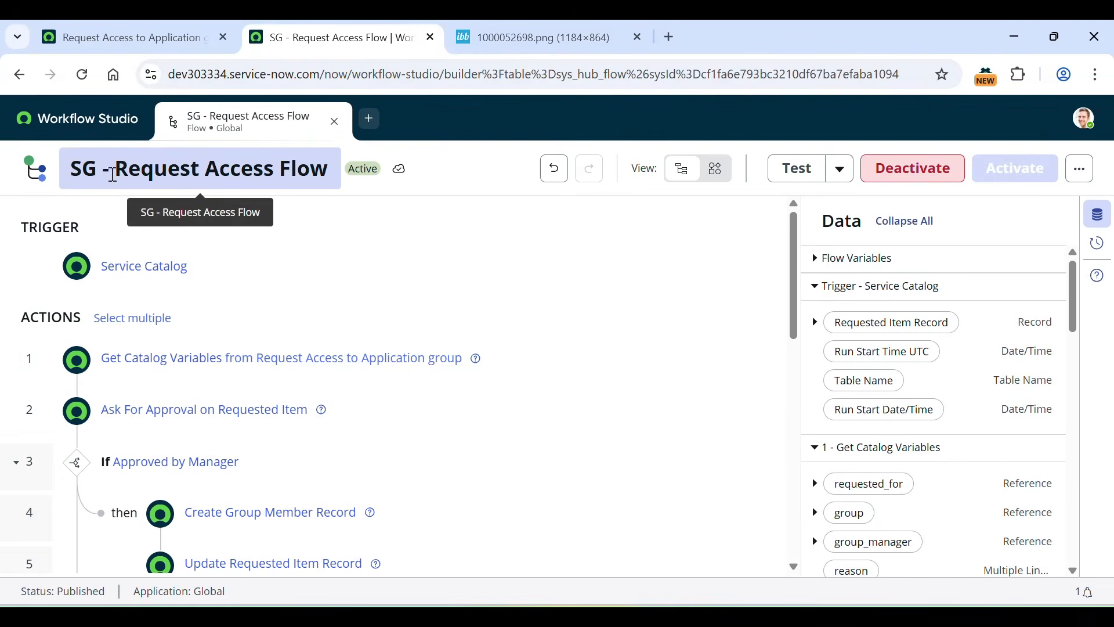
Assign SG - Request Access Flow as the process engine flow of the Request Access to Application group catalog item and save the item
drag(75, 168, 339, 152)
key(ctrl+c)
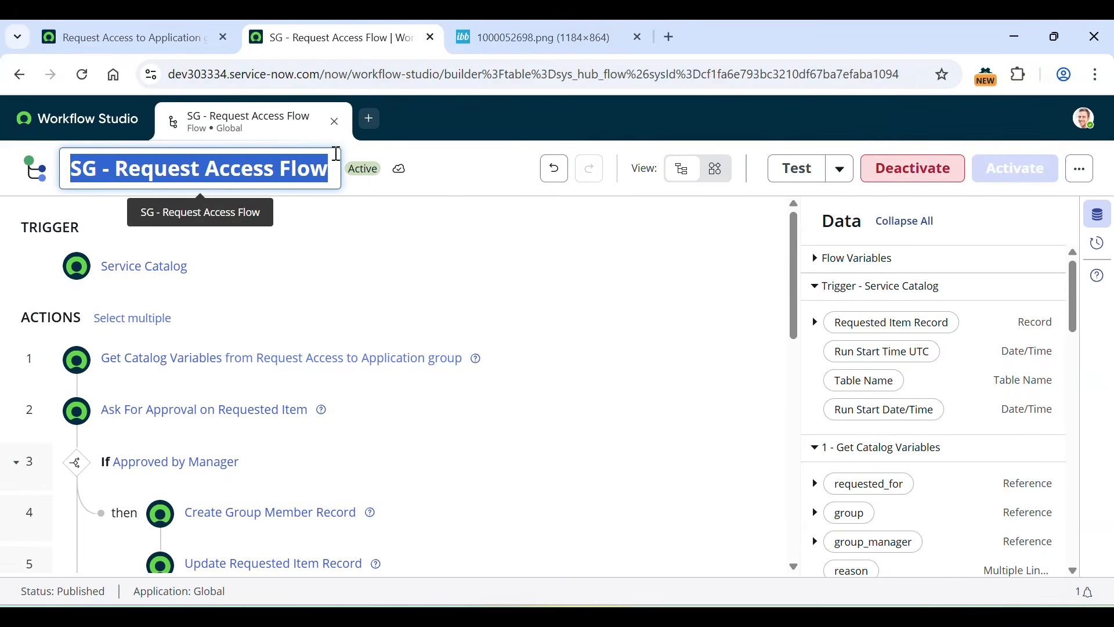
click(119, 30)
scroll(621, 504, down, 5)
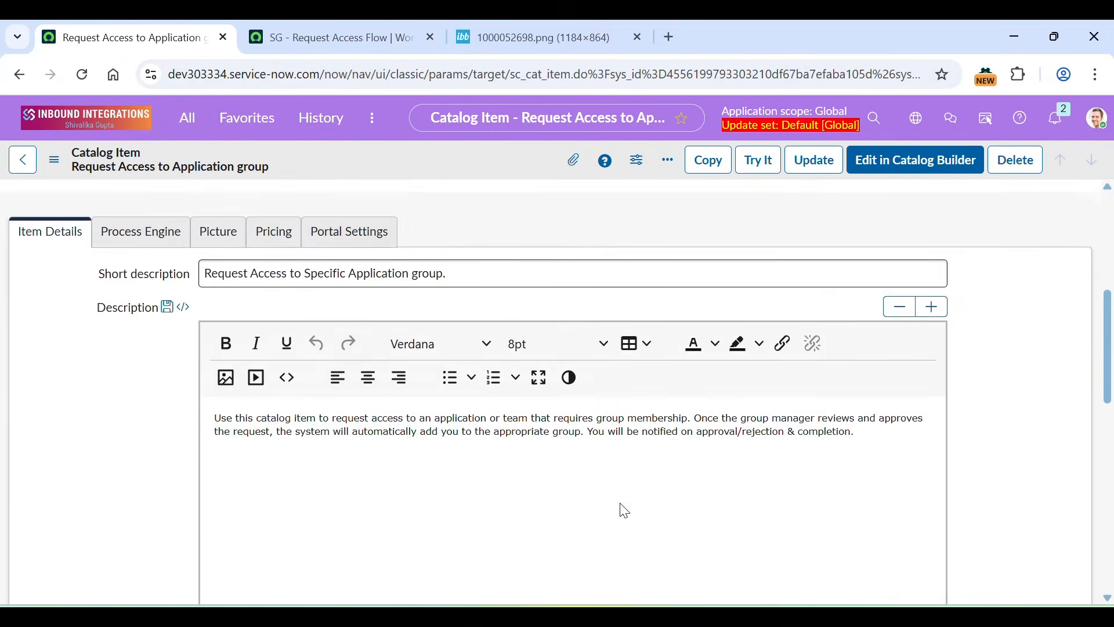
scroll(622, 505, up, 1)
click(148, 301)
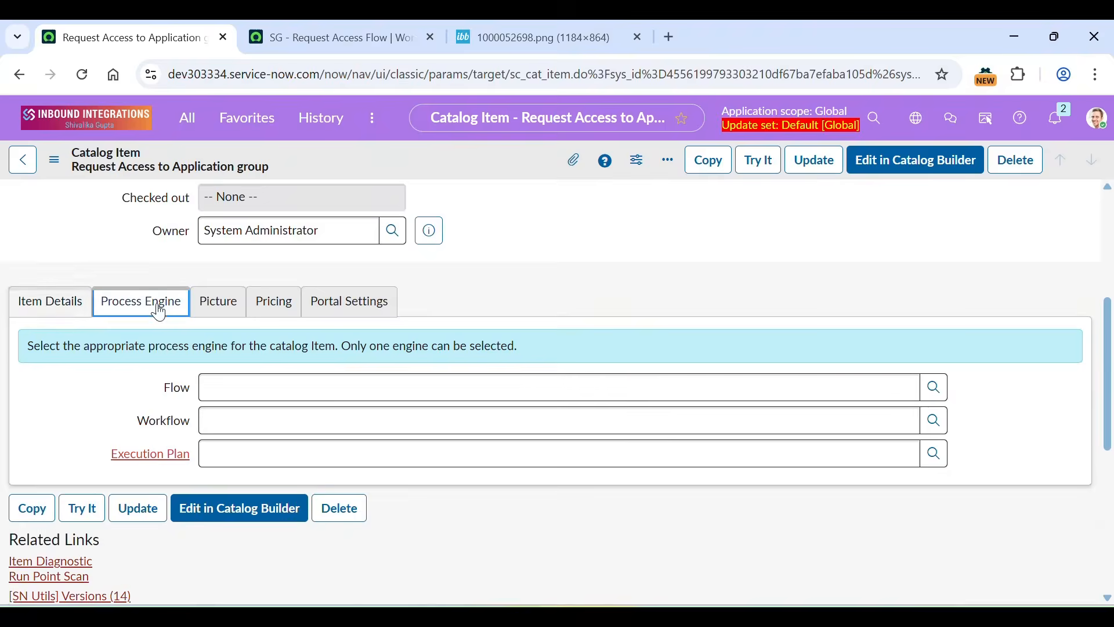
click(405, 385)
key(ctrl+v)
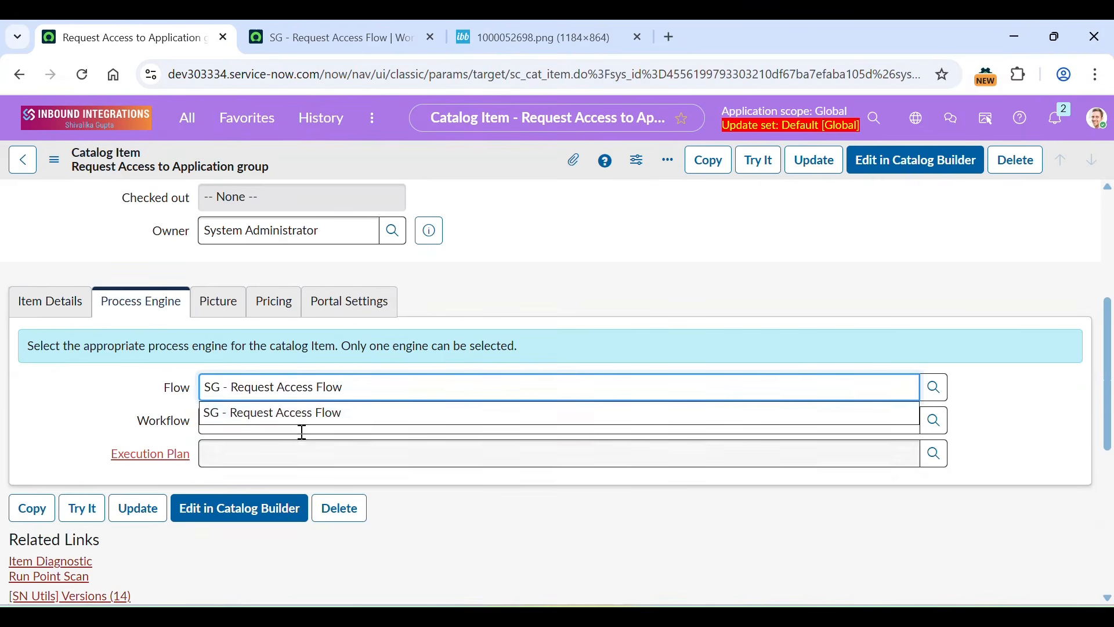
click(291, 416)
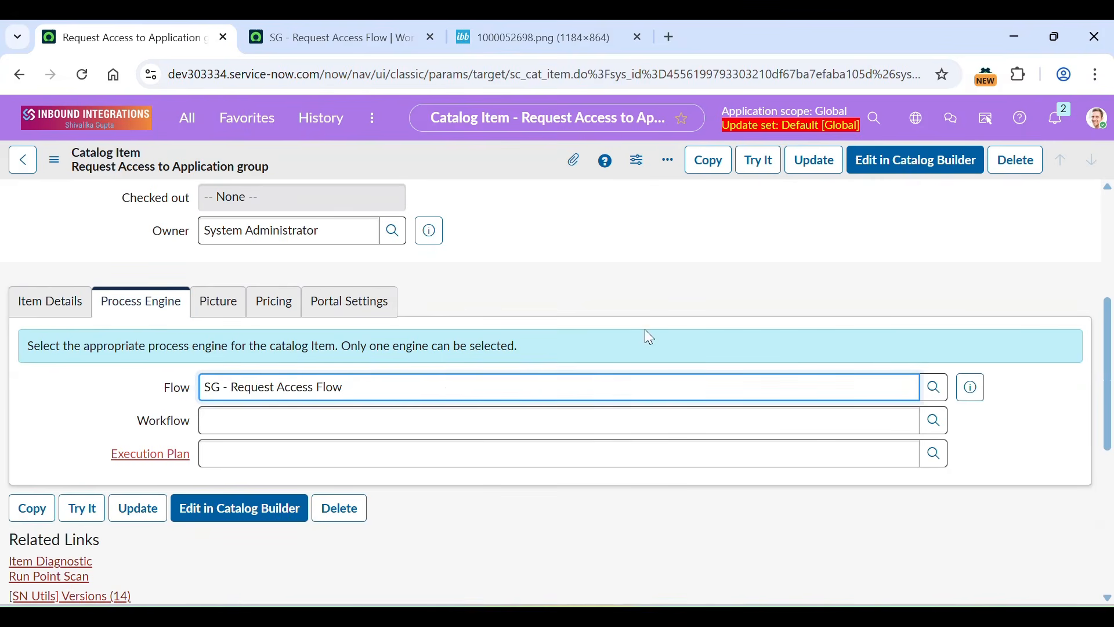
right_click(439, 152)
click(495, 168)
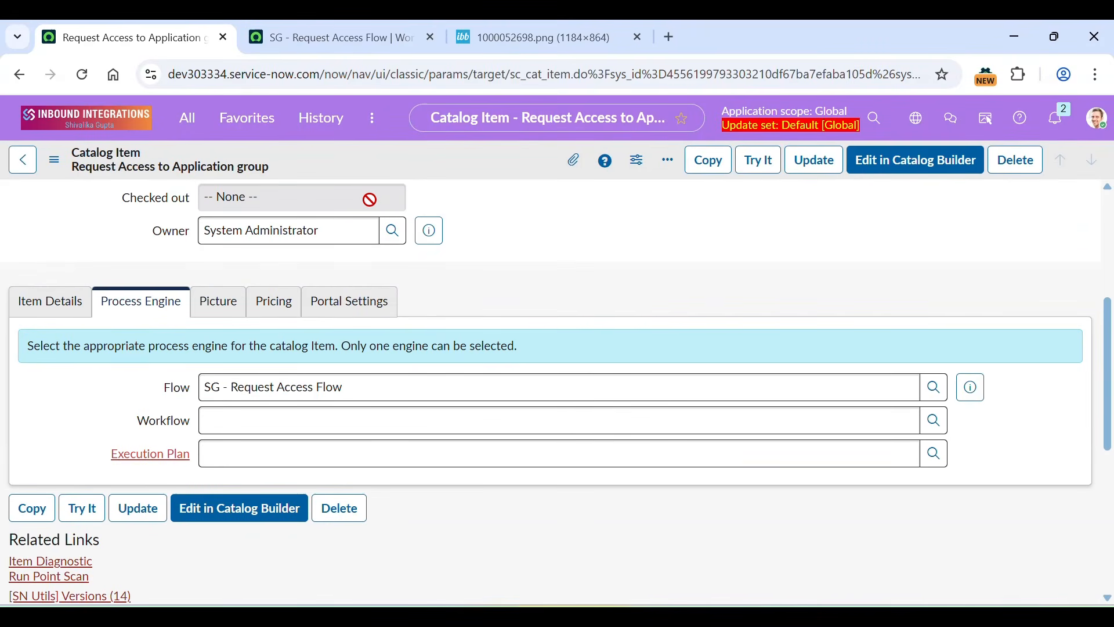
Open a trial order form for the catalog item and replace the Requested For user with another one from the user list
click(755, 157)
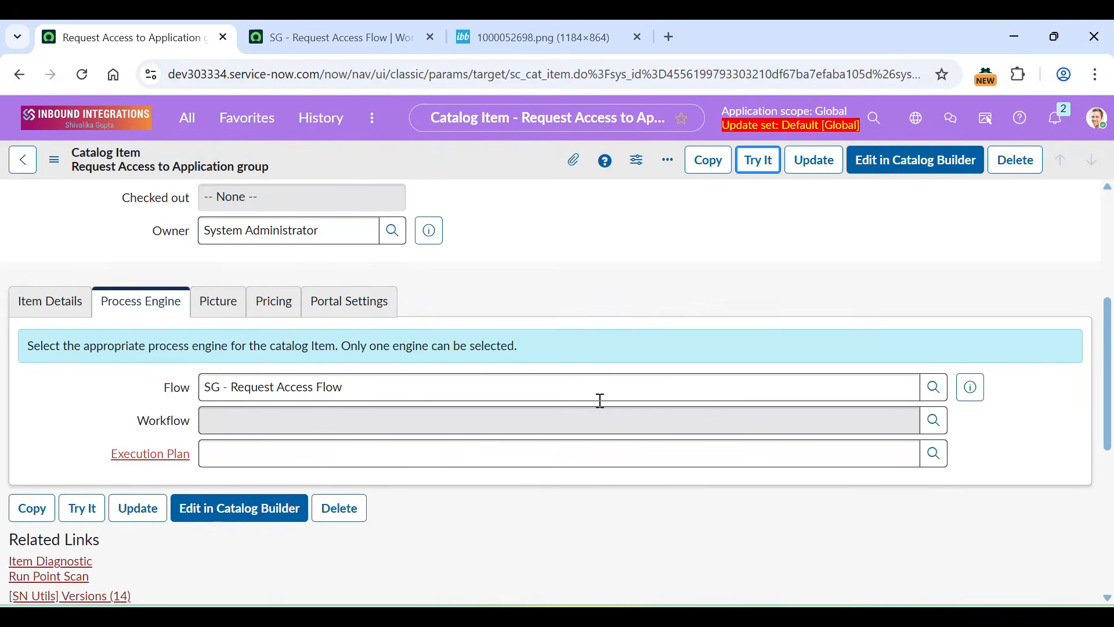
click(761, 162)
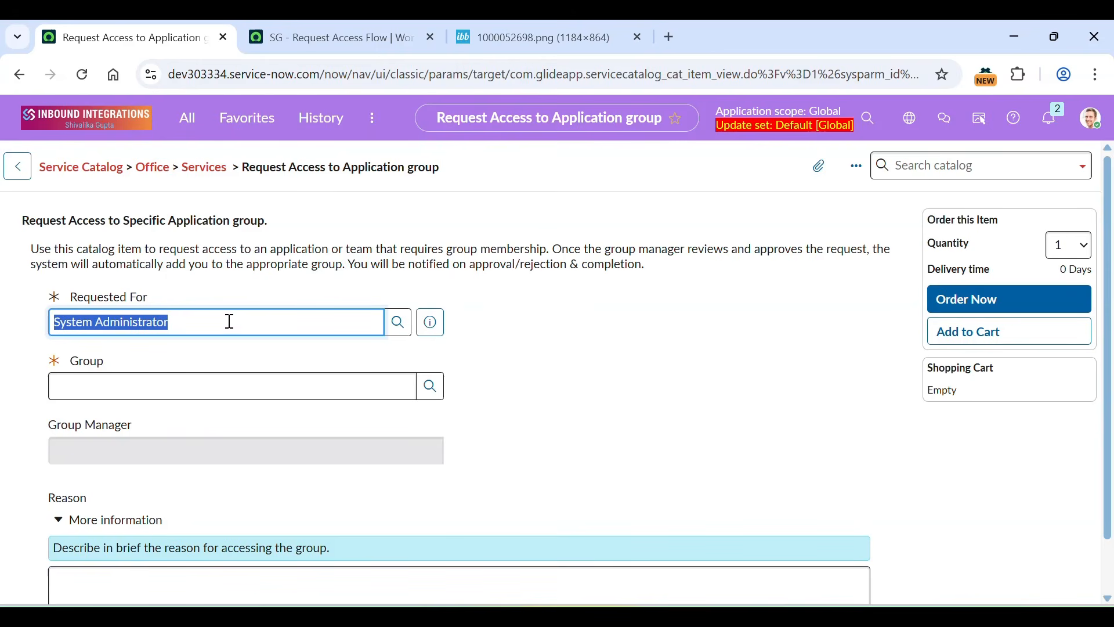
click(187, 323)
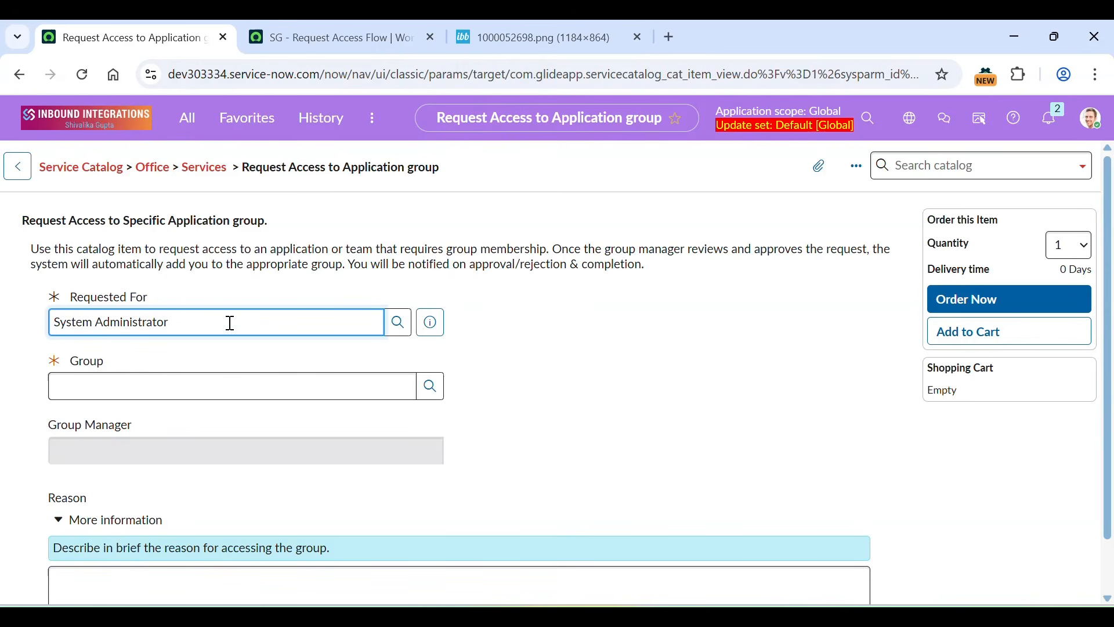
key(ctrl+a)
key(BackSpace)
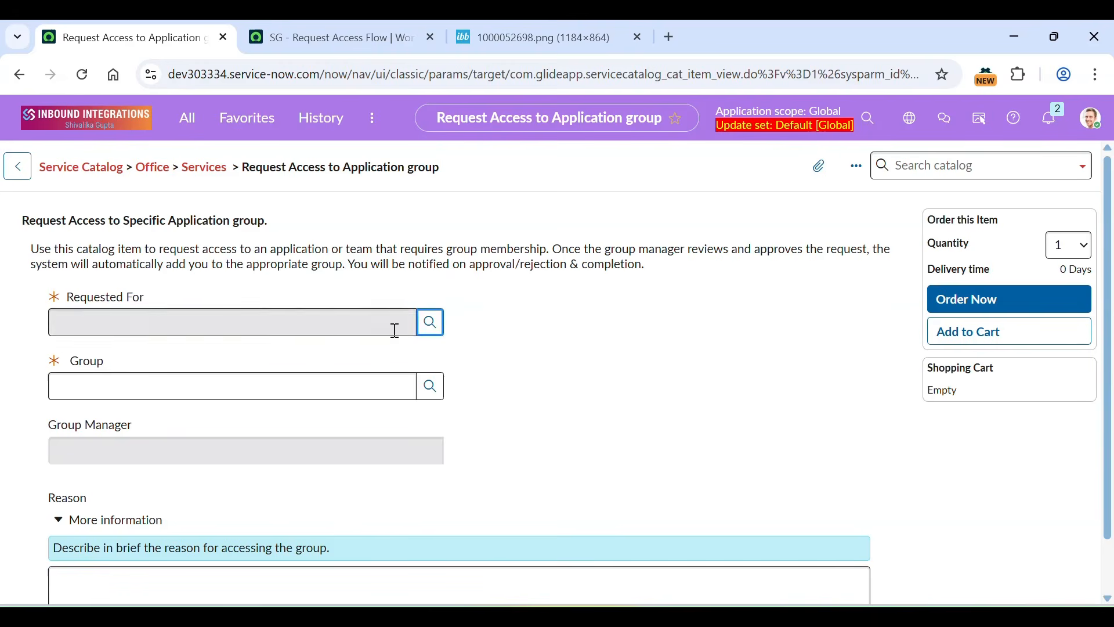
click(441, 325)
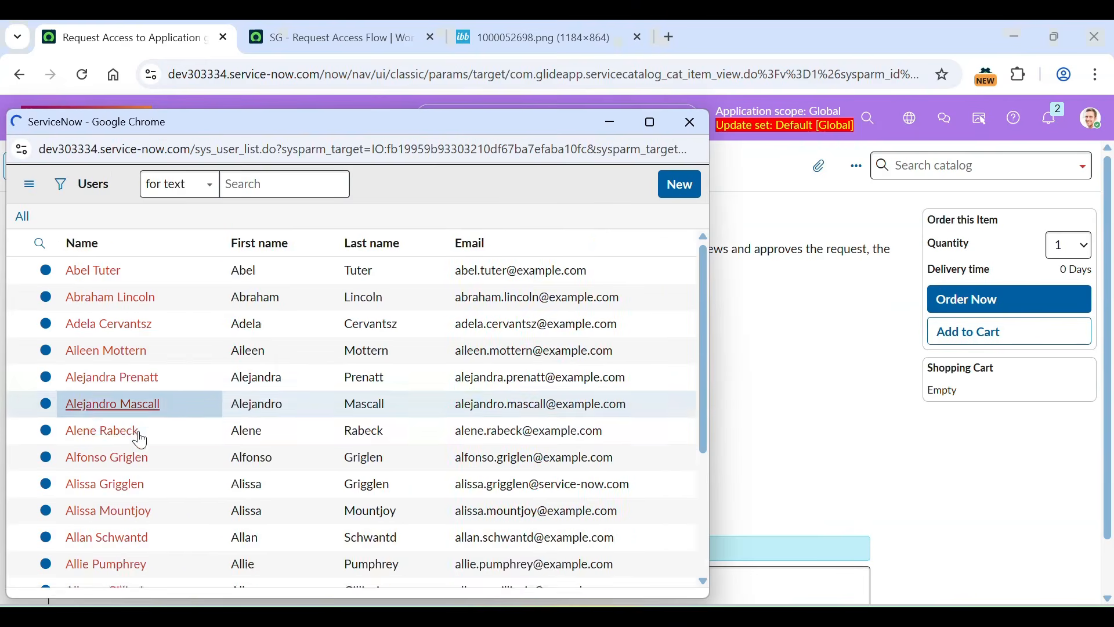
click(105, 466)
Set the requested group to Database
click(242, 382)
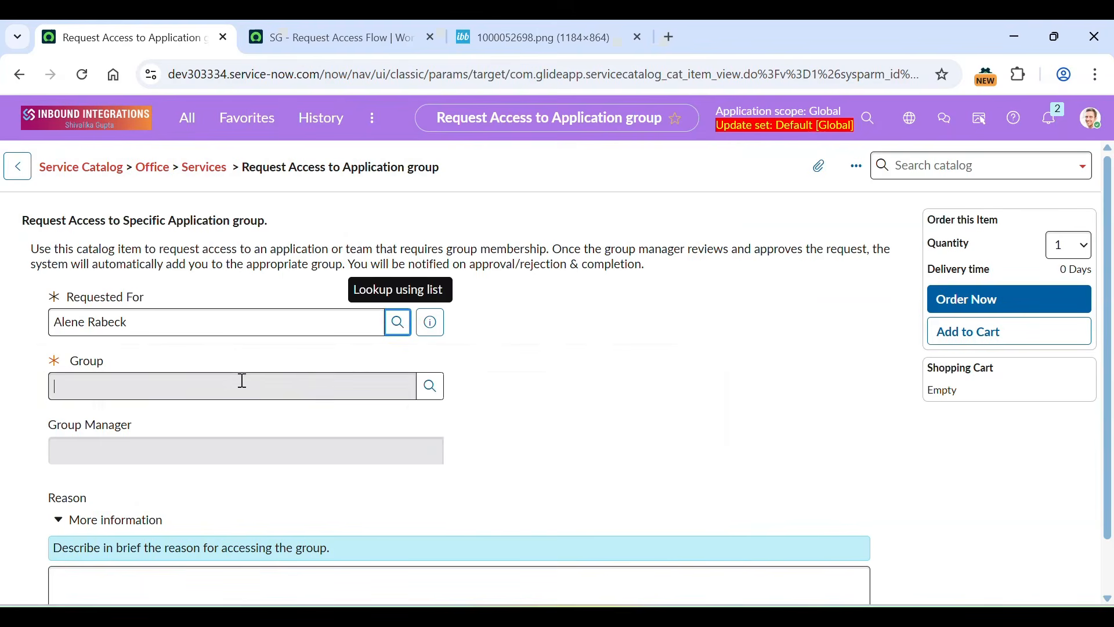
text(dat)
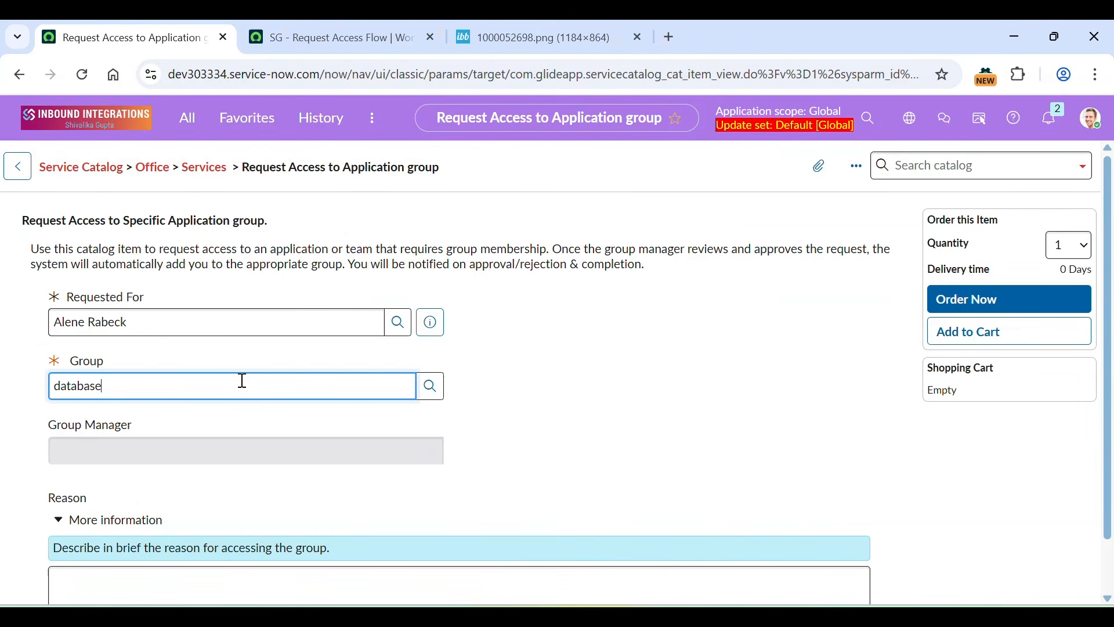
text(abase)
click(148, 412)
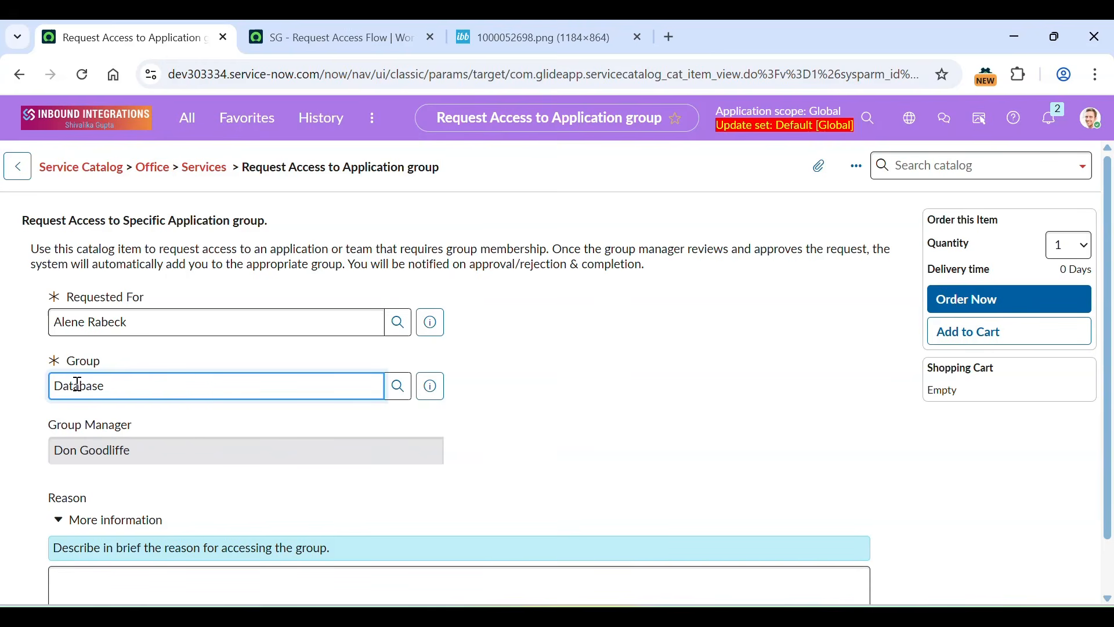
Enter "Positive testing of approval flow" as the reason and order the item
scroll(465, 487, down, 1)
click(280, 545)
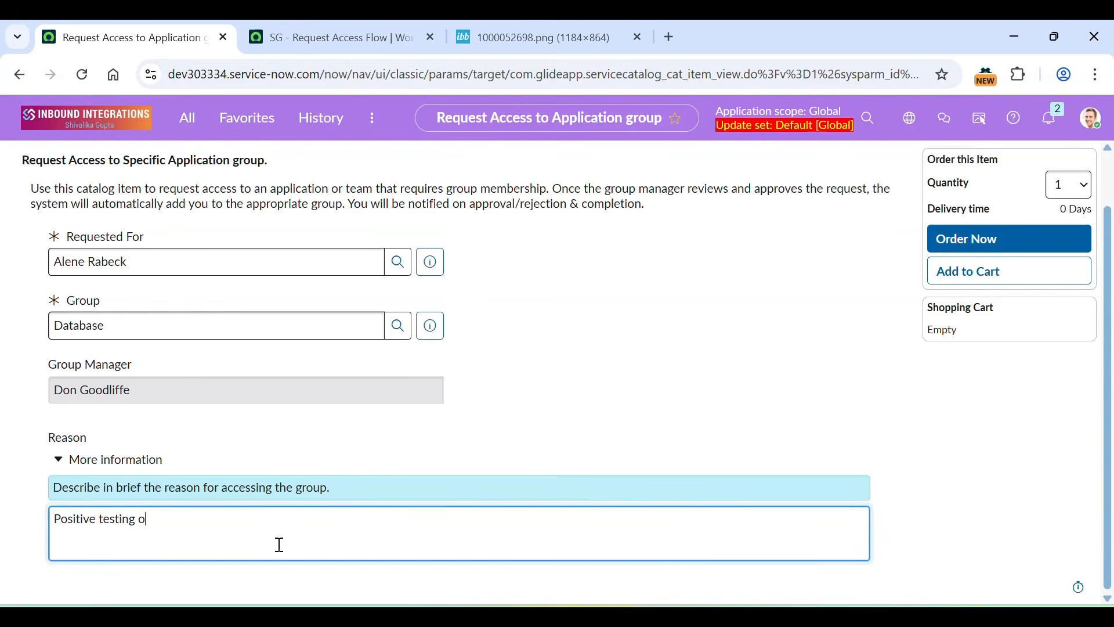
text(f approval flow)
click(965, 240)
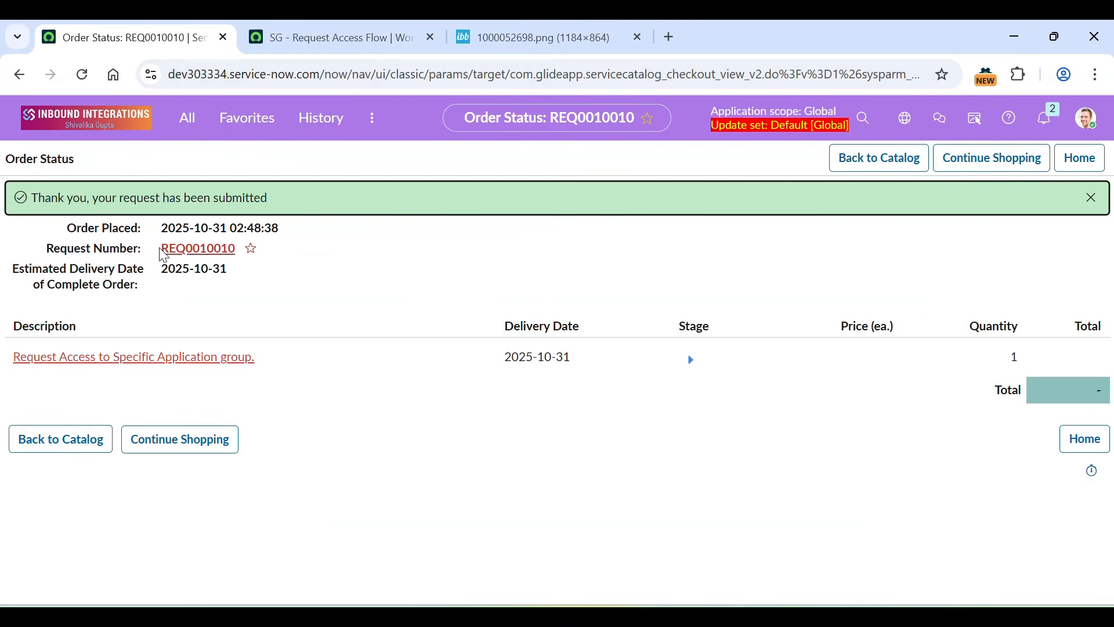
Open the submitted request from the order status and go into its requested item record
drag(165, 253, 221, 255)
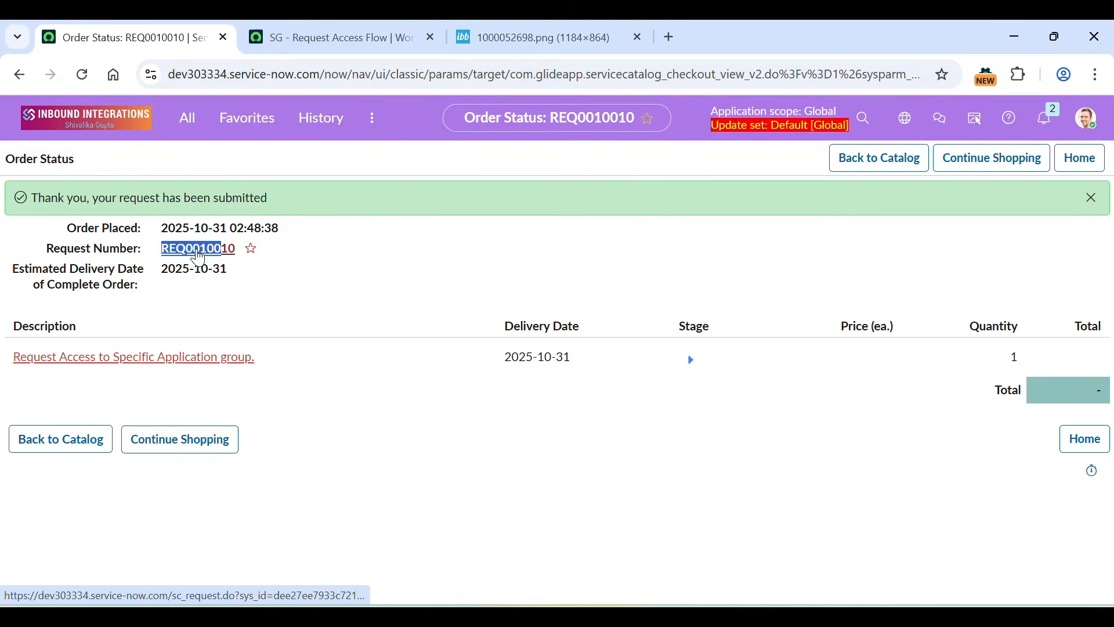
click(210, 252)
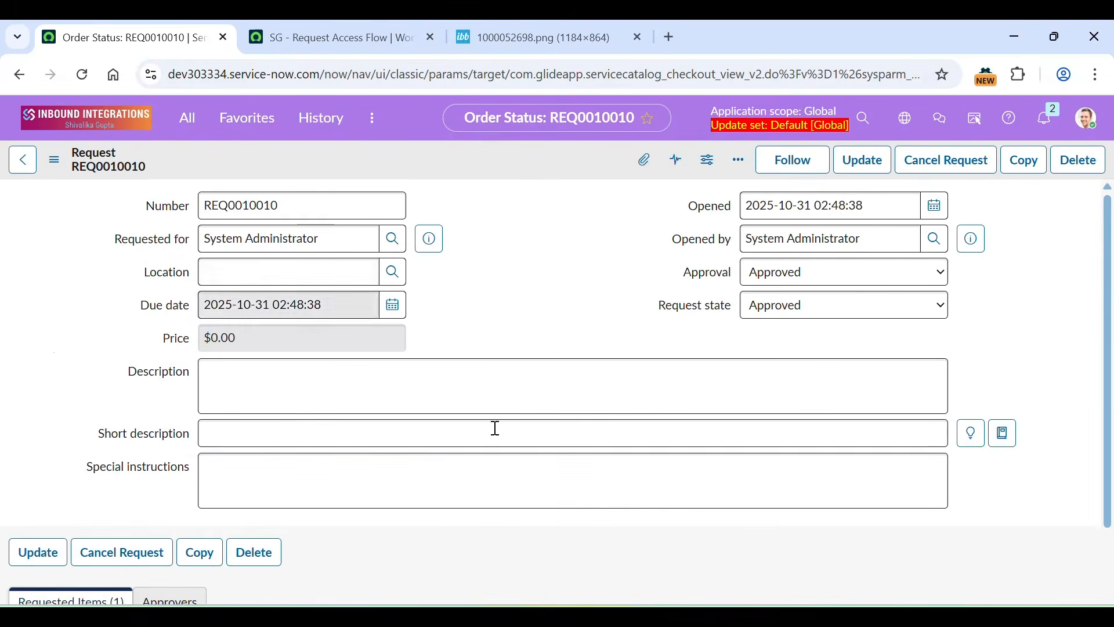
scroll(493, 432, down, 5)
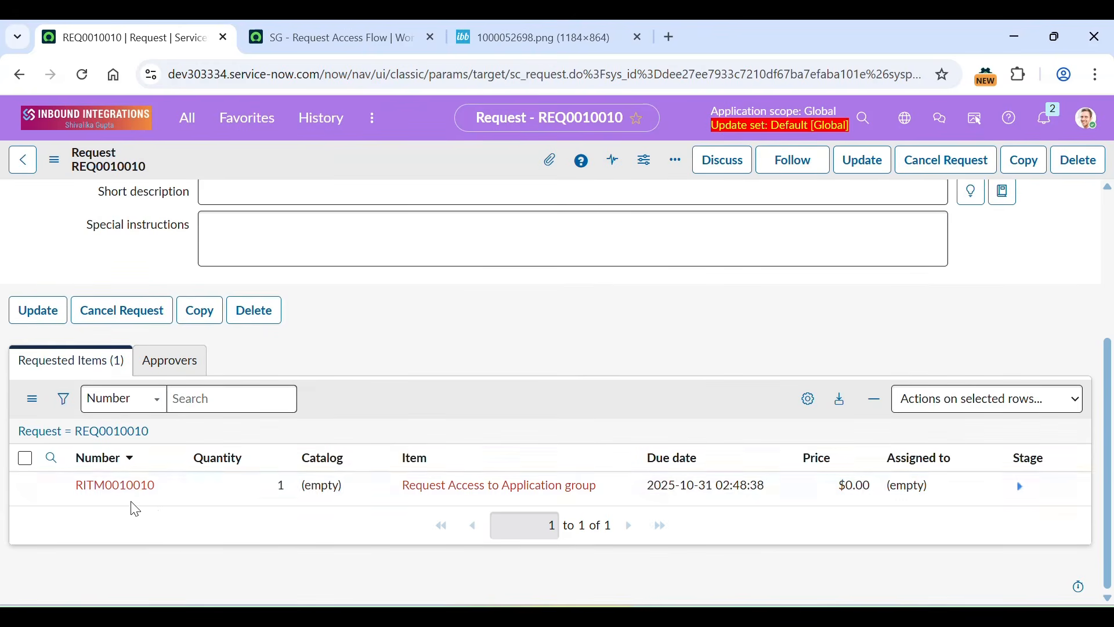
click(113, 488)
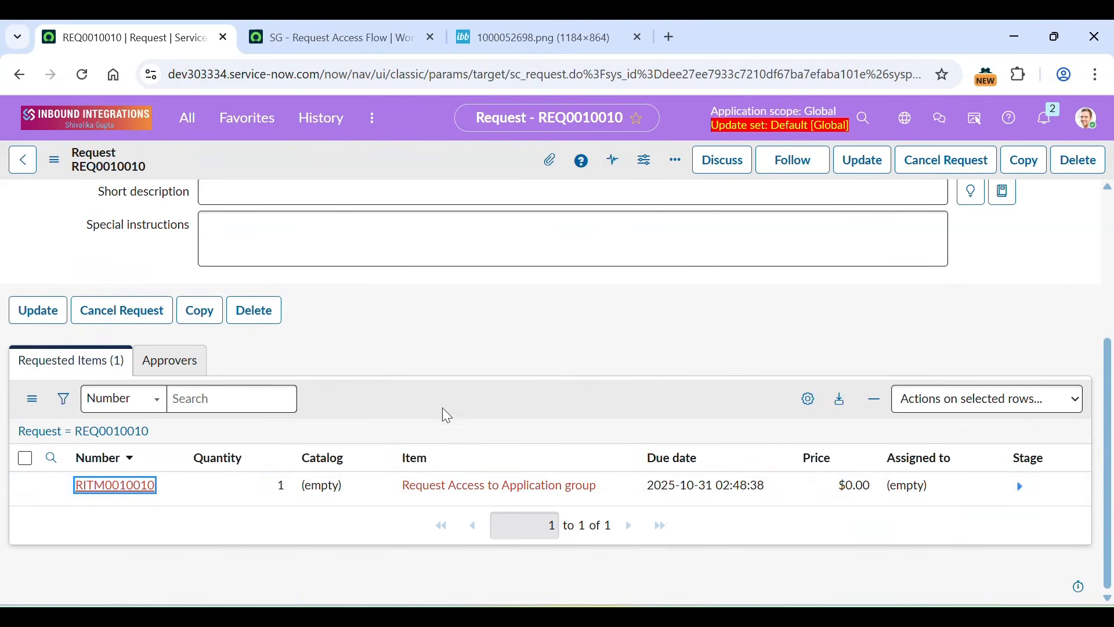
Check the requested item's state, variables and catalog tasks, and display its list of approvers
scroll(446, 446, down, 10)
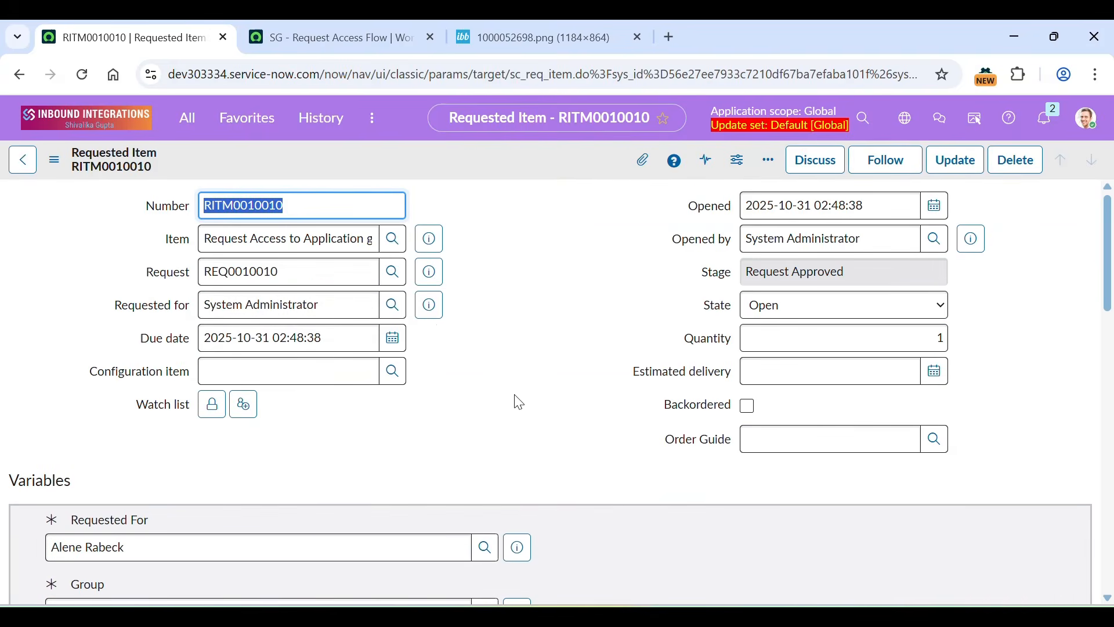
scroll(470, 427, down, 4)
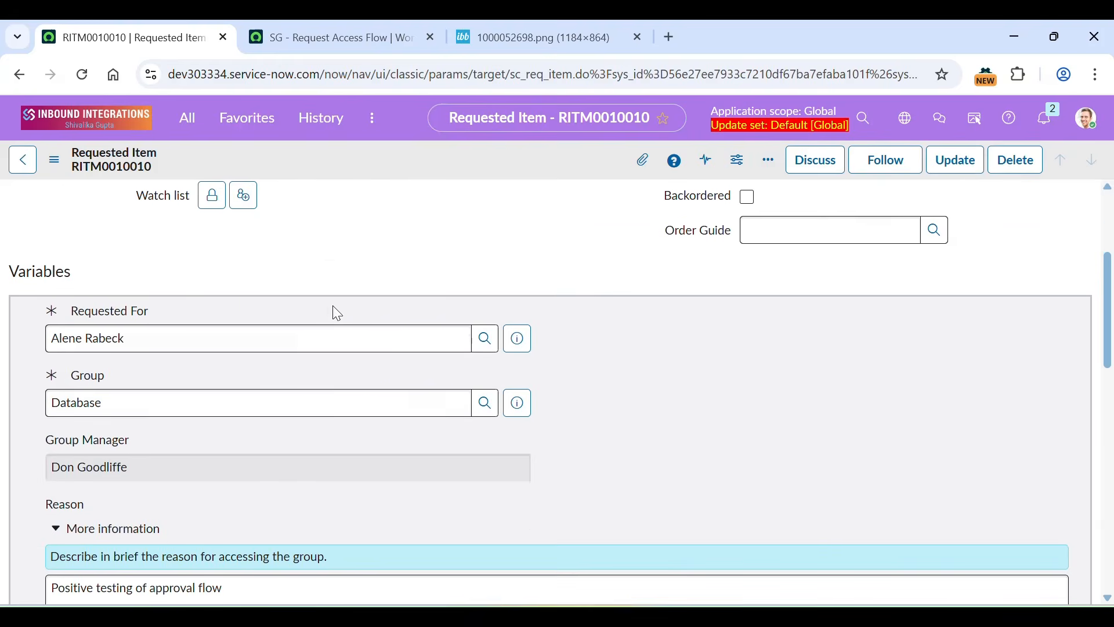
scroll(497, 443, down, 4)
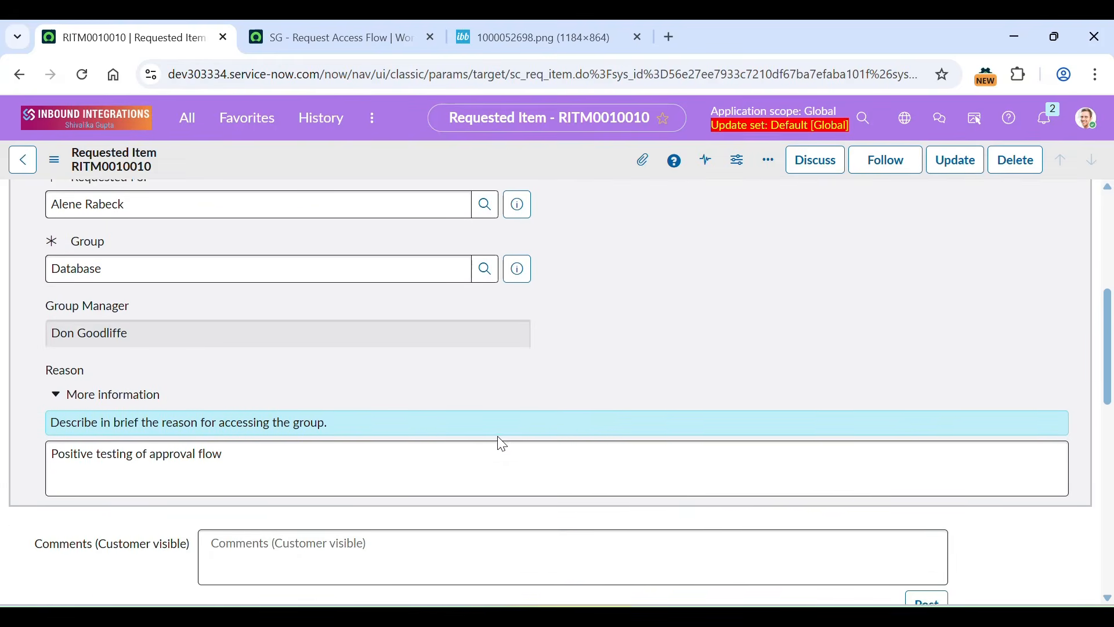
scroll(503, 443, down, 10)
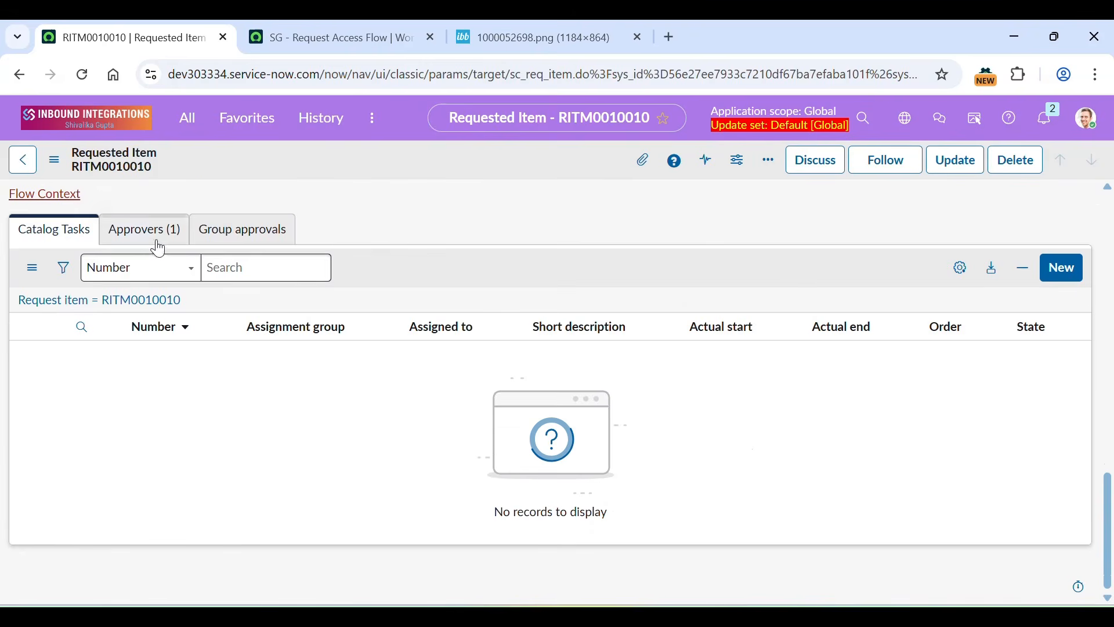
click(141, 232)
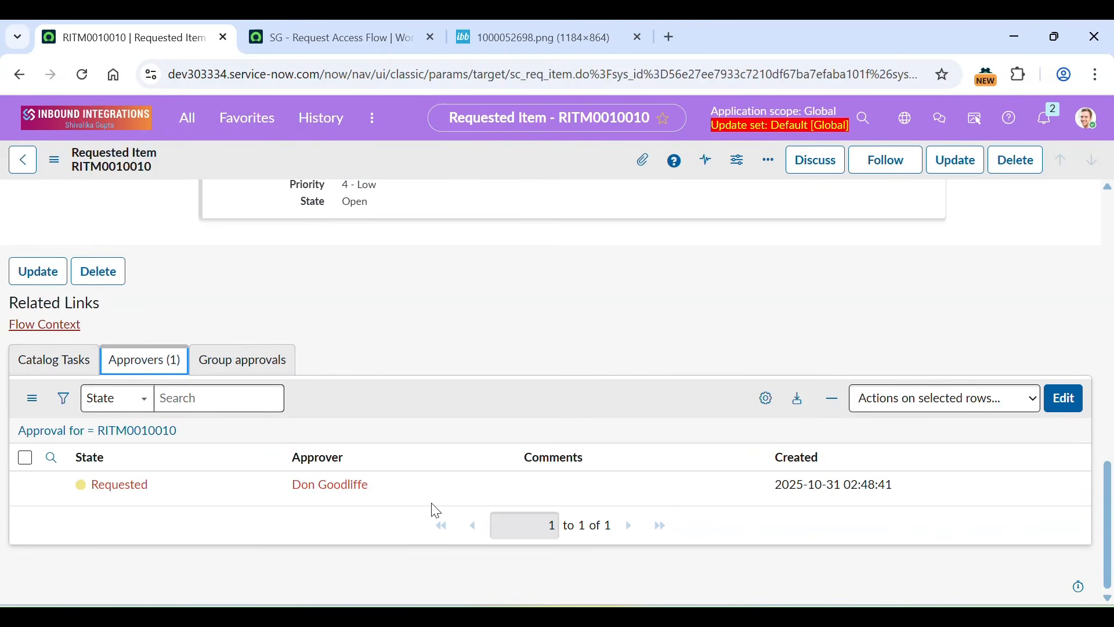
Set the state of the requested item's pending approval to Approved
click(181, 486)
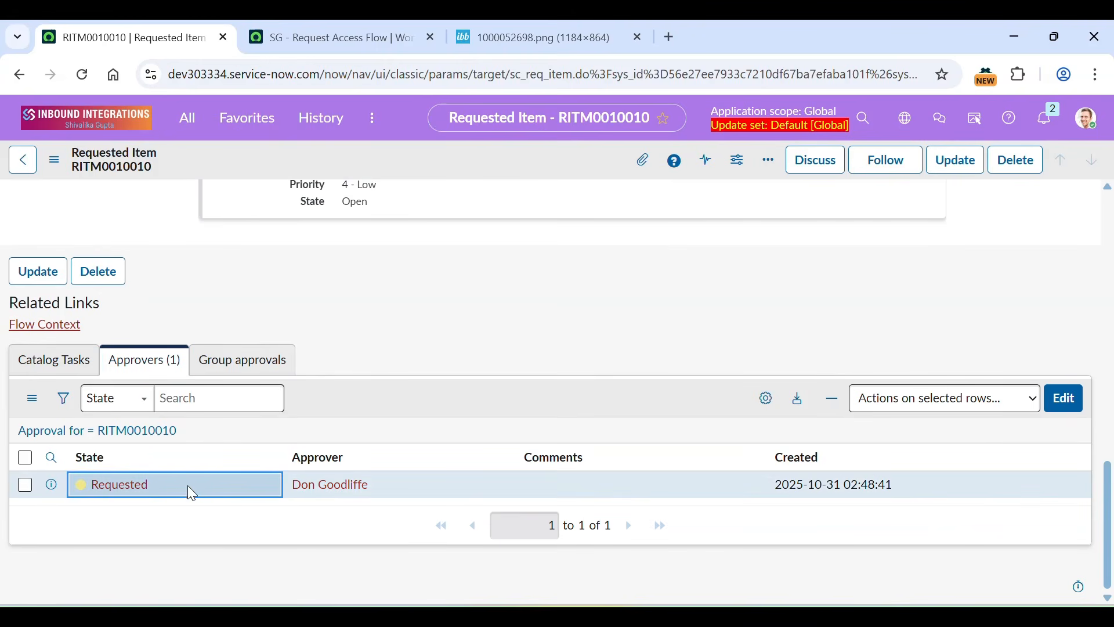
double_click(186, 484)
click(156, 501)
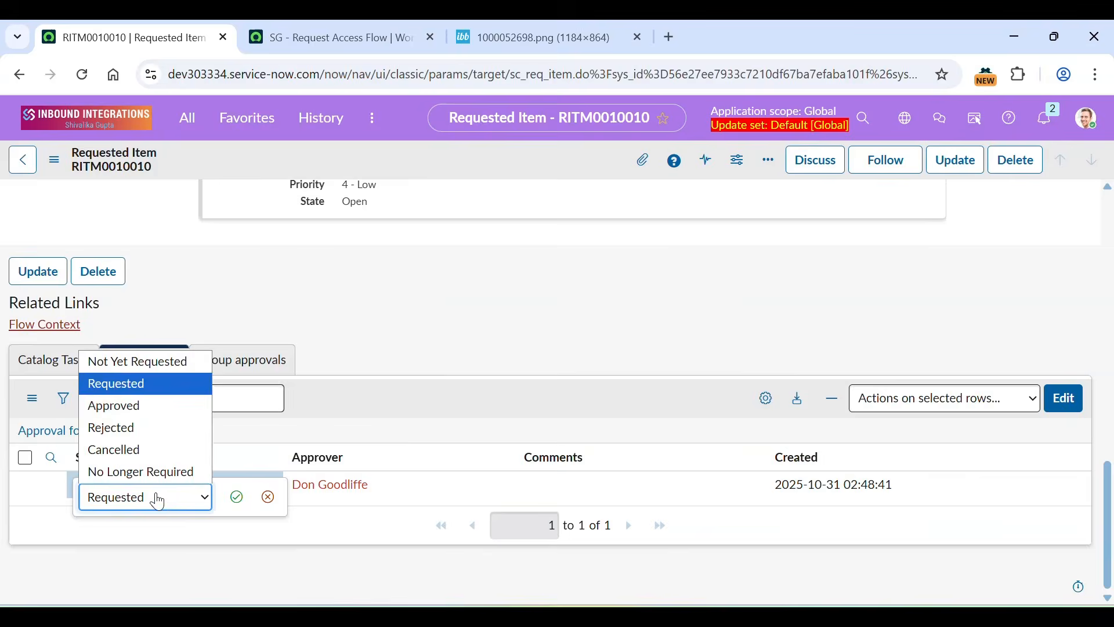
click(140, 413)
scroll(342, 316, up, 3)
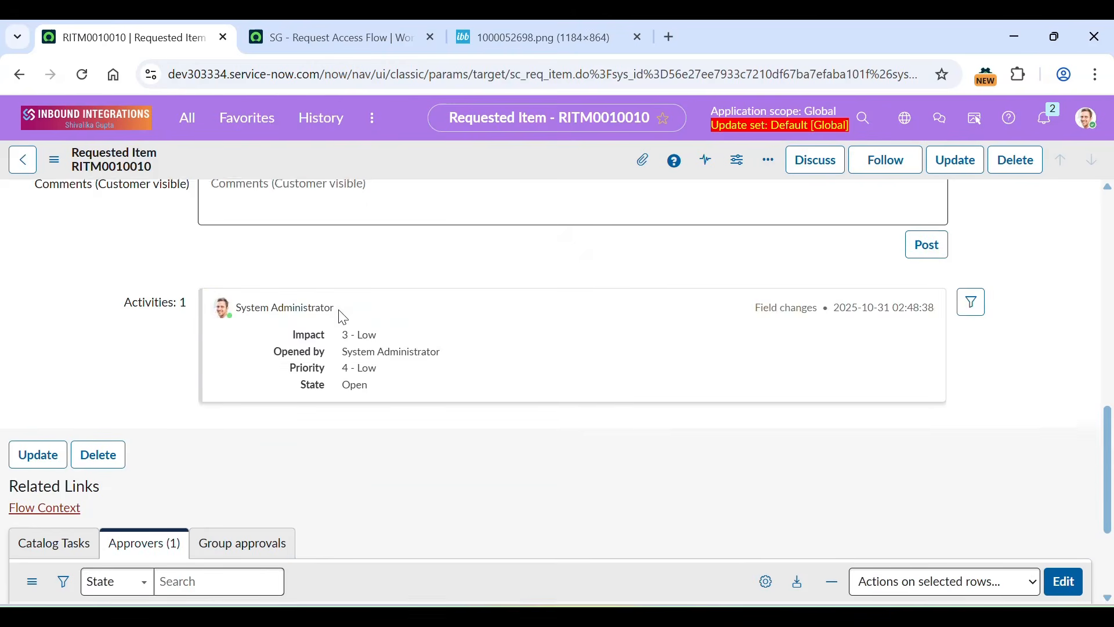
Reload the requested item and examine its stage, state, activity notes and variables
click(82, 75)
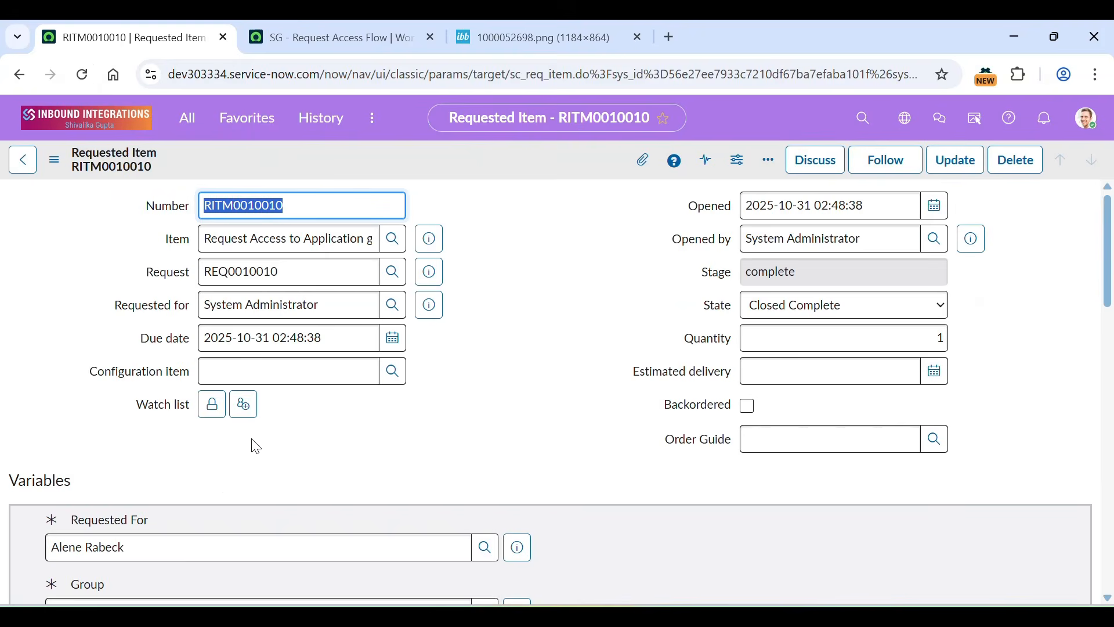
scroll(712, 504, down, 15)
scroll(711, 503, up, 5)
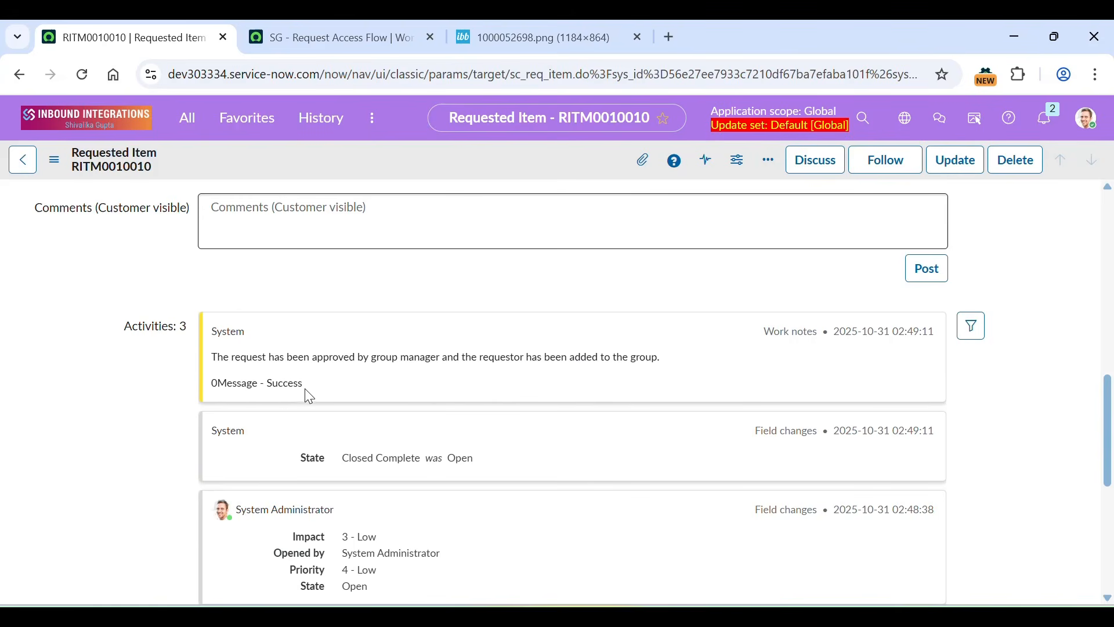
scroll(592, 333, up, 10)
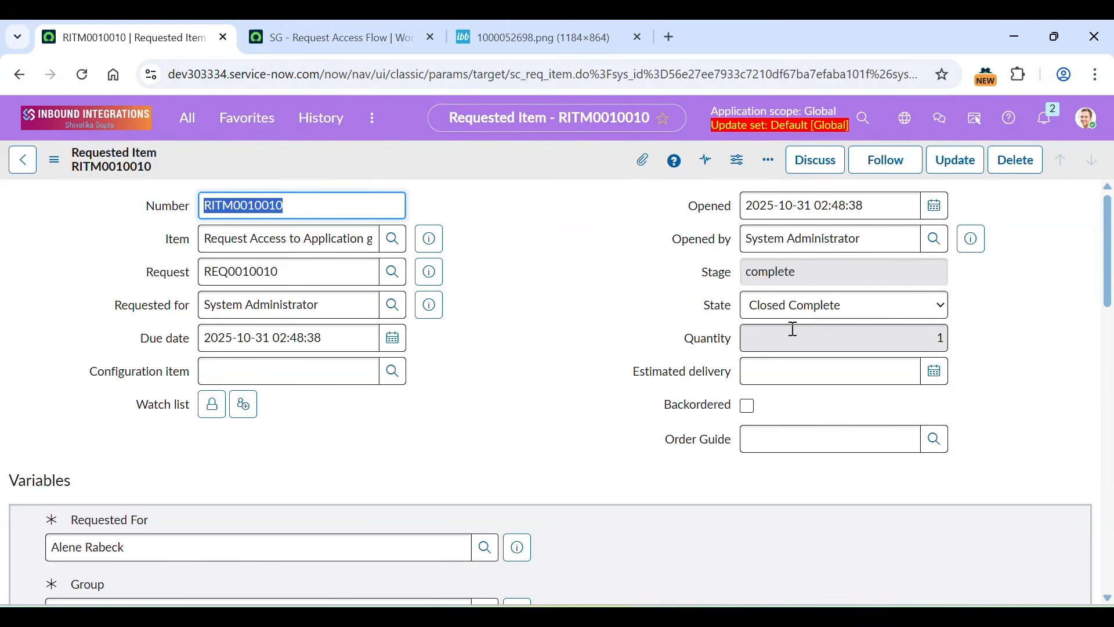
scroll(423, 355, down, 15)
scroll(423, 356, up, 12)
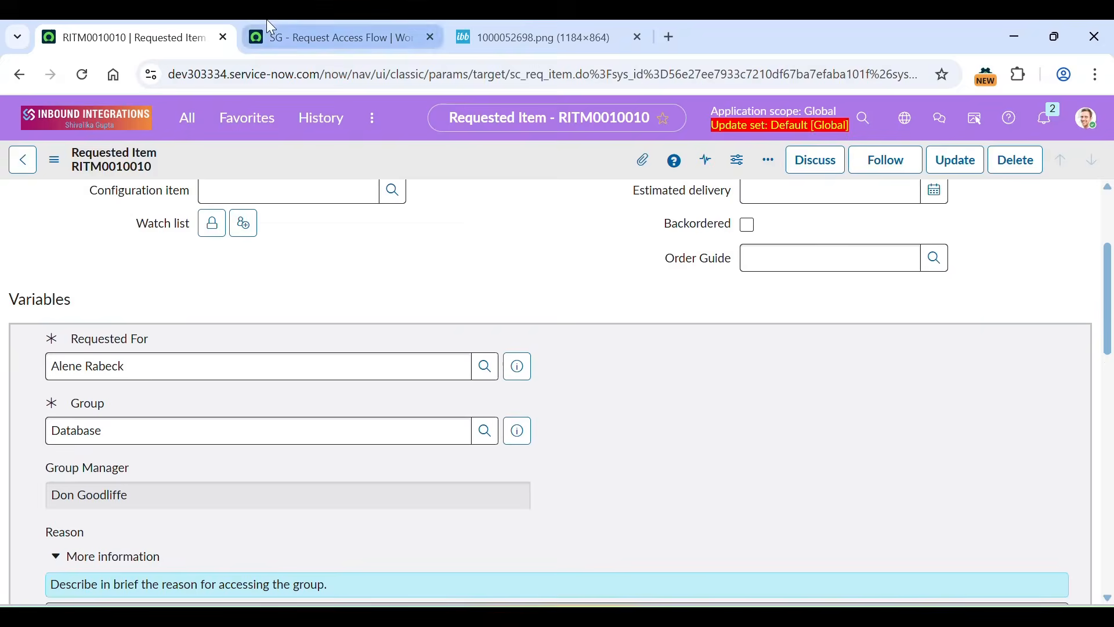
Replace the flow designer page with the instance's Service Portal home page at /sp
click(271, 29)
click(168, 35)
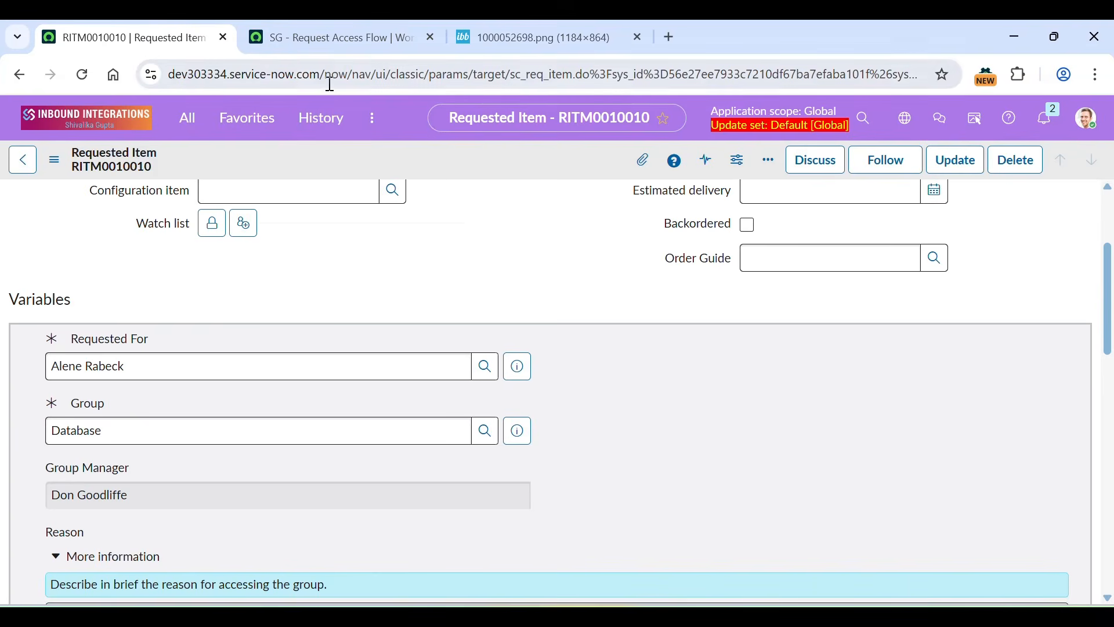
drag(332, 76, 927, 76)
click(365, 25)
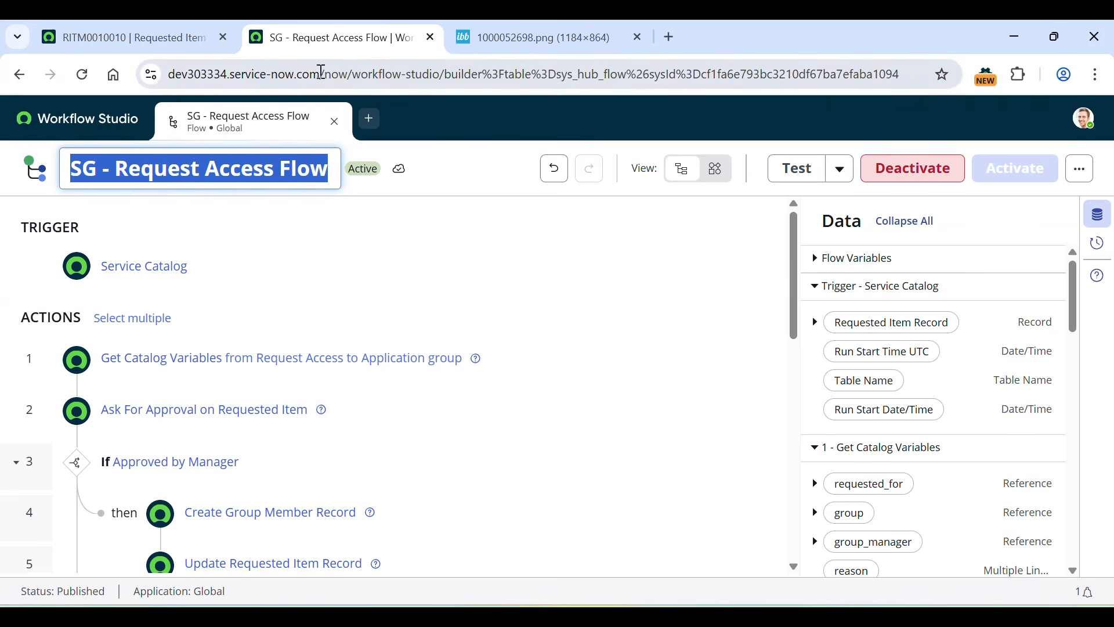
drag(320, 72, 958, 75)
key(BackSpace)
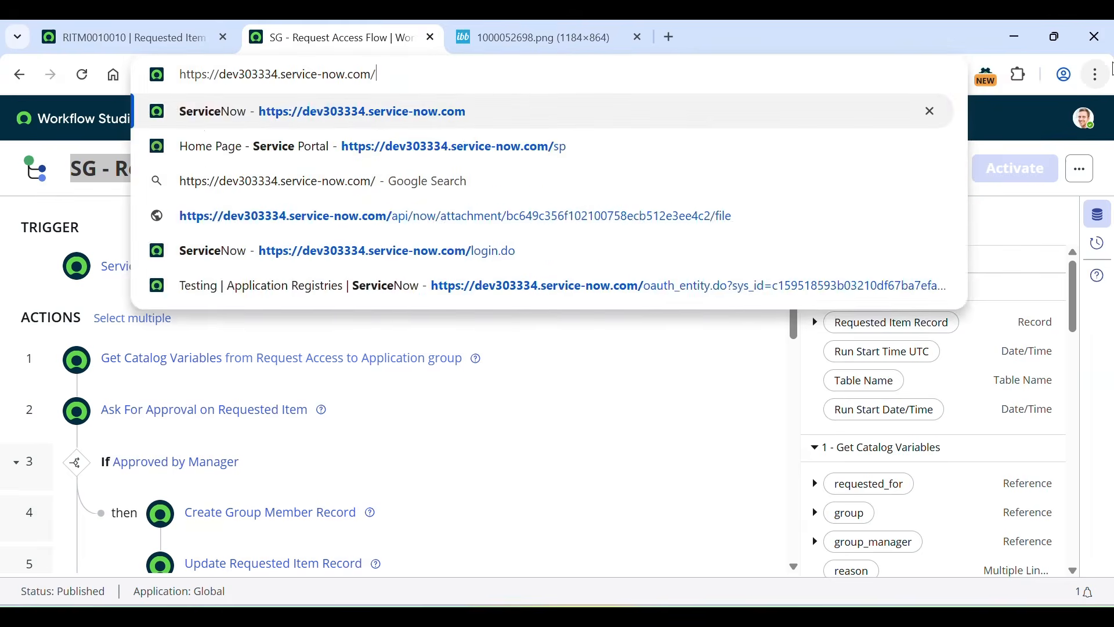
text(sp)
key(Return)
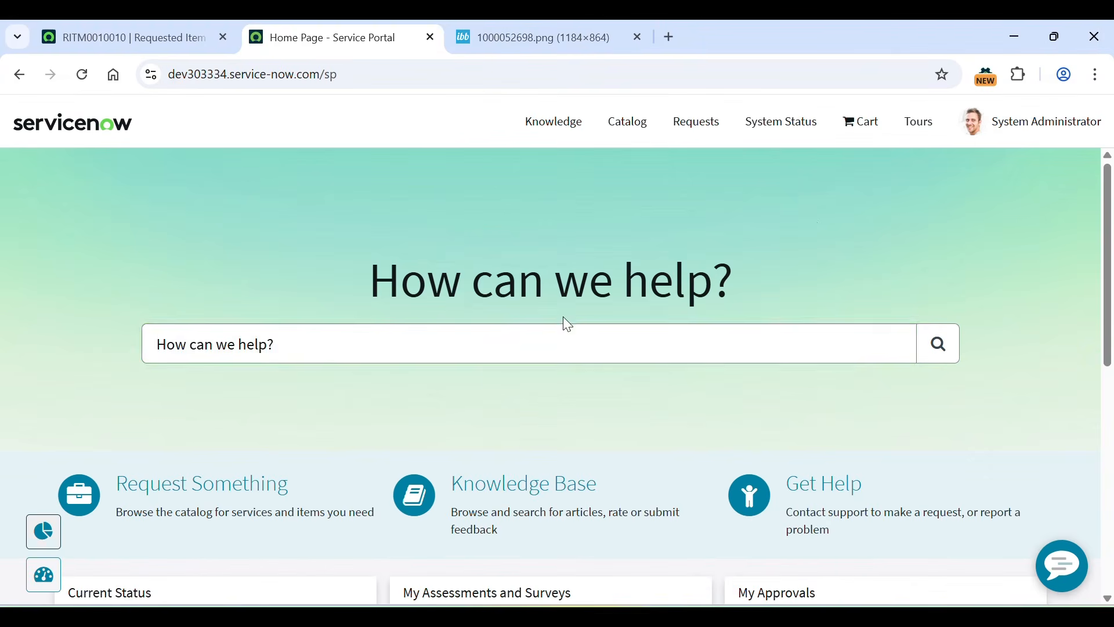
Search the portal for "request access" and open the Request Access to Application group item
click(508, 345)
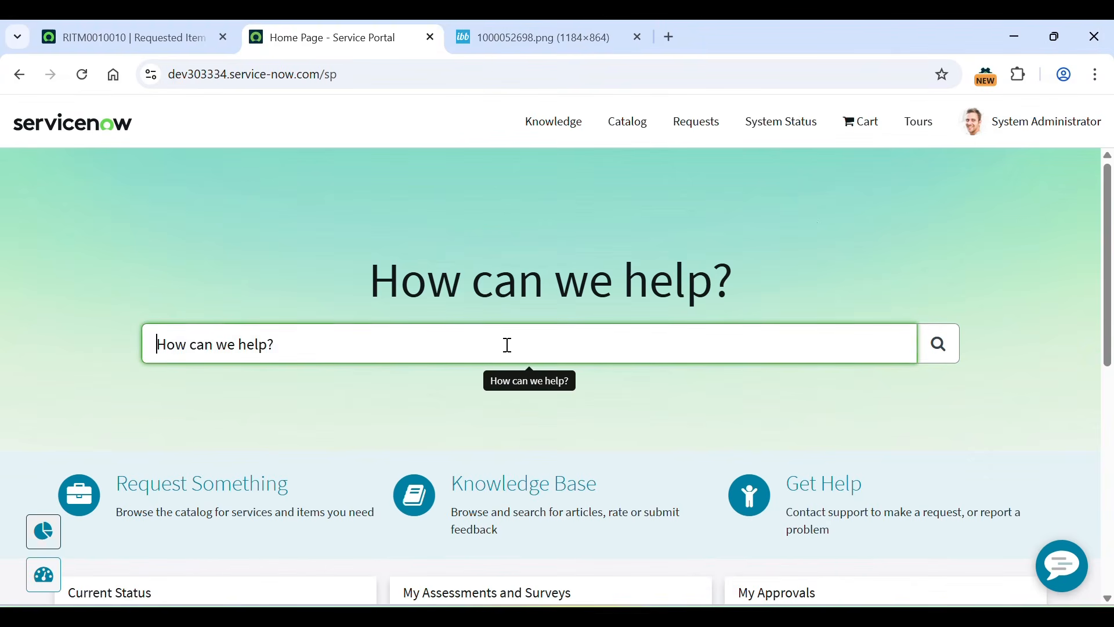
text(request access)
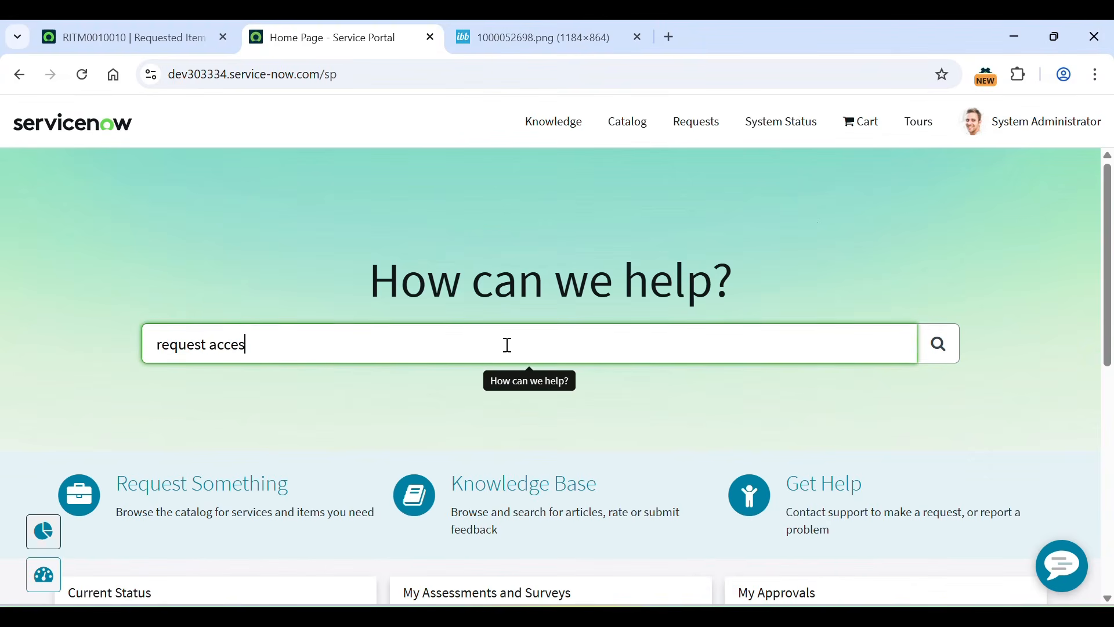
key(Return)
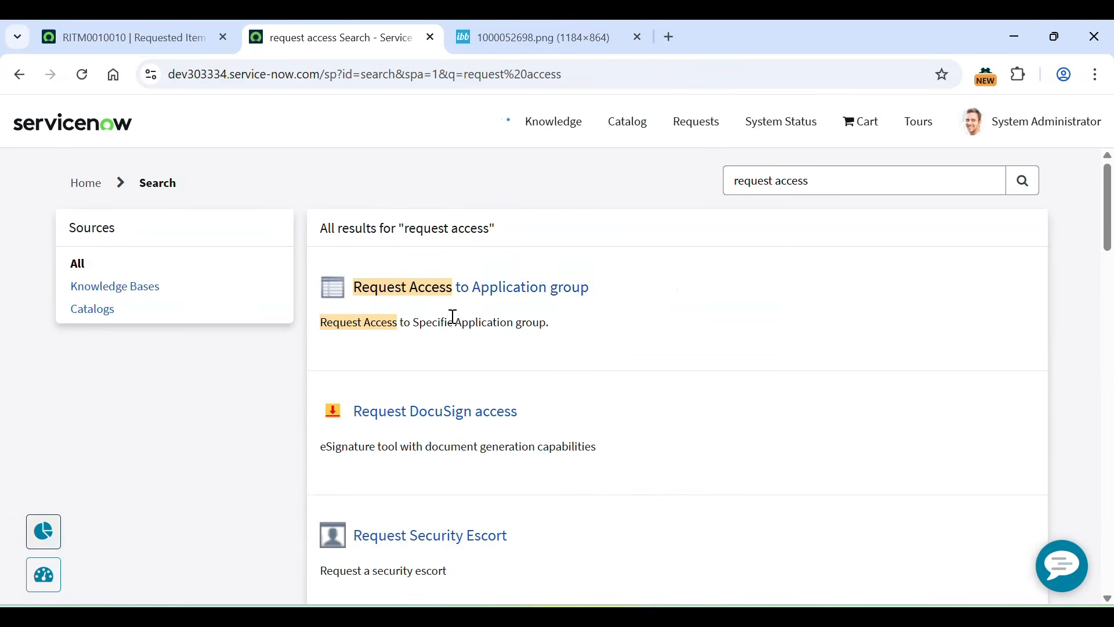
click(428, 299)
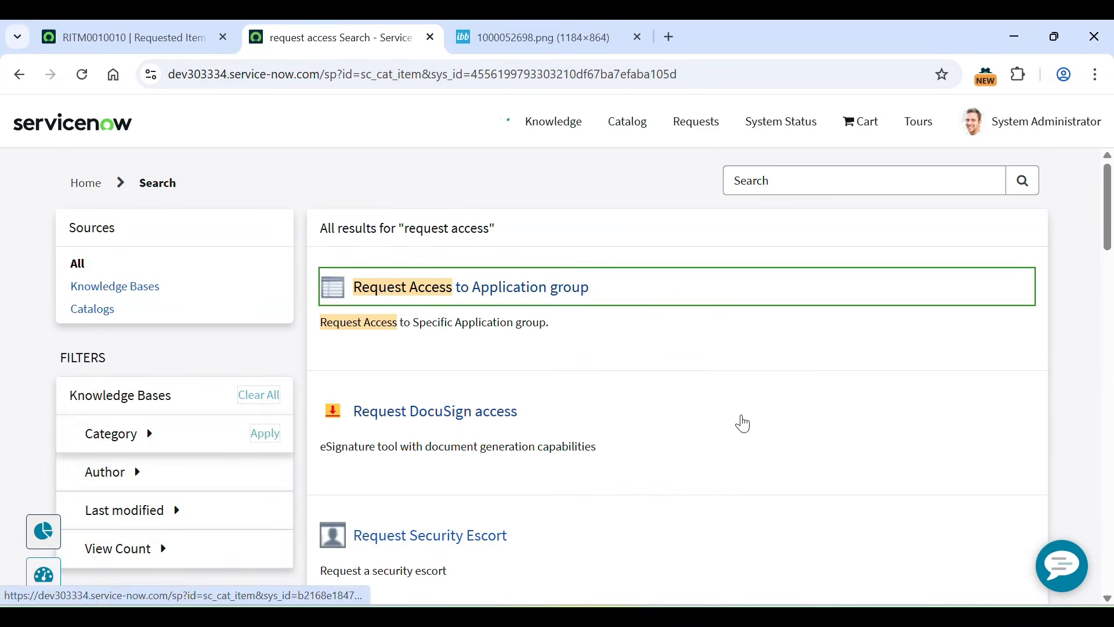
Replace the Requested For person with another user and set the requested group to Network
scroll(435, 430, down, 3)
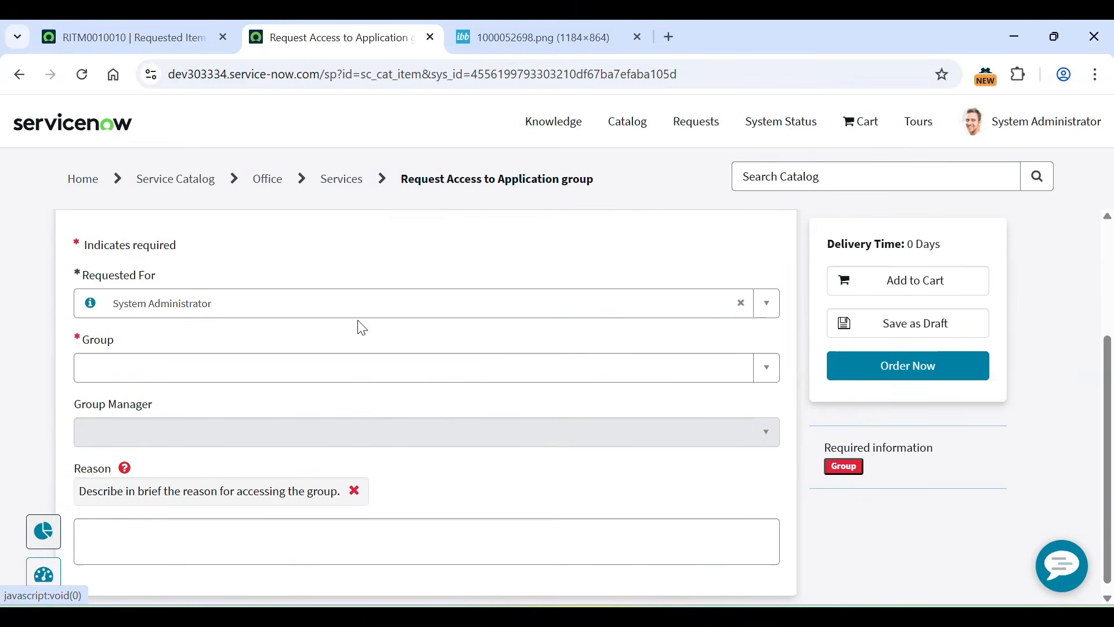
click(740, 304)
click(580, 311)
scroll(311, 455, down, 10)
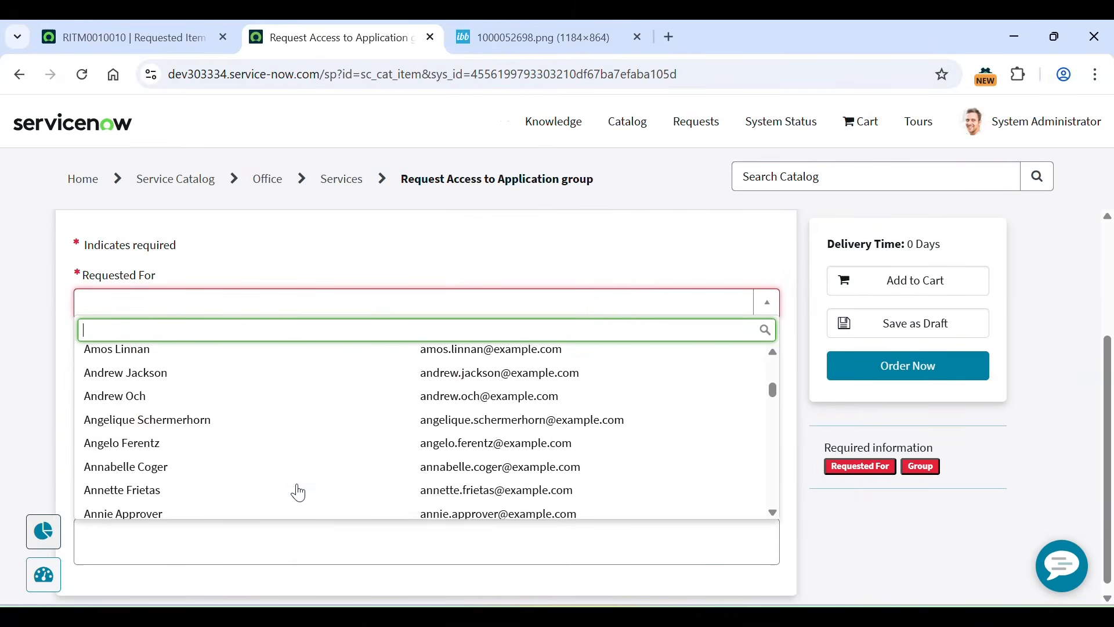
click(267, 461)
click(171, 368)
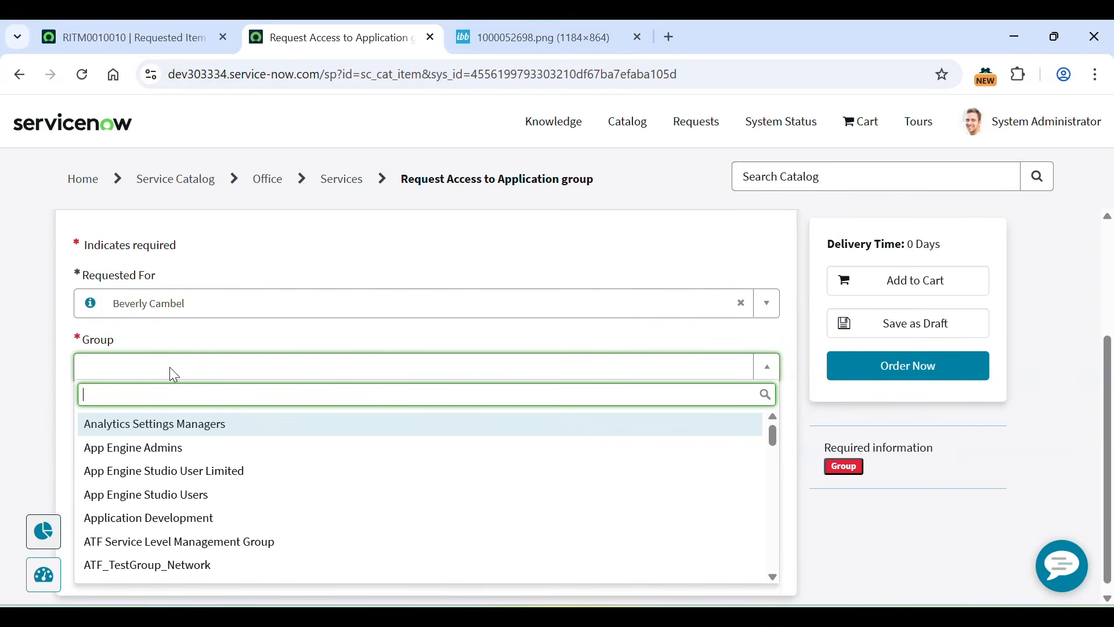
text(network)
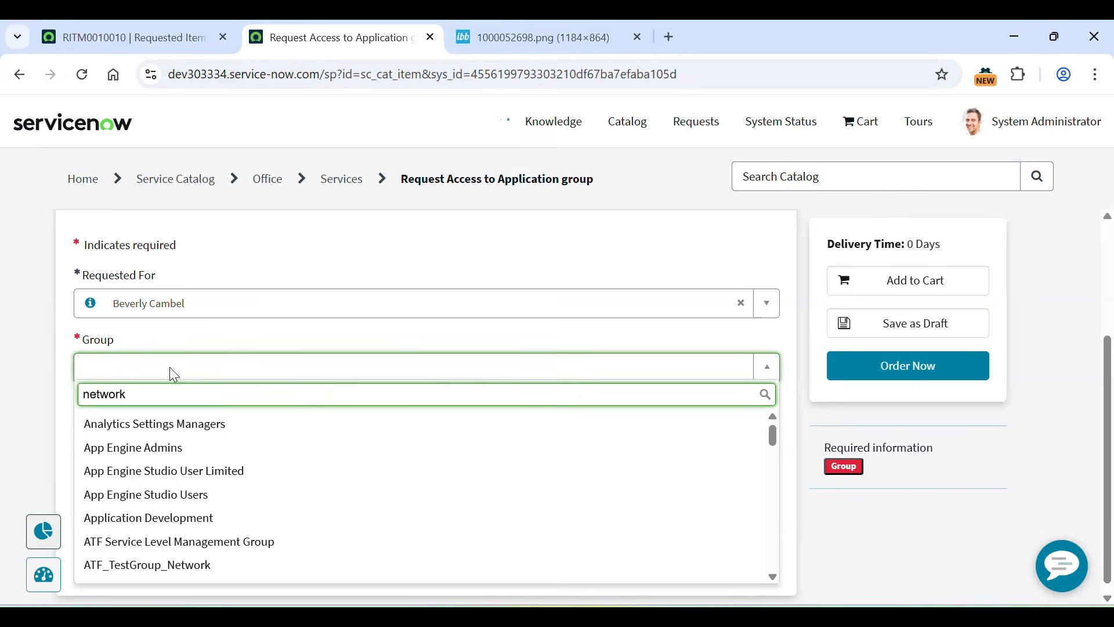
key(Return)
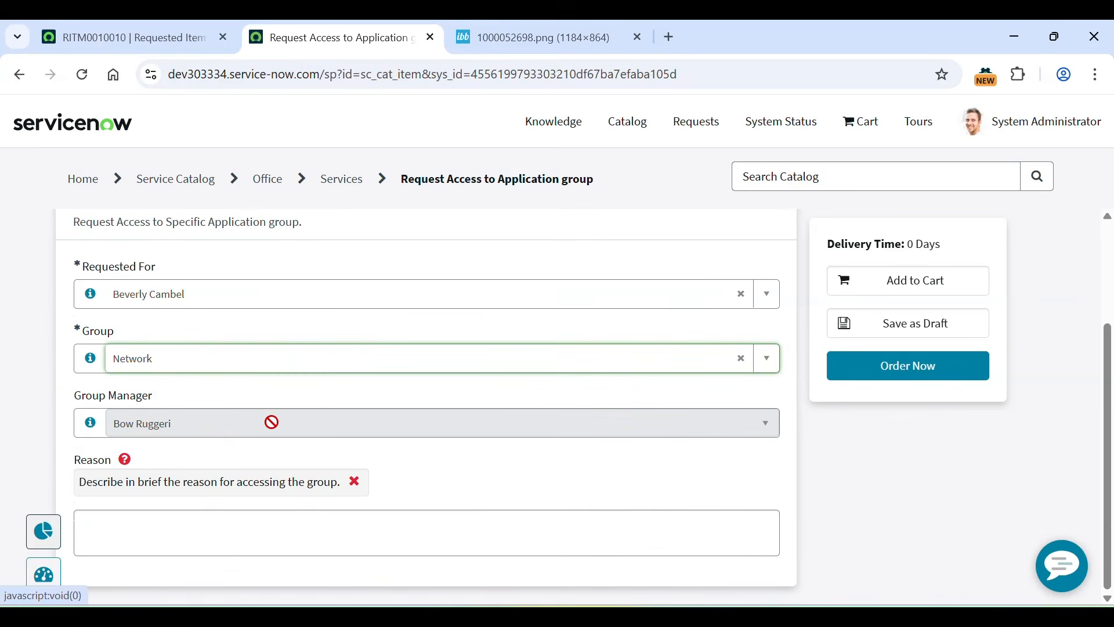
Enter "Negative Testing" as the reason and check out the order on behalf of the same user chosen in Requested For
click(154, 523)
text(Negative Testing)
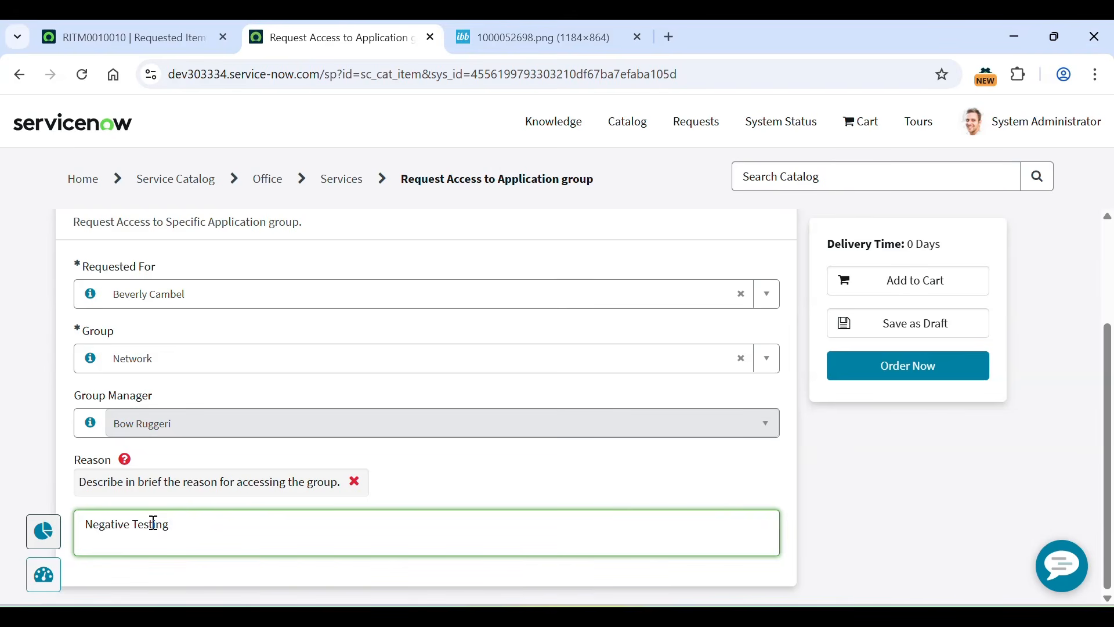
click(926, 363)
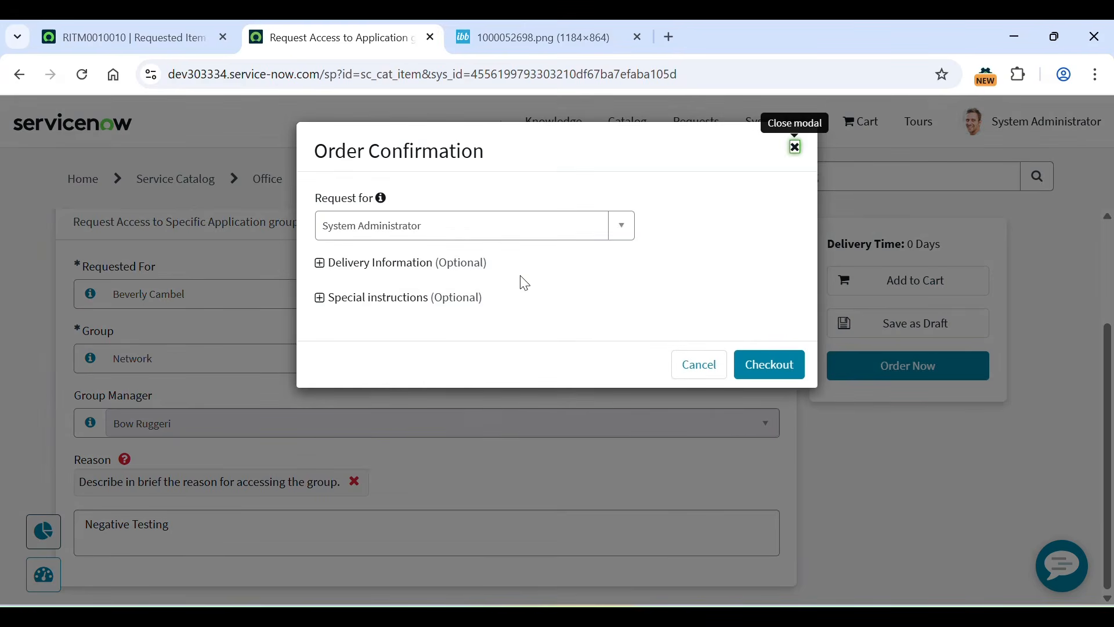
click(461, 228)
text(beverly)
key(Return)
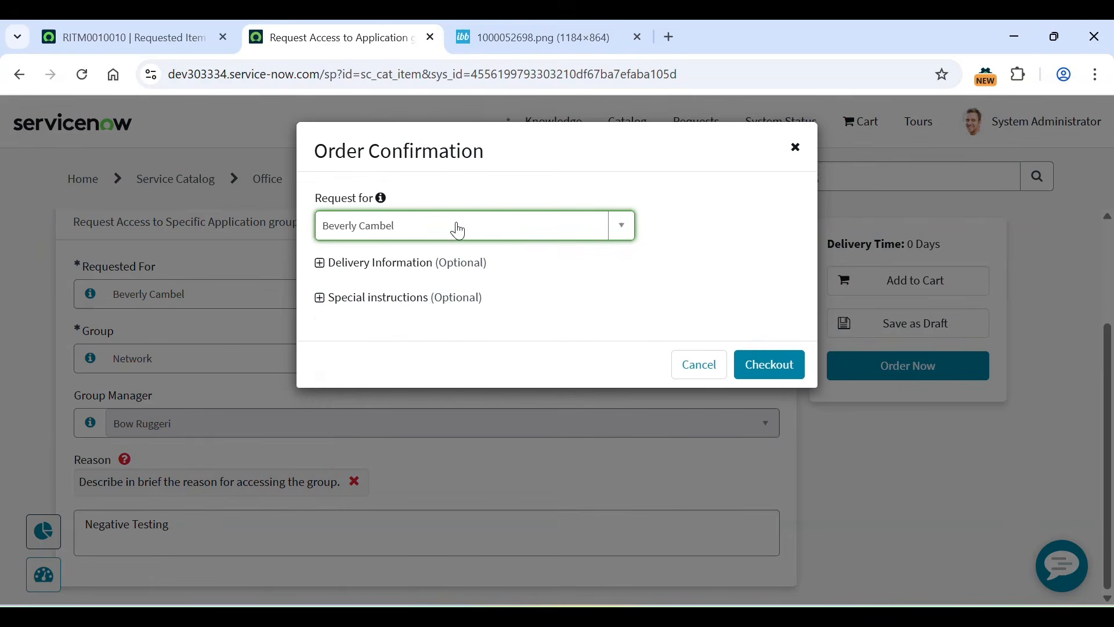
click(774, 365)
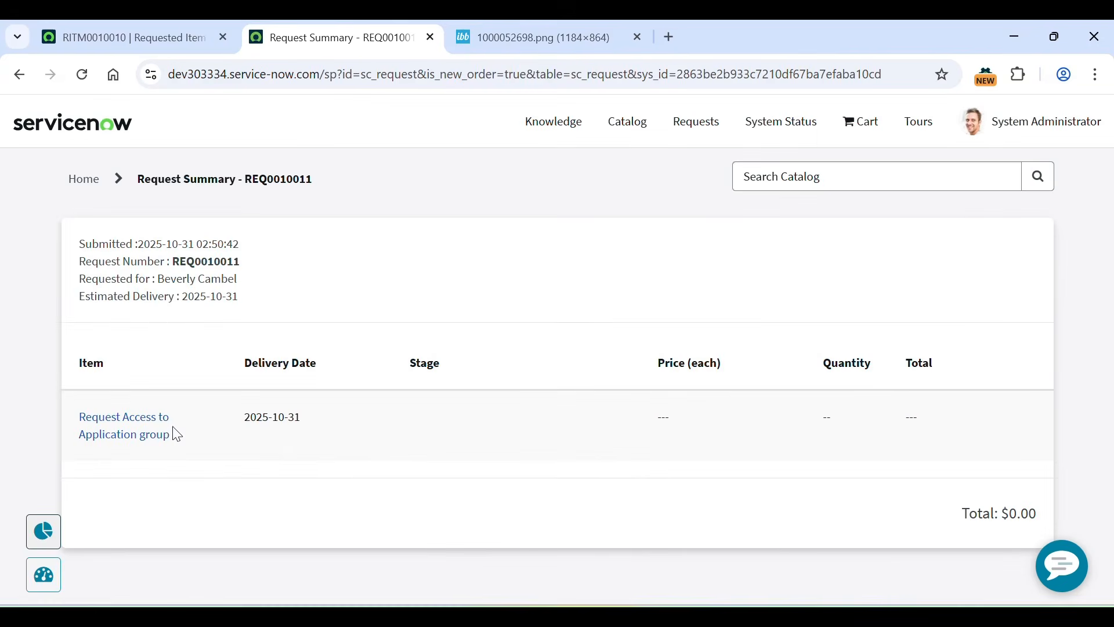
Look up the new request by its copied request number in the global search and open its requested item record
double_click(198, 261)
key(ctrl+c)
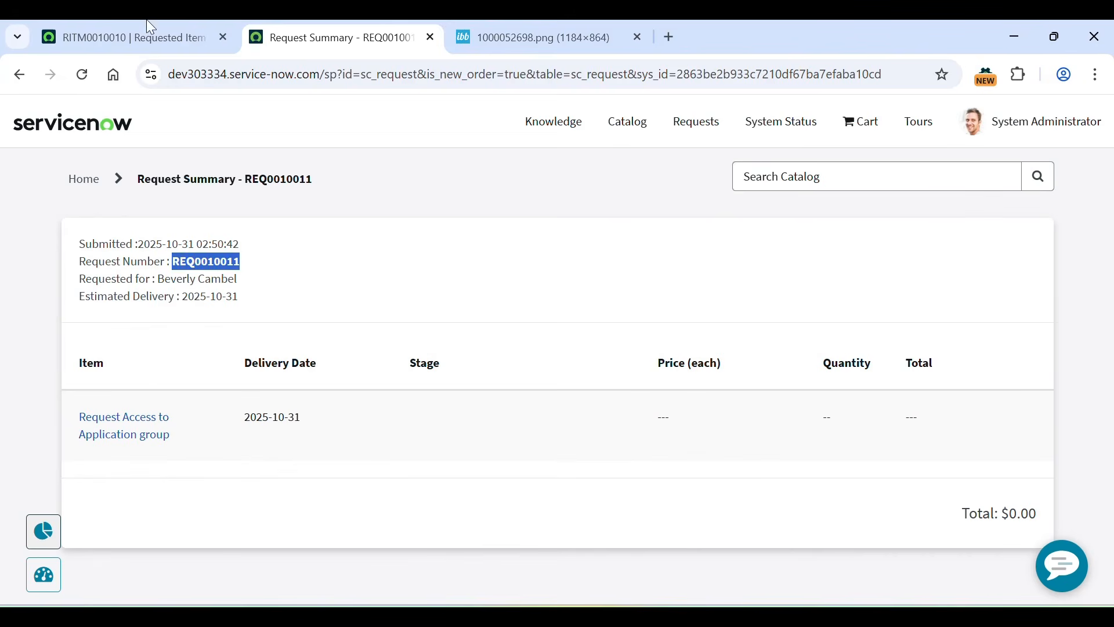
key(ctrl+shift+Tab)
click(865, 118)
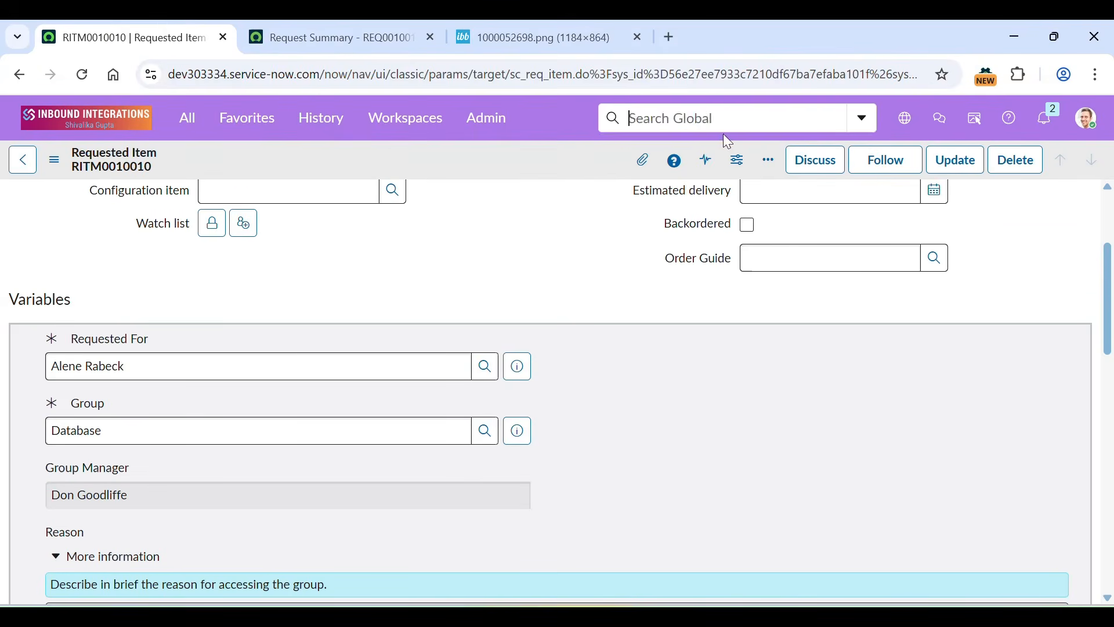
key(ctrl+v)
click(723, 214)
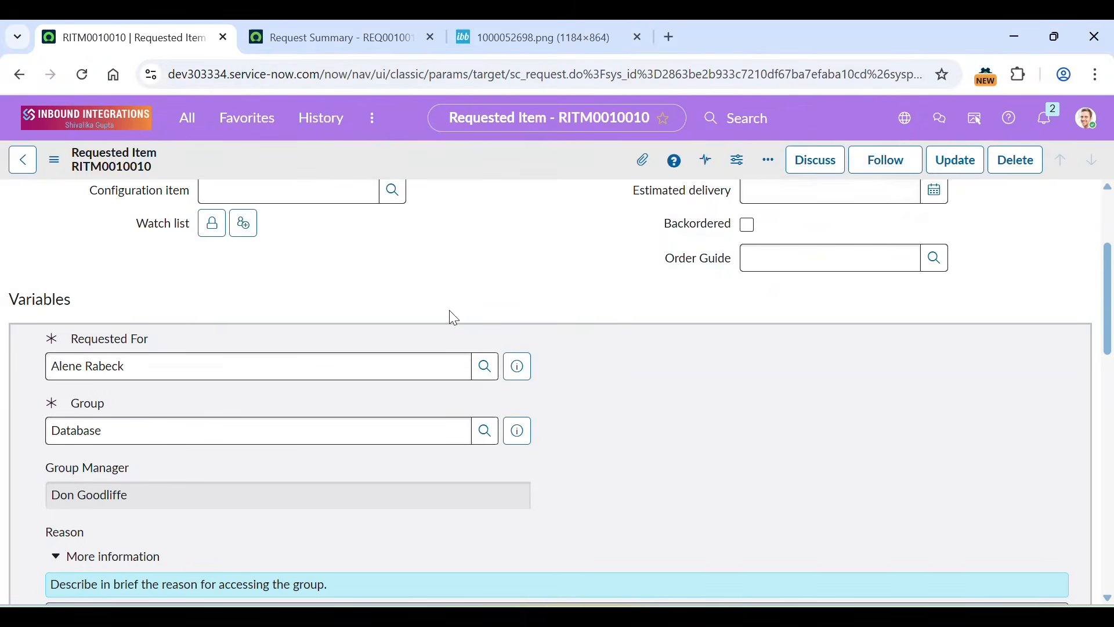
scroll(287, 406, down, 4)
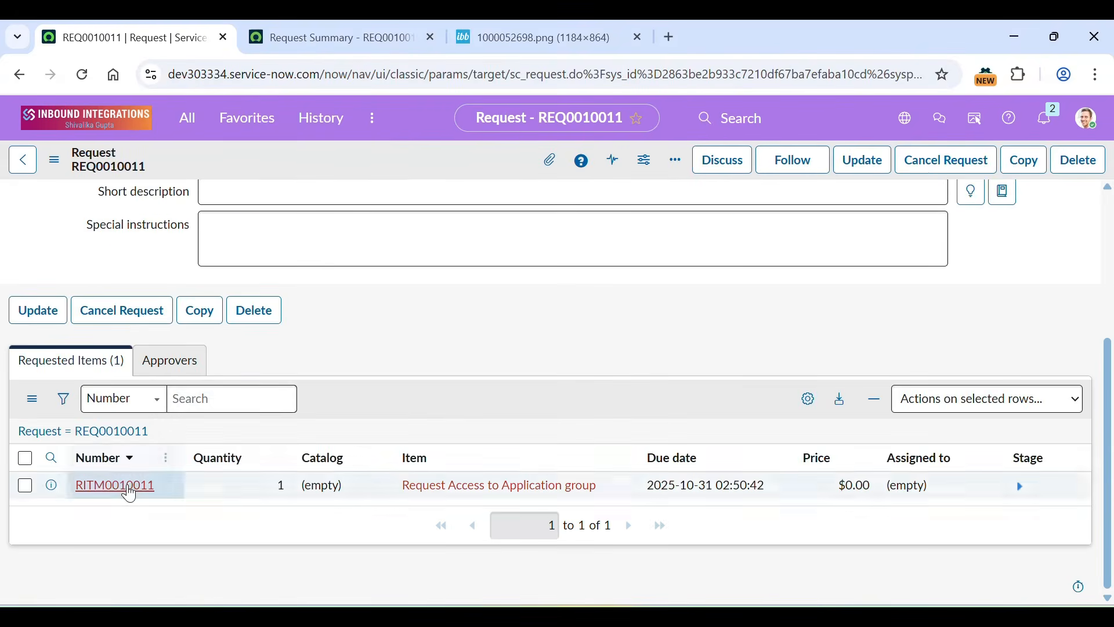
click(115, 485)
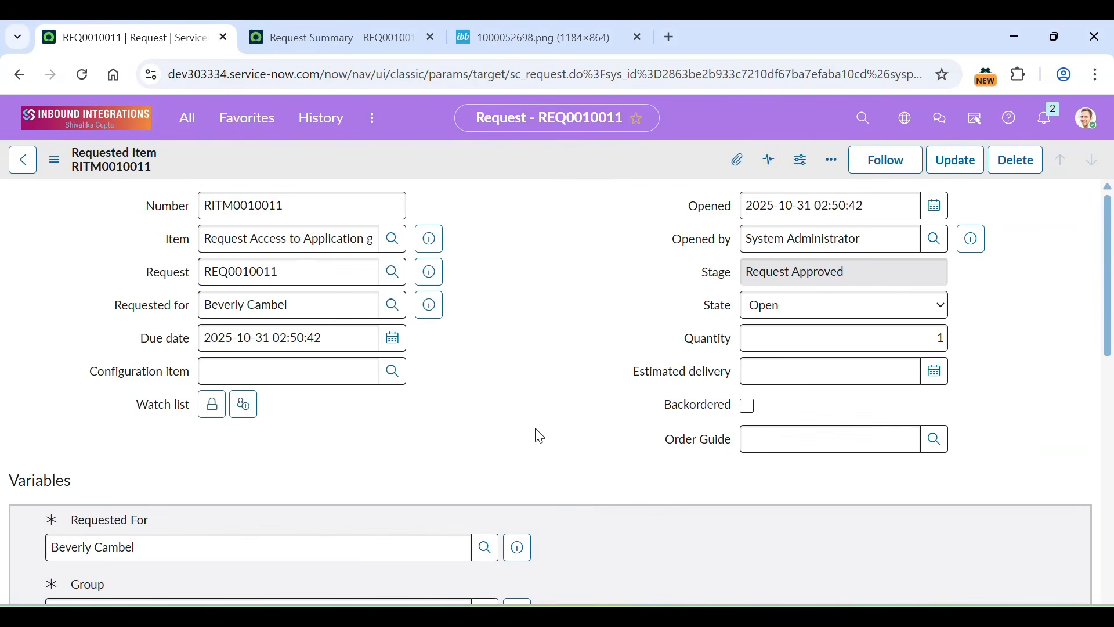
Set the state of the new requested item's pending approval to Rejected and reload the record
scroll(490, 440, down, 10)
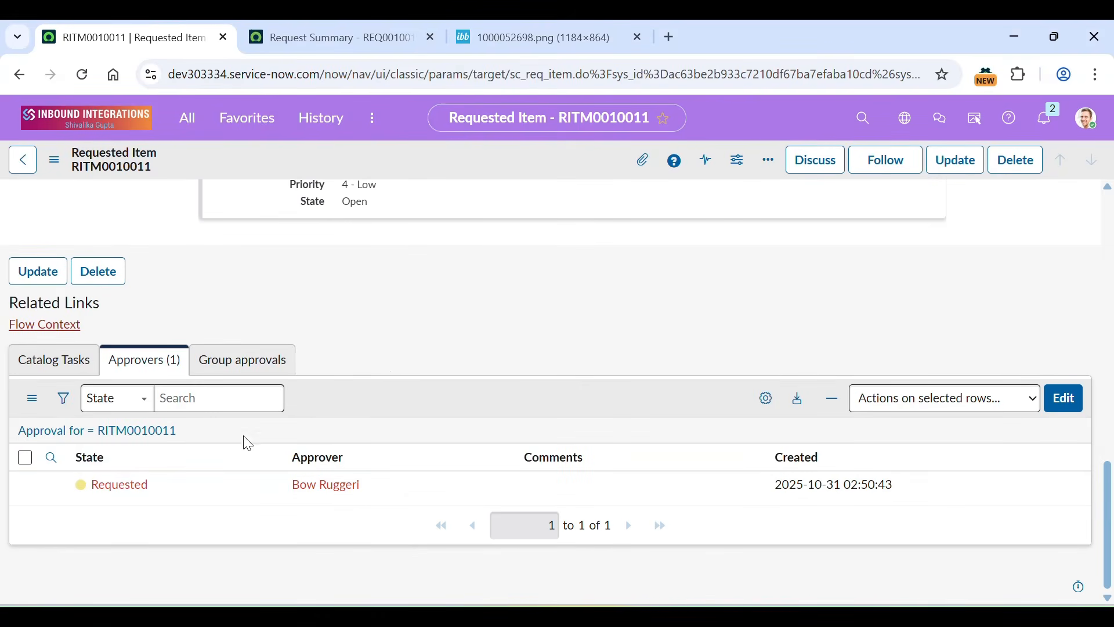
click(193, 490)
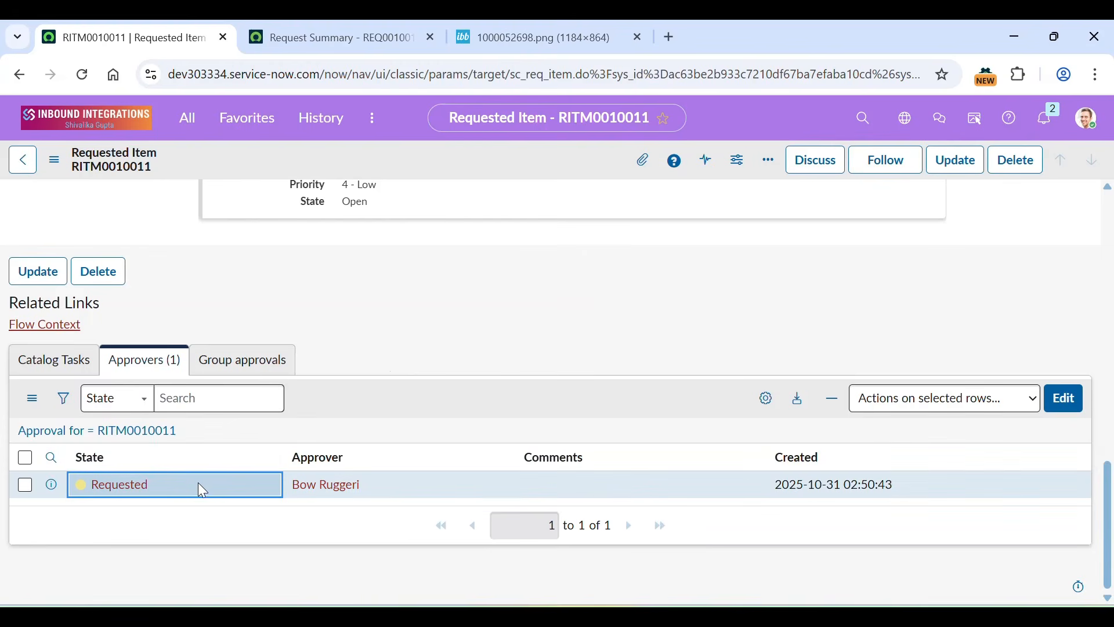
double_click(198, 485)
click(169, 496)
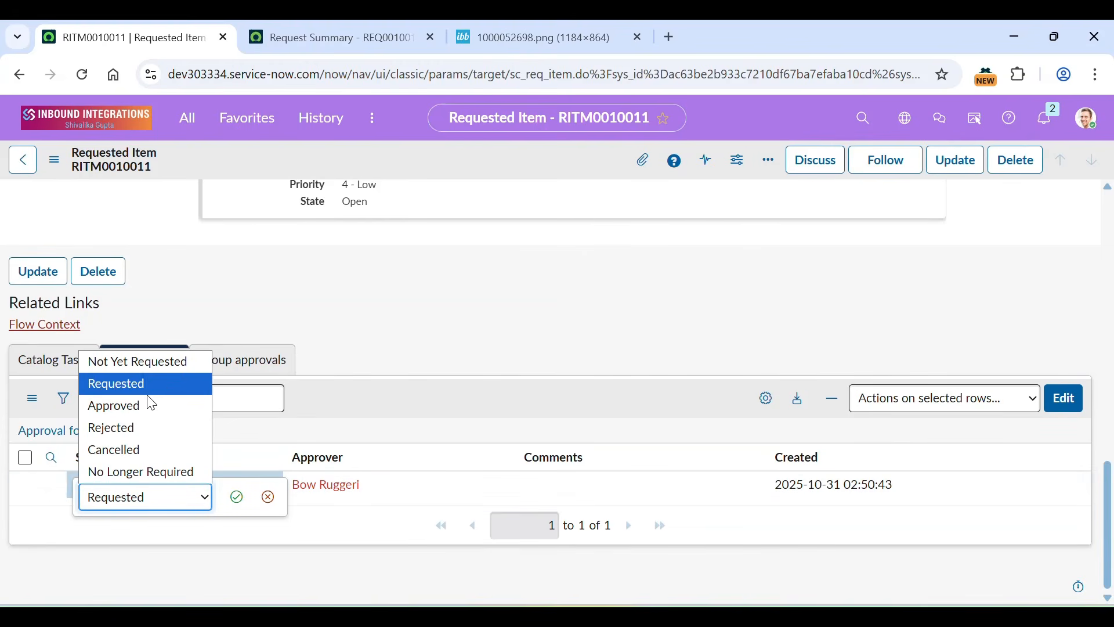
click(152, 442)
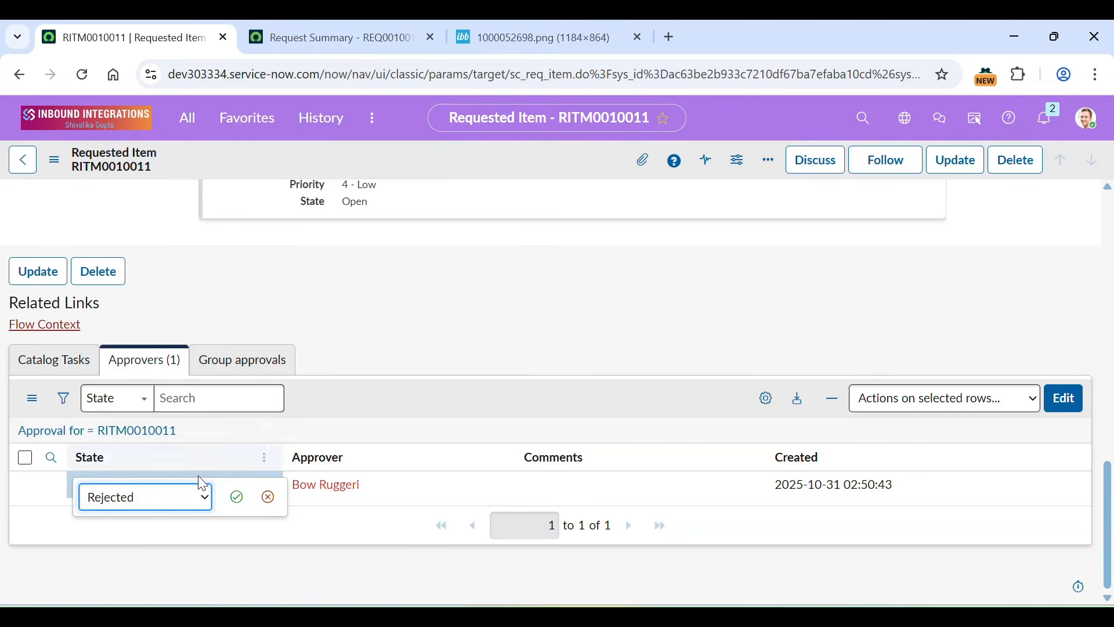
click(236, 496)
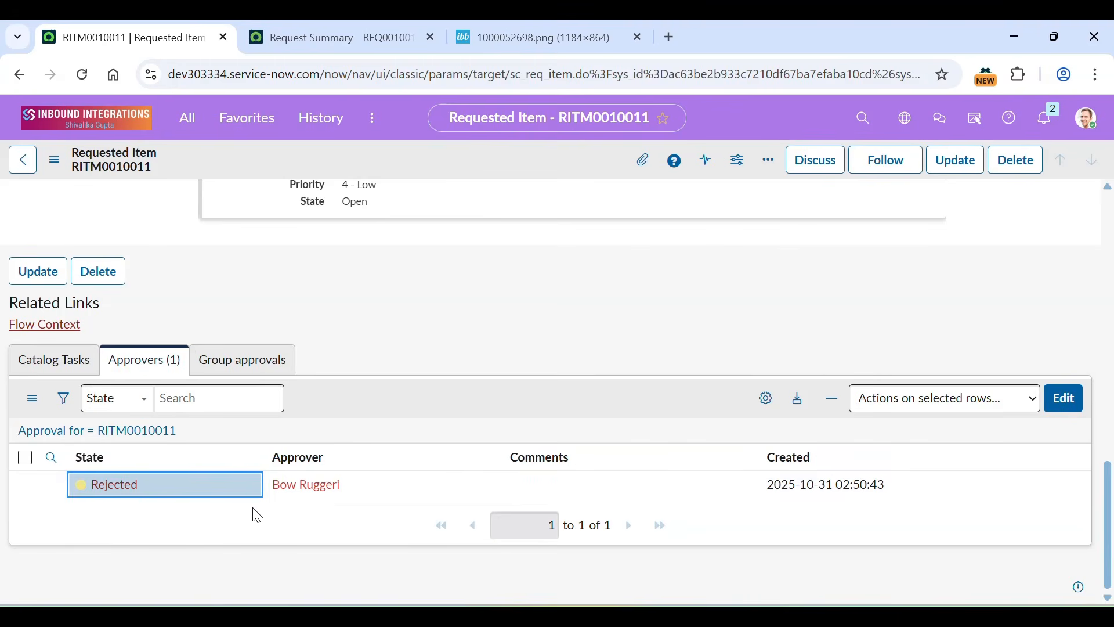
click(81, 79)
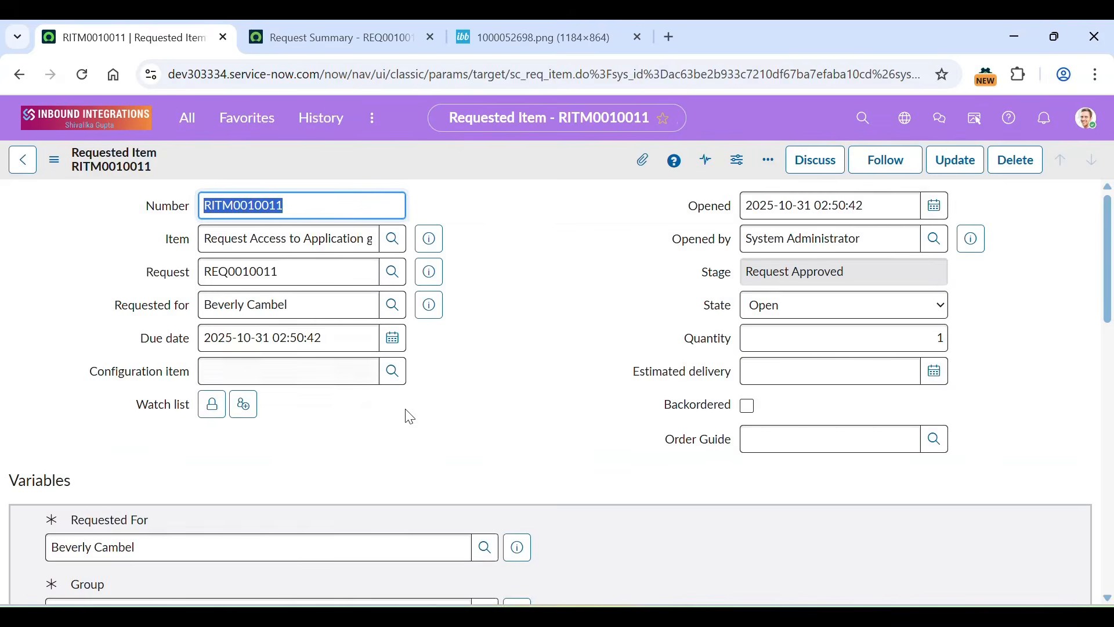
Examine the rejected requested item's approver state and its related catalog task
scroll(407, 412, down, 5)
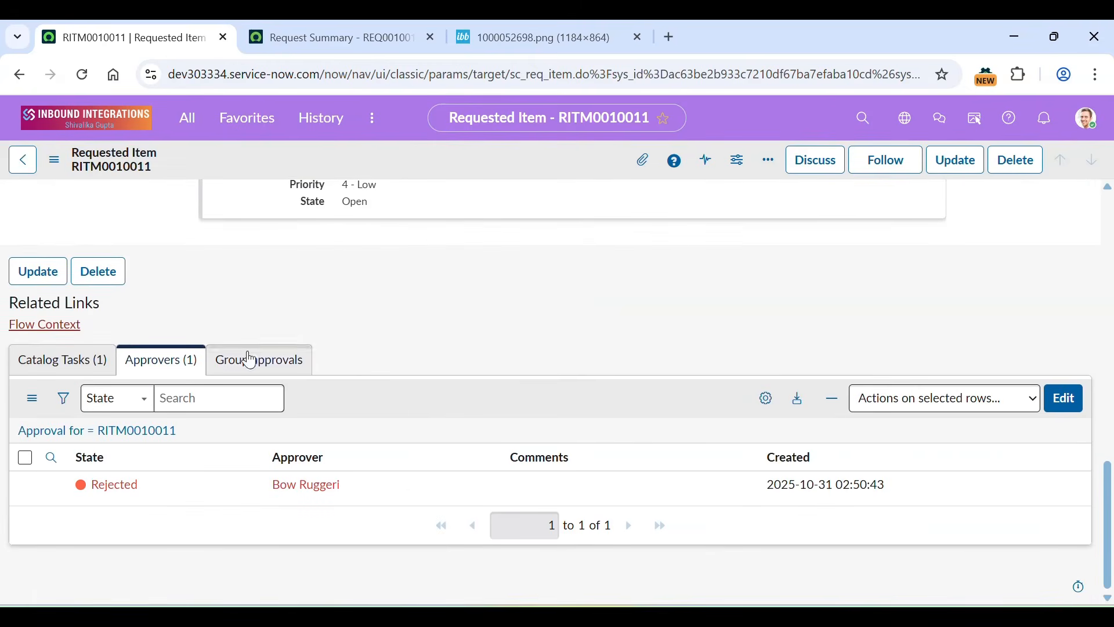
scroll(482, 348, up, 5)
scroll(480, 349, down, 5)
click(61, 371)
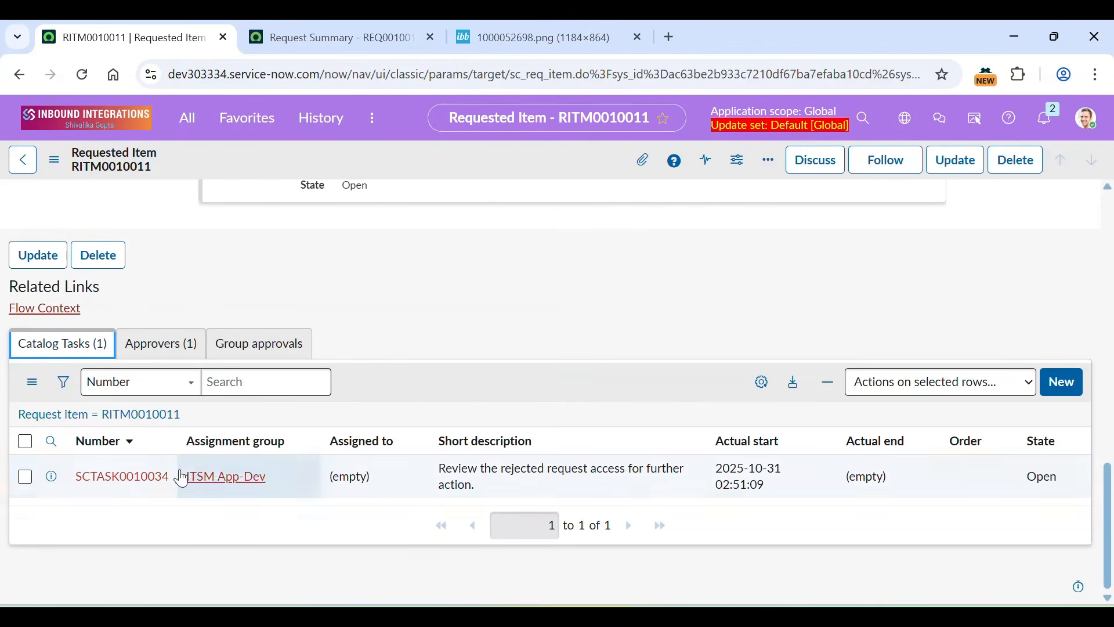
scroll(607, 325, up, 3)
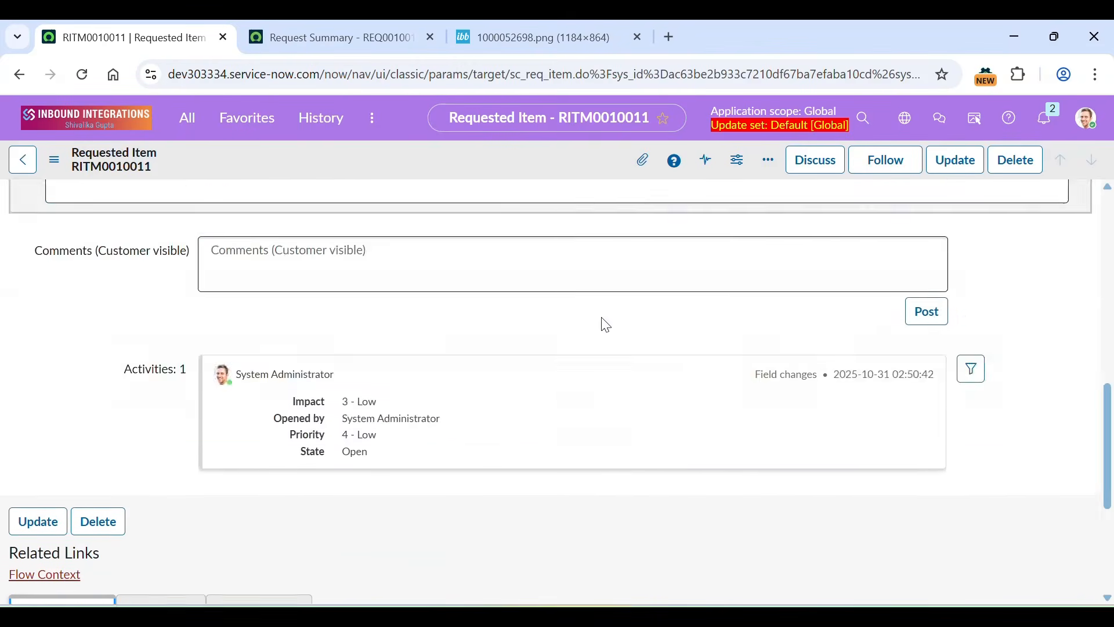
scroll(606, 325, up, 10)
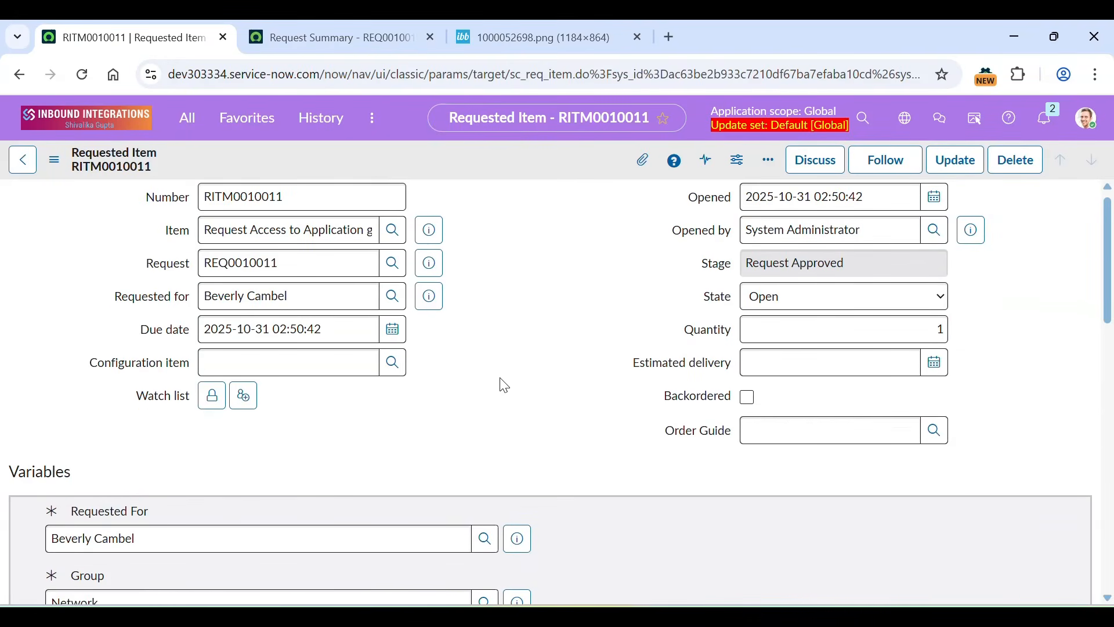
scroll(503, 384, down, 15)
click(459, 493)
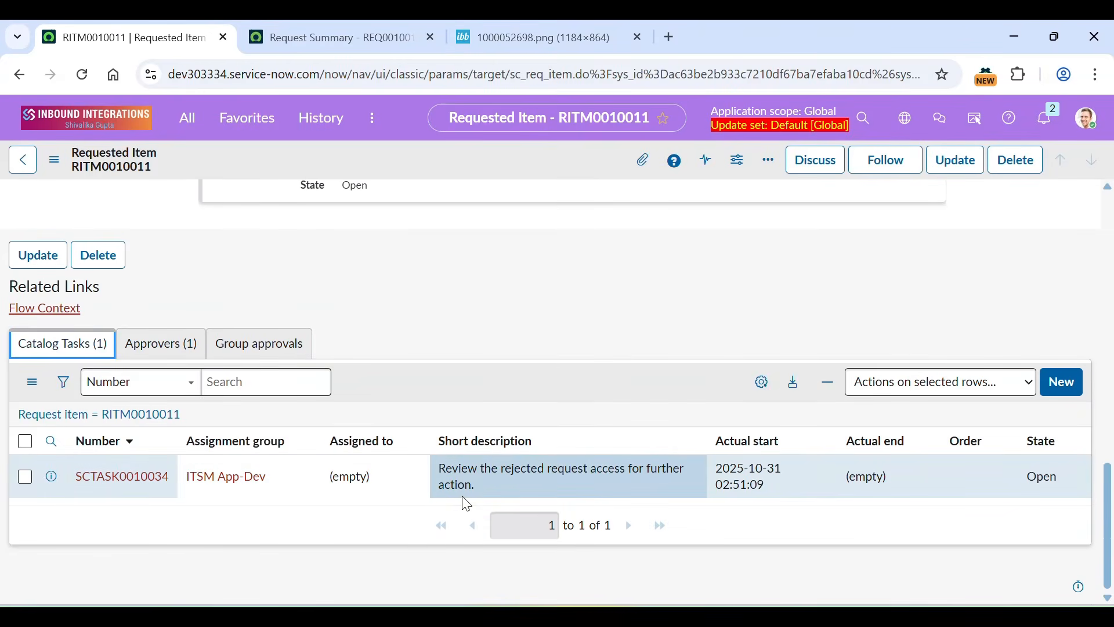
Set the catalog task's state to Closed Complete, then reload the requested item and review its state and activities
double_click(1048, 475)
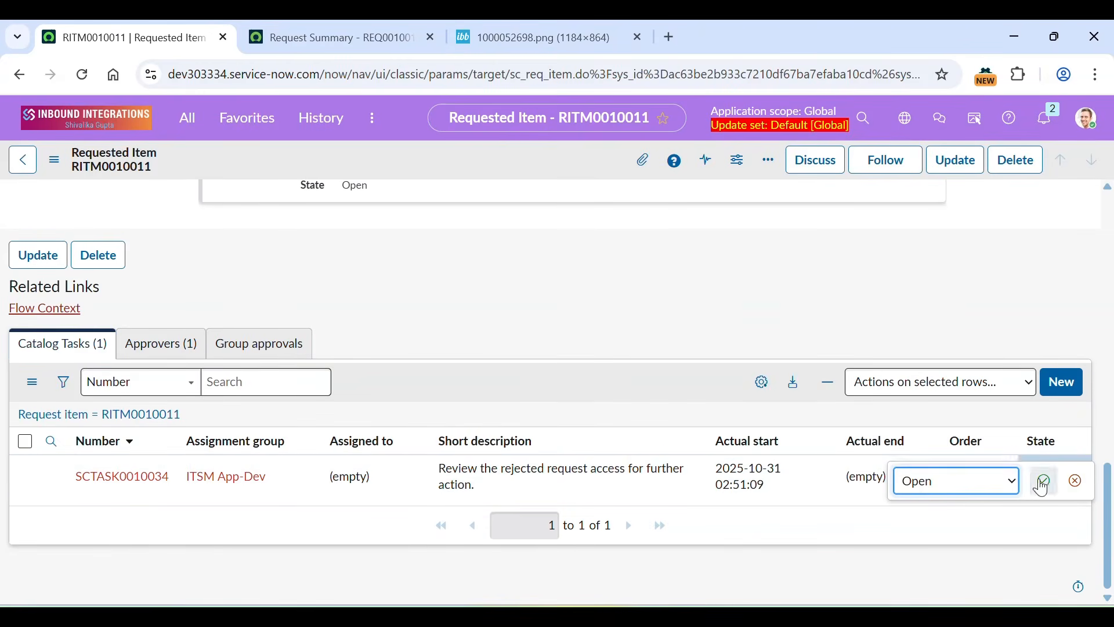
click(931, 492)
click(963, 409)
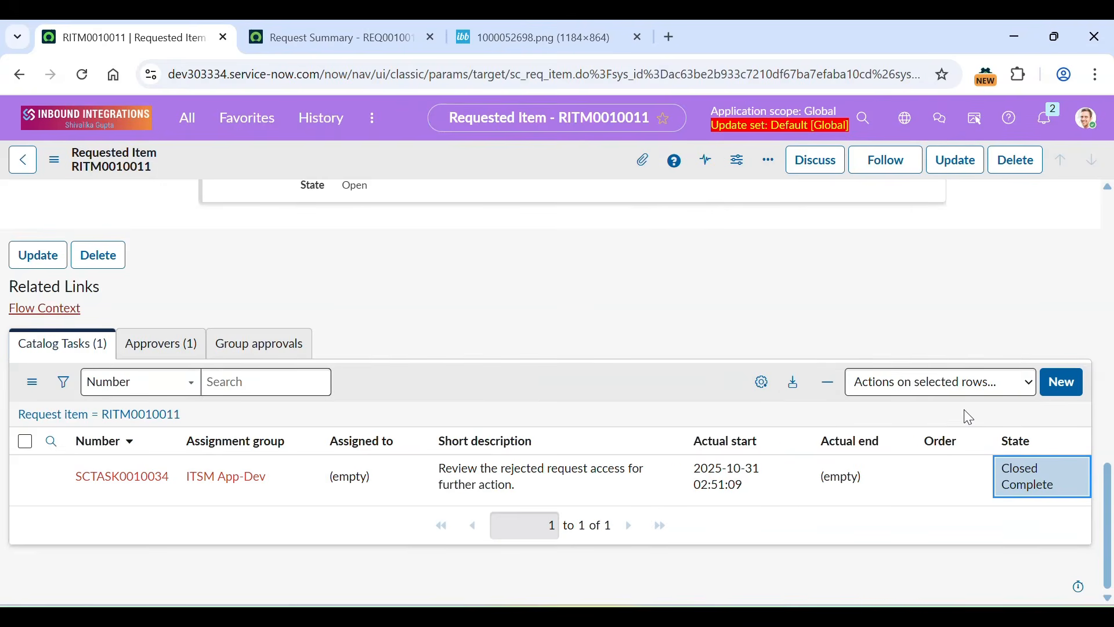
scroll(411, 304, up, 20)
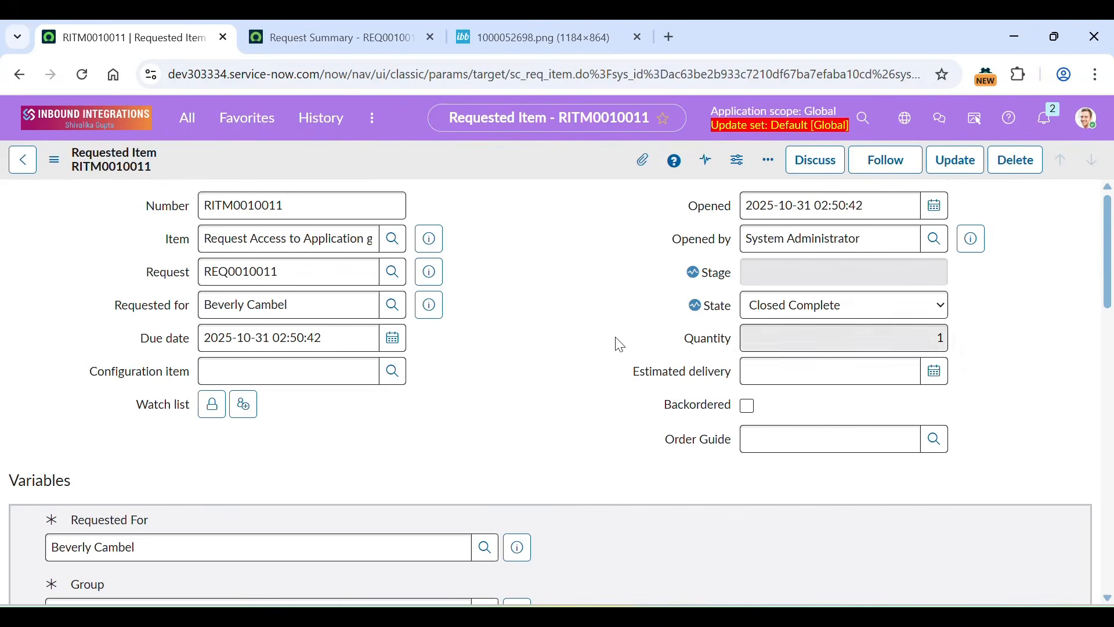
click(86, 82)
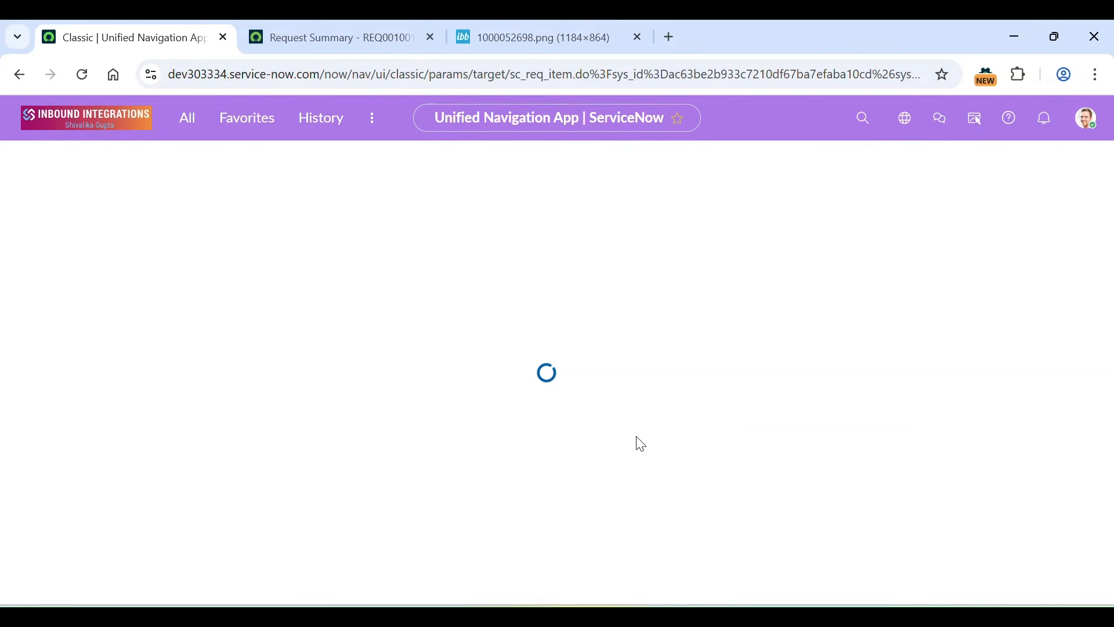
scroll(526, 439, down, 10)
scroll(526, 438, down, 1)
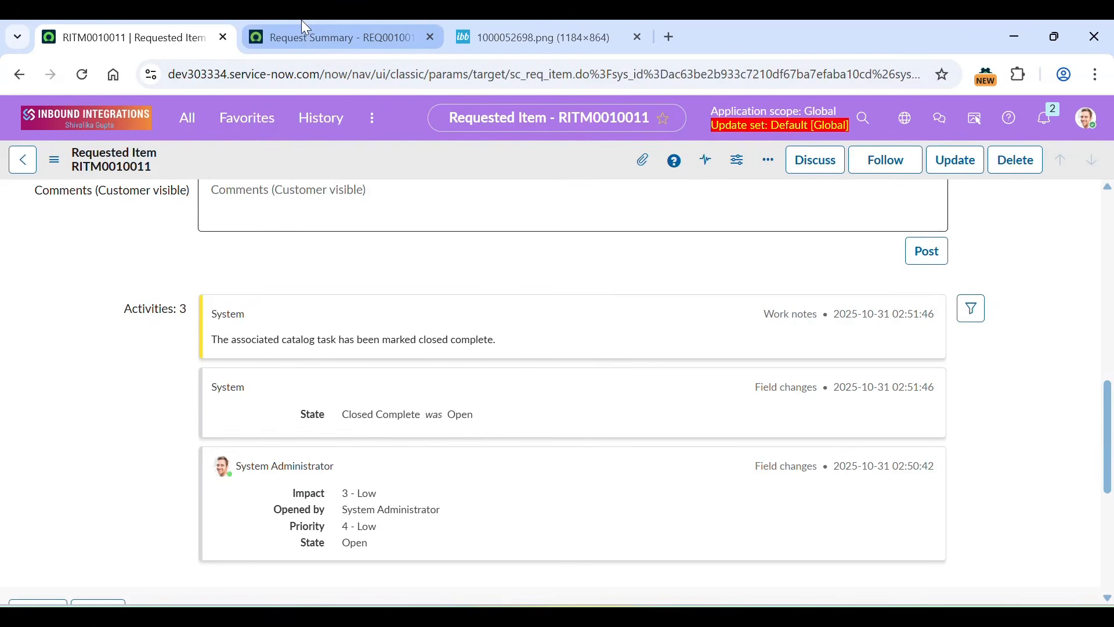
From the Service Portal home page, search for "request access" and open the Request Access to Application group item
mouse_move(306, 32)
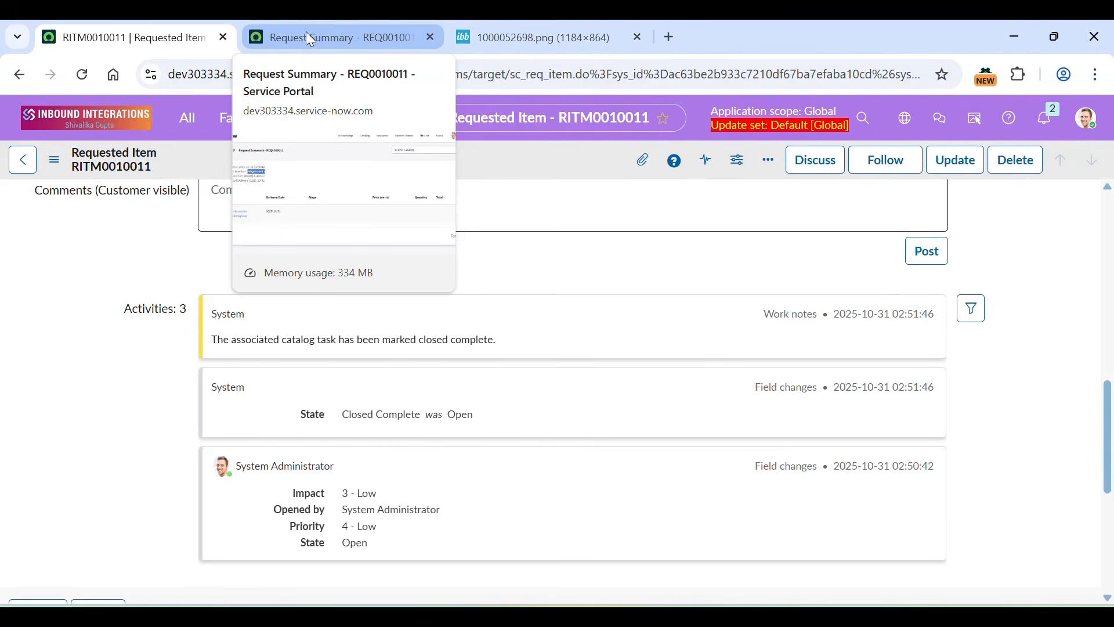
click(307, 34)
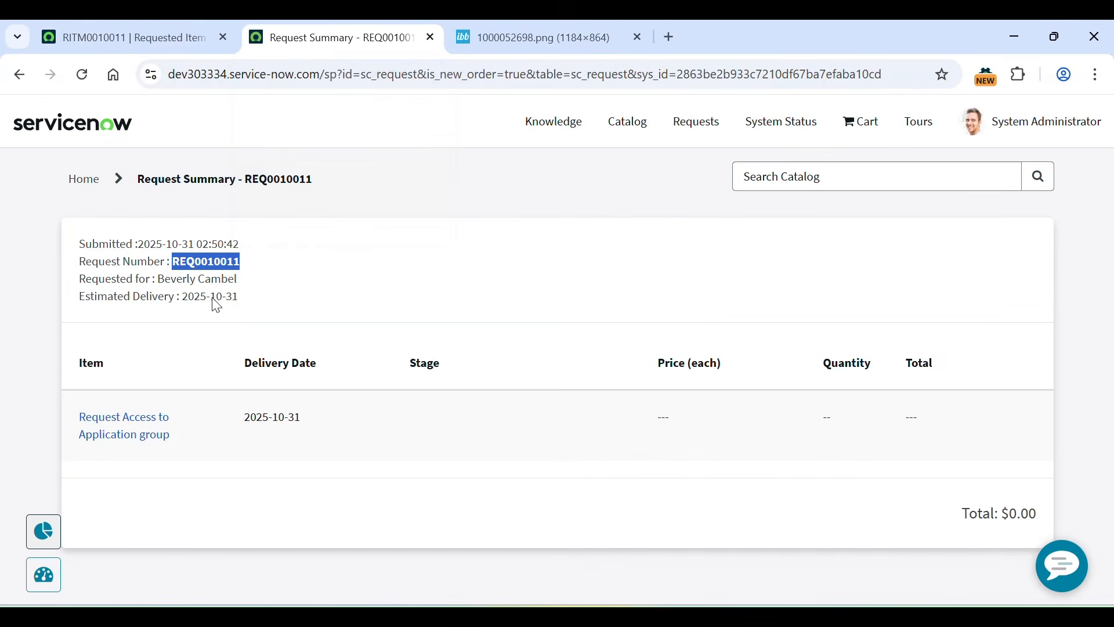
click(84, 181)
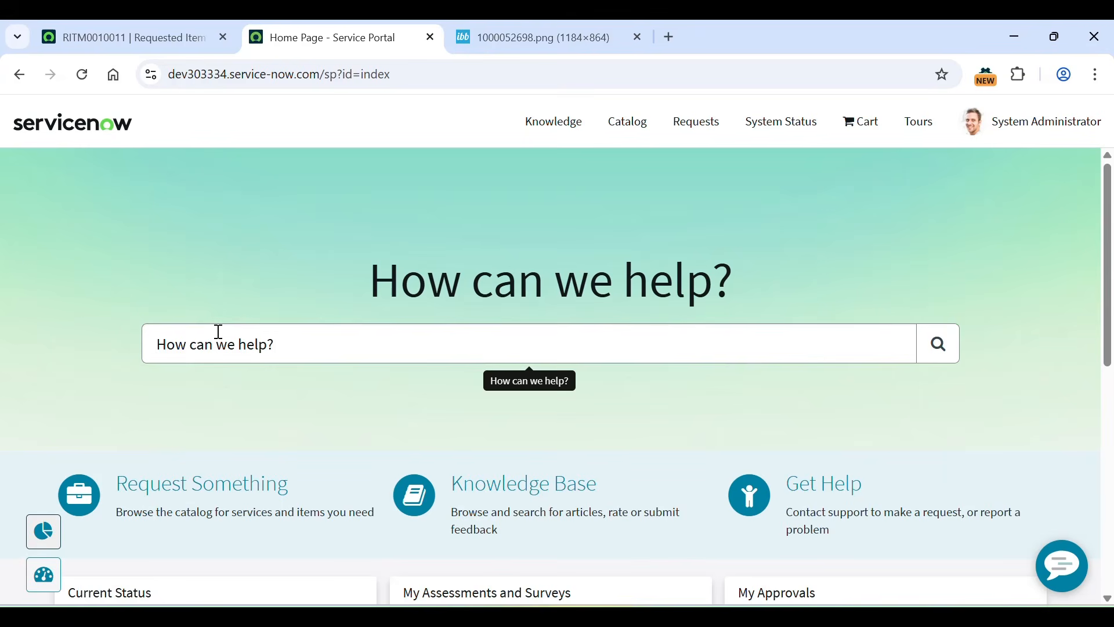
click(210, 337)
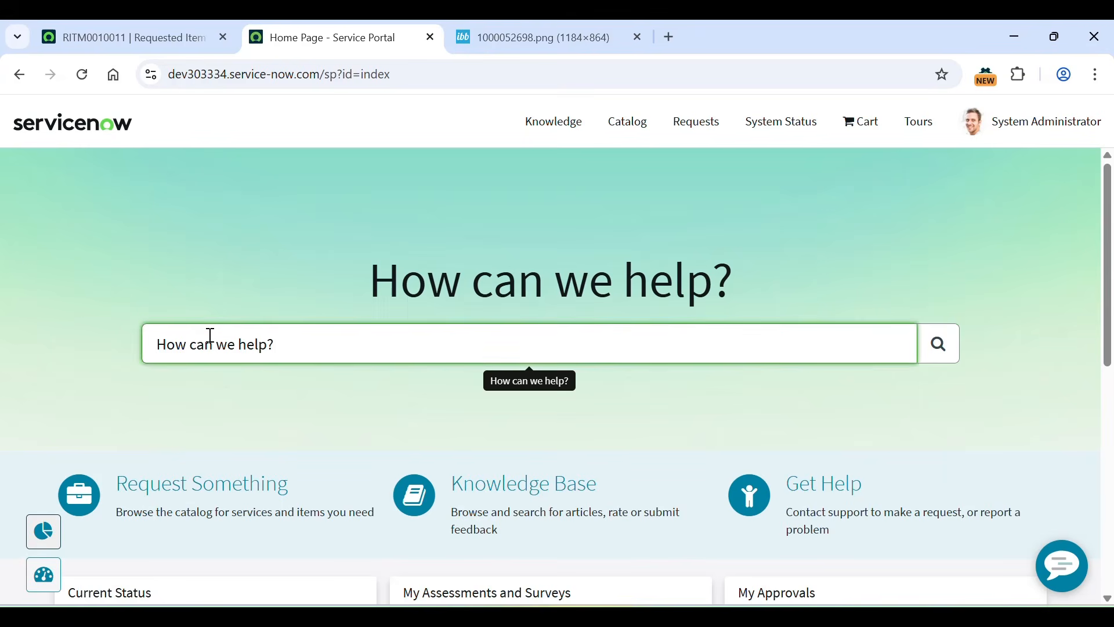
text(request access)
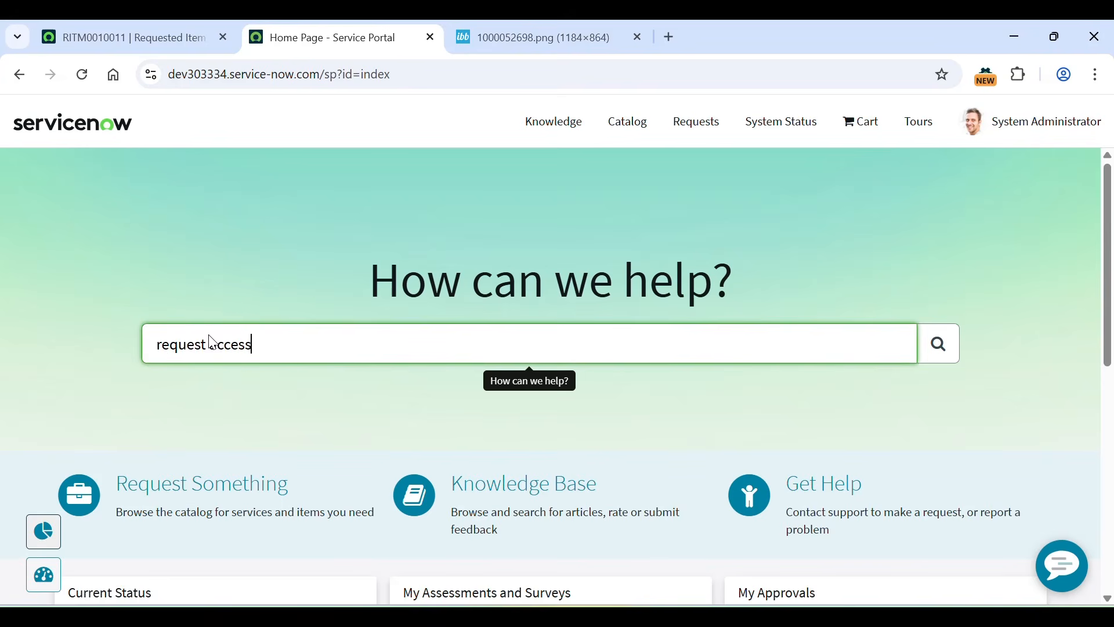
key(Return)
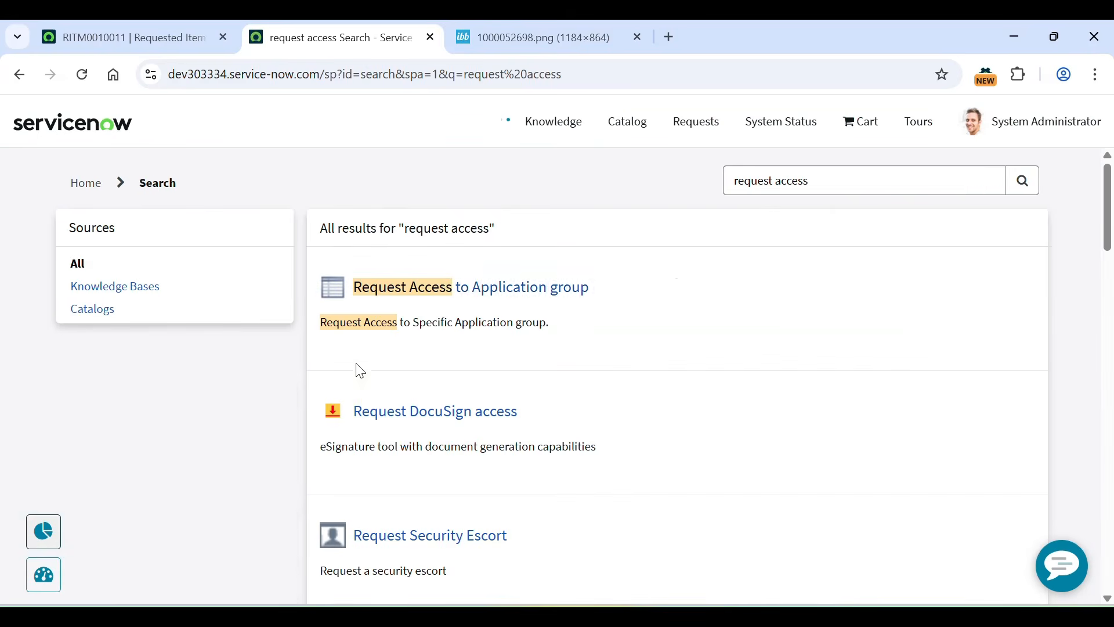
click(428, 295)
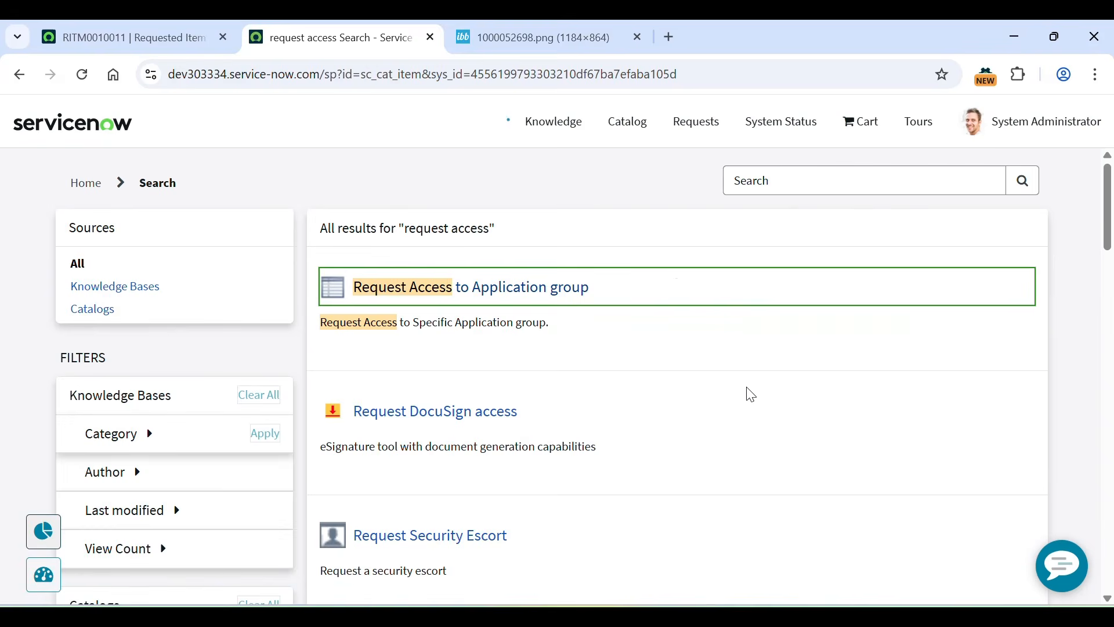
Replace the default Requested For person on the new access request with a different user
scroll(592, 398, down, 2)
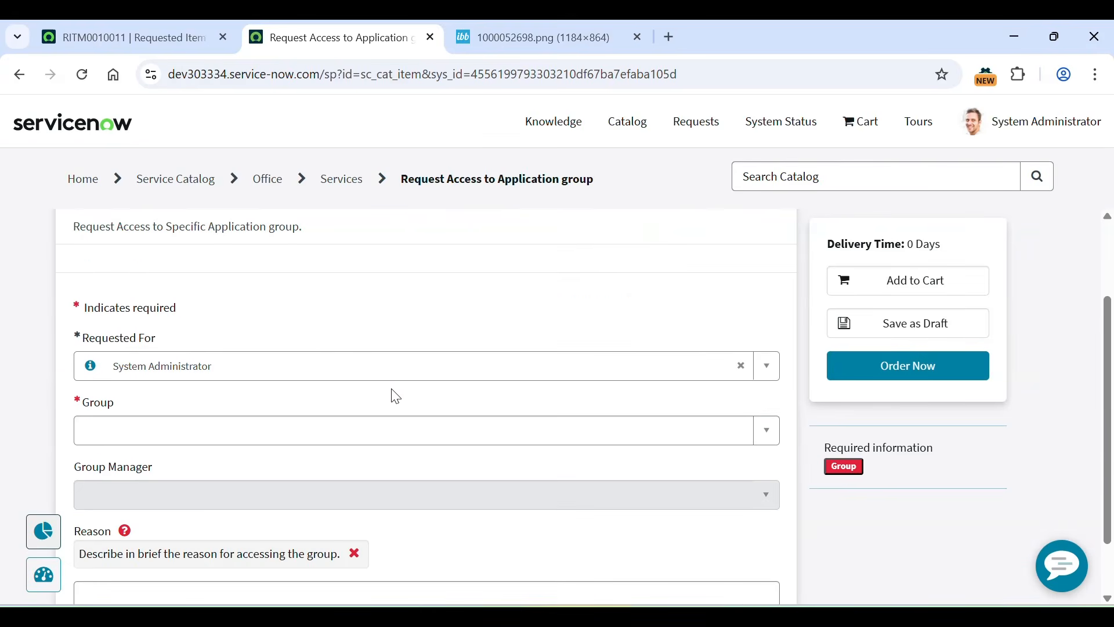
click(332, 376)
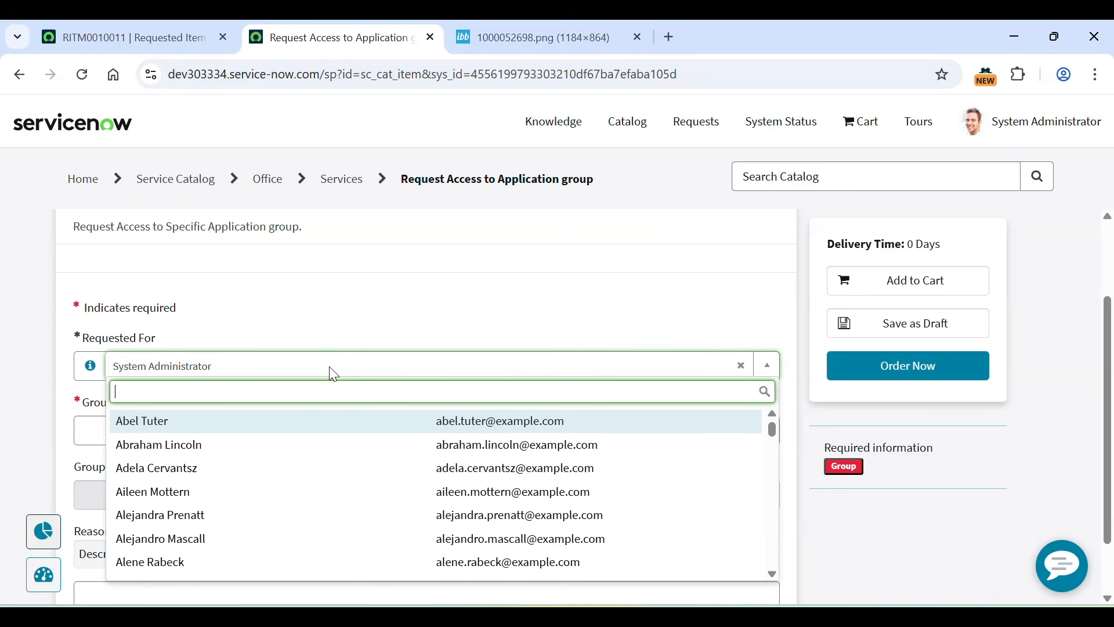
scroll(308, 451, down, 20)
scroll(227, 546, down, 2)
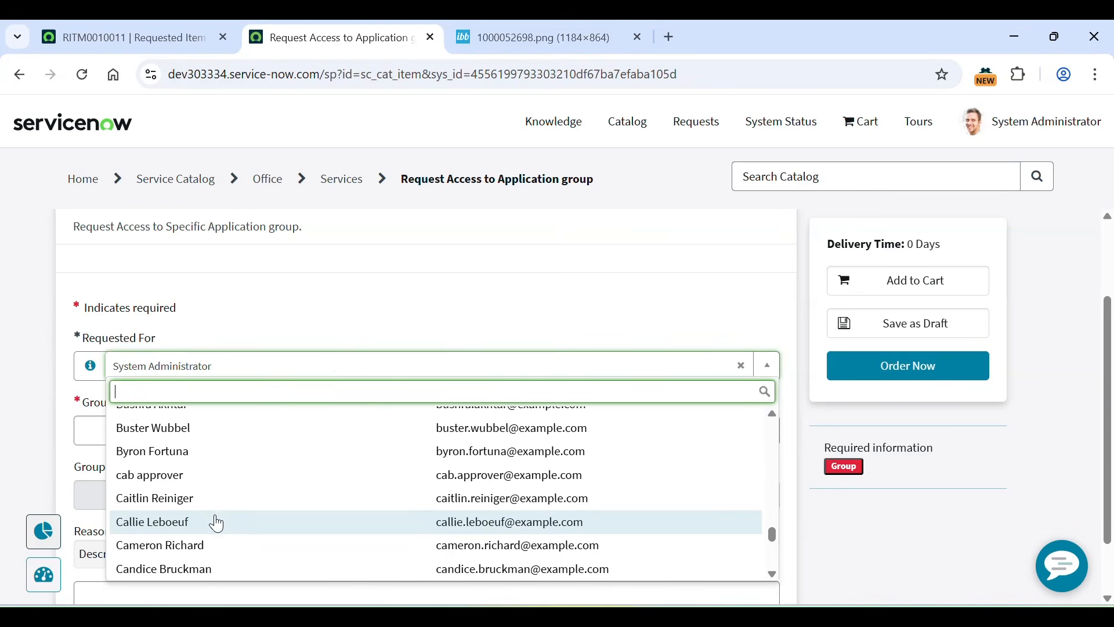
click(221, 520)
Open the group table list with sys_user_group.list and filter out groups whose manager is empty
click(219, 430)
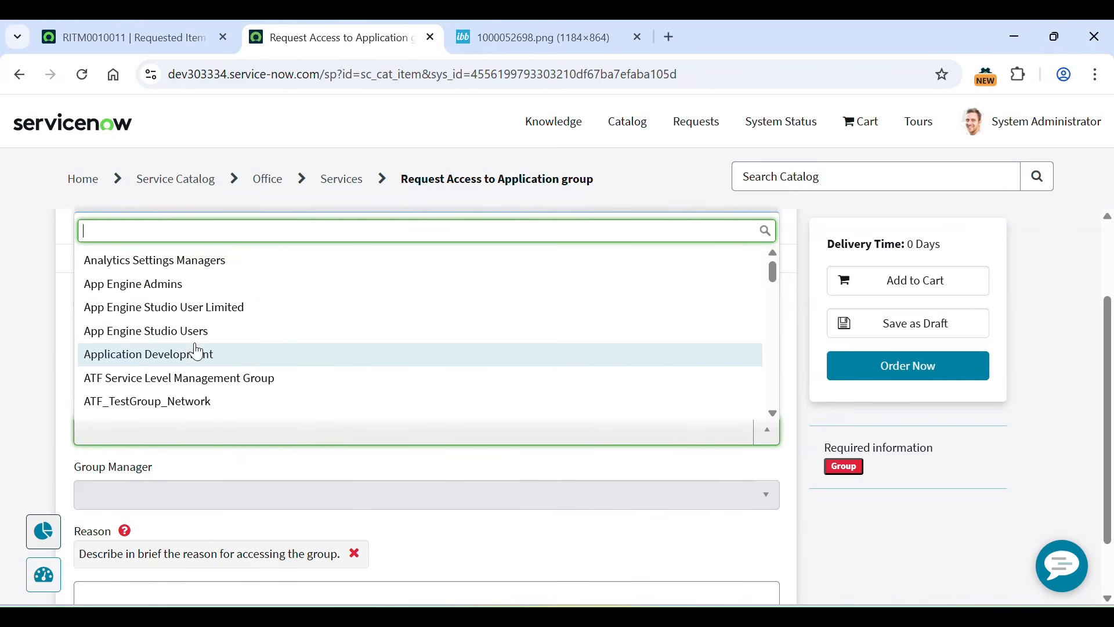
click(144, 34)
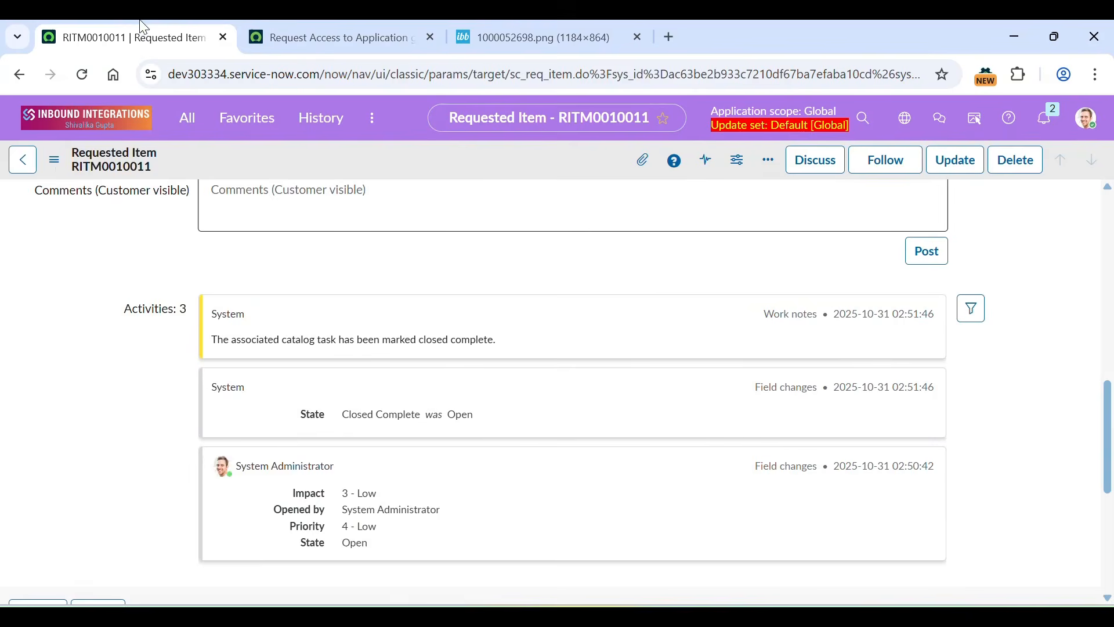
click(180, 129)
text(sys_us)
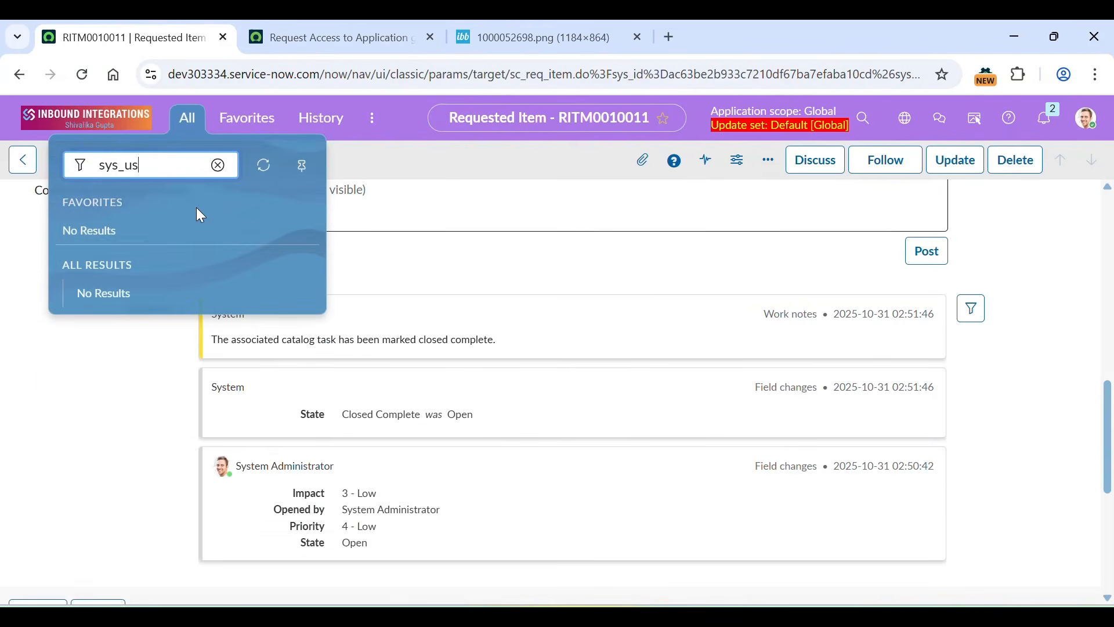
text(er_group.list)
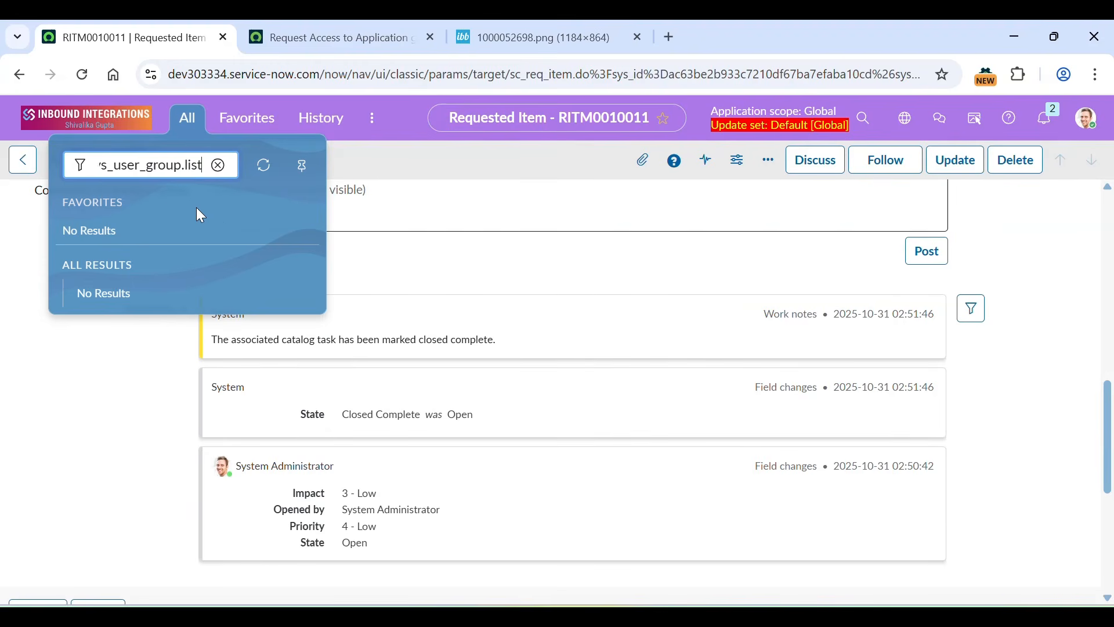
key(Return)
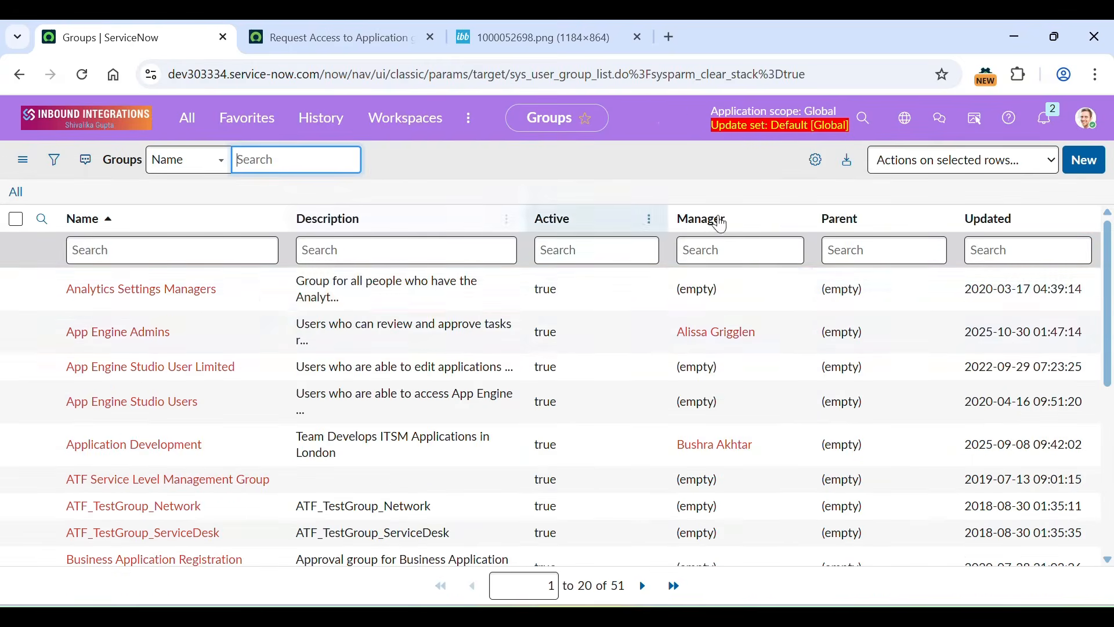
right_click(687, 289)
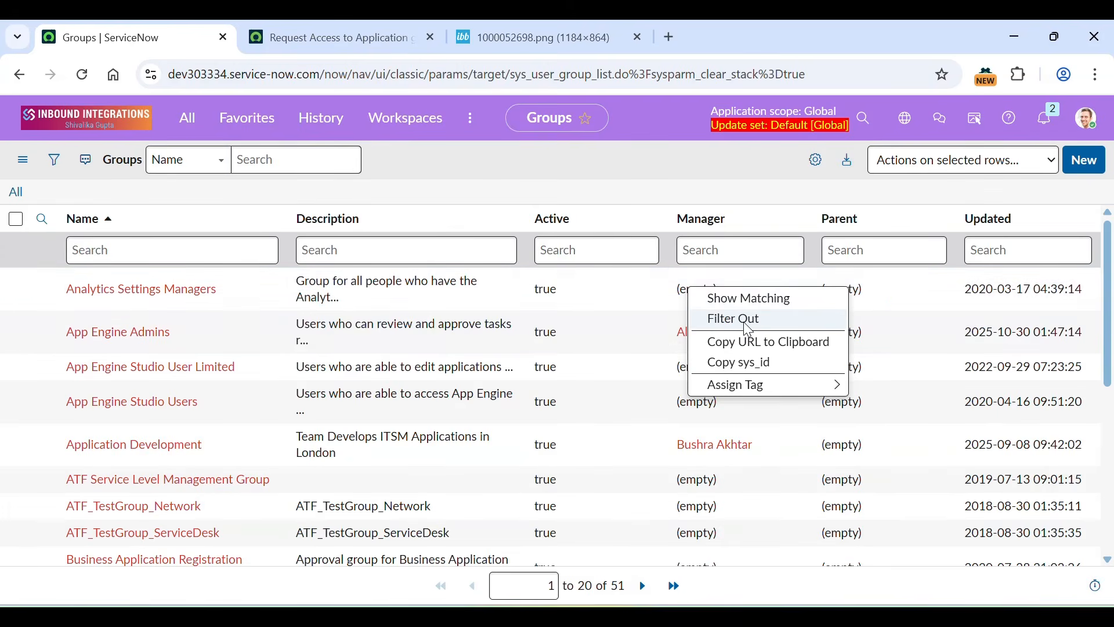
click(737, 320)
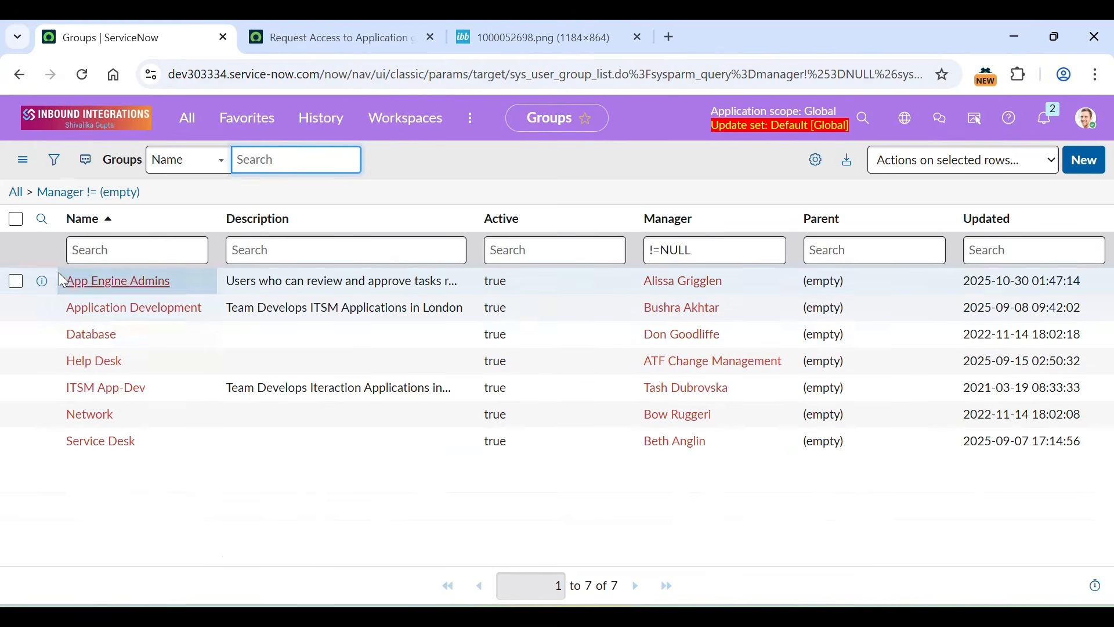
Copy the App Engine Admins group name into the request form's Group field and compare the filled-in manager with the group list
drag(61, 282, 190, 283)
key(ctrl+c)
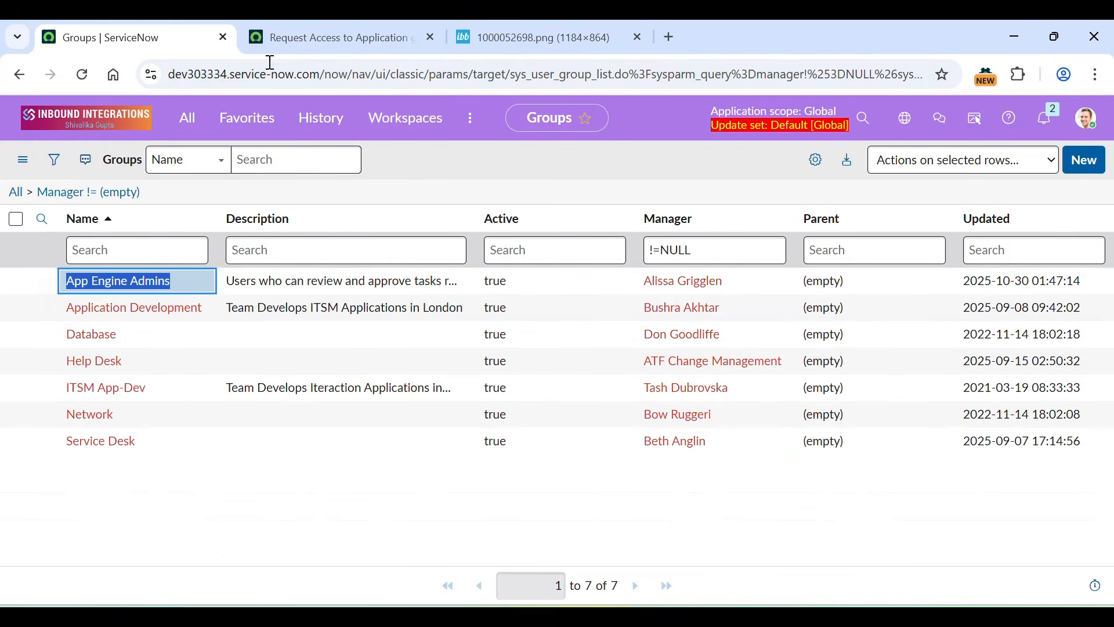
click(340, 36)
key(ctrl+v)
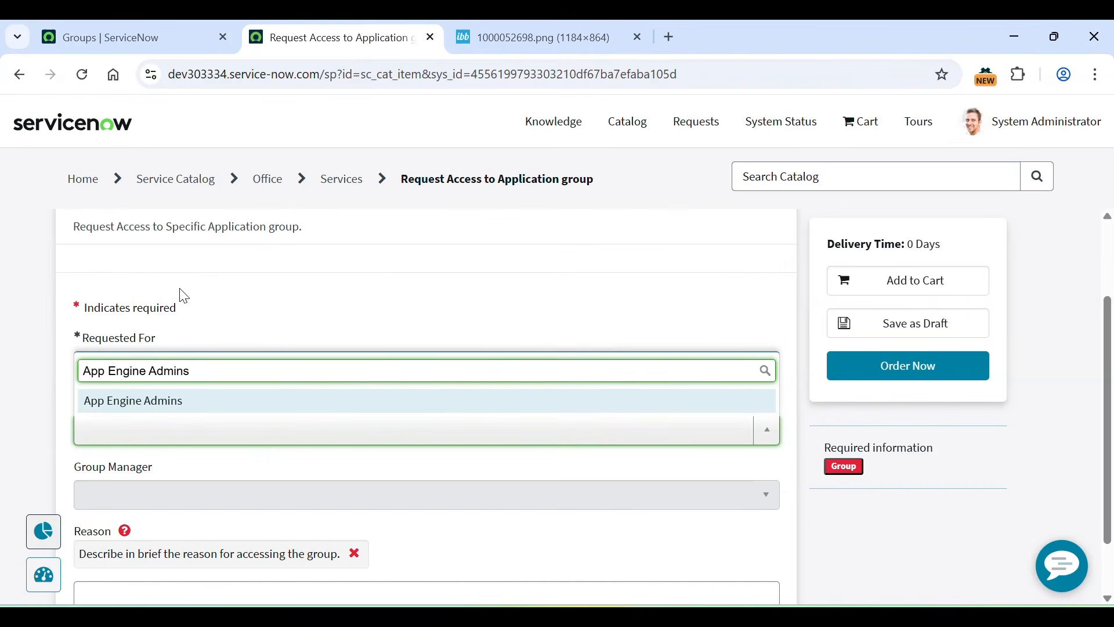
click(116, 400)
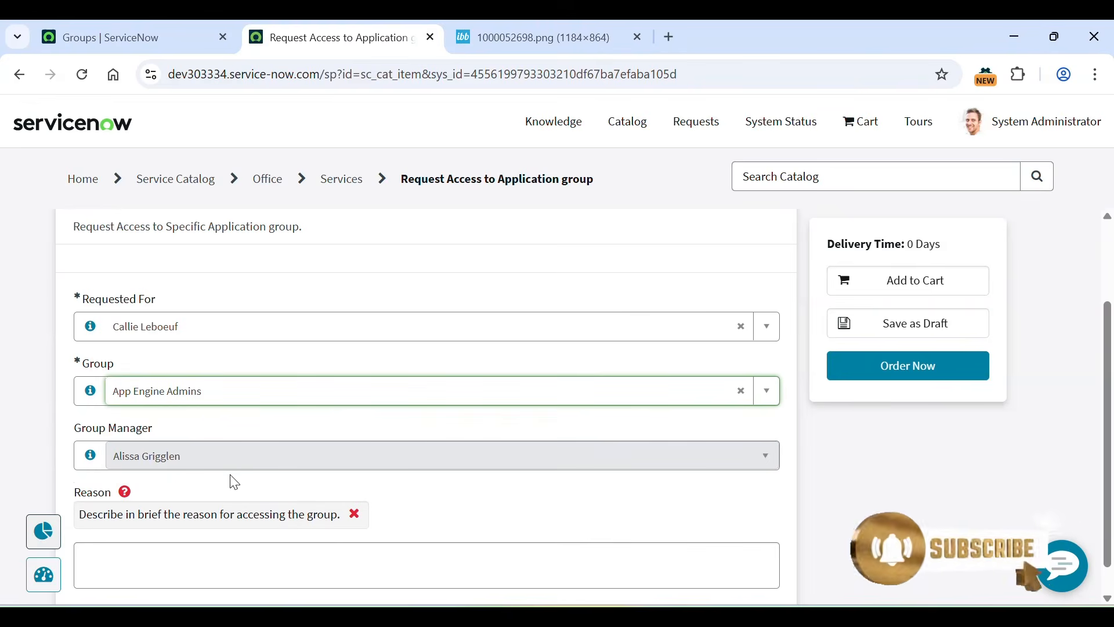
scroll(231, 479, down, 1)
click(143, 39)
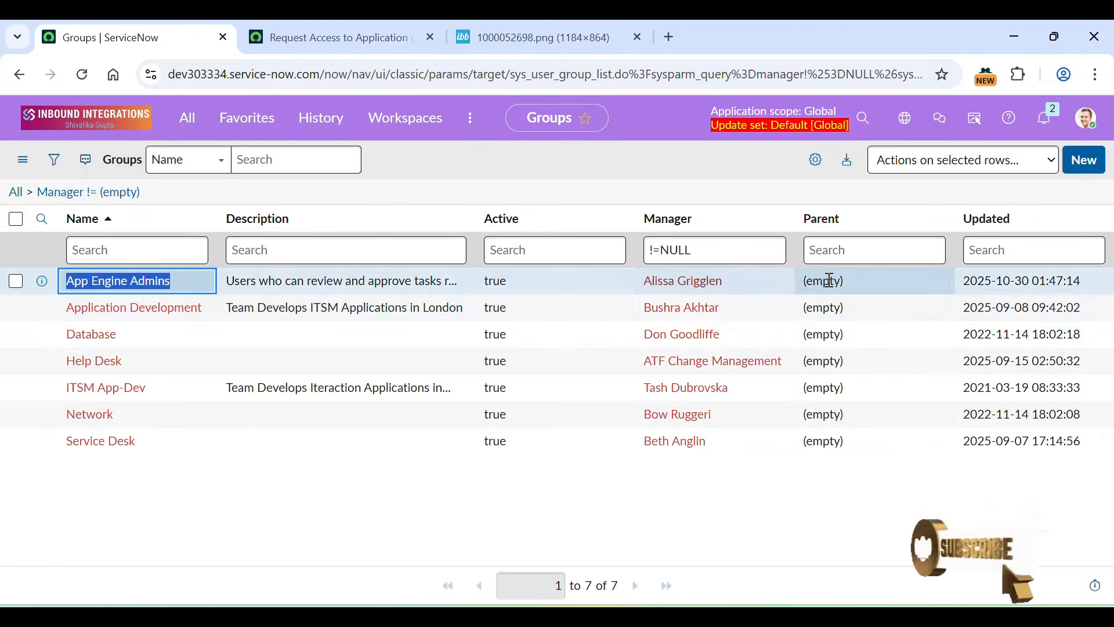
click(278, 39)
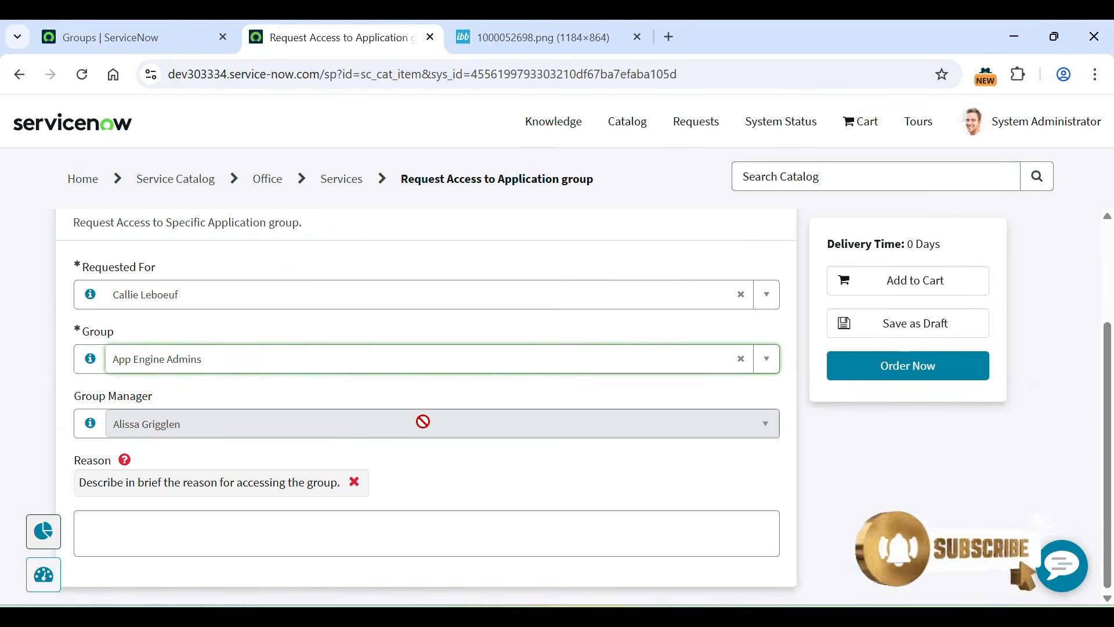
Enter the reason "Finath testing scenario for this business use case" and order the Request Access to Application group item
click(197, 532)
text(Finath testing scenario for this business use case)
click(946, 373)
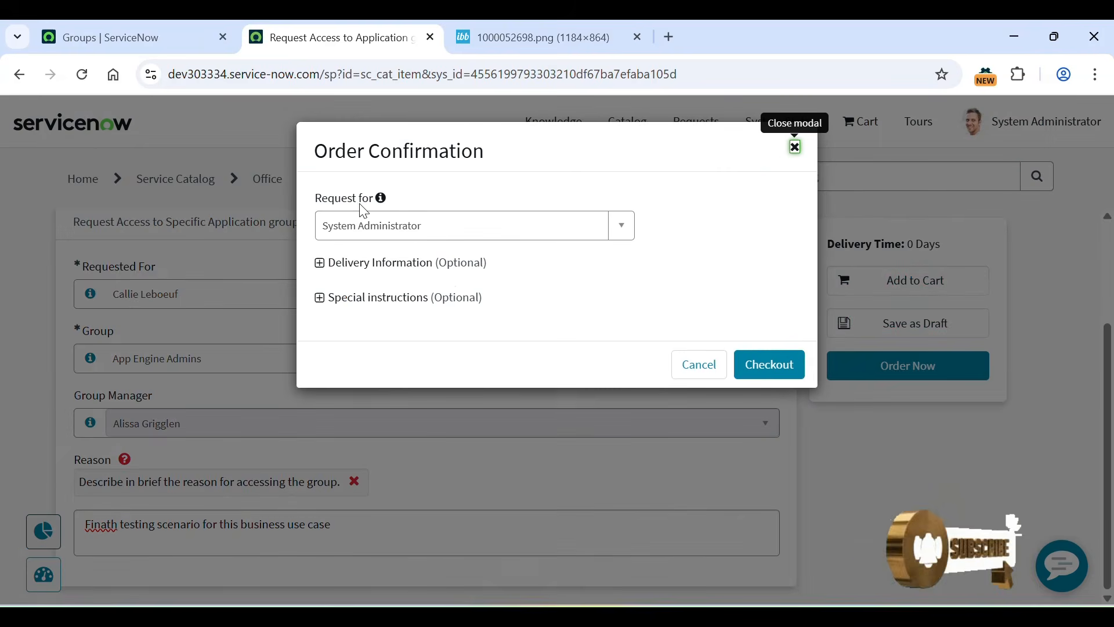
Set Request for in the order confirmation to the same user as Requested For and check out the order
click(372, 232)
text(calli)
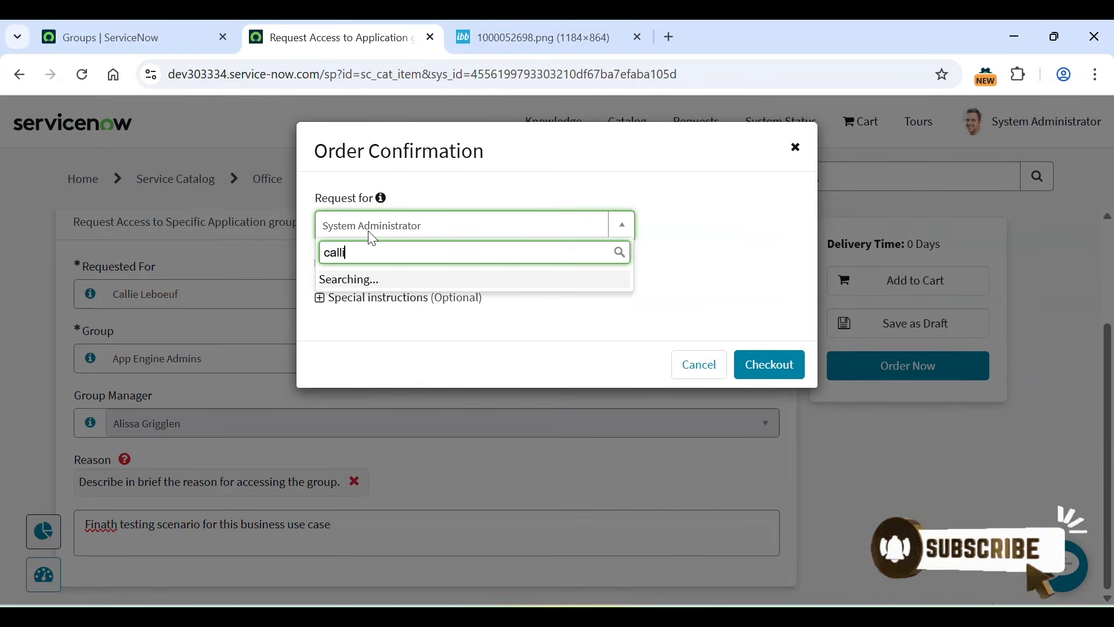
key(Return)
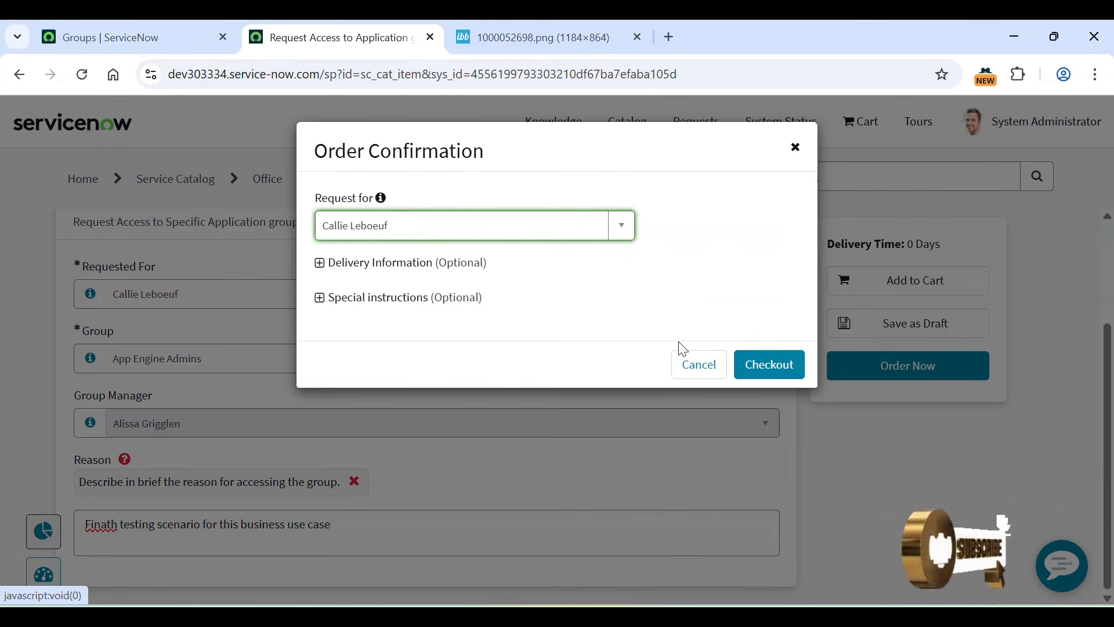
click(769, 372)
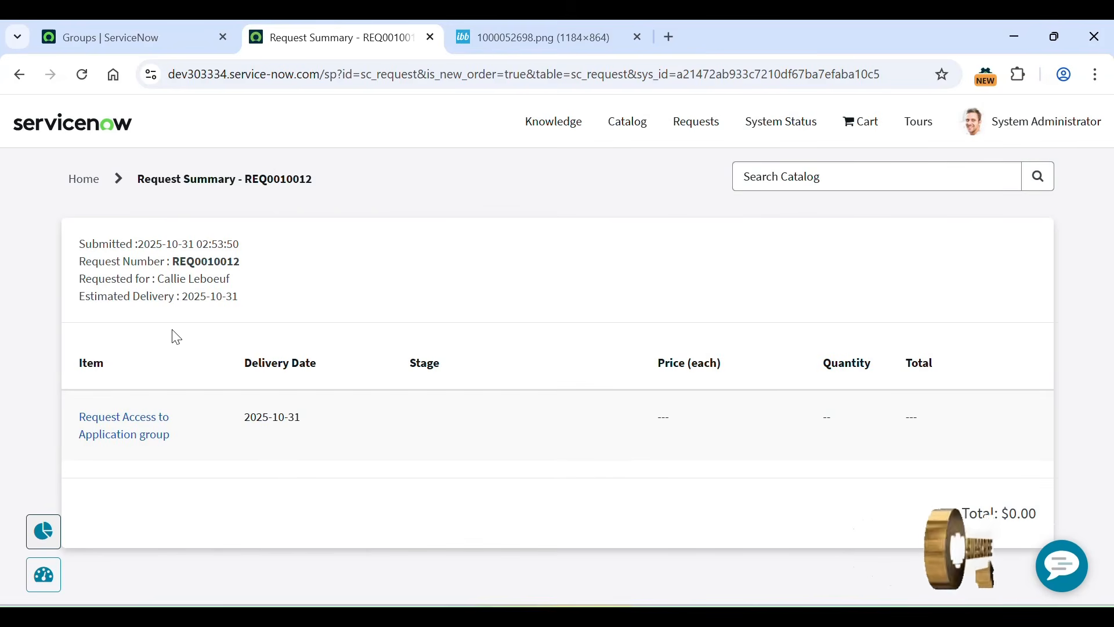
Look up the new request by its copied request number in the global search and open its requested item
double_click(200, 261)
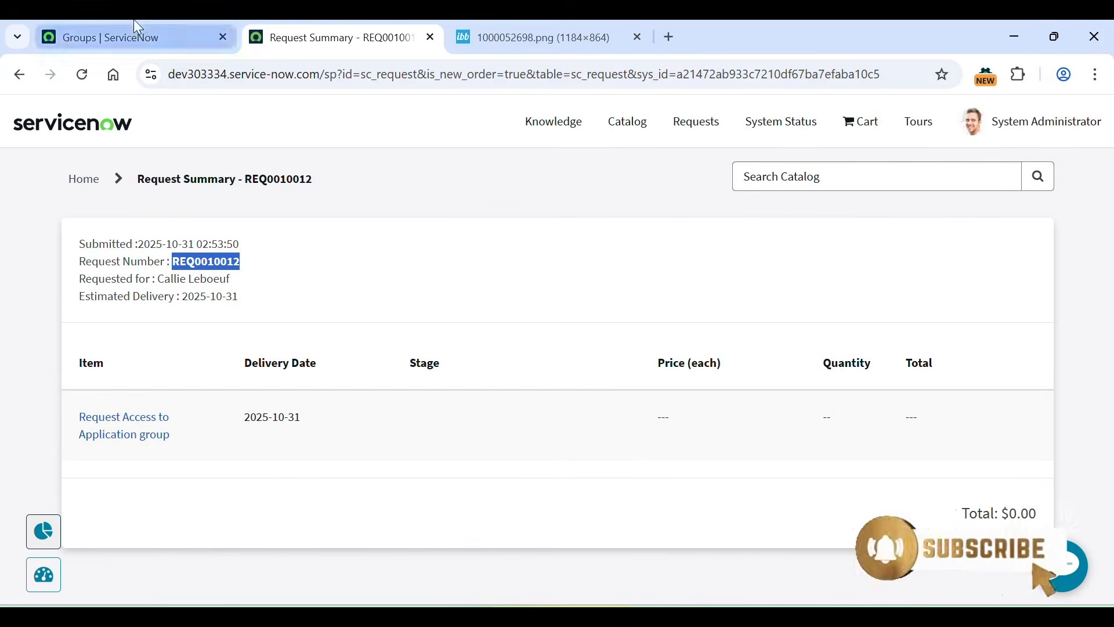
click(137, 37)
click(848, 134)
key(ctrl+v)
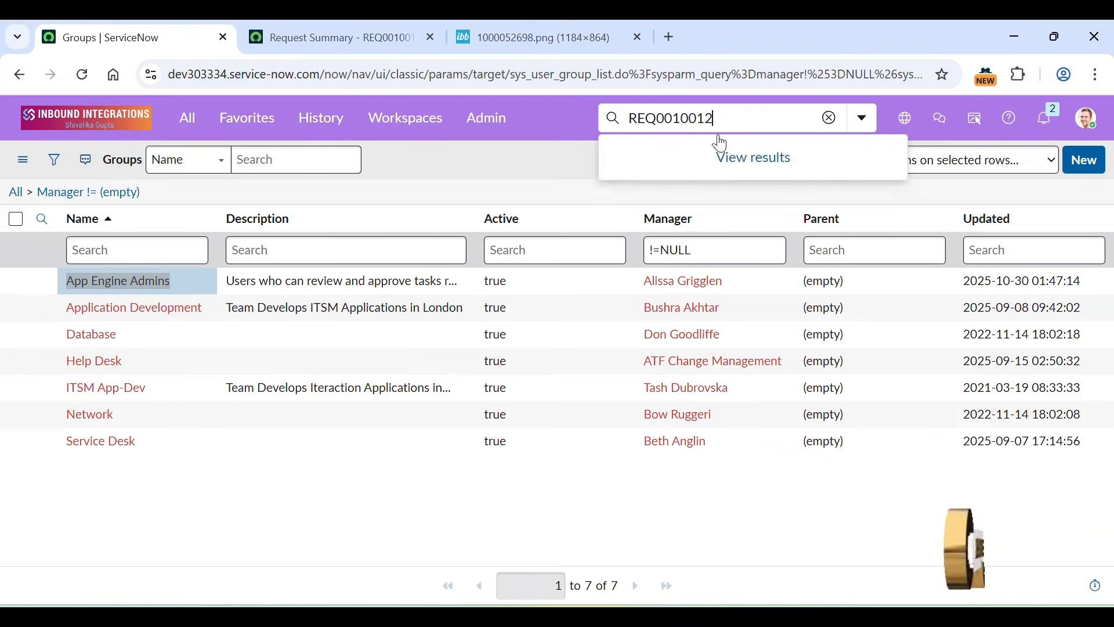
key(Return)
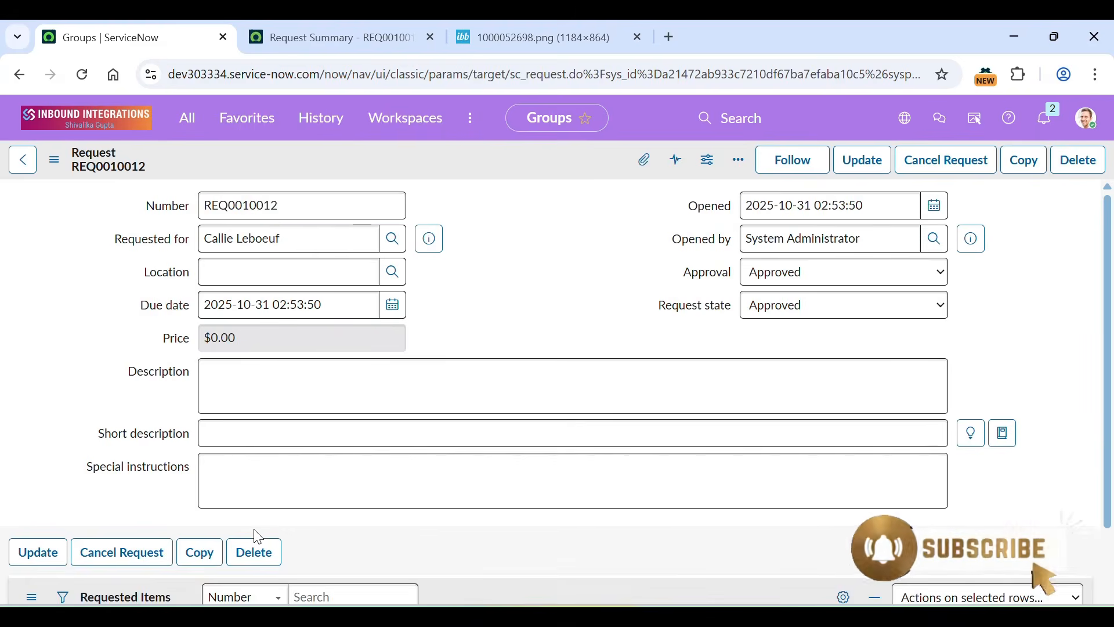
scroll(376, 428, down, 4)
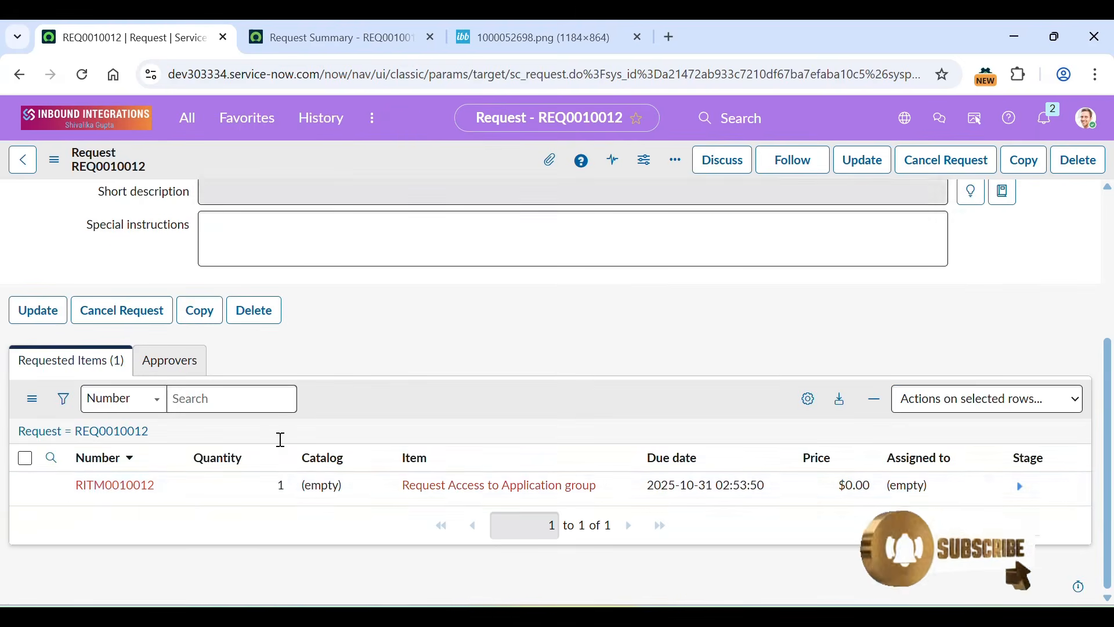
click(94, 487)
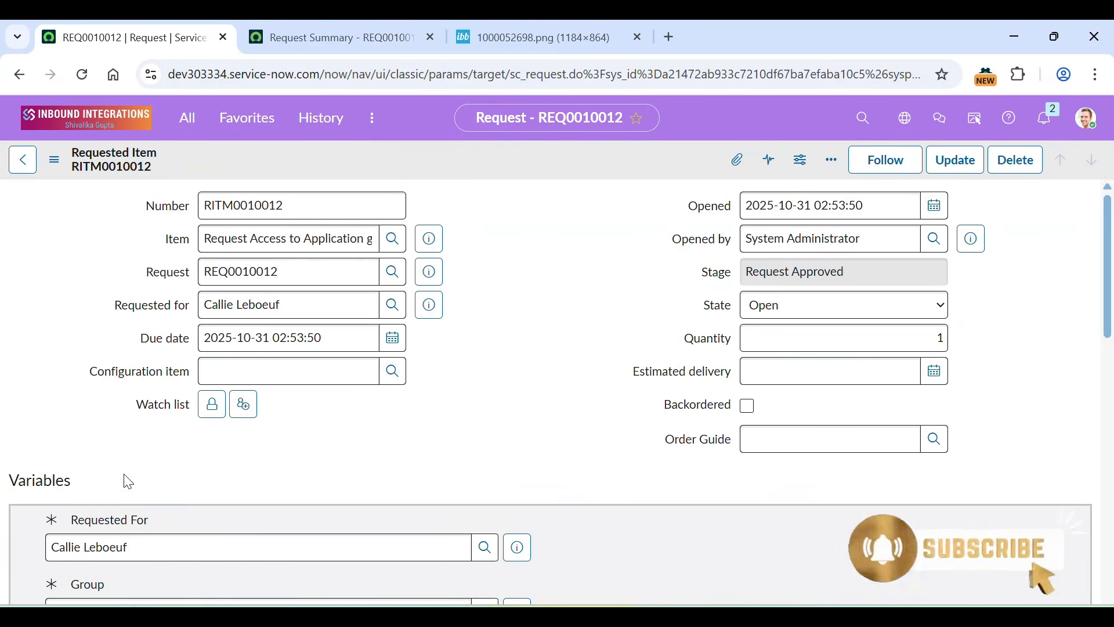
Set the group manager's approval on the requested item to Rejected
scroll(242, 405, down, 10)
click(145, 242)
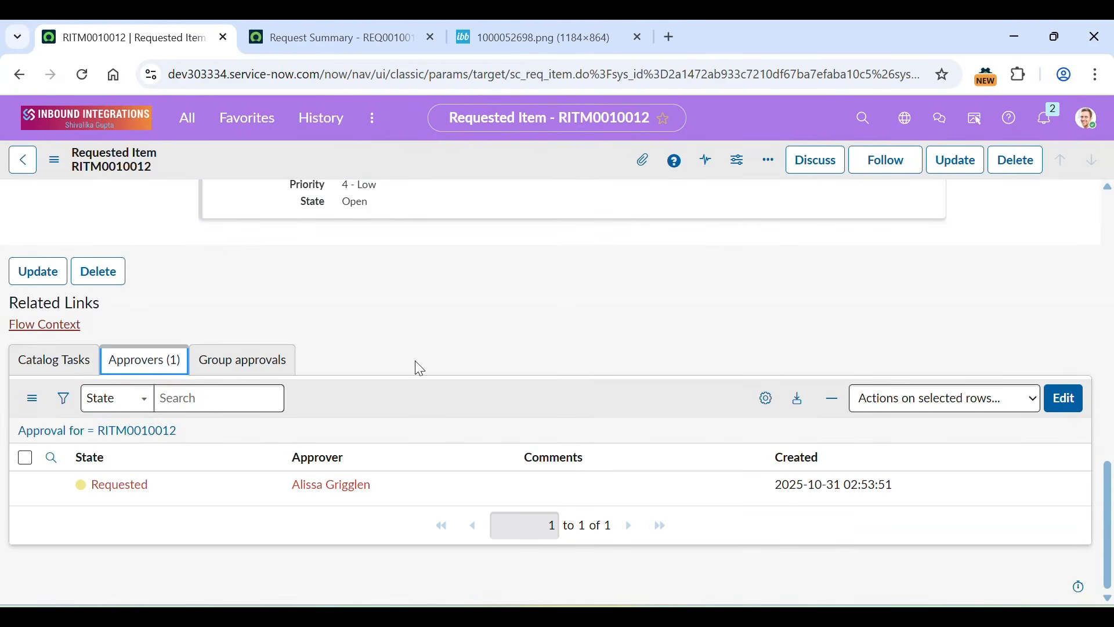
click(208, 485)
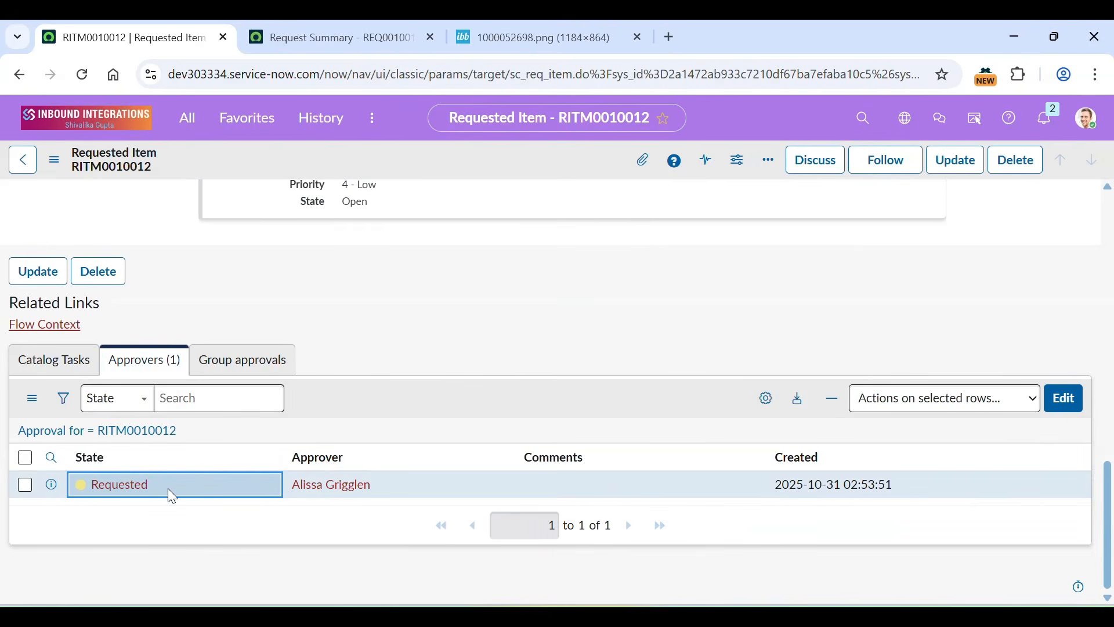
click(190, 486)
click(187, 494)
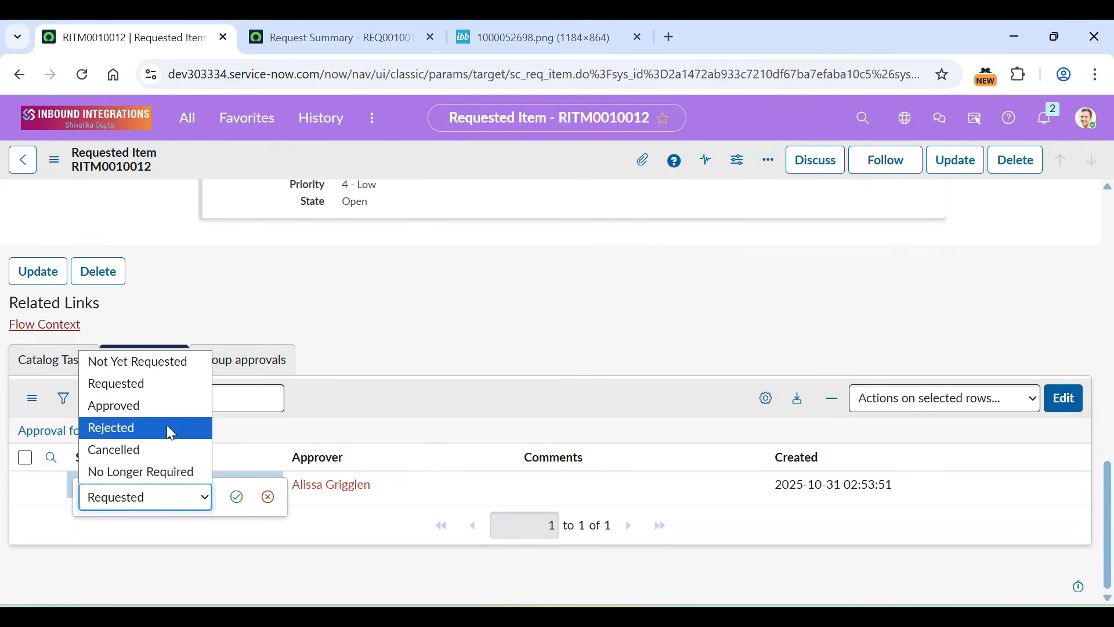
click(152, 425)
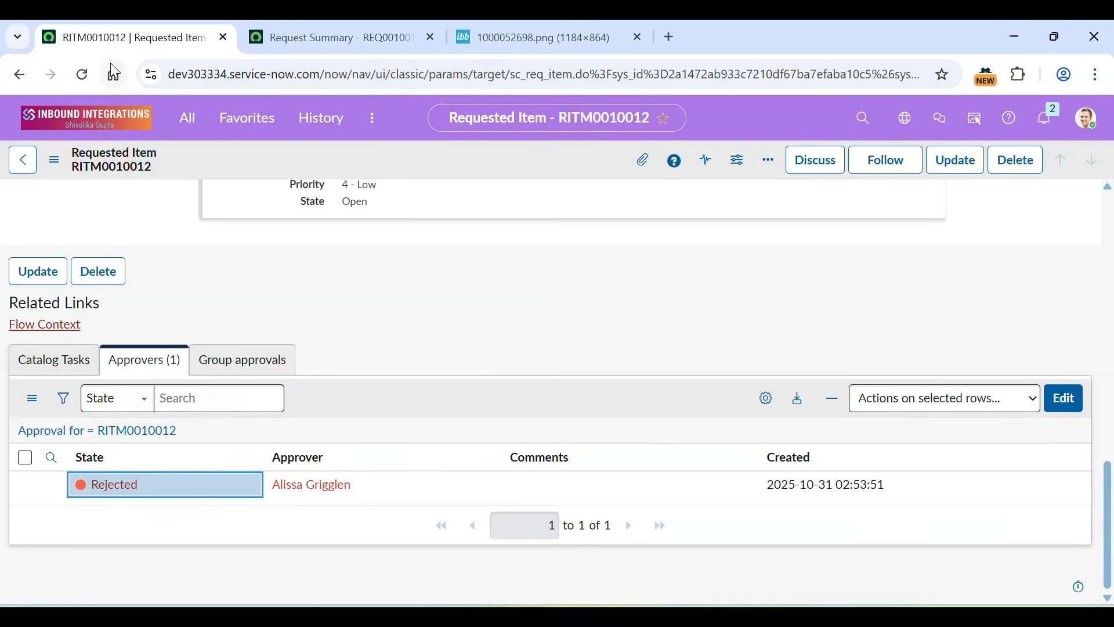
Reload the requested item and set the state of its catalog task to Closed Incomplete
click(82, 74)
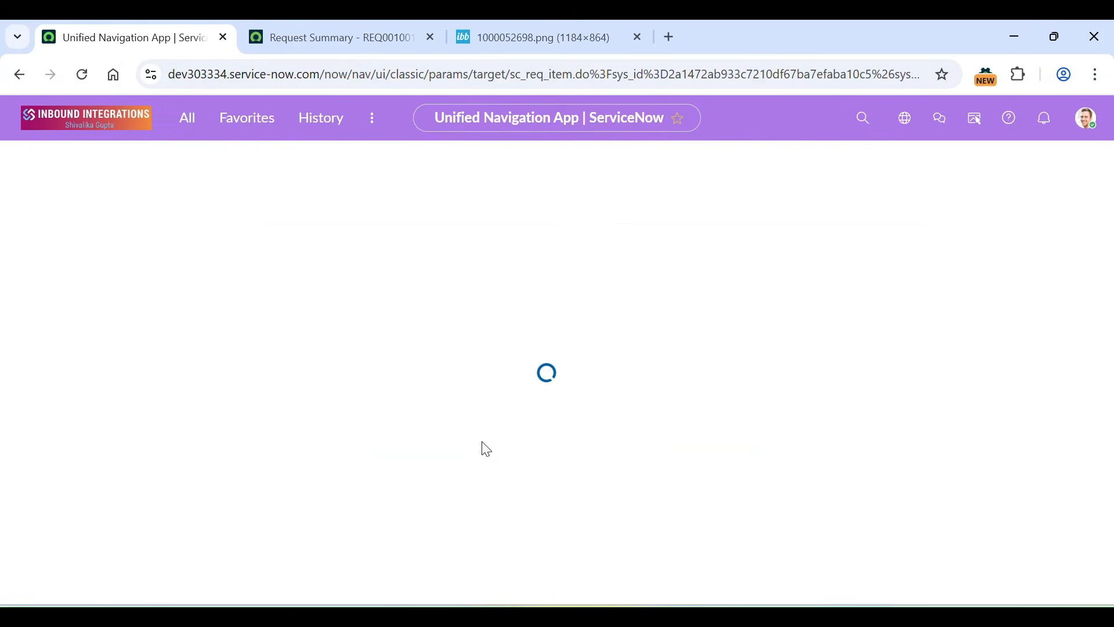
scroll(402, 441, down, 4)
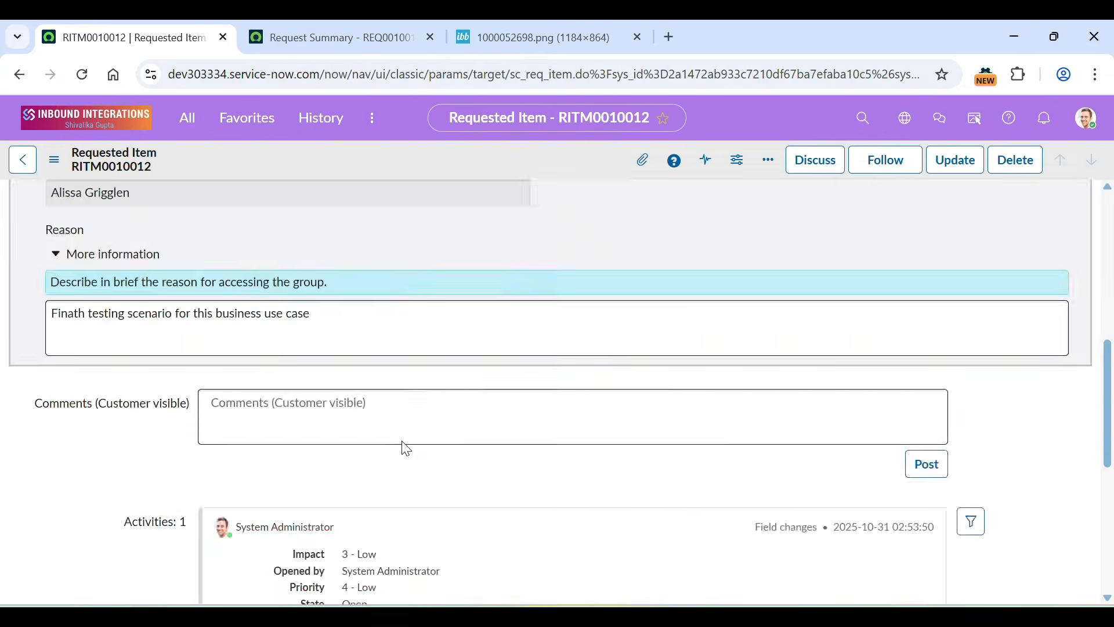
scroll(406, 449, down, 10)
click(26, 359)
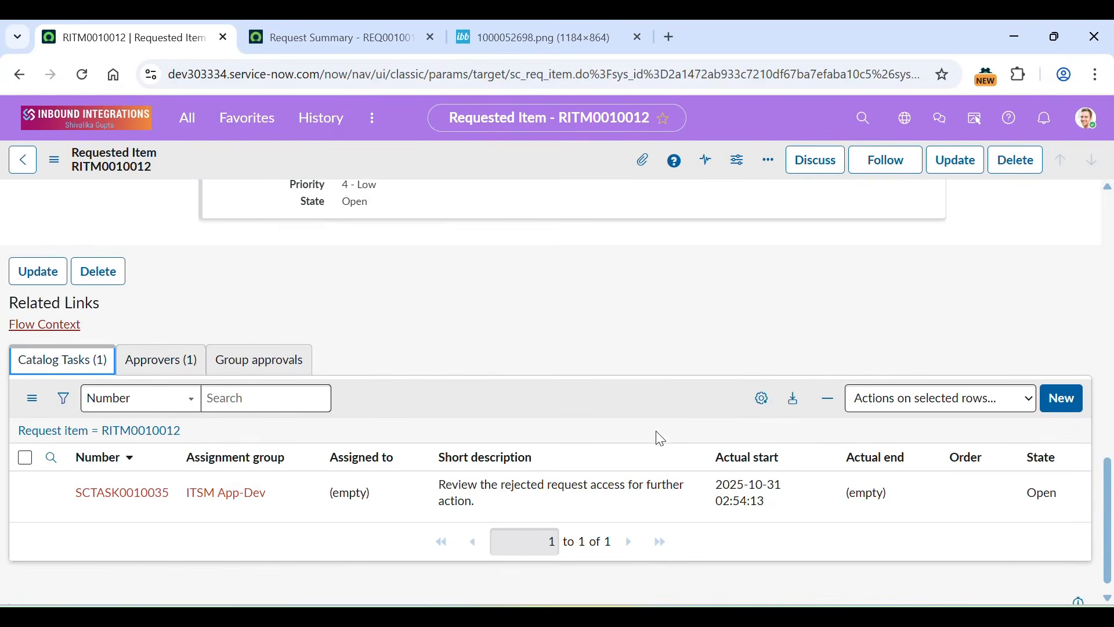
click(1056, 496)
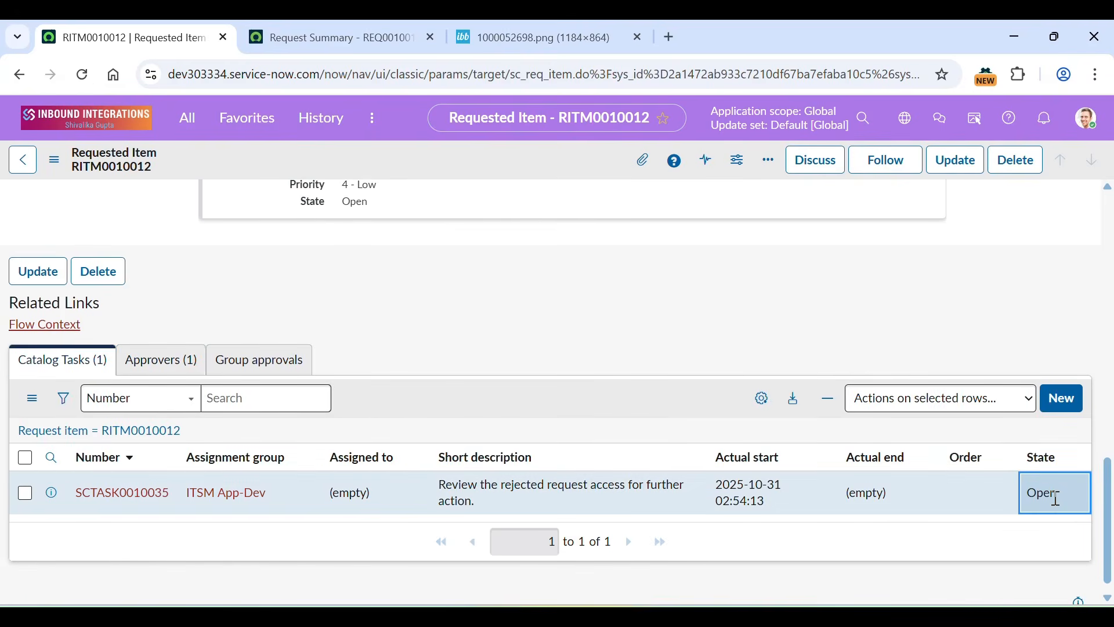
double_click(1056, 496)
click(981, 497)
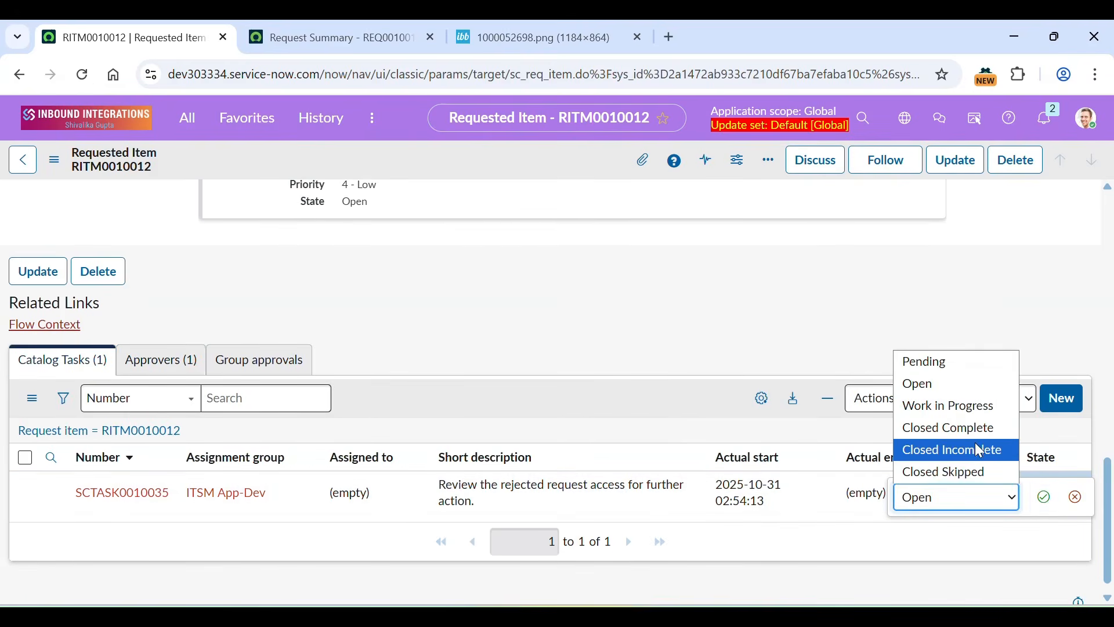
click(944, 457)
key(Return)
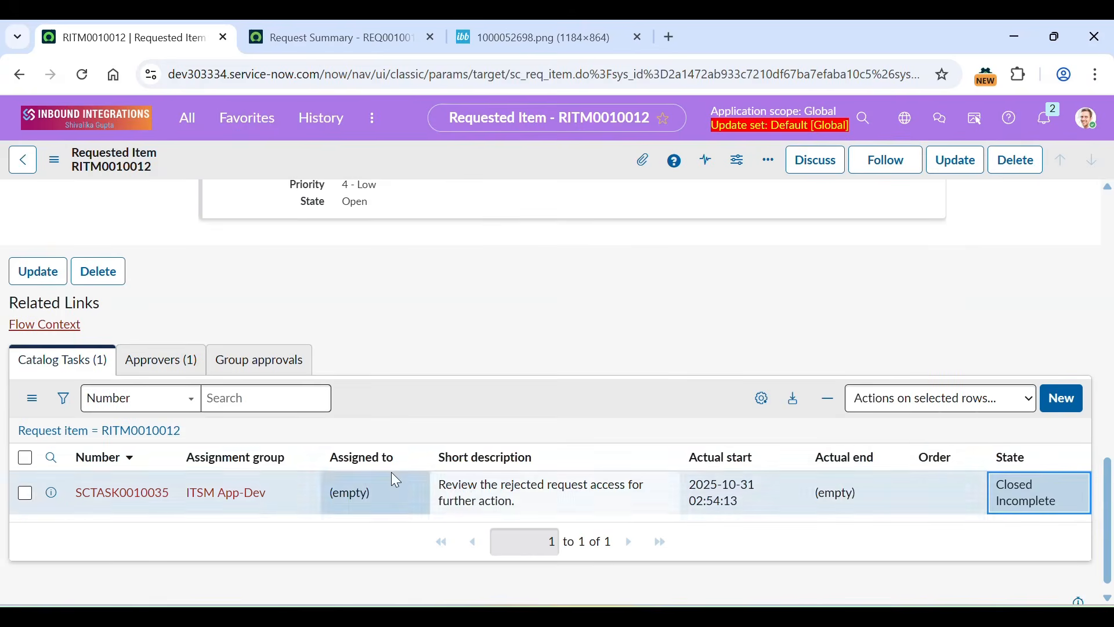
Review the requested item's activity log, then reload the record to check its State and Stage
scroll(656, 467, up, 8)
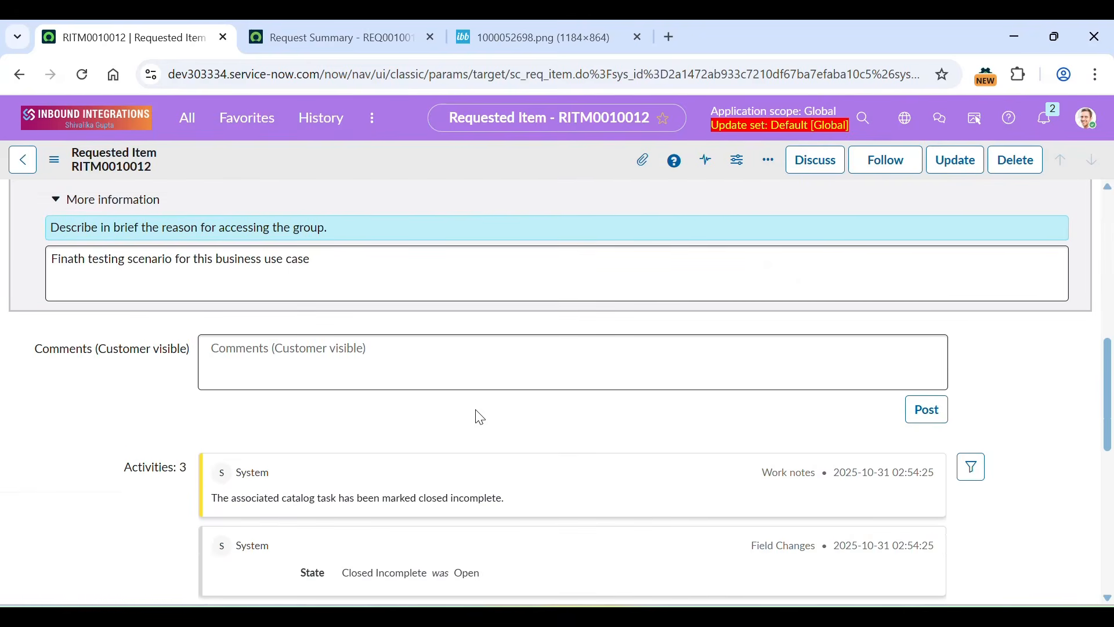
scroll(480, 417, down, 1)
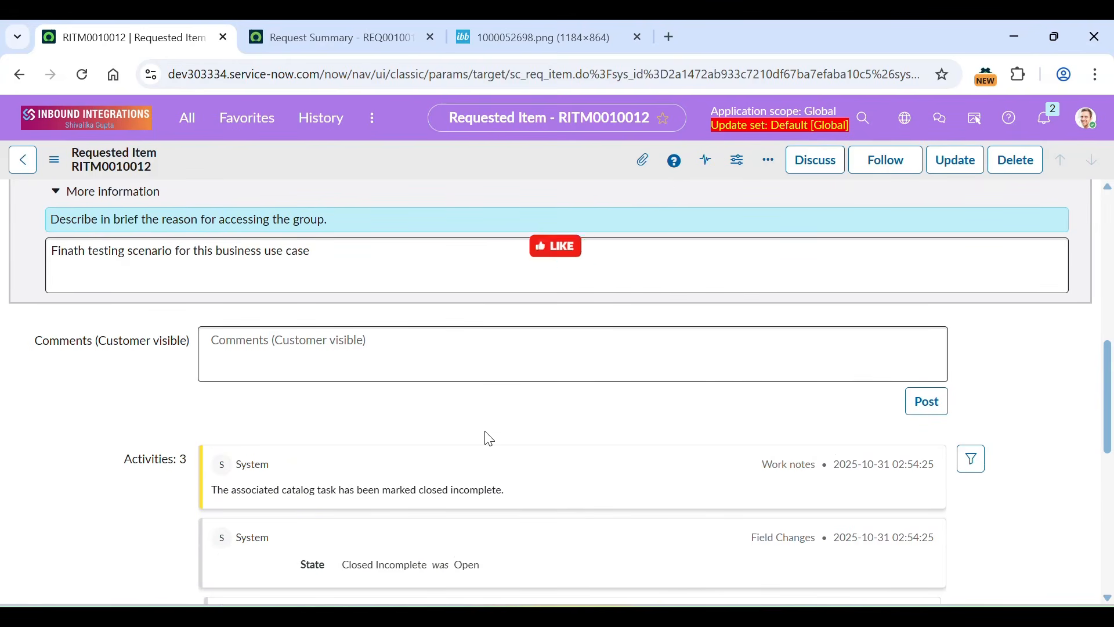
scroll(487, 438, up, 1)
scroll(499, 434, up, 10)
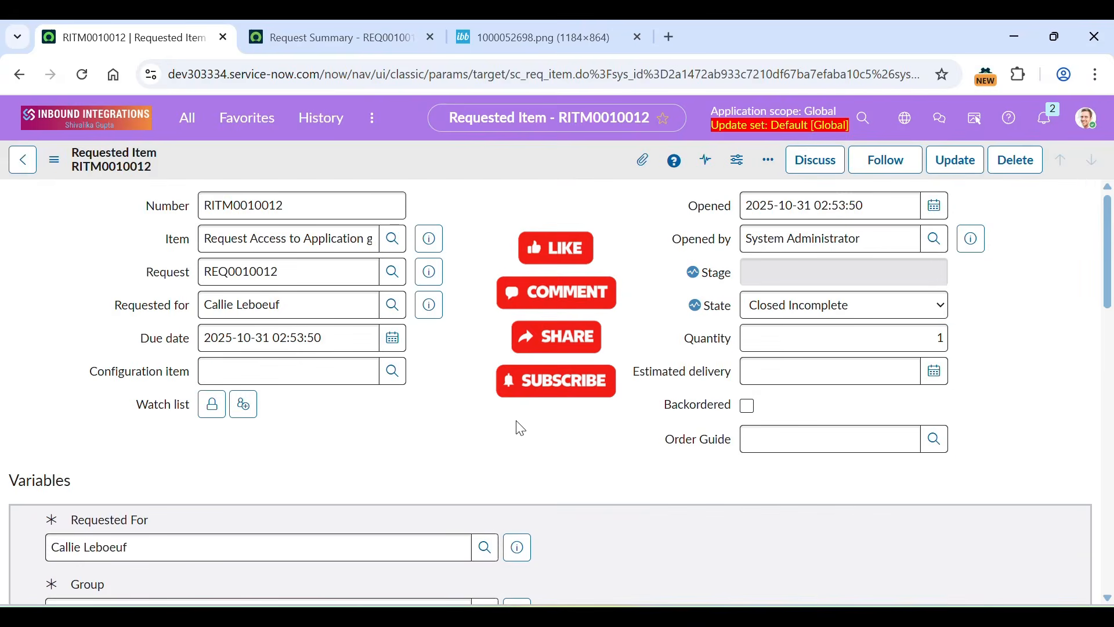
click(81, 74)
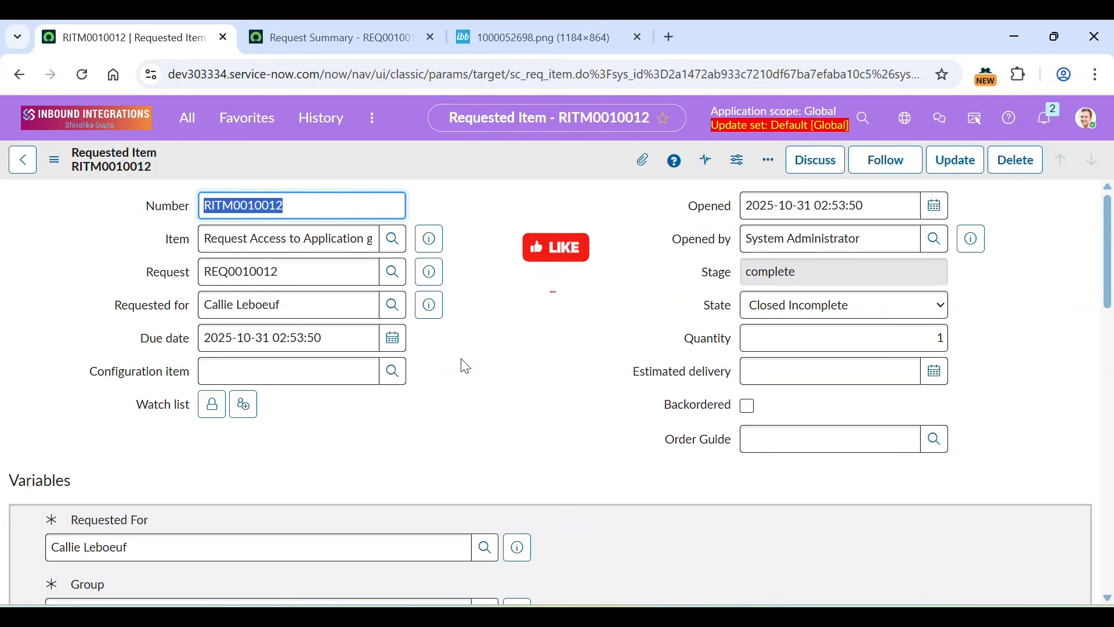
click(317, 29)
click(130, 27)
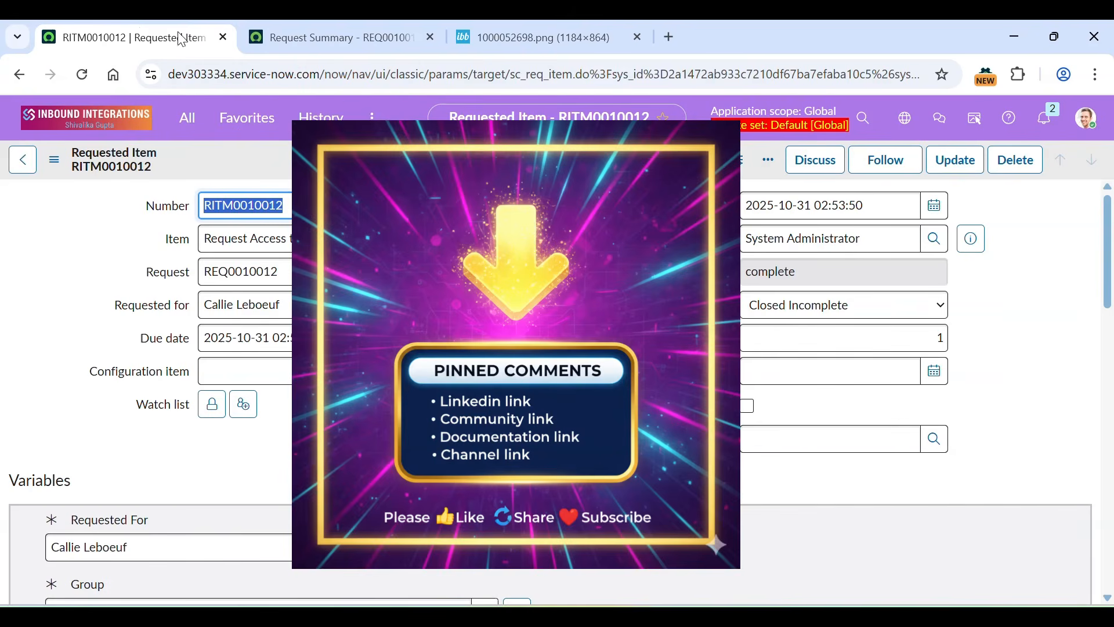